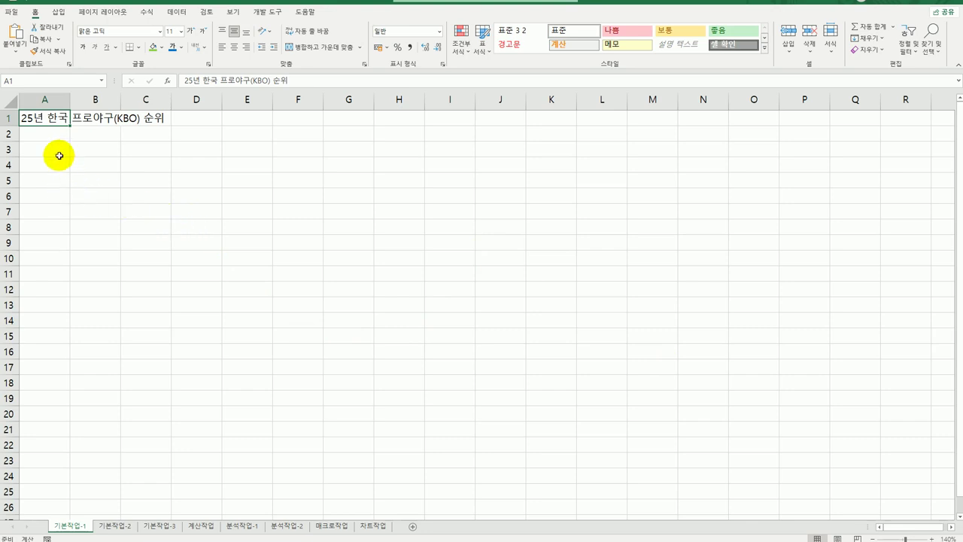
Step: On the 기본작업-2 sheet, merge and center the title across A1:H1 and set its font size to 15
drag(58, 151, 252, 307)
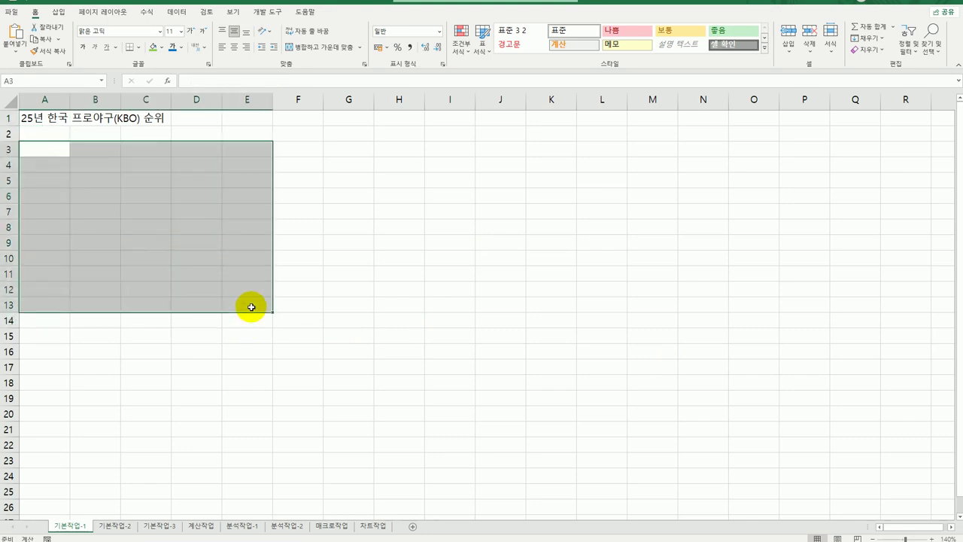
click(114, 526)
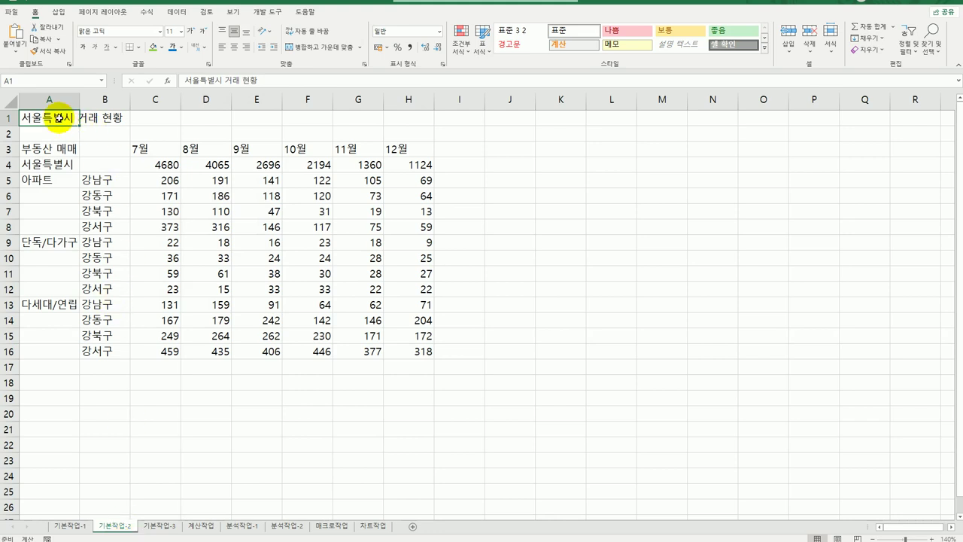
drag(50, 117, 388, 116)
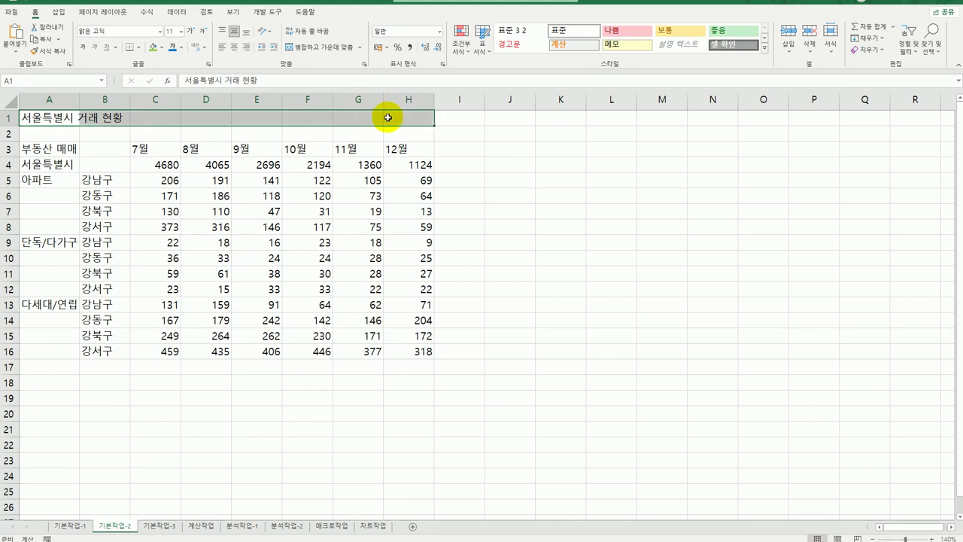
click(316, 48)
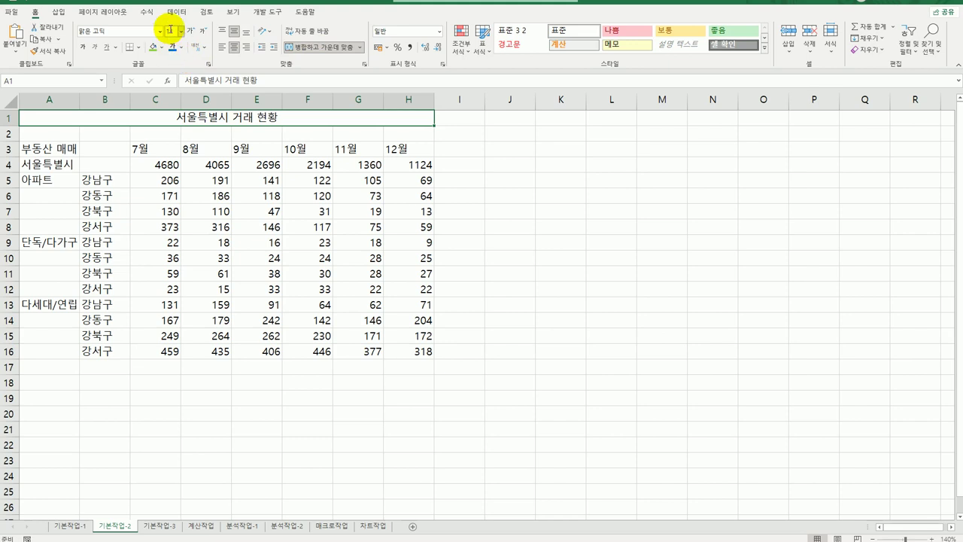
click(173, 31)
text(15)
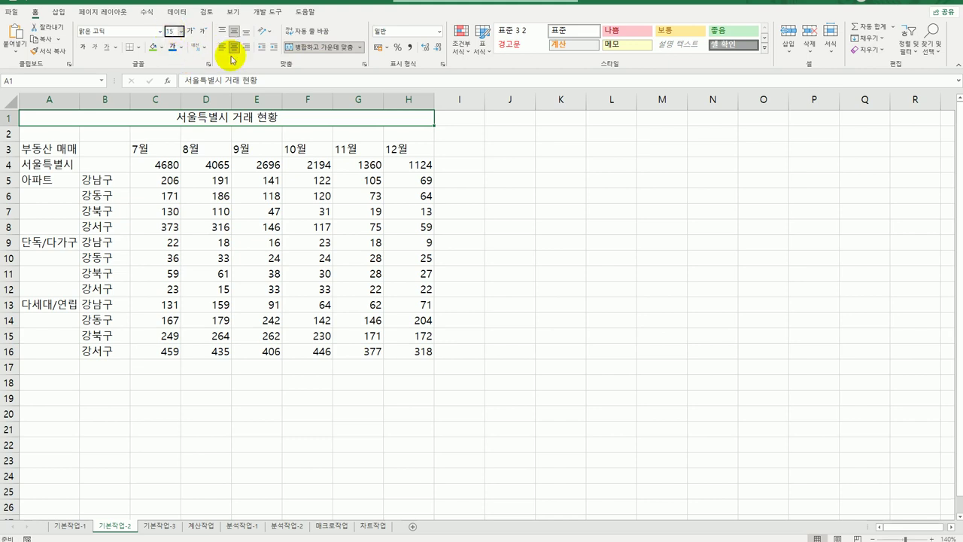
key(Return)
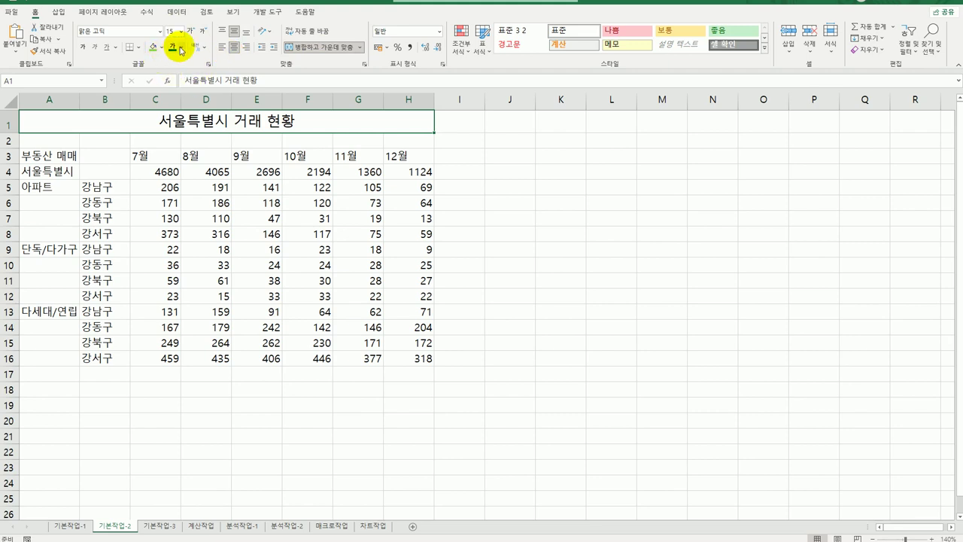
Step: Color the title text in row 1 standard blue and give it a double underline
click(181, 46)
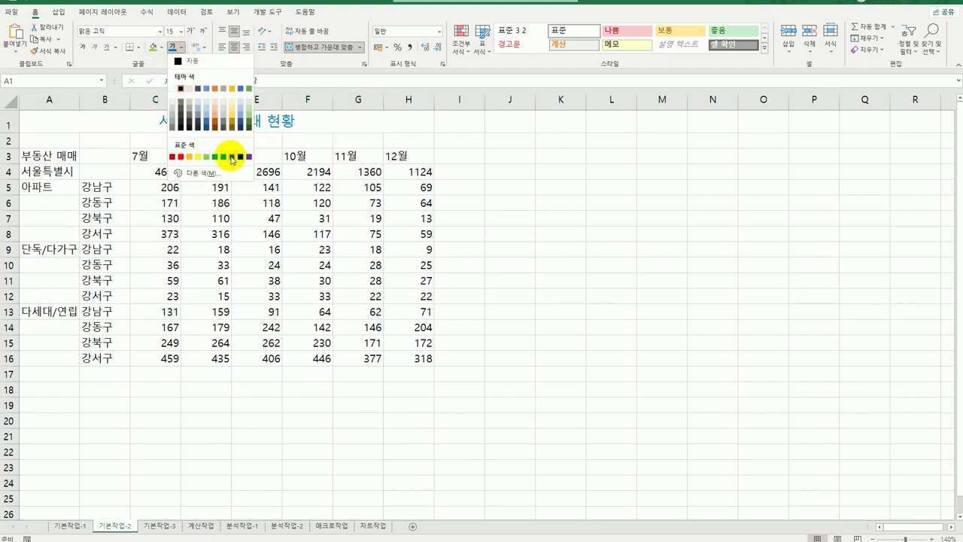
click(232, 157)
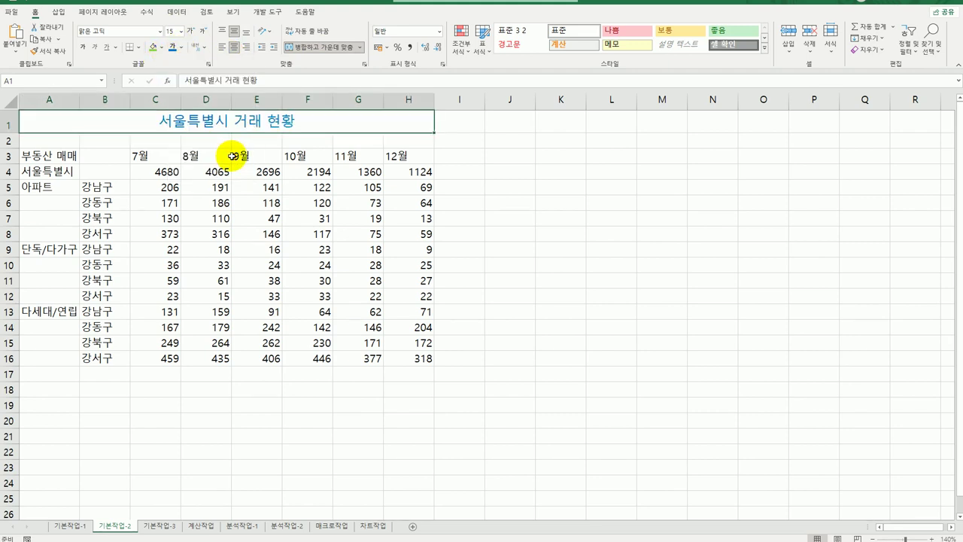
click(117, 47)
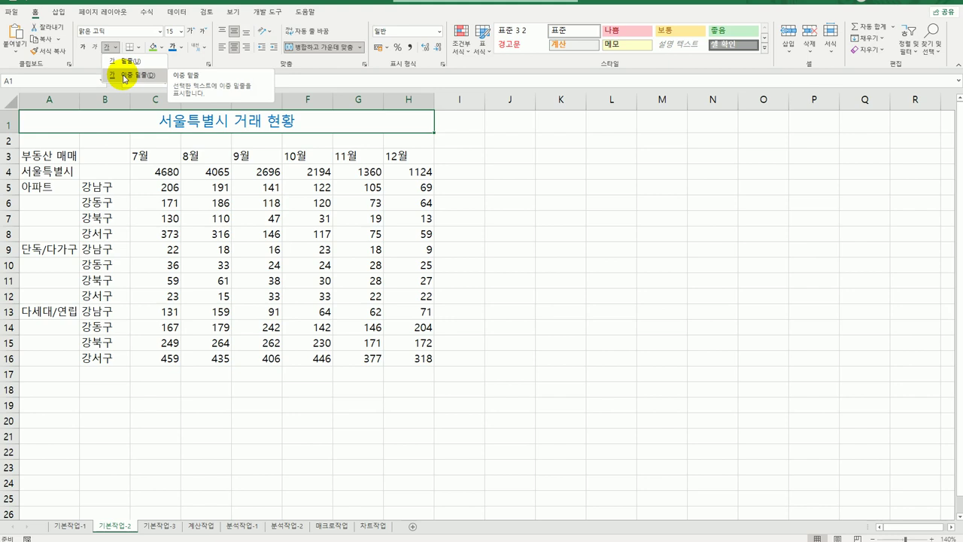
click(125, 76)
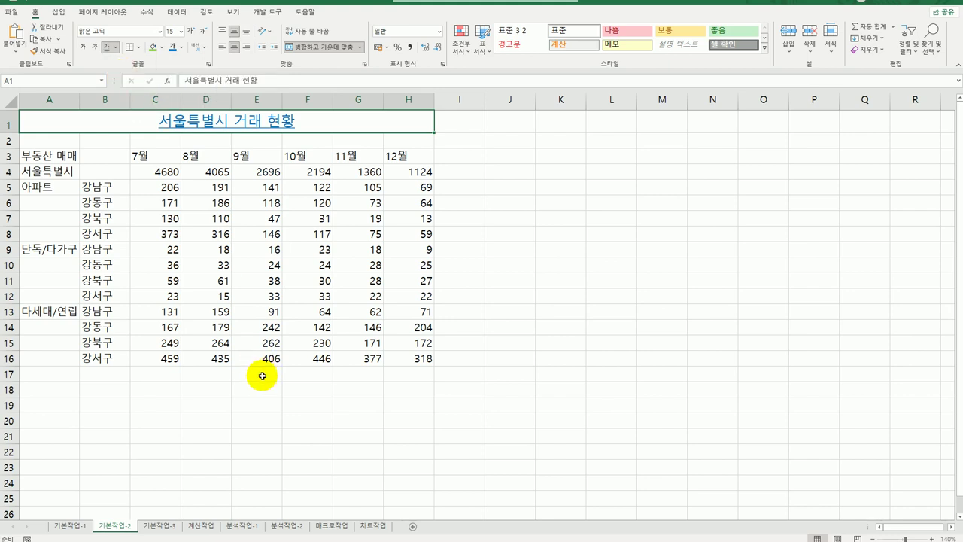
Step: Set the height of row 1 to 25
click(9, 119)
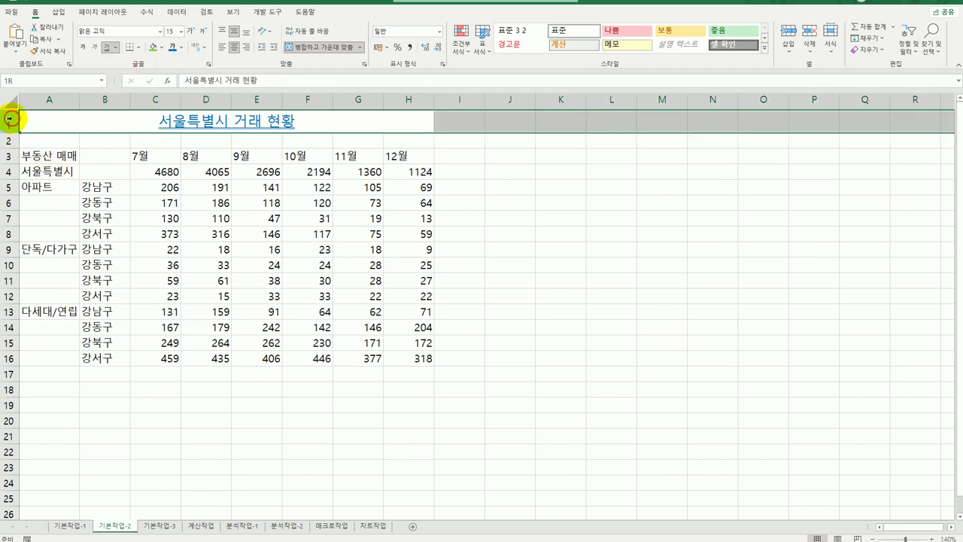
right_click(9, 119)
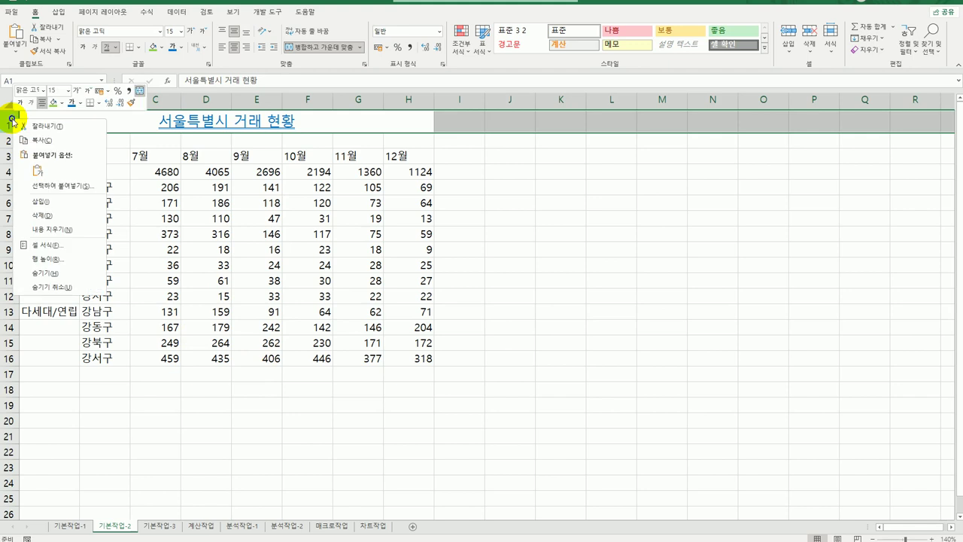
click(79, 265)
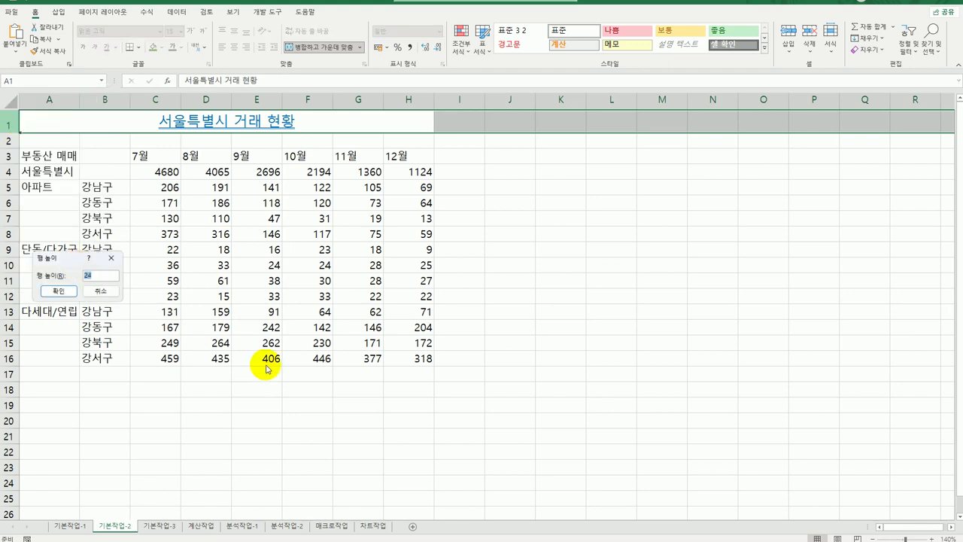
text(25)
key(Return)
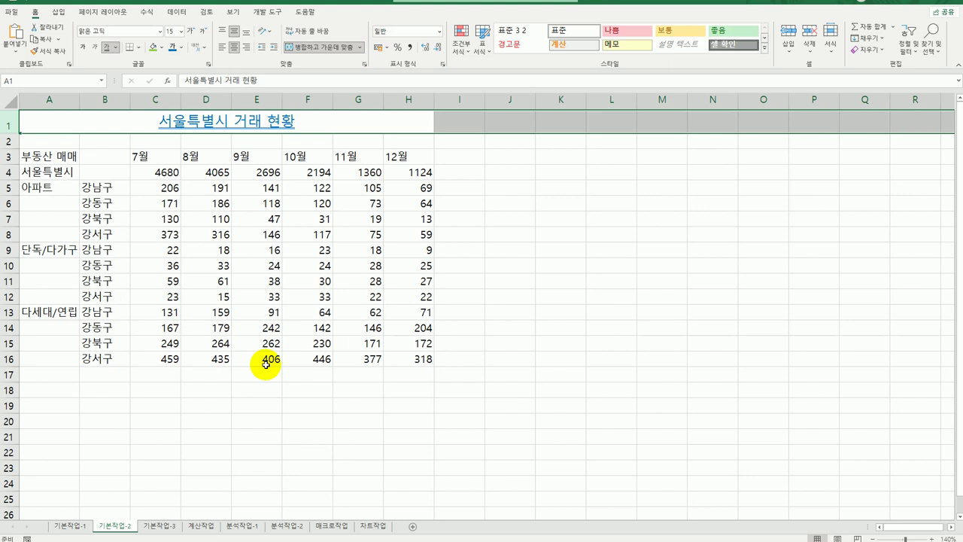
click(256, 374)
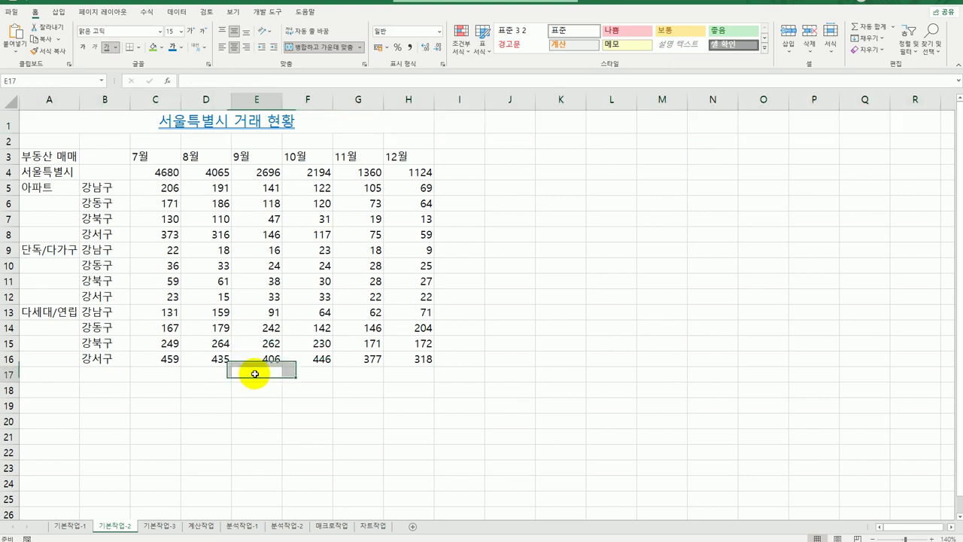
Step: Merge and center each of the ranges A3:B3, A4:B4, A5:A8, A9:A12 and A13:A16
drag(72, 156, 89, 159)
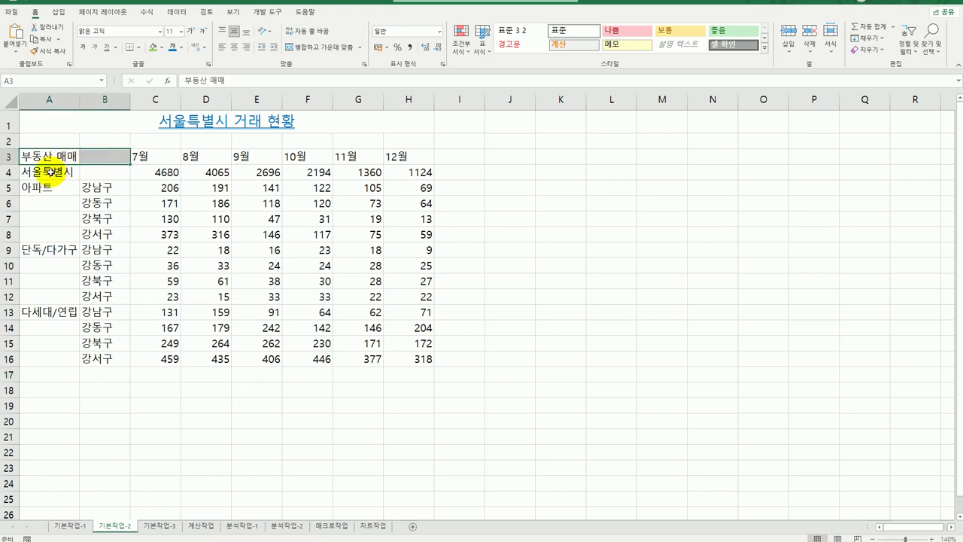
drag(48, 173, 100, 172)
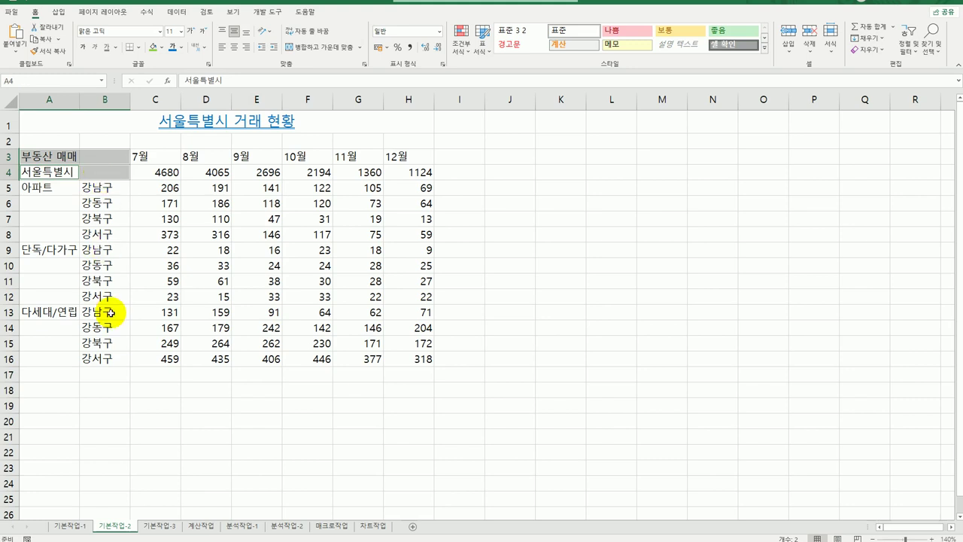
drag(65, 187, 50, 359)
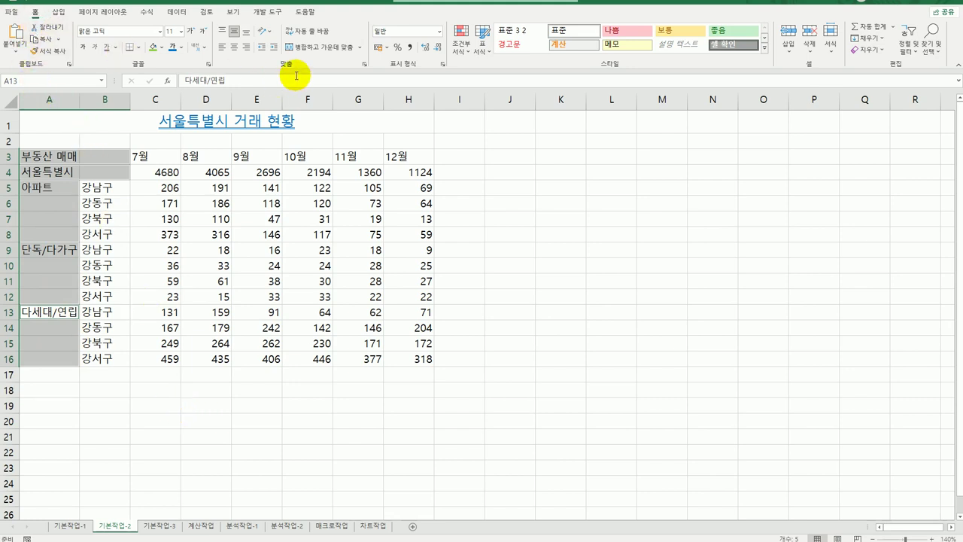
click(319, 50)
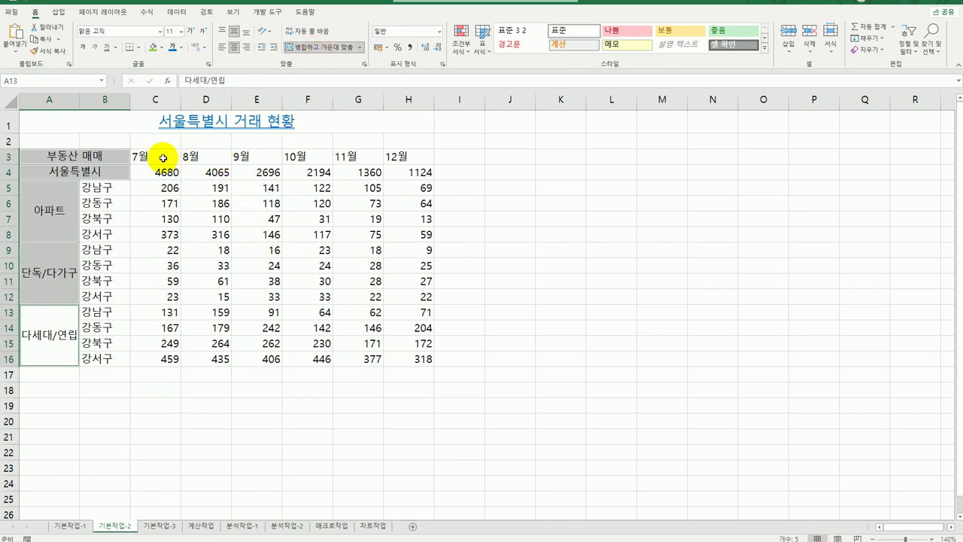
Step: Center the month headers in C3:H3 horizontally and fill them with standard yellow
drag(162, 158, 396, 153)
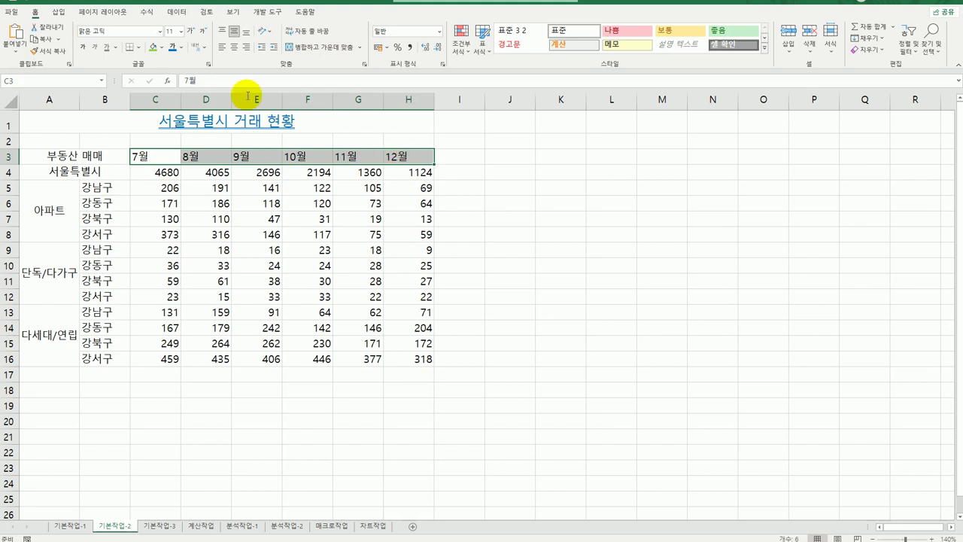
click(234, 48)
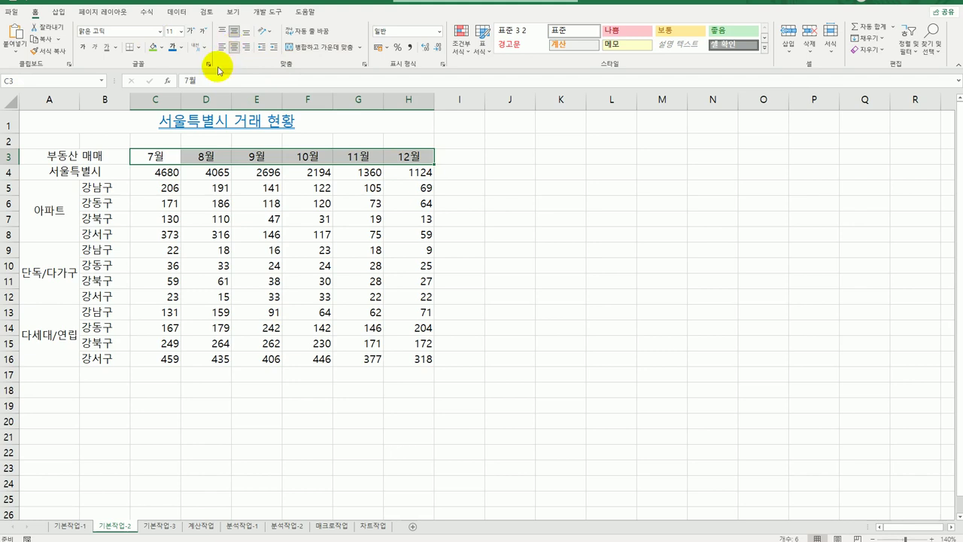
click(163, 47)
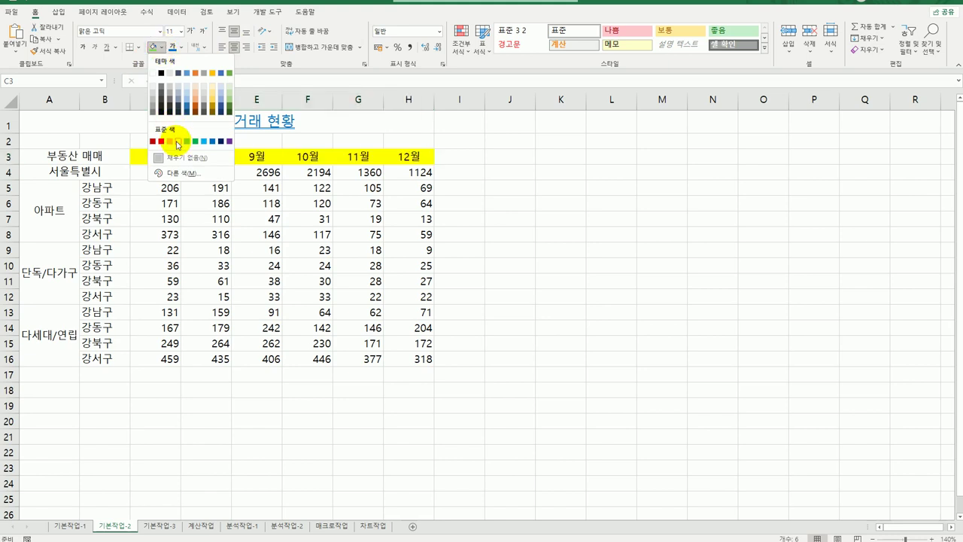
click(179, 141)
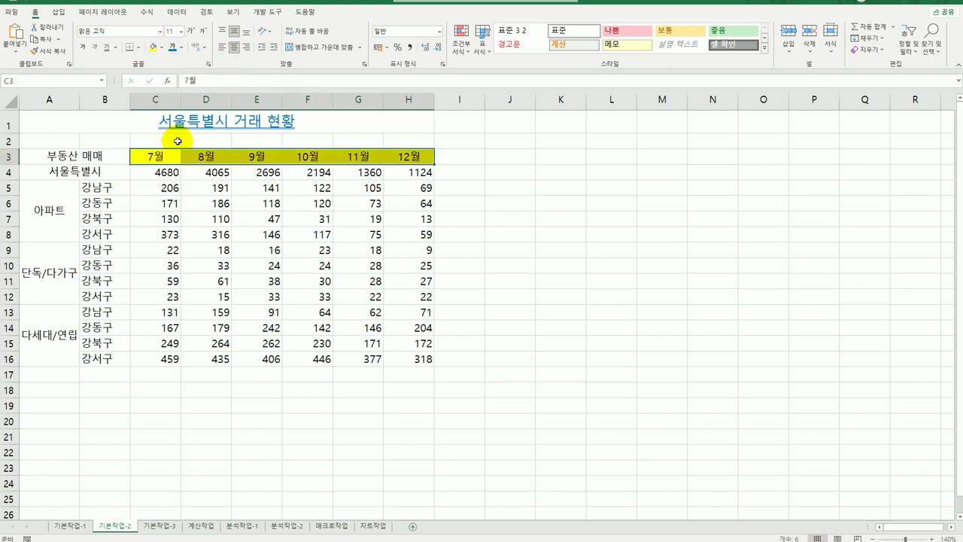
click(552, 451)
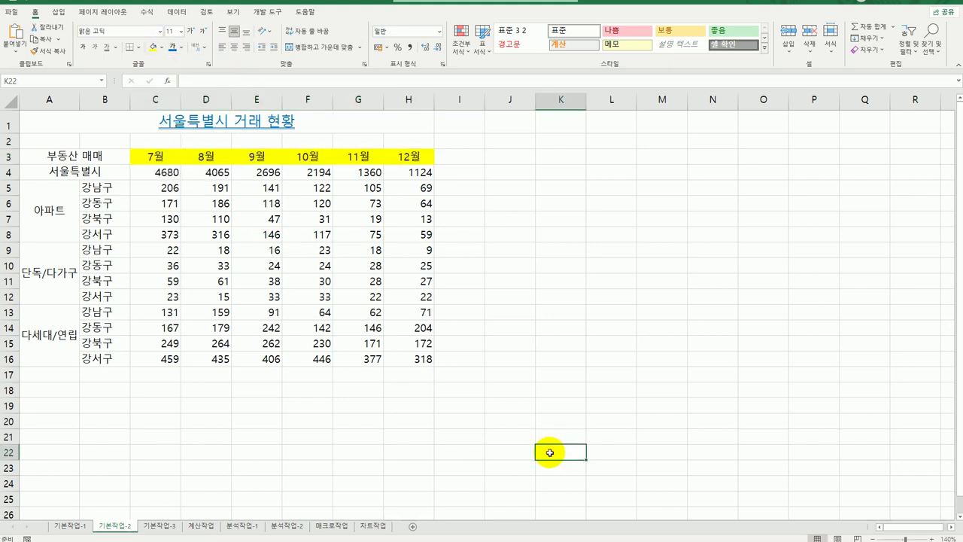
Step: Define the name 아파트합계 for the range C4:H4
click(161, 173)
drag(161, 172, 417, 179)
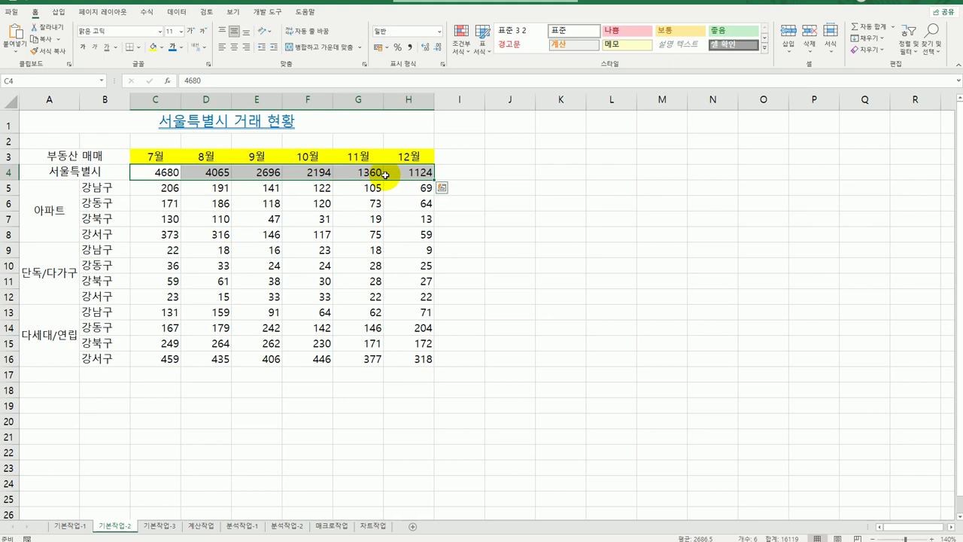
click(43, 81)
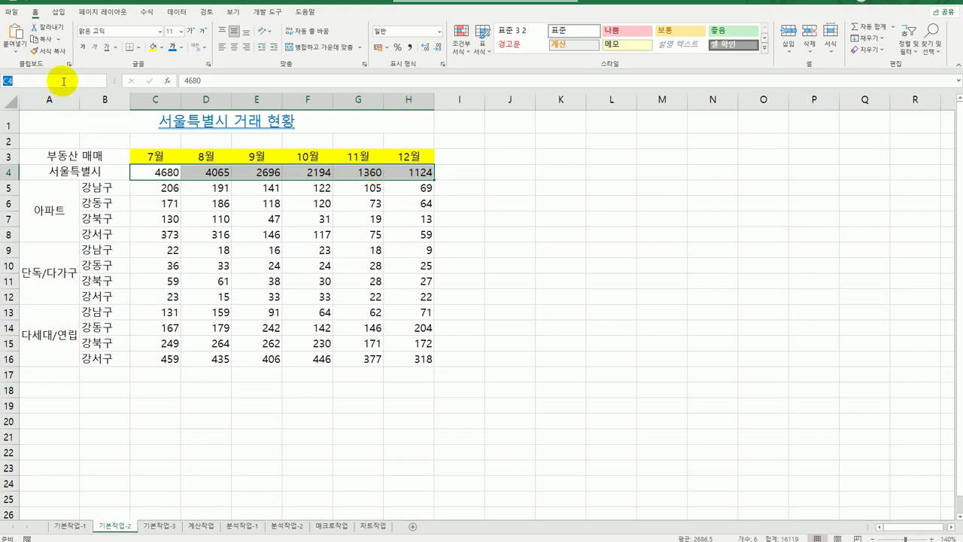
key(BackSpace)
text(아파트합계)
key(Return)
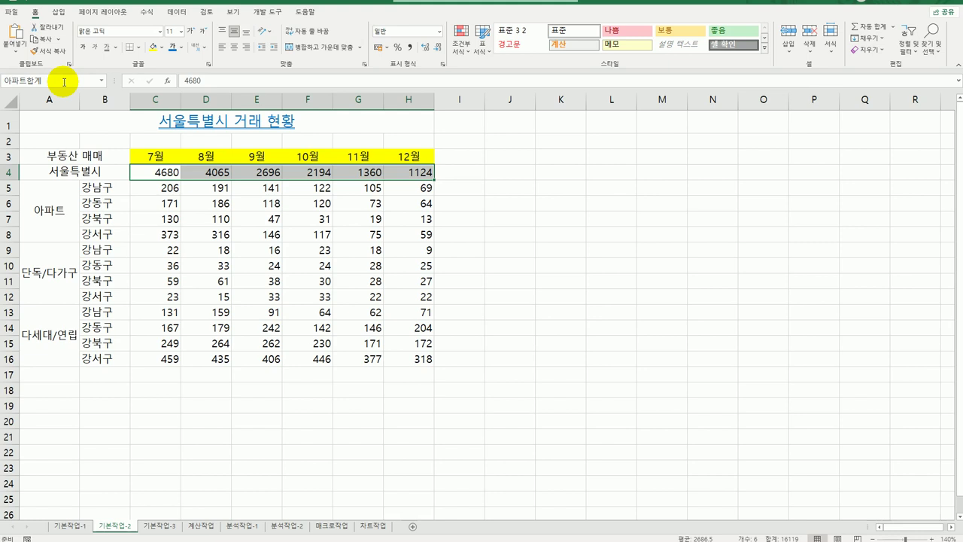
Step: Check the defined name 아파트합계 and its reference in the Name Manager, then close it
click(144, 171)
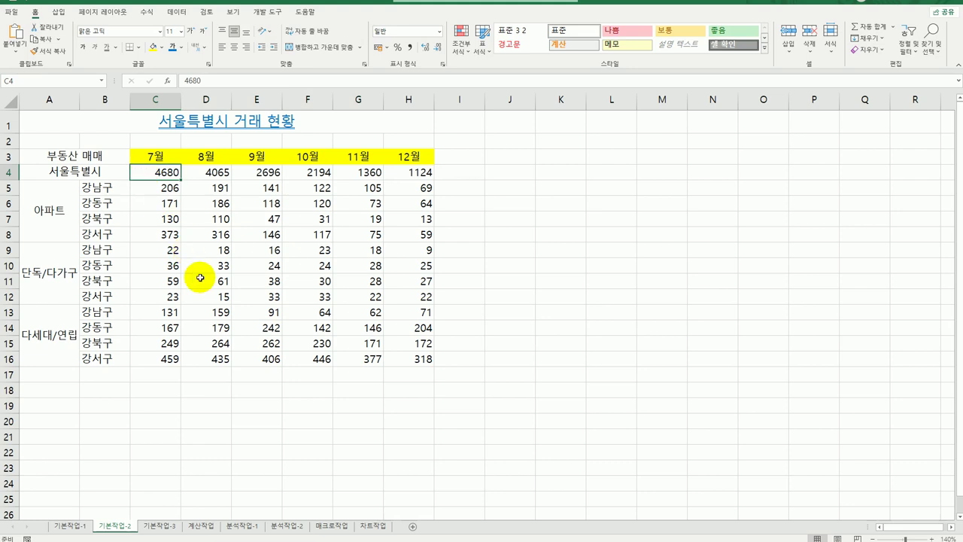
click(143, 15)
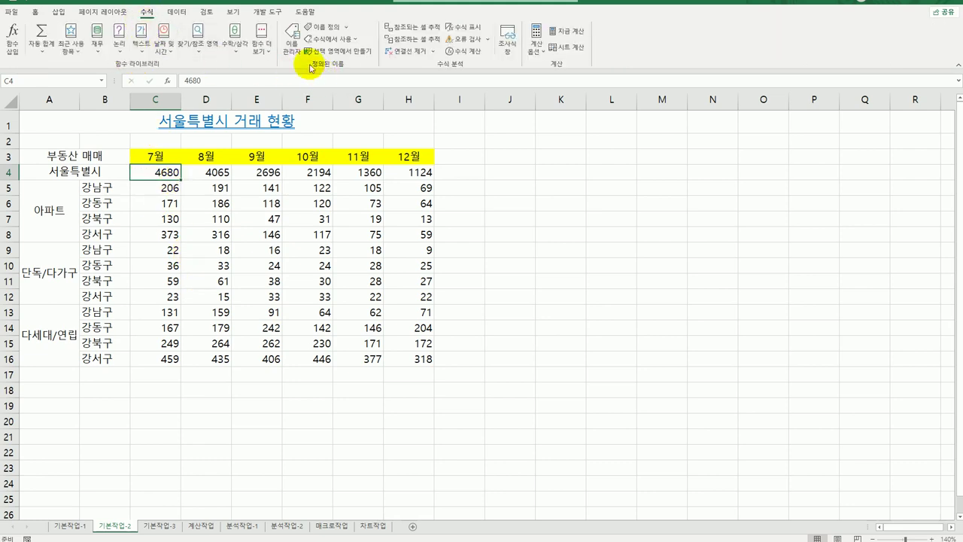
click(298, 51)
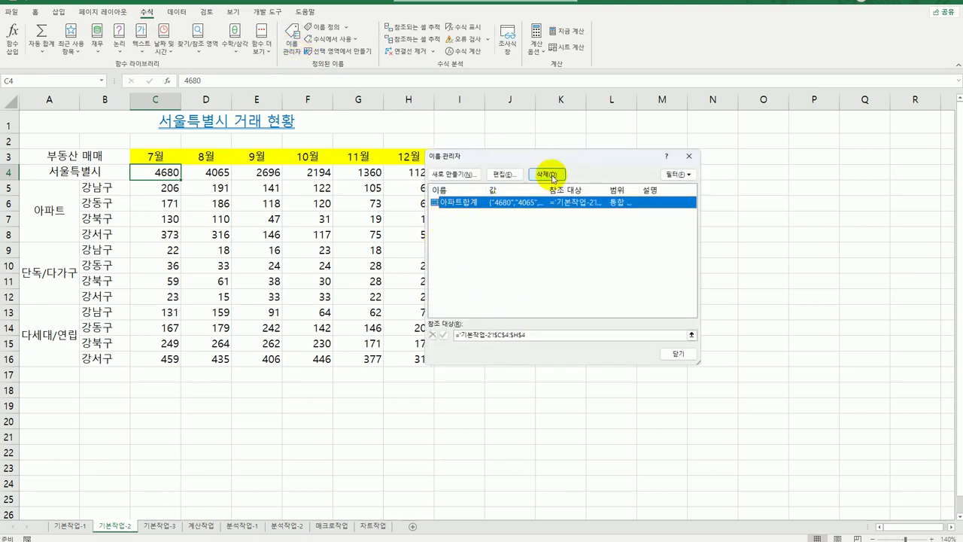
click(678, 353)
click(653, 412)
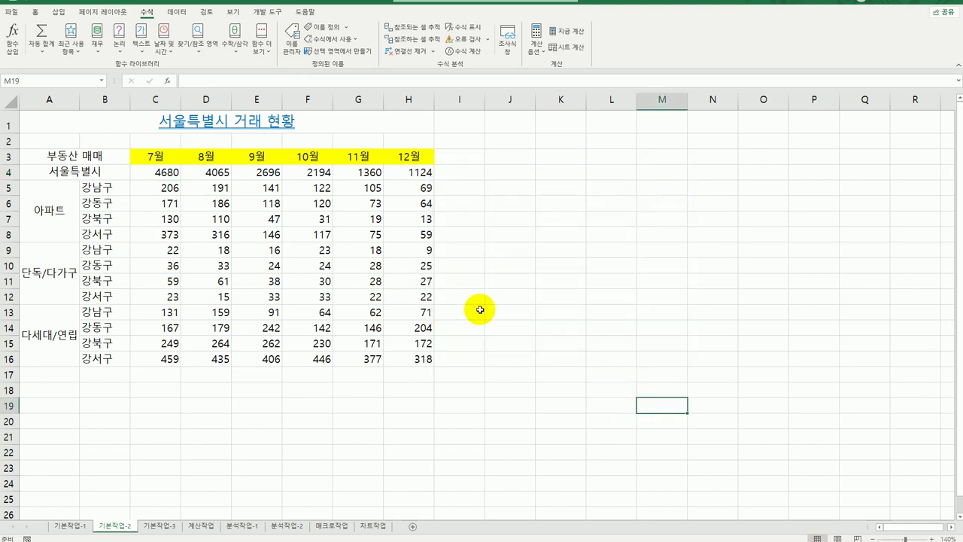
Step: Apply the custom number format "*"#,##0"건" to the transaction figures in C4:H16
drag(167, 173, 396, 357)
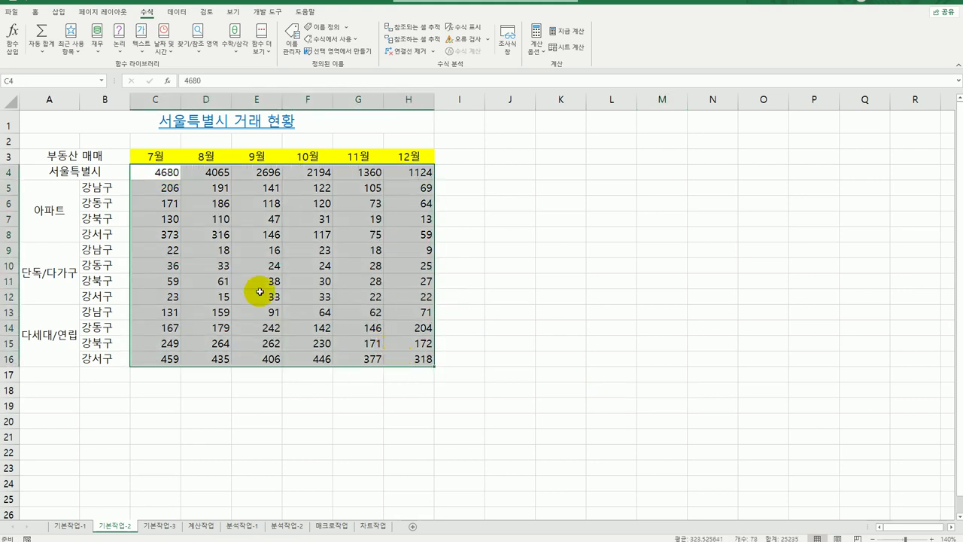
right_click(246, 185)
click(344, 405)
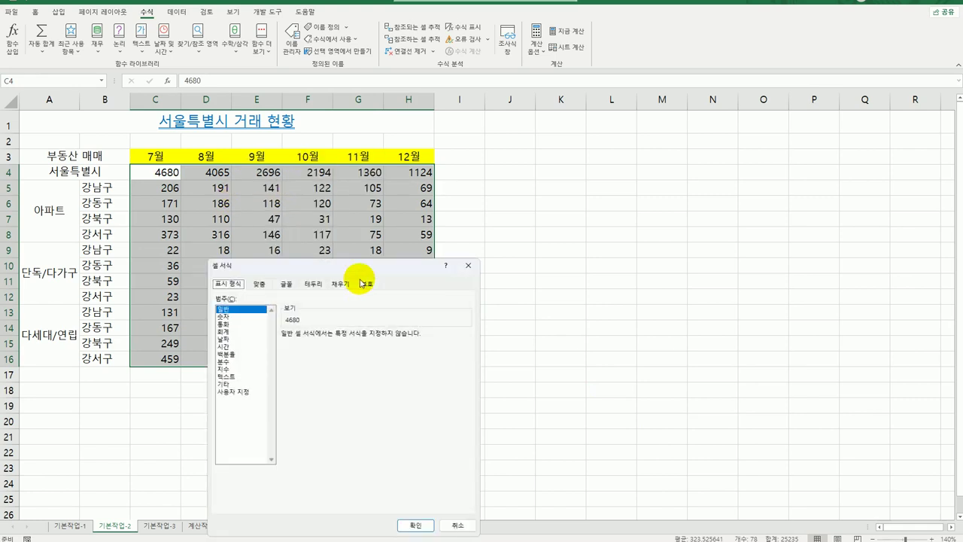
drag(364, 248, 621, 155)
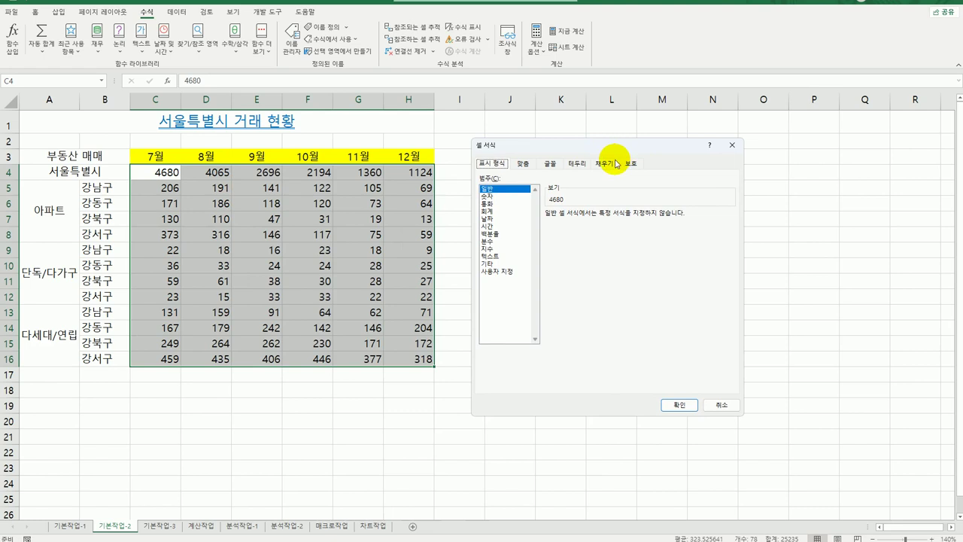
click(505, 272)
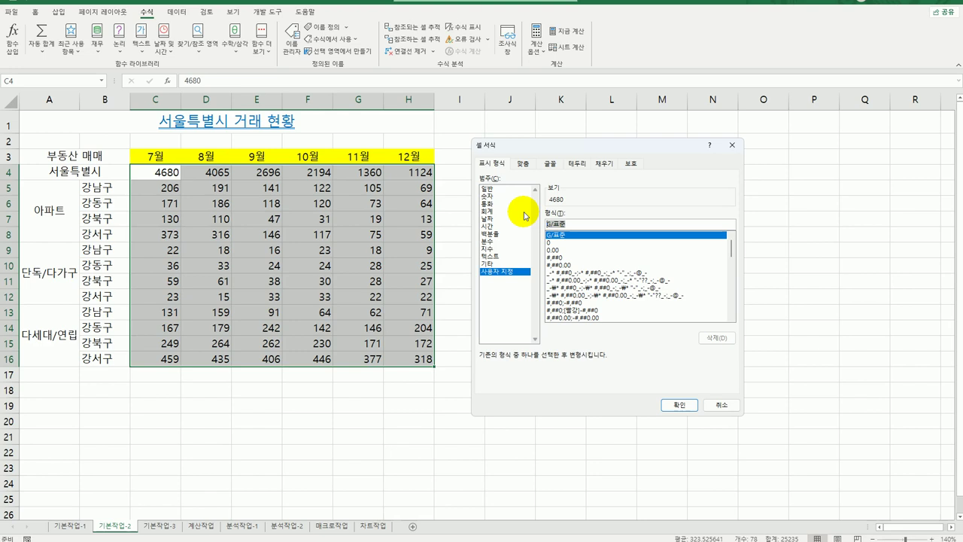
text(")
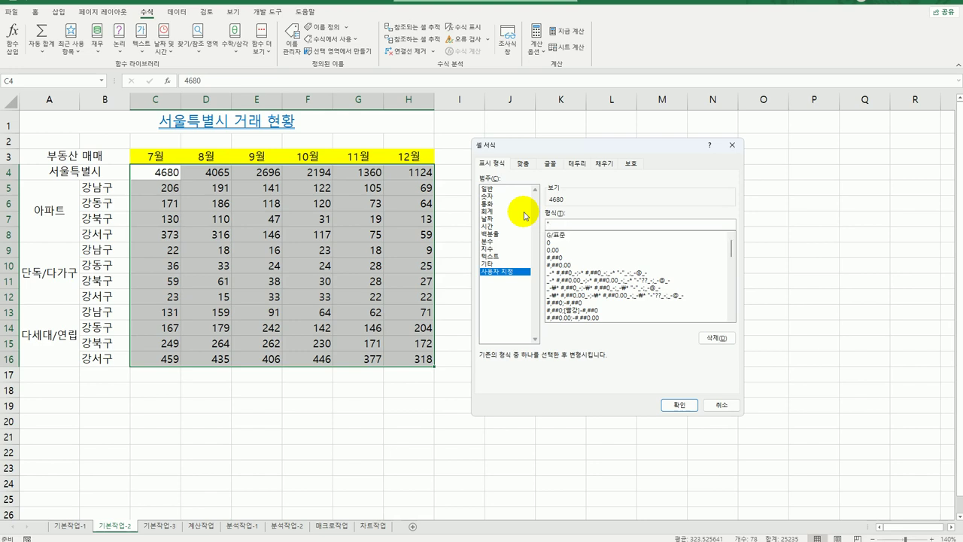
text(서)
key(BackSpace)
text(*"#)
text(,##)
text(0)
text("n)
key(BackSpace)
text(건")
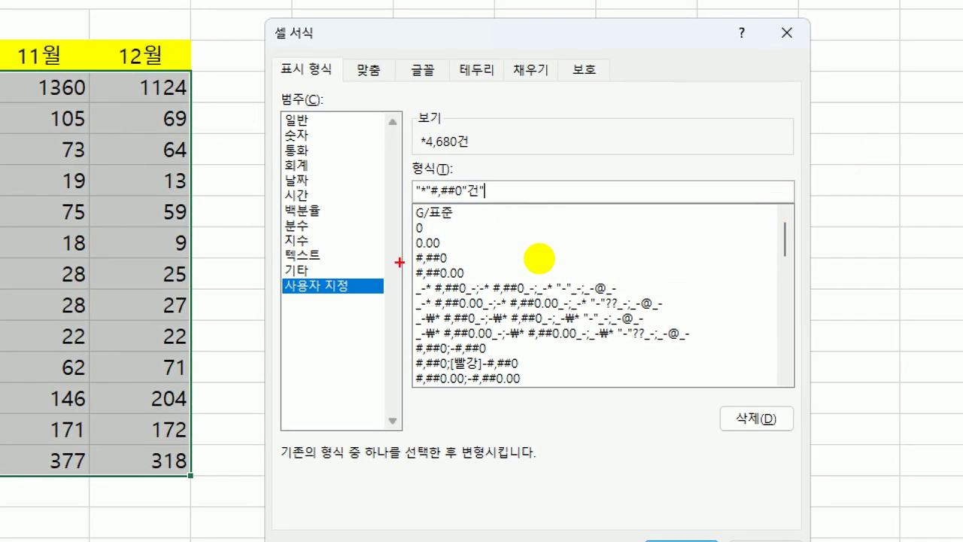
mouse_move(335, 257)
mouse_down()
mouse_move(297, 308)
mouse_move(332, 300)
mouse_up()
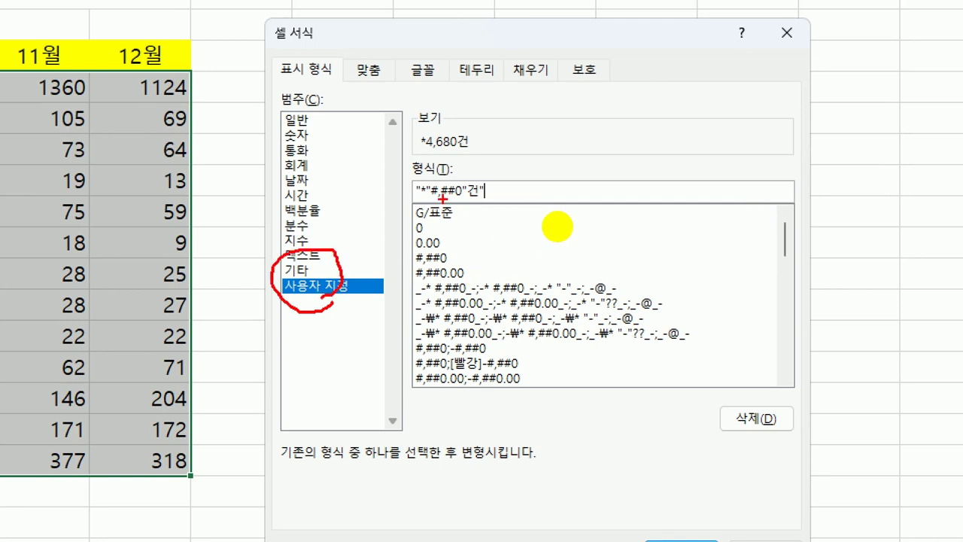
drag(417, 199, 423, 202)
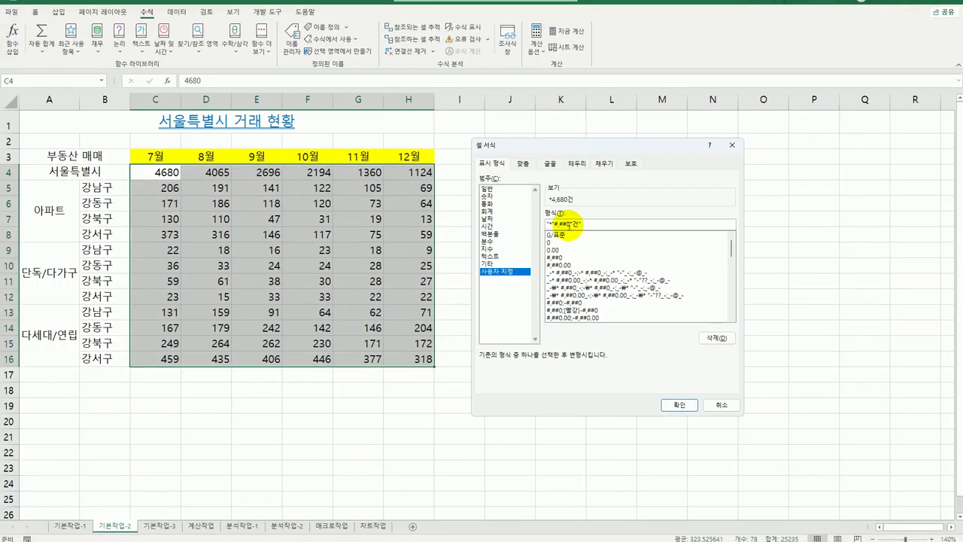
click(679, 404)
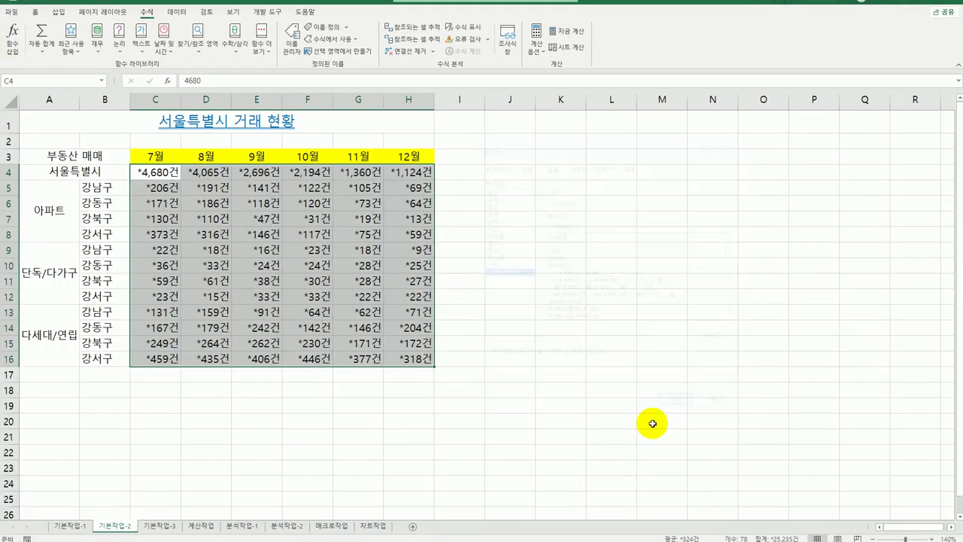
click(414, 359)
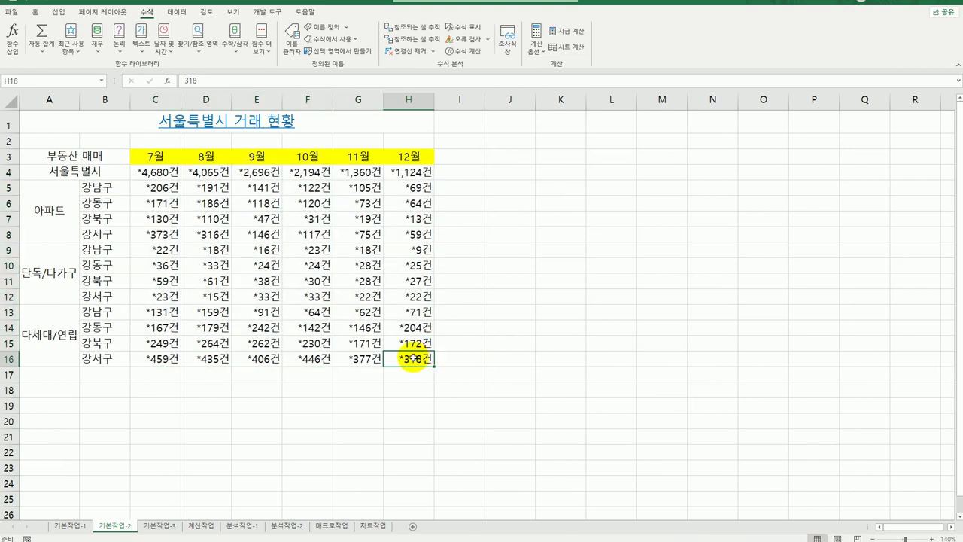
Step: Add all borders (모든 테두리) and a thick outside border (굵은 바깥쪽 테두리) to the table A3:H16
drag(48, 154, 403, 362)
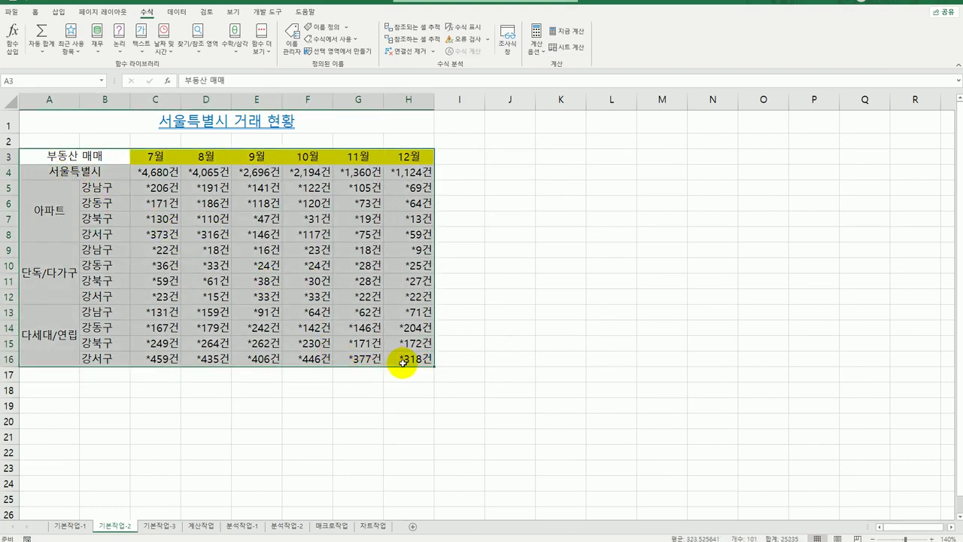
click(34, 12)
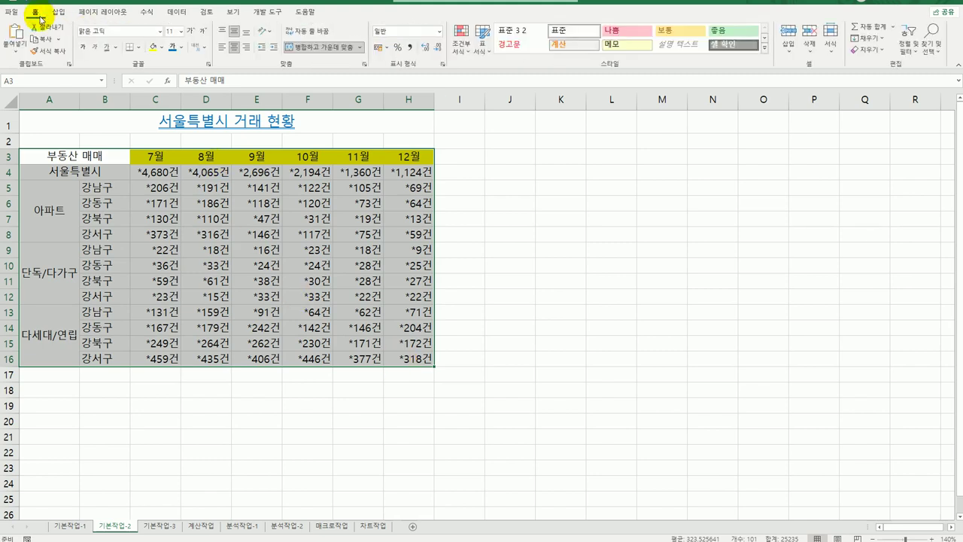
click(138, 46)
click(143, 148)
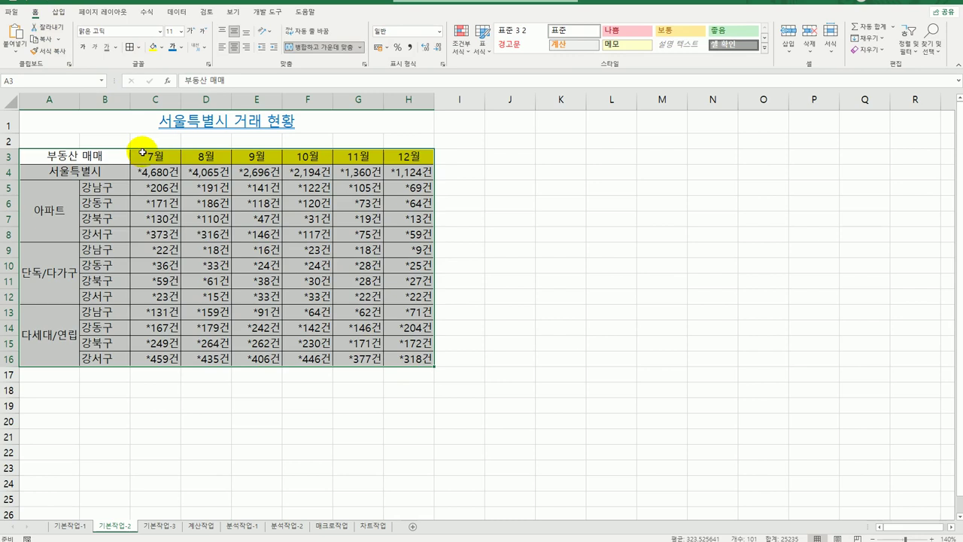
click(138, 47)
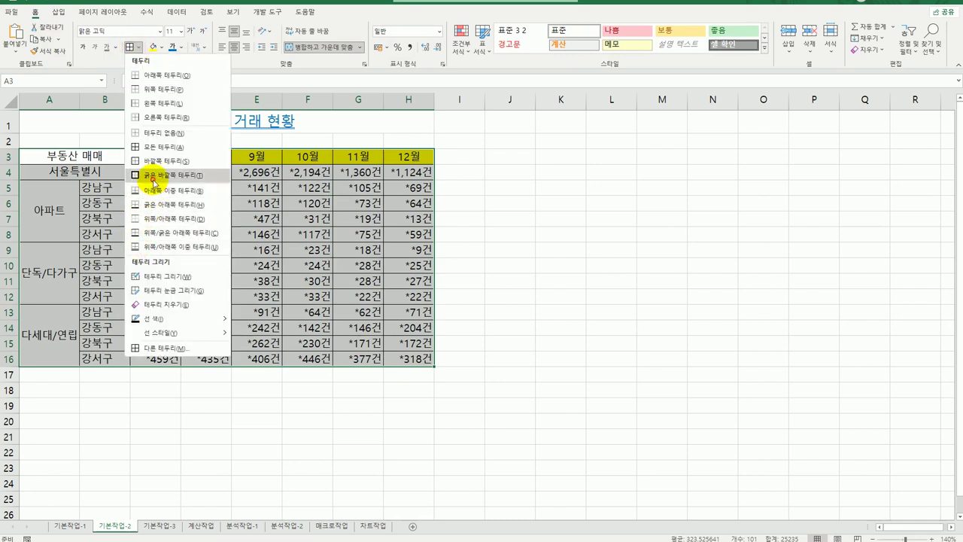
click(155, 181)
click(587, 442)
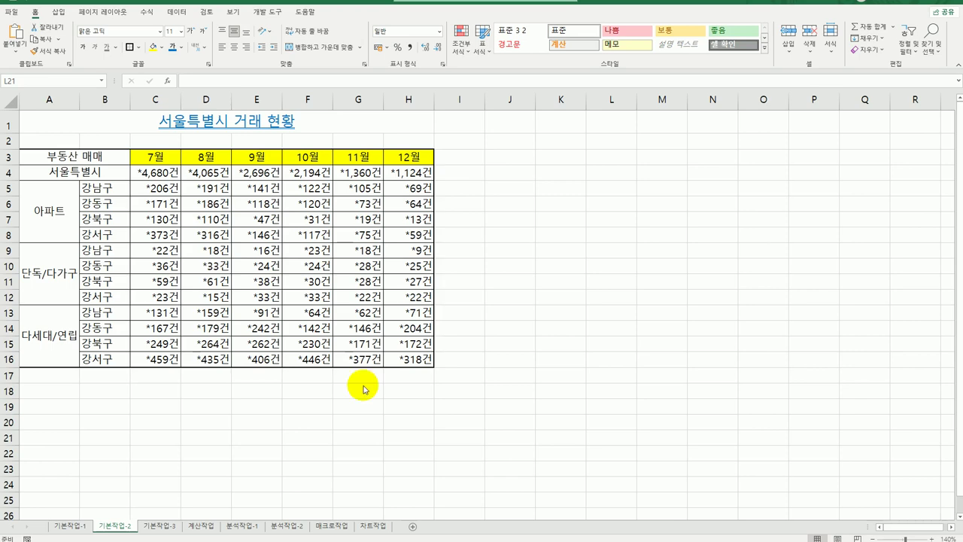
Step: On the 기본작업-3 sheet, start a formula-based conditional formatting rule for A4:E15 with the formula =$B4>$E4
click(158, 526)
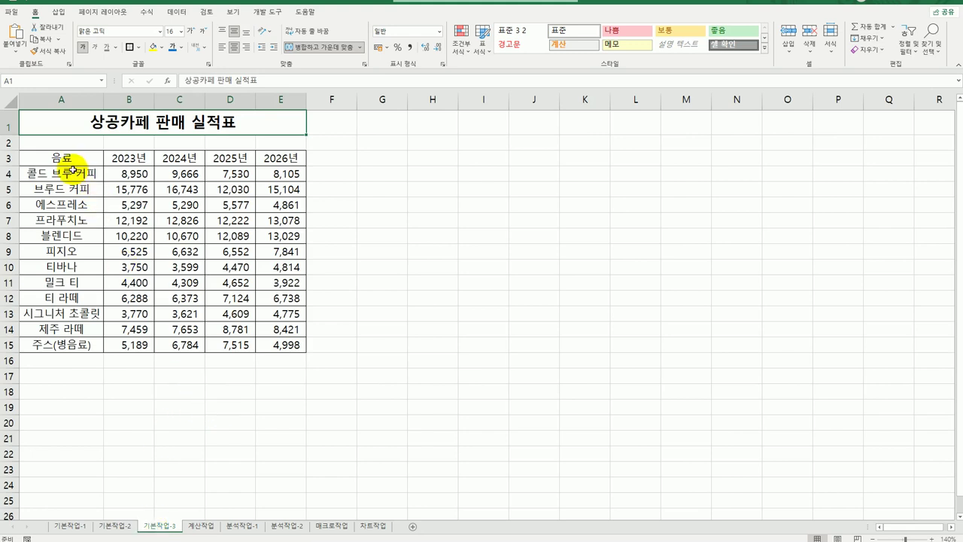
drag(69, 172, 270, 346)
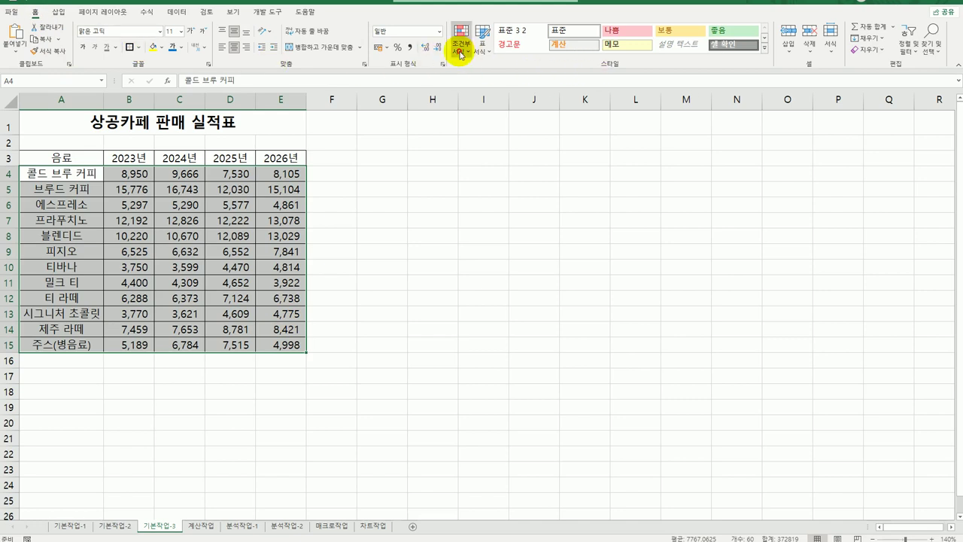
click(459, 51)
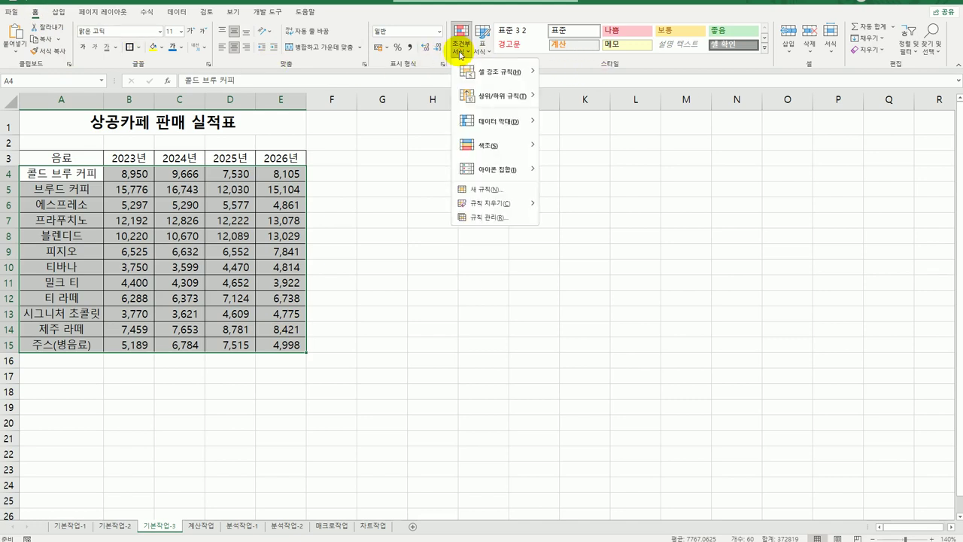
click(483, 189)
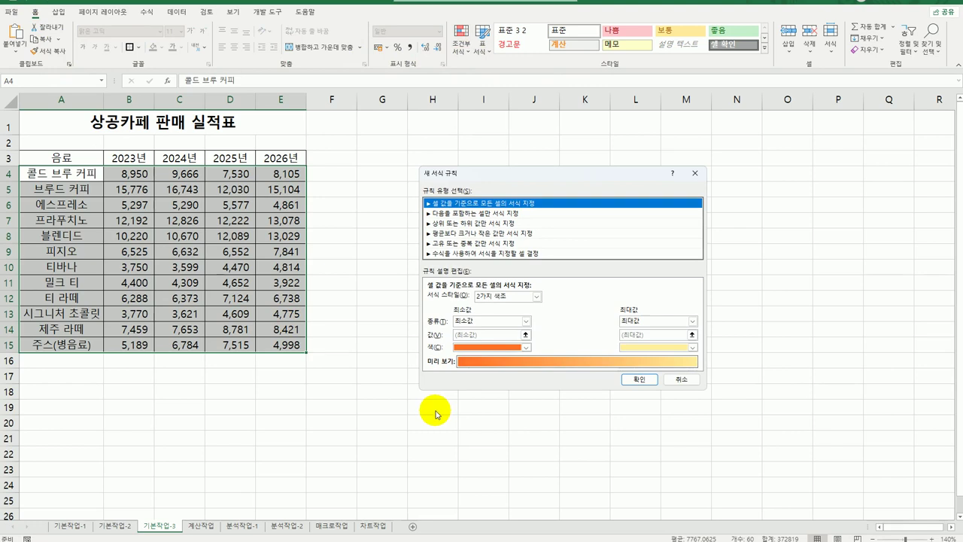
click(477, 253)
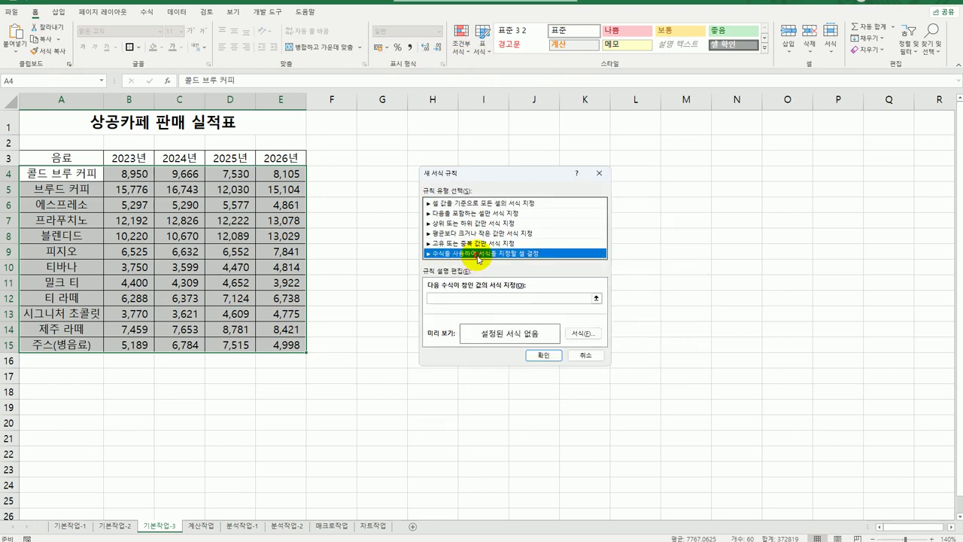
click(458, 299)
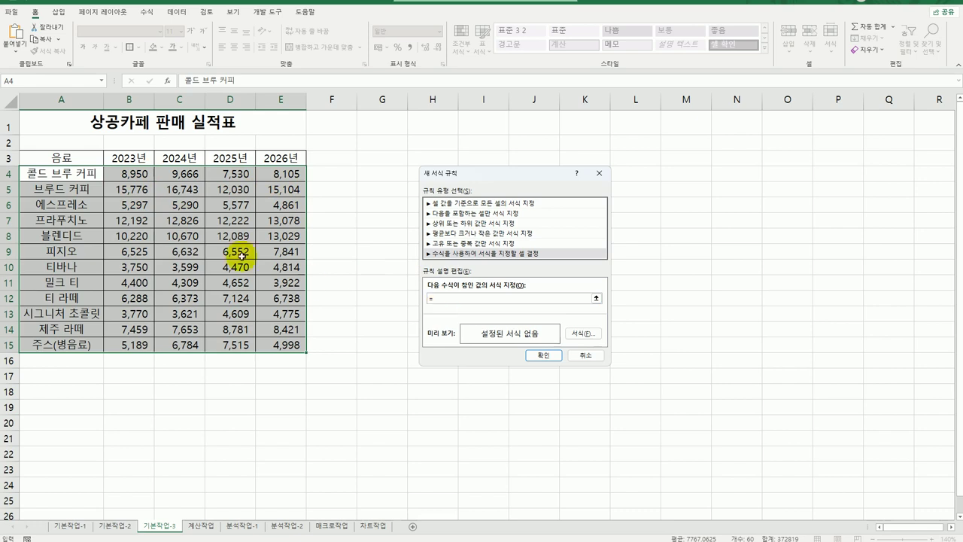
click(129, 174)
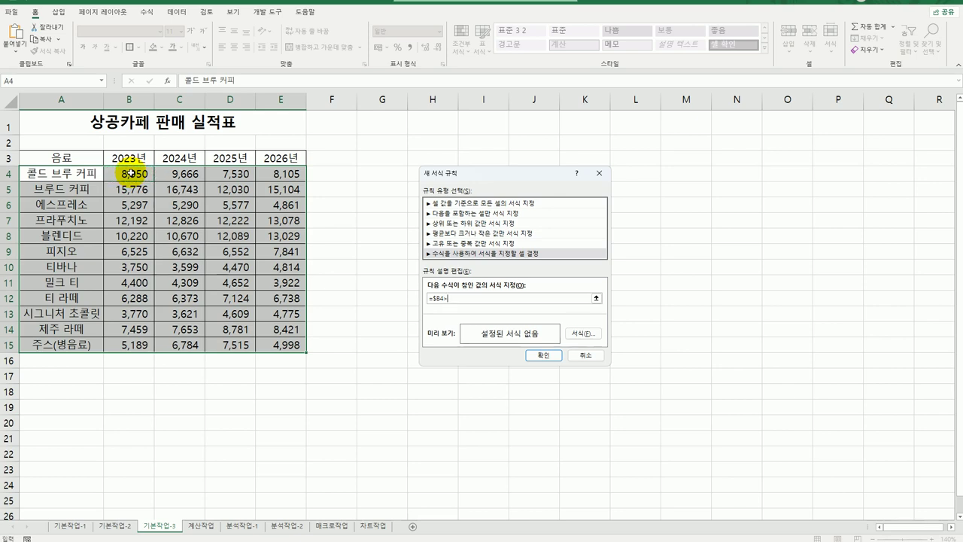
click(280, 174)
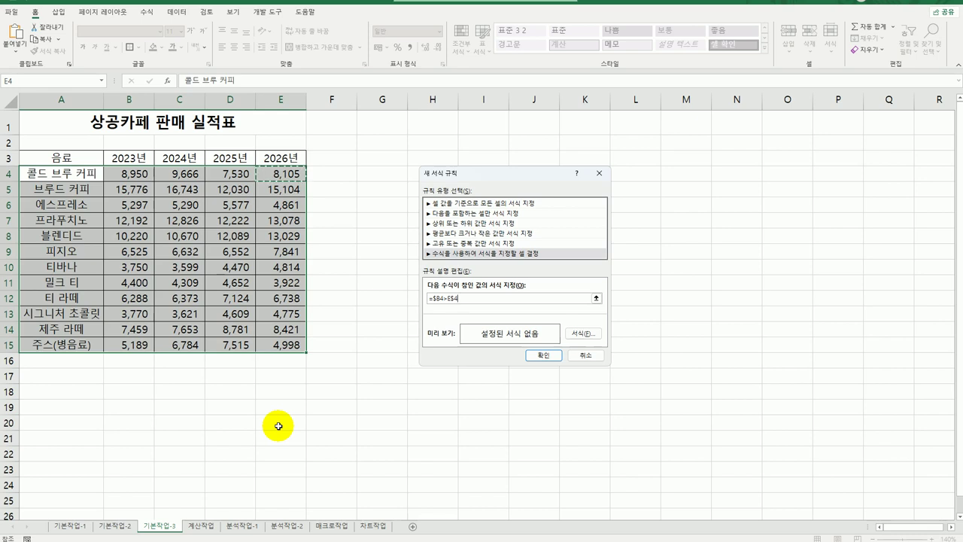
key(F4)
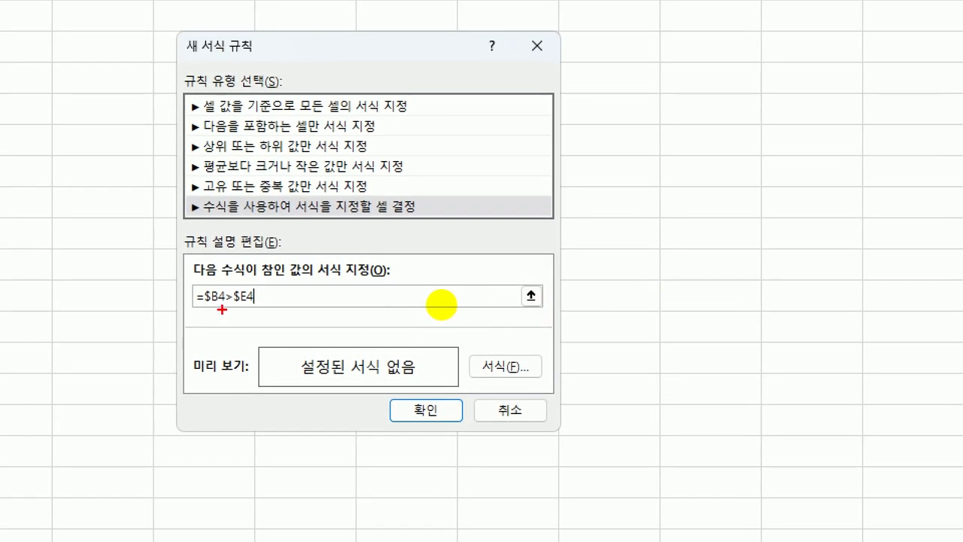
drag(222, 309, 202, 310)
drag(269, 308, 235, 307)
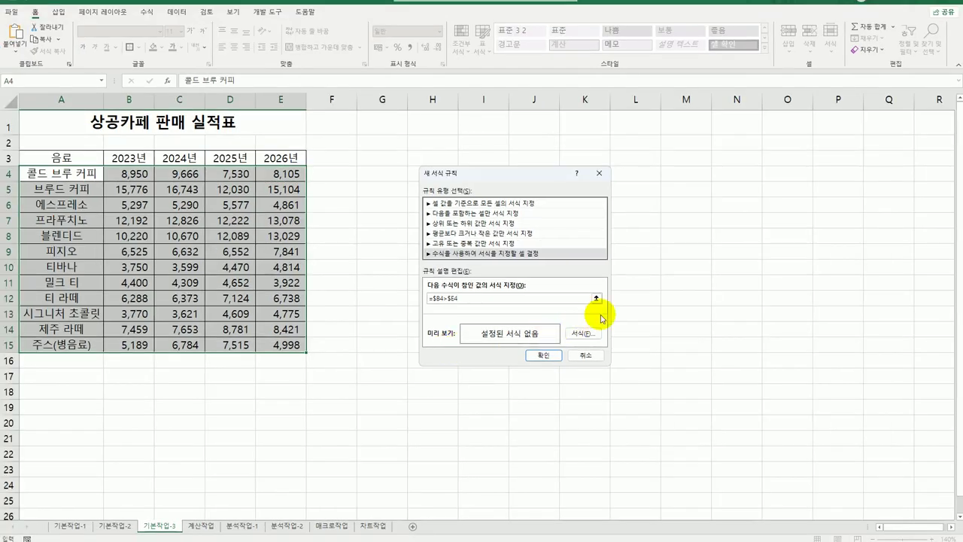
Step: Set the rule's font to bold (굵게) in standard green and apply the rule to the table
click(589, 335)
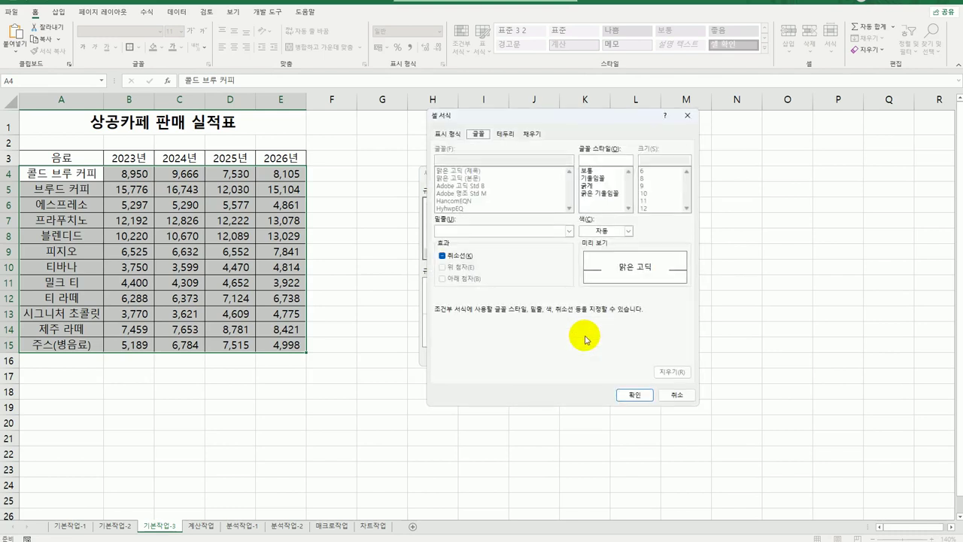
click(628, 231)
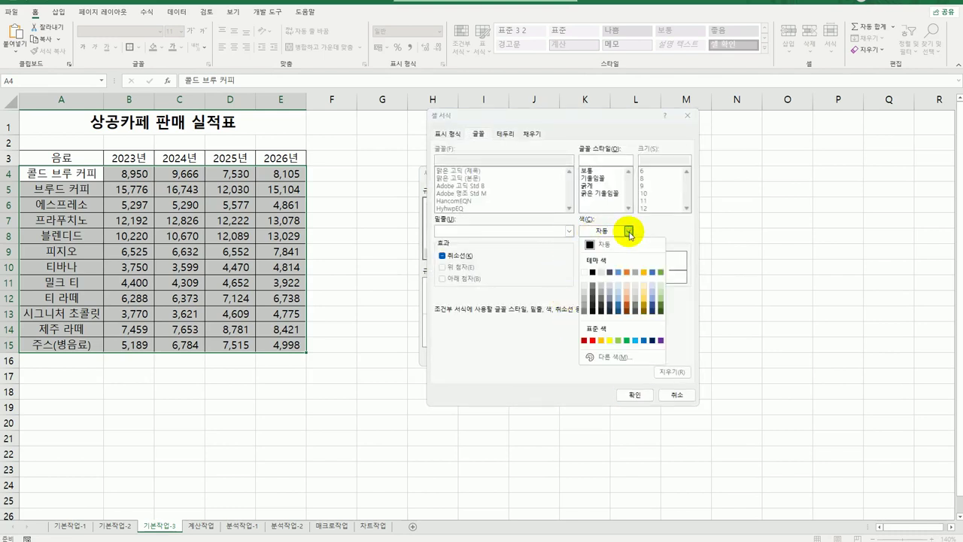
click(628, 341)
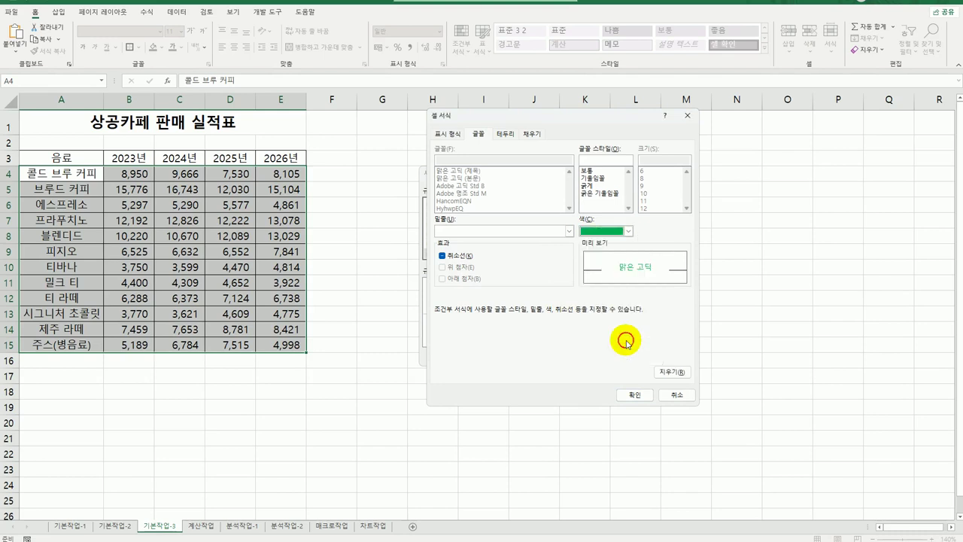
click(587, 186)
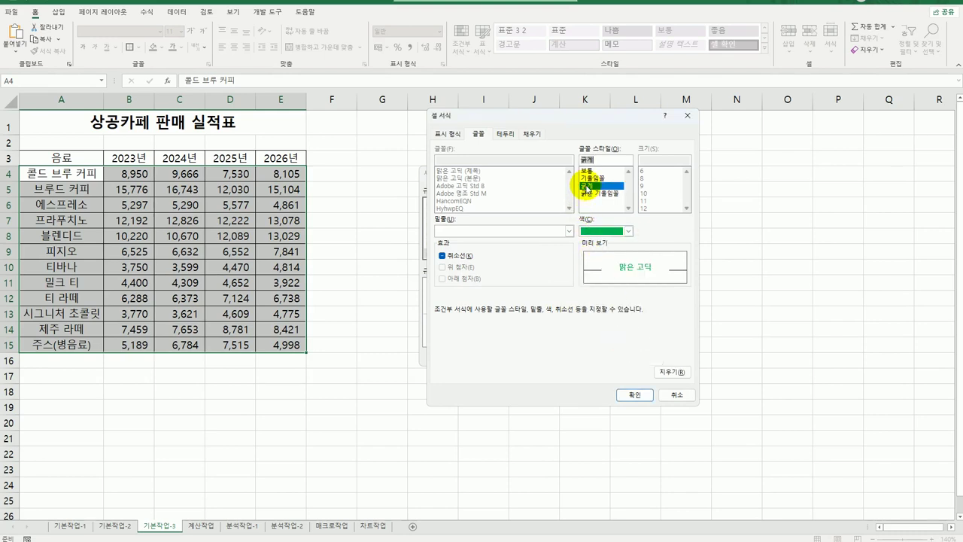
click(628, 396)
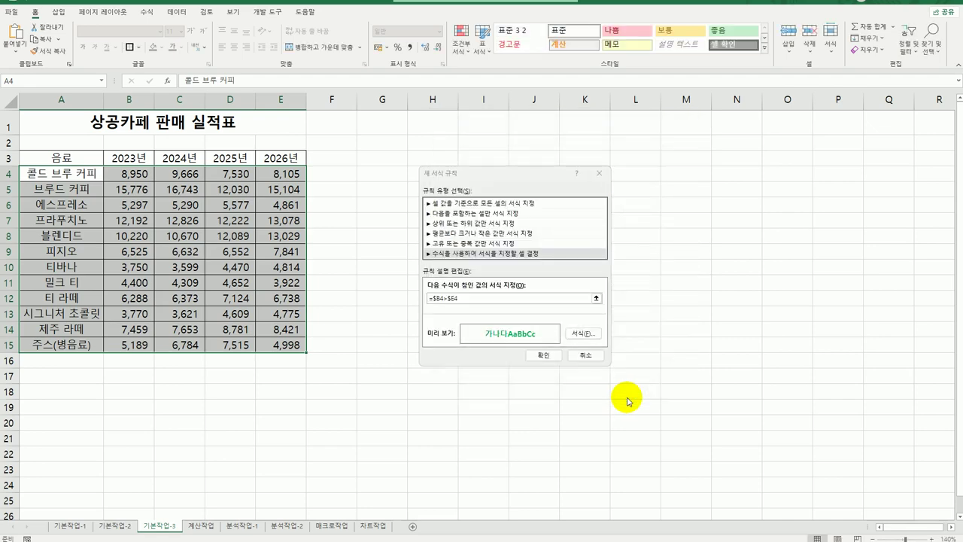
click(544, 357)
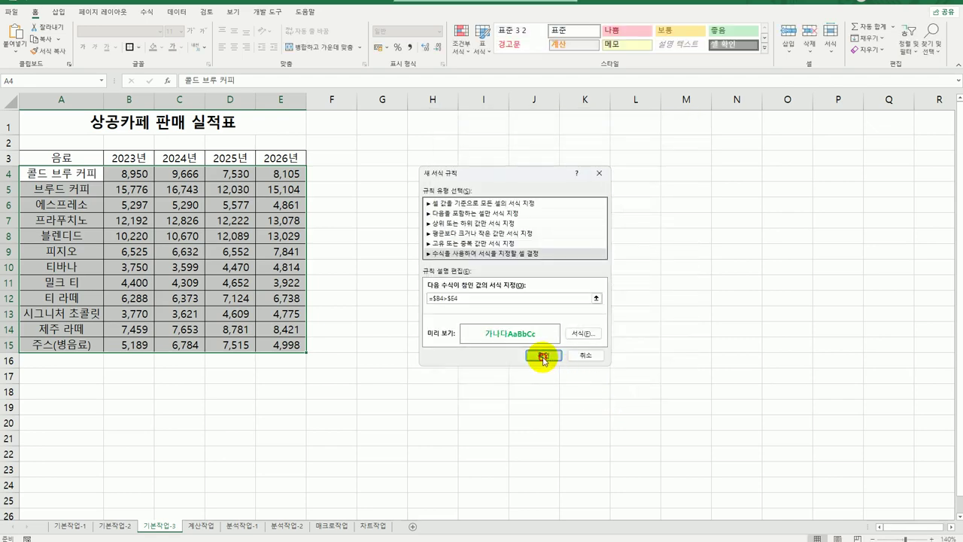
click(536, 400)
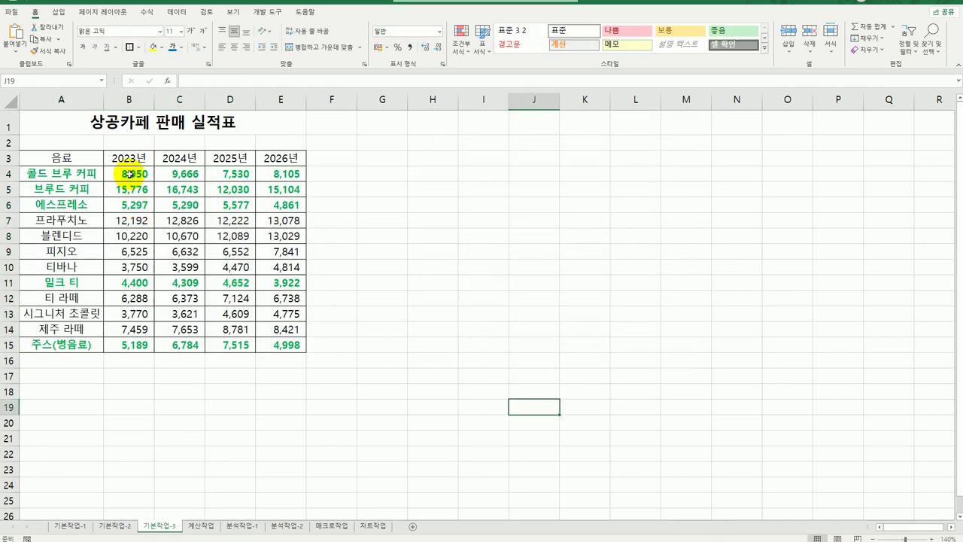
drag(136, 157, 123, 346)
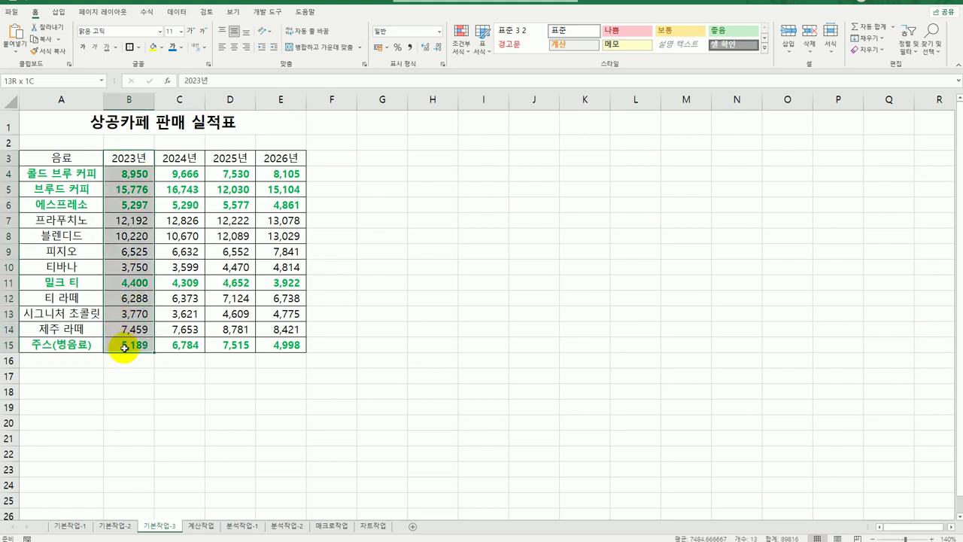
drag(274, 157, 274, 346)
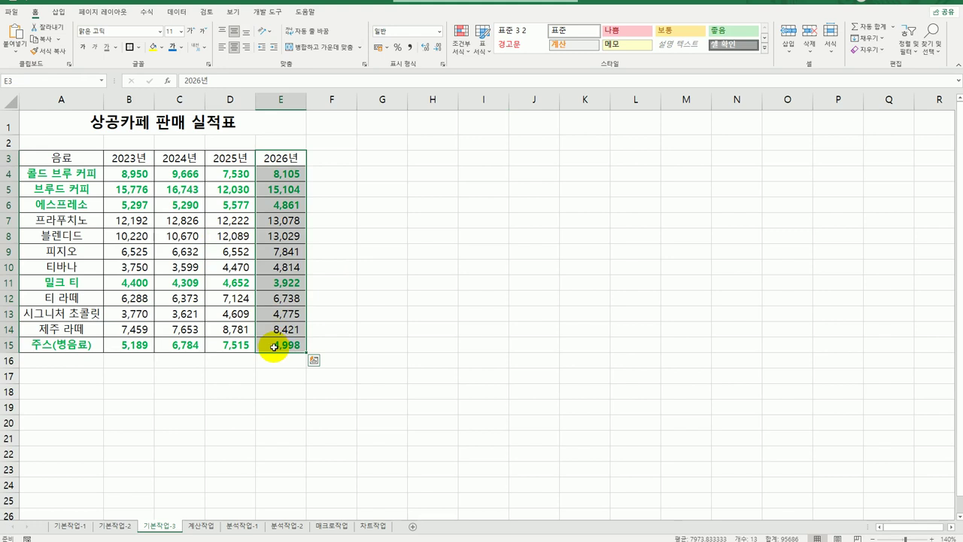
click(369, 404)
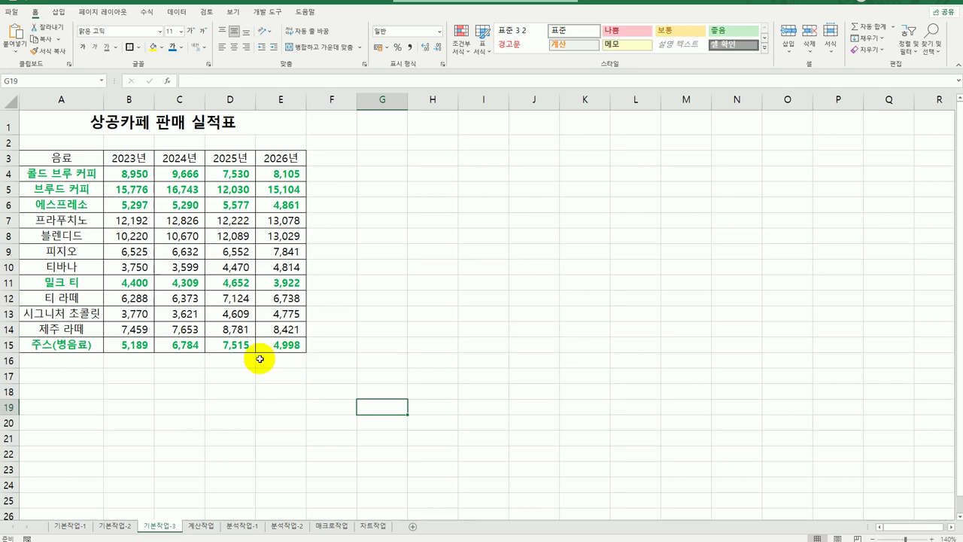
Step: On the 계산작업 sheet, start a RANK.EQ formula in the first 순위 cell (D3) and open its function arguments
click(191, 531)
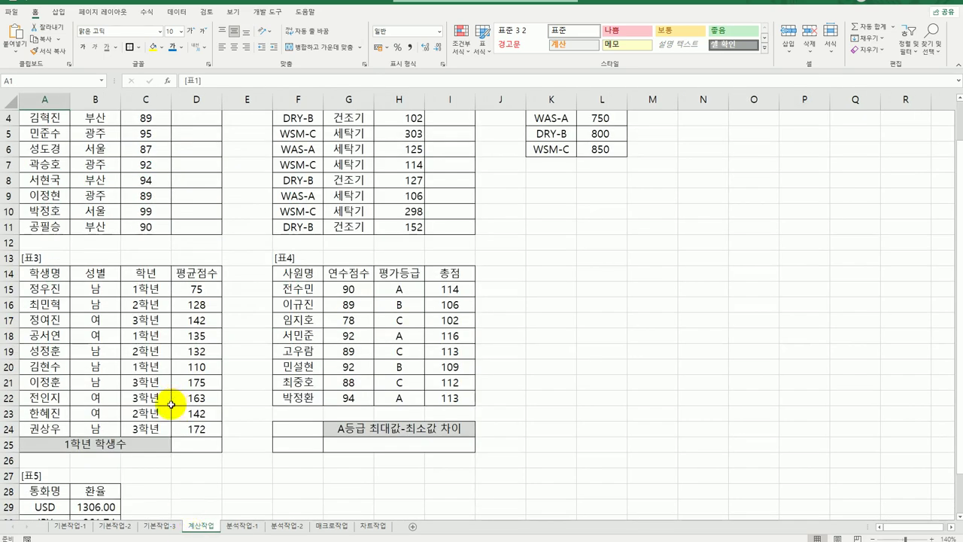
scroll(167, 399, up, 1)
click(201, 149)
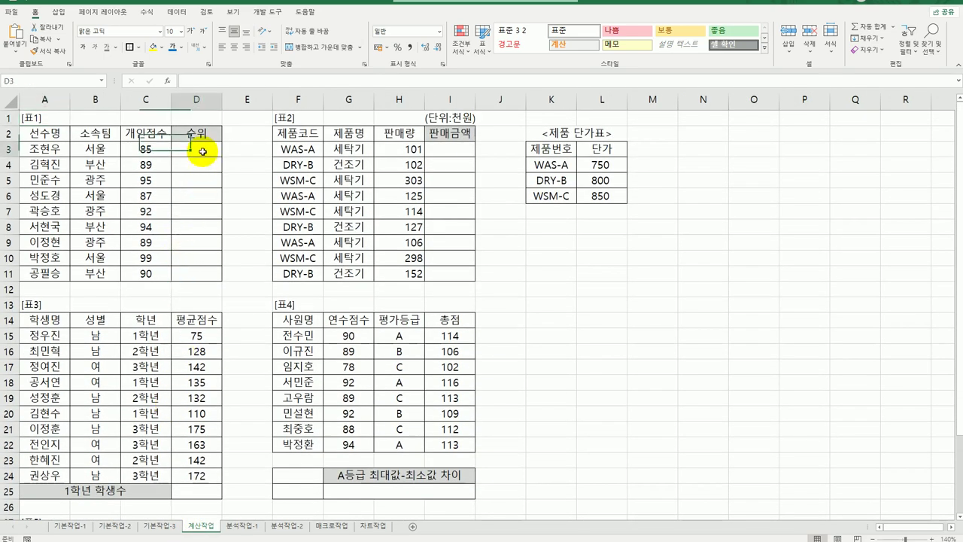
click(142, 149)
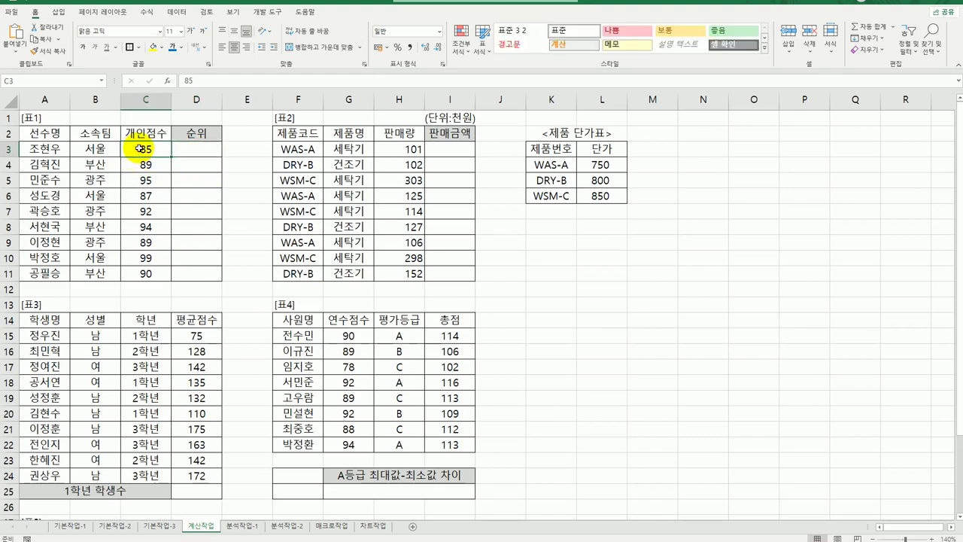
click(200, 147)
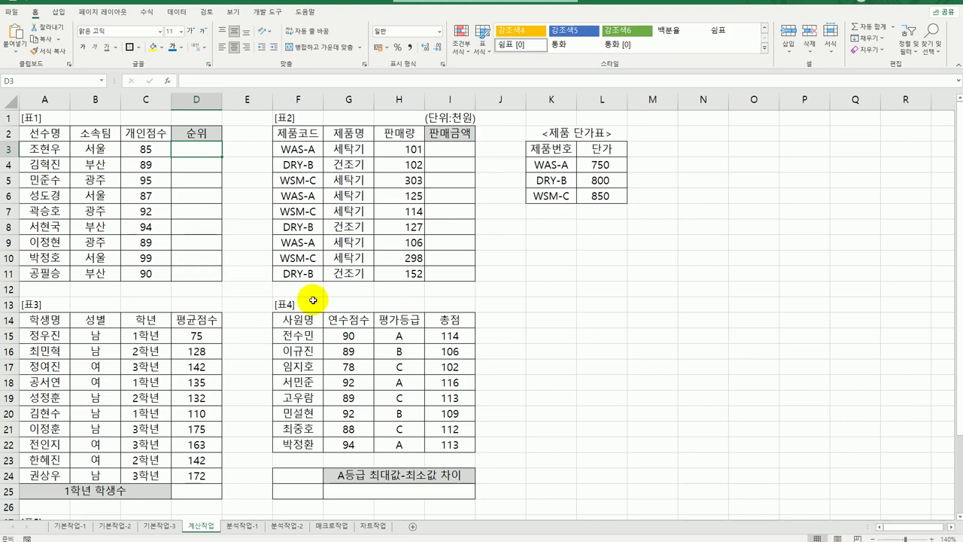
text(=)
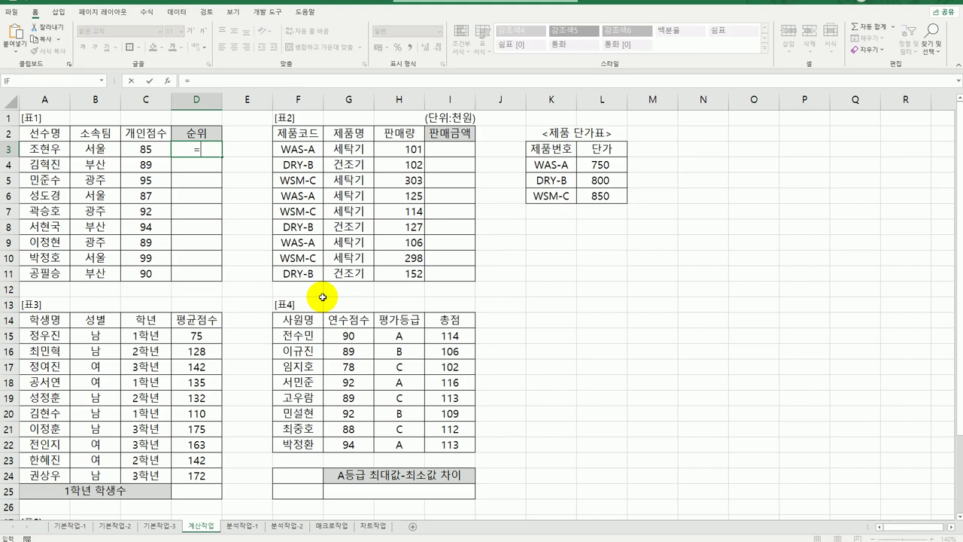
text(ㄱ)
text(rank.)
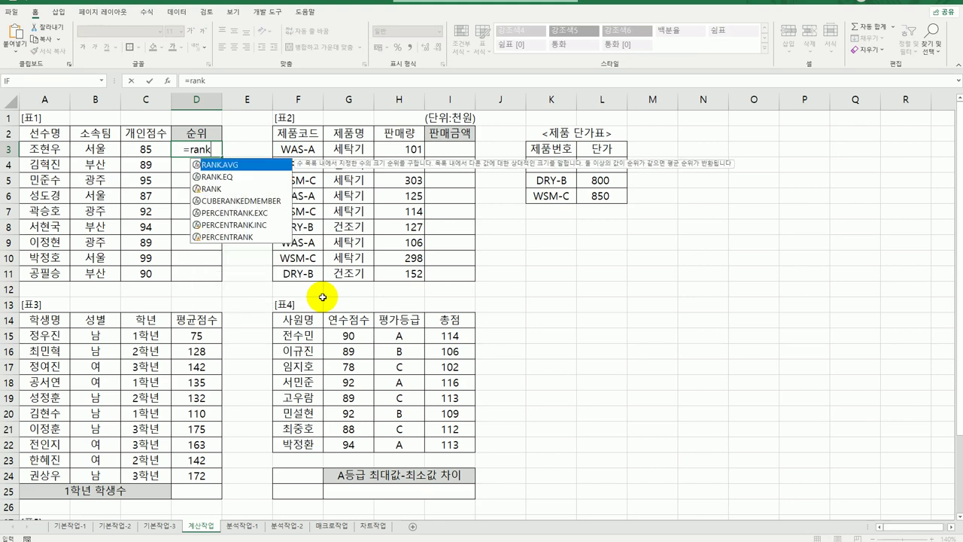
double_click(241, 176)
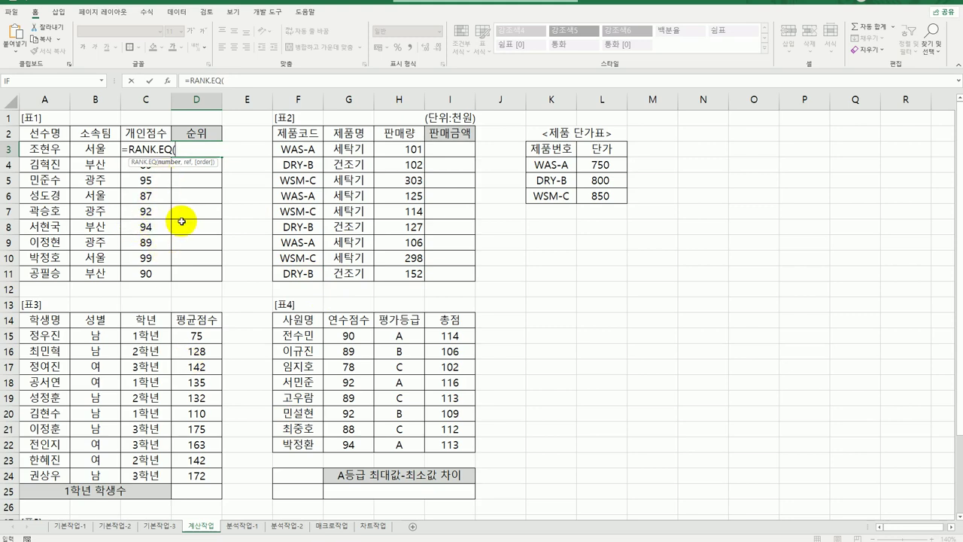
click(166, 80)
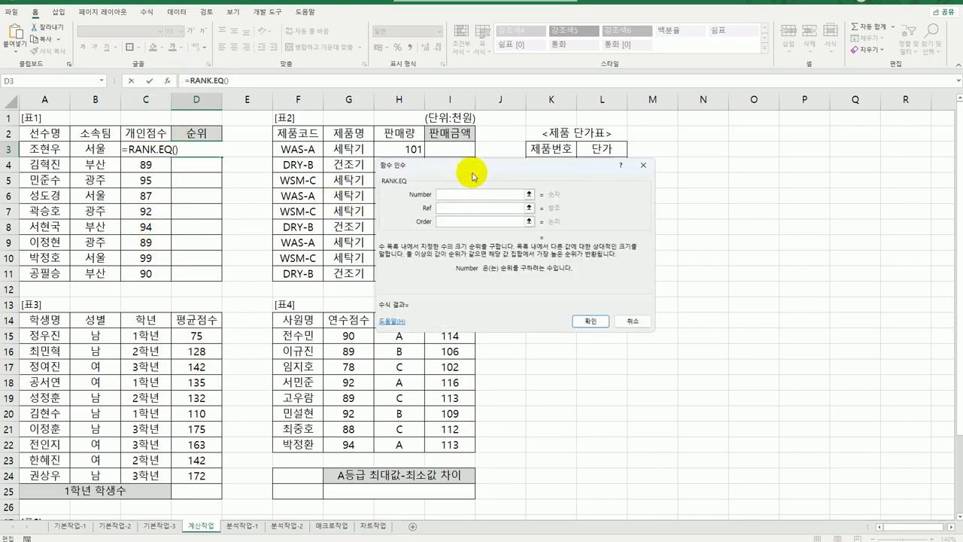
drag(473, 163, 469, 234)
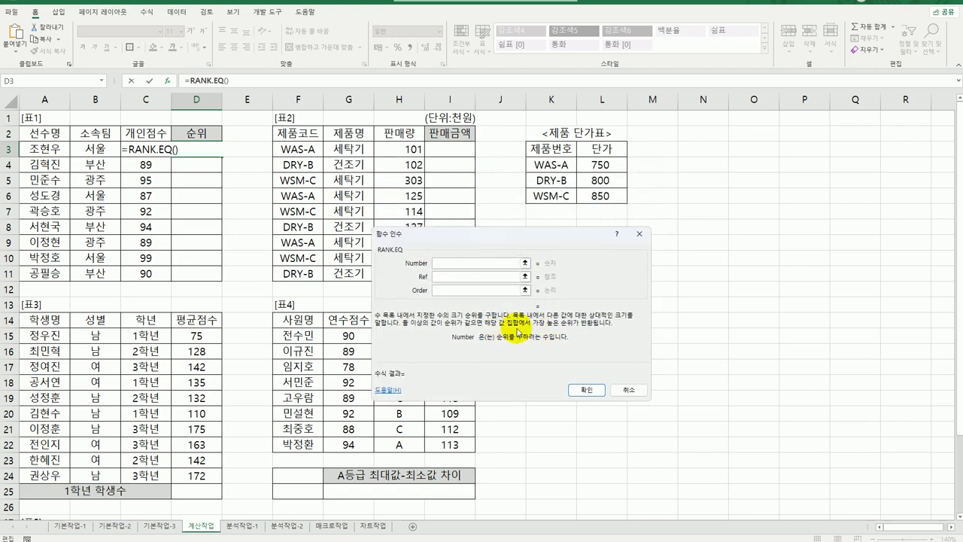
Step: Set the RANK.EQ Number argument to C3 and the Ref argument to the absolute range $C$3:$C$11
click(124, 148)
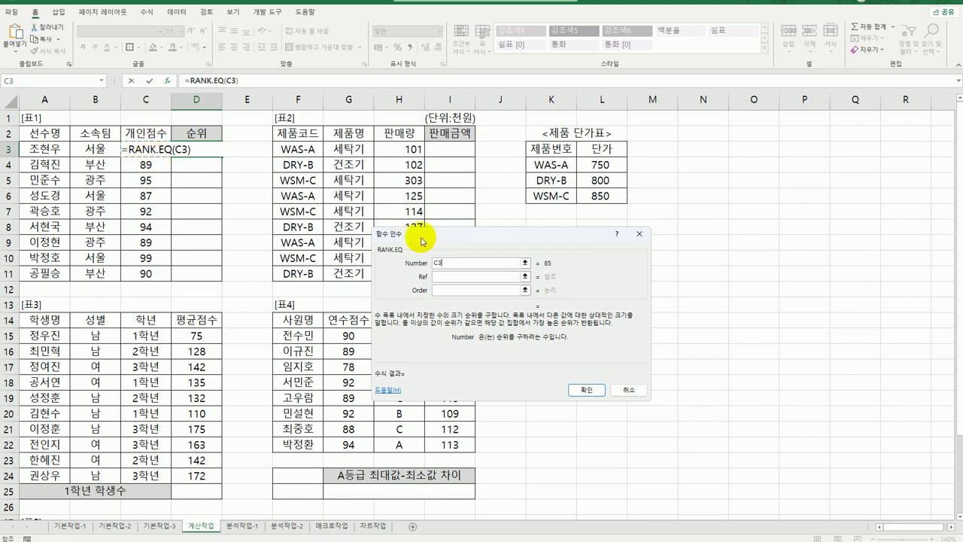
click(451, 277)
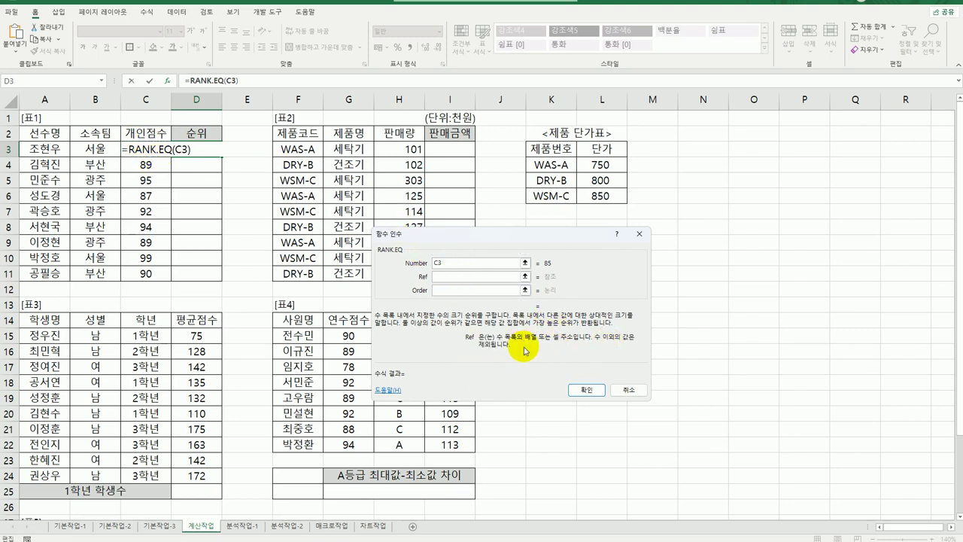
drag(134, 153, 136, 276)
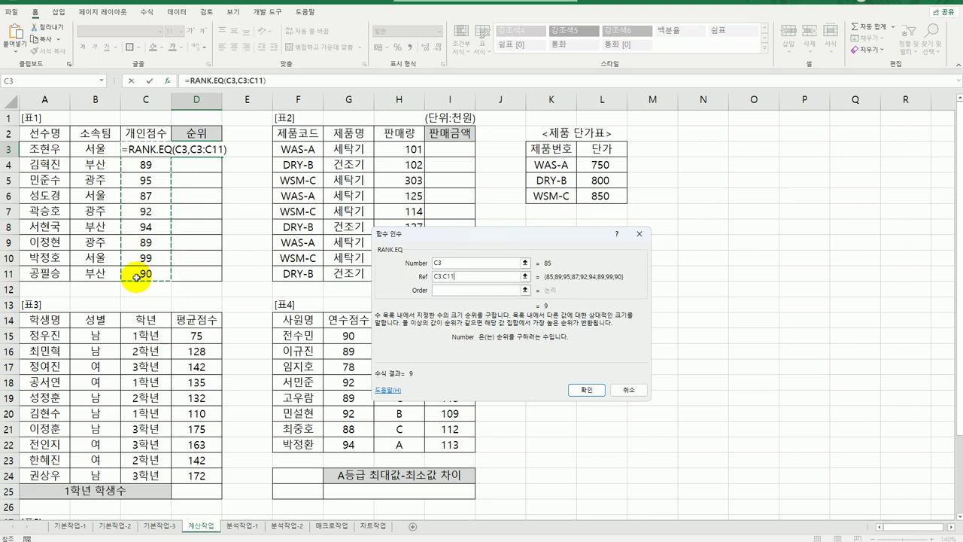
click(462, 292)
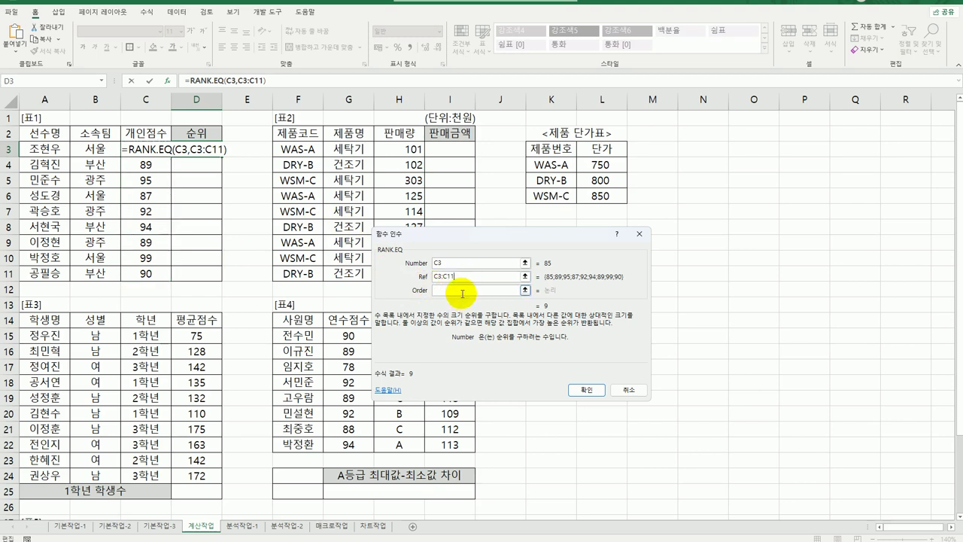
drag(463, 276, 421, 277)
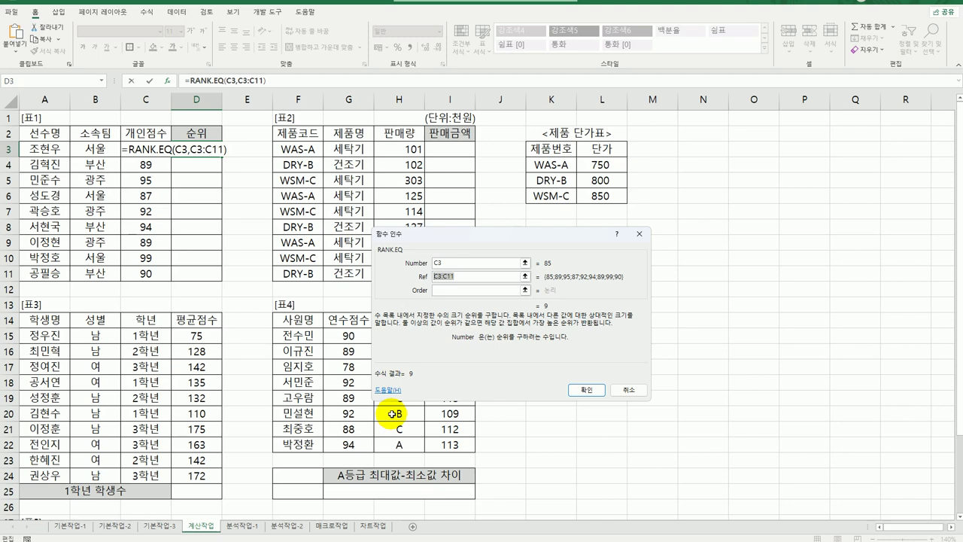
key(F4)
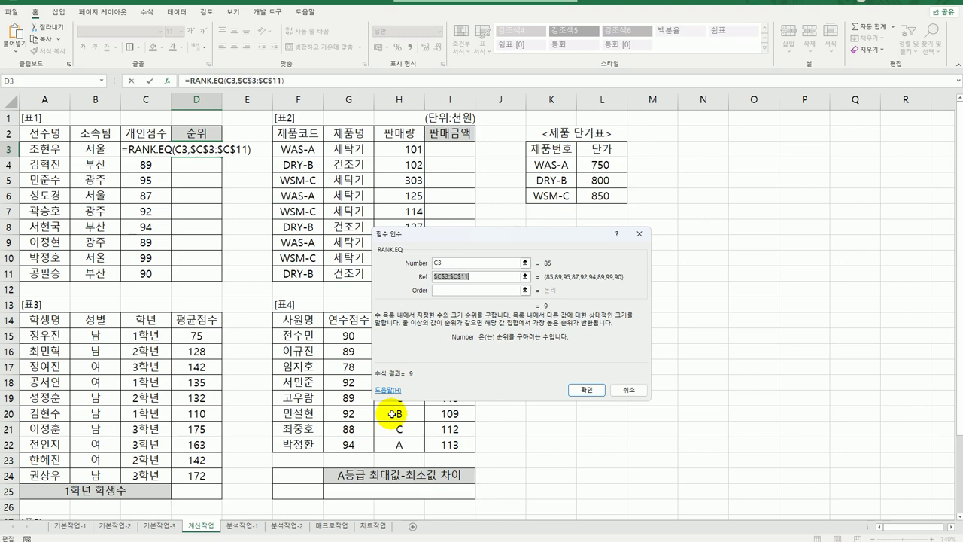
Step: Set the Order argument to 0, confirm the function, and fill the rank formula down to D11
click(461, 291)
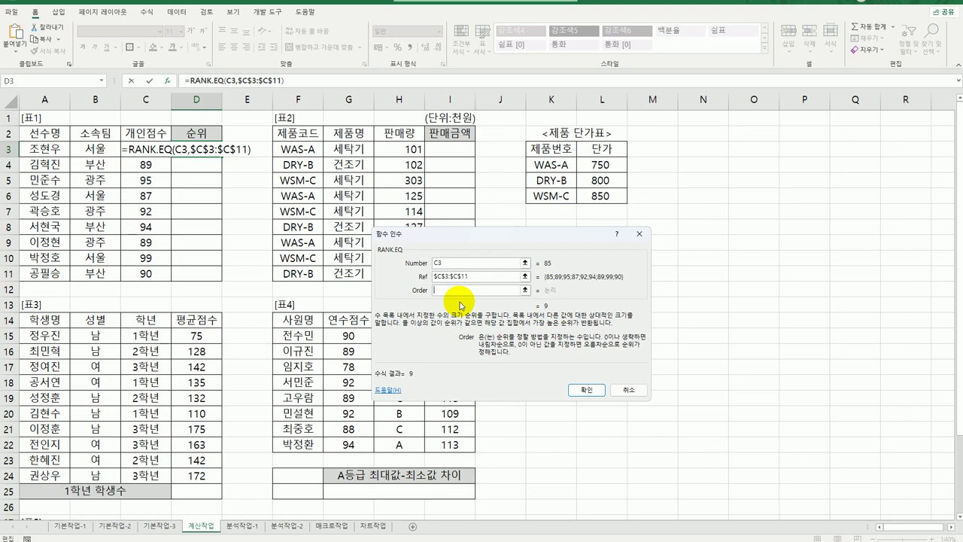
text(0)
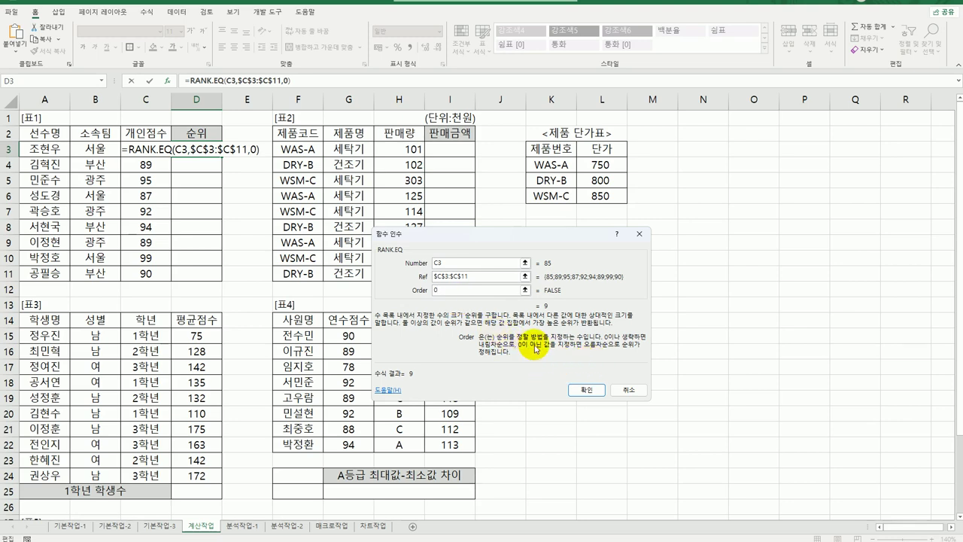
click(586, 389)
drag(219, 155, 219, 280)
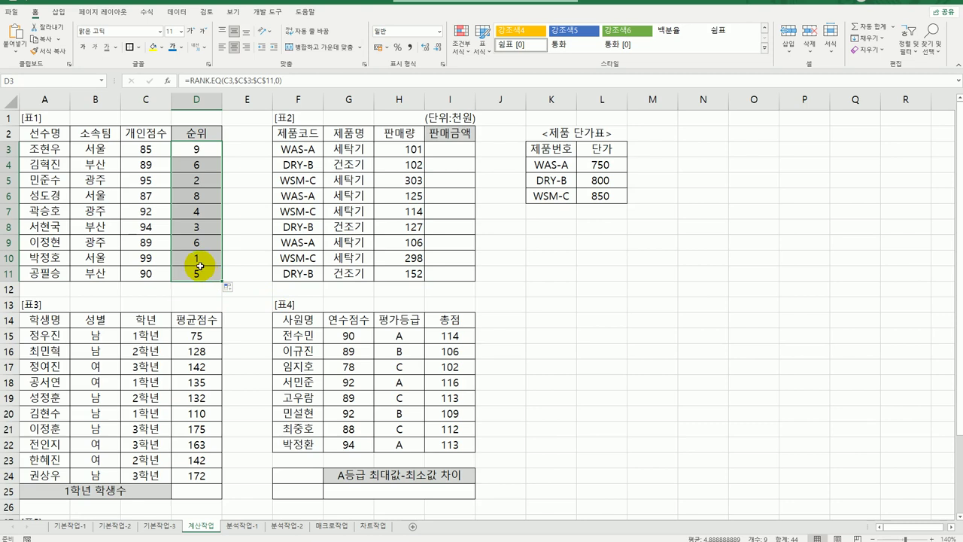
Step: Wrap the RANK.EQ formula in D3 in an IF that returns "1등" when the rank equals 1, leaving the false value open
click(196, 150)
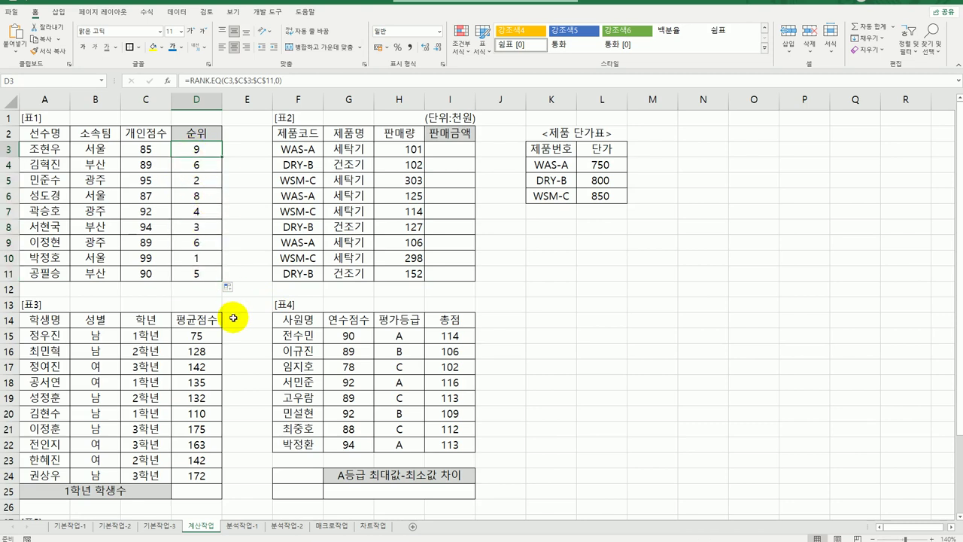
double_click(199, 153)
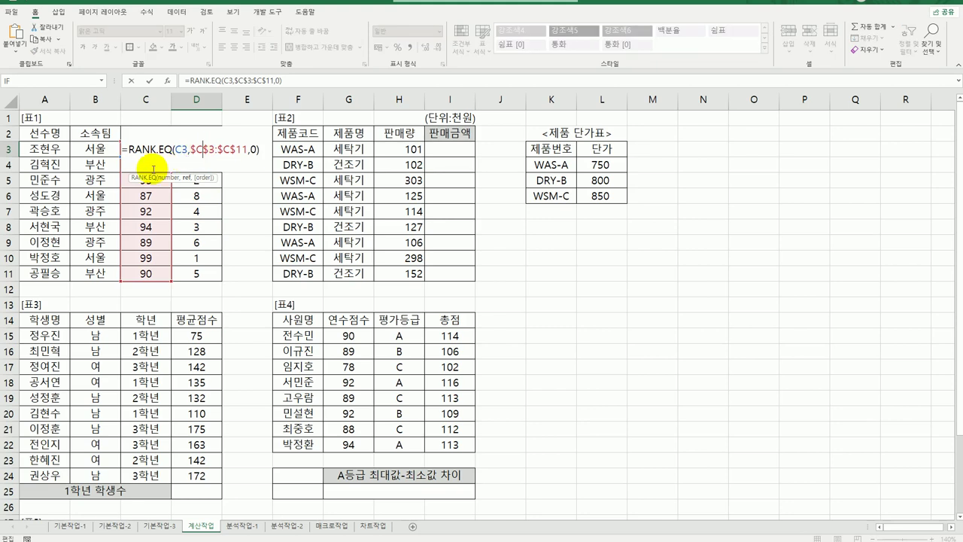
click(126, 150)
text(if)
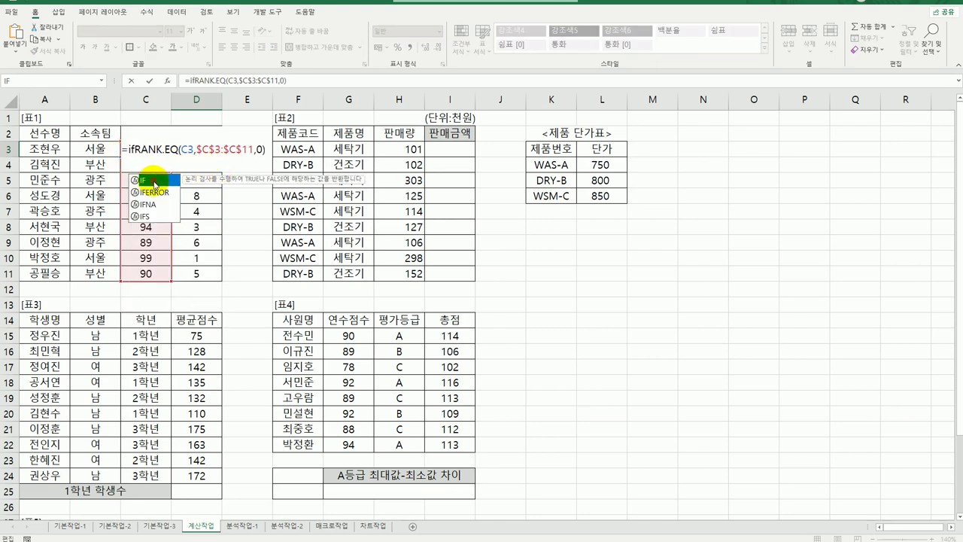
double_click(154, 180)
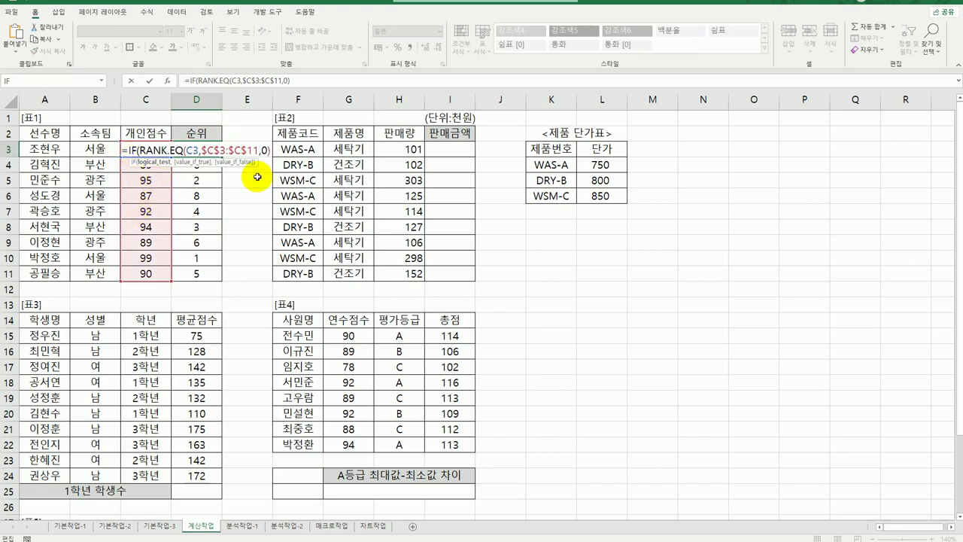
click(267, 151)
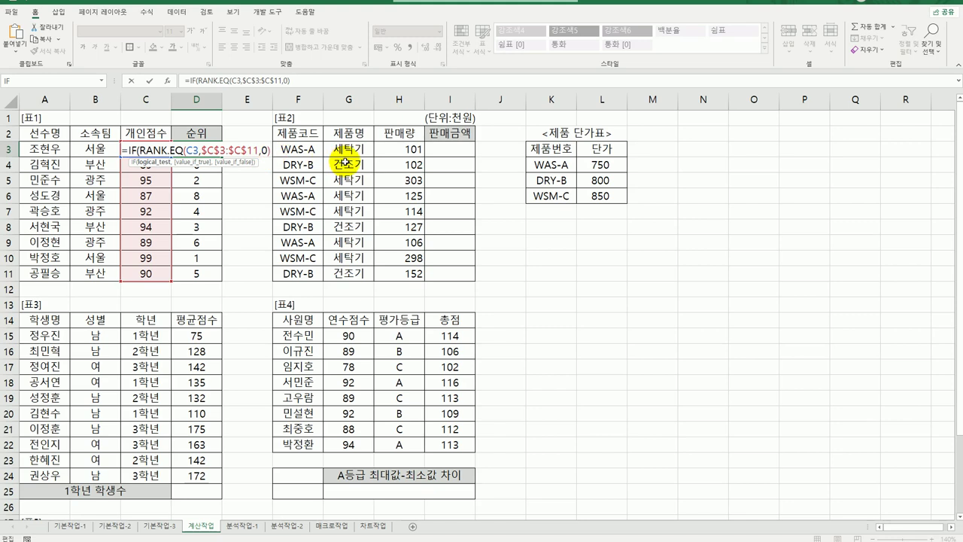
text(=)
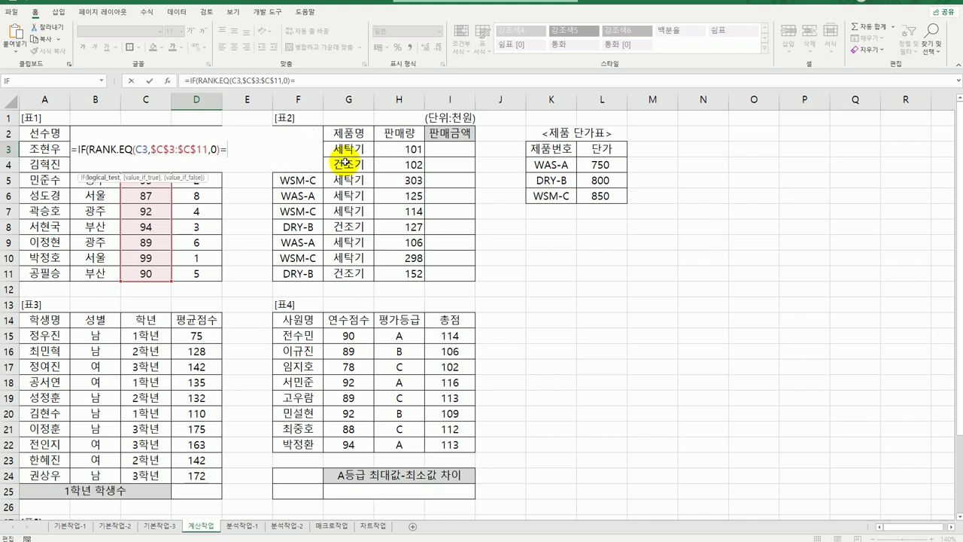
text(1,"1등"1ㄷ)
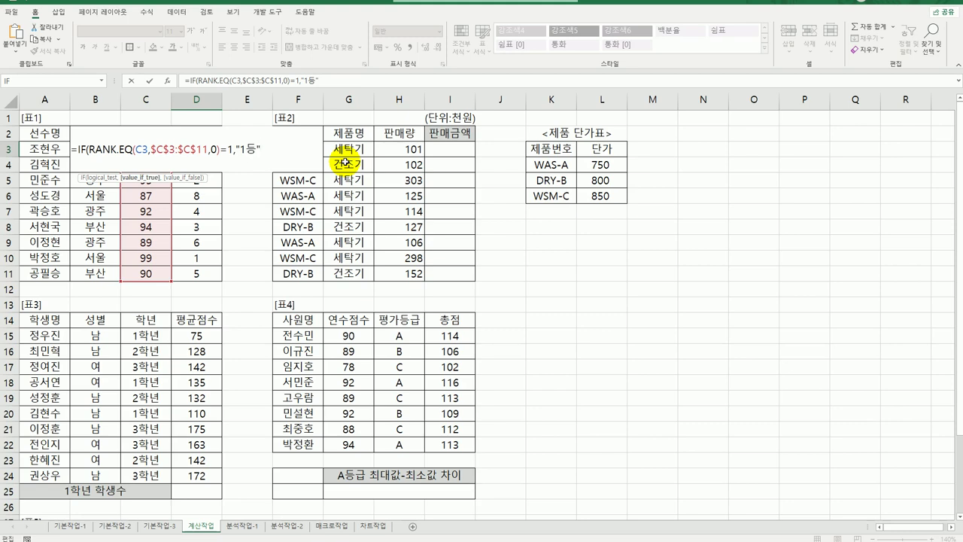
text(,)
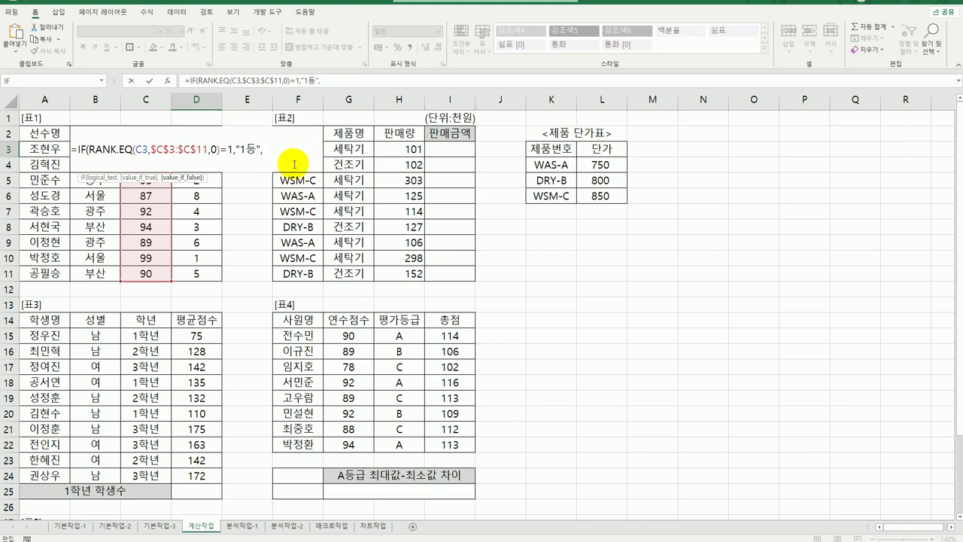
Step: Nest a copy of the IF(RANK.EQ…) condition as the false value, changed to return "2등" when the rank equals 2
drag(78, 149, 269, 154)
key(ctrl+c)
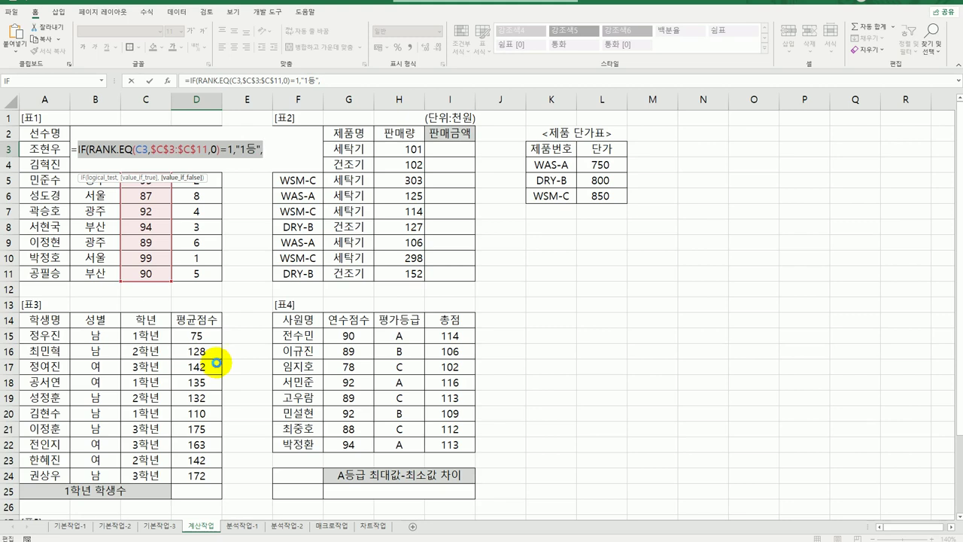
click(265, 149)
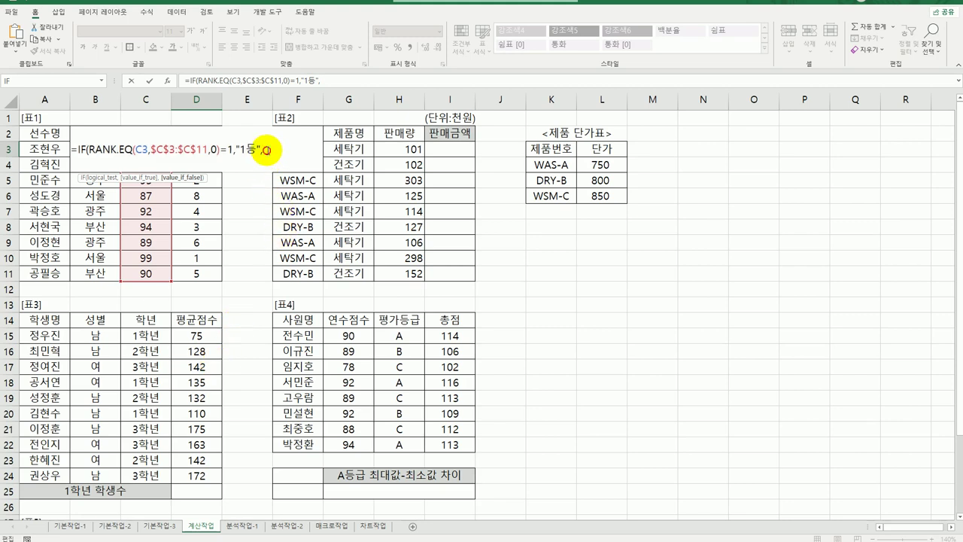
key(ctrl+v)
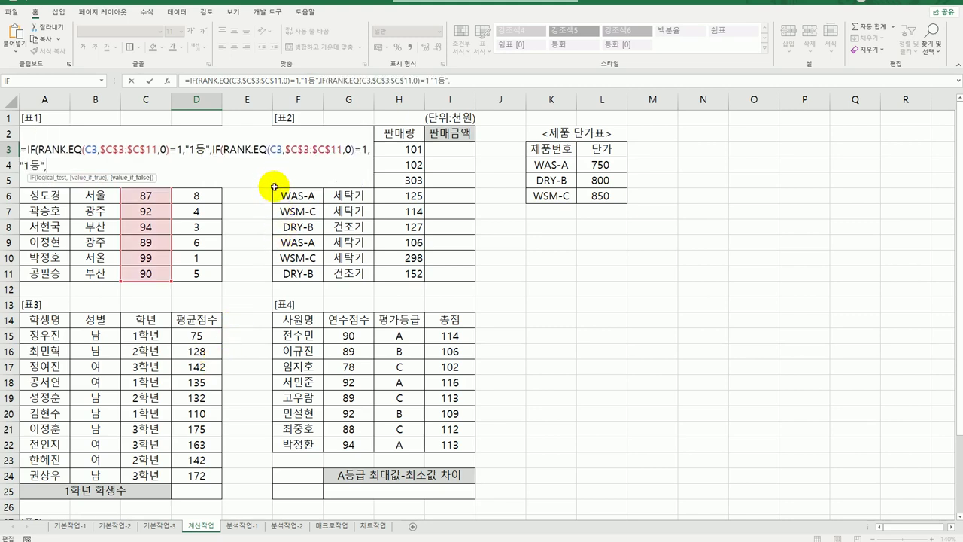
double_click(362, 149)
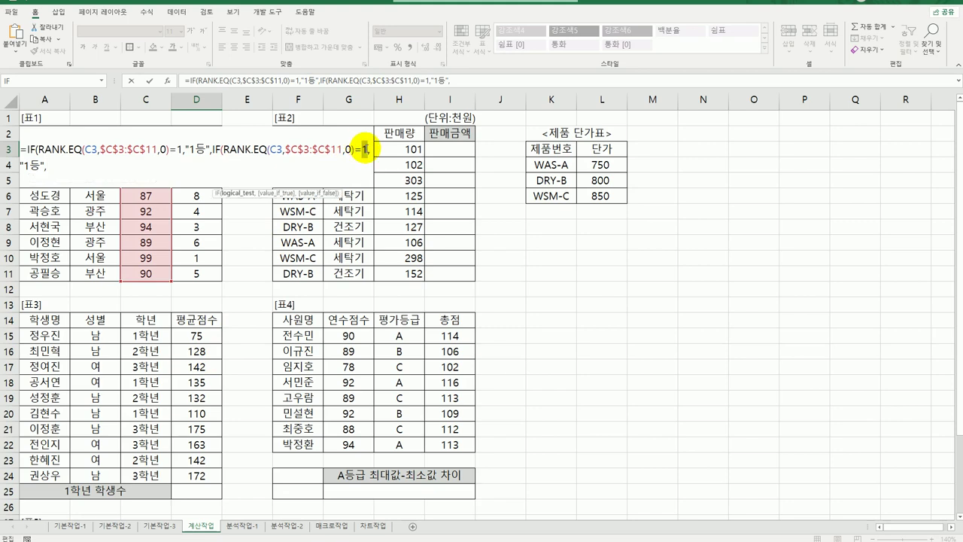
text(2)
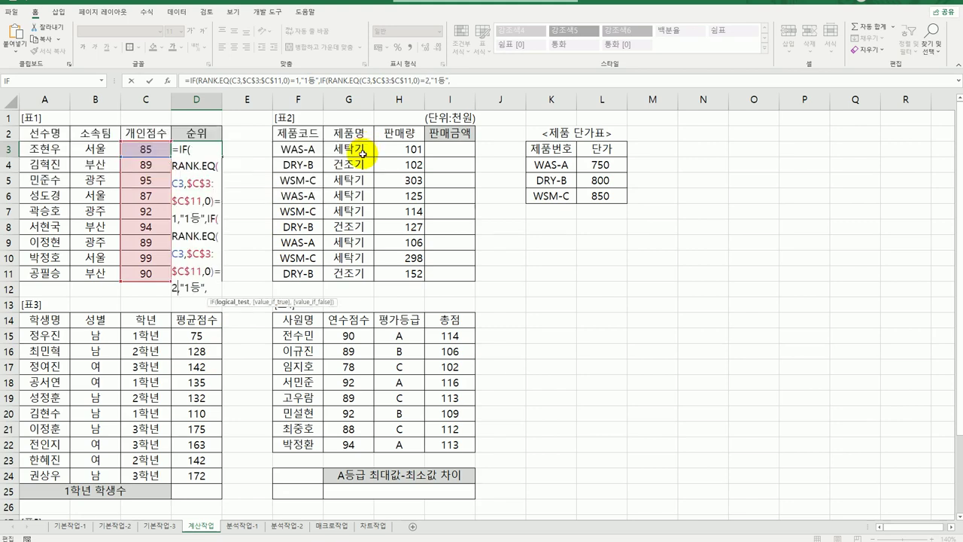
double_click(187, 288)
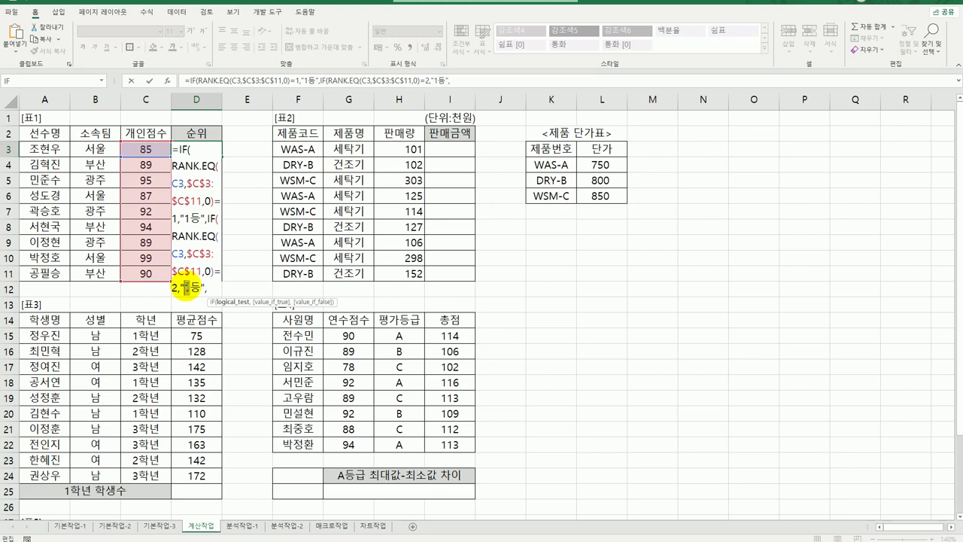
text(2)
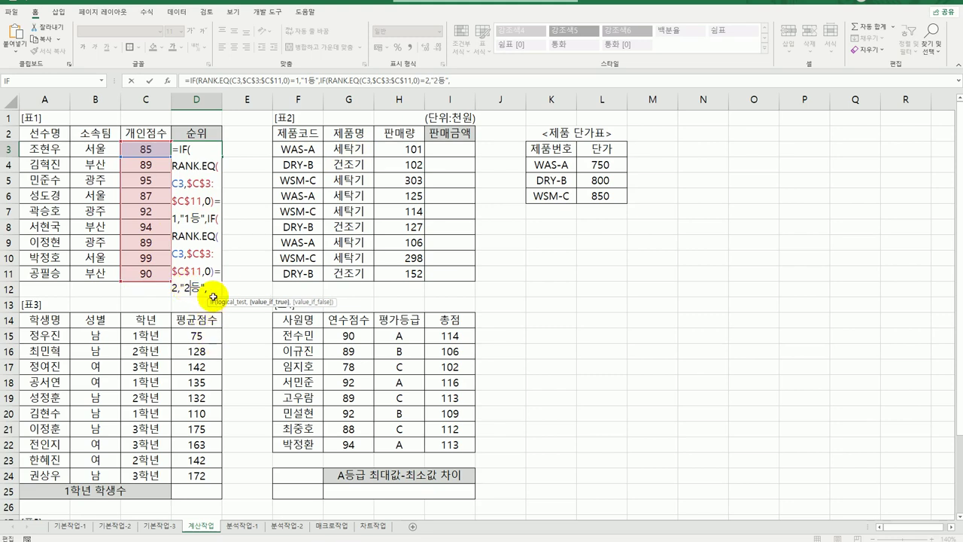
Step: Nest a third copy of the IF(RANK.EQ…) condition as the false value in D3, returning "3등" when the rank equals 3
click(215, 286)
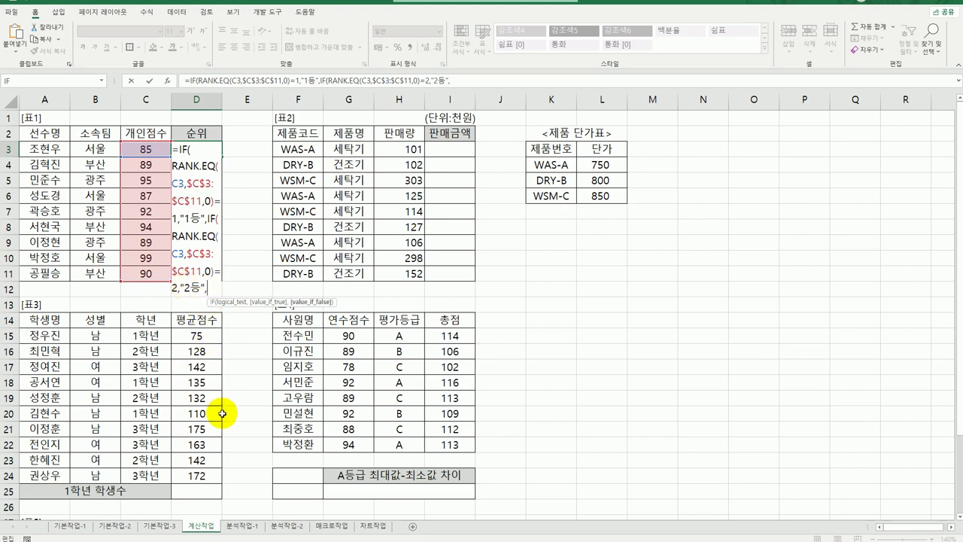
key(ctrl+v)
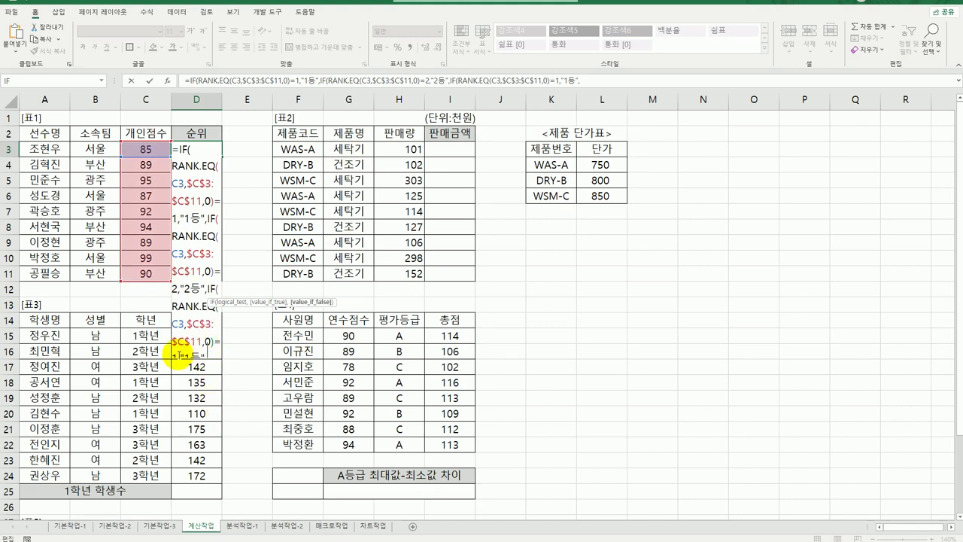
double_click(175, 355)
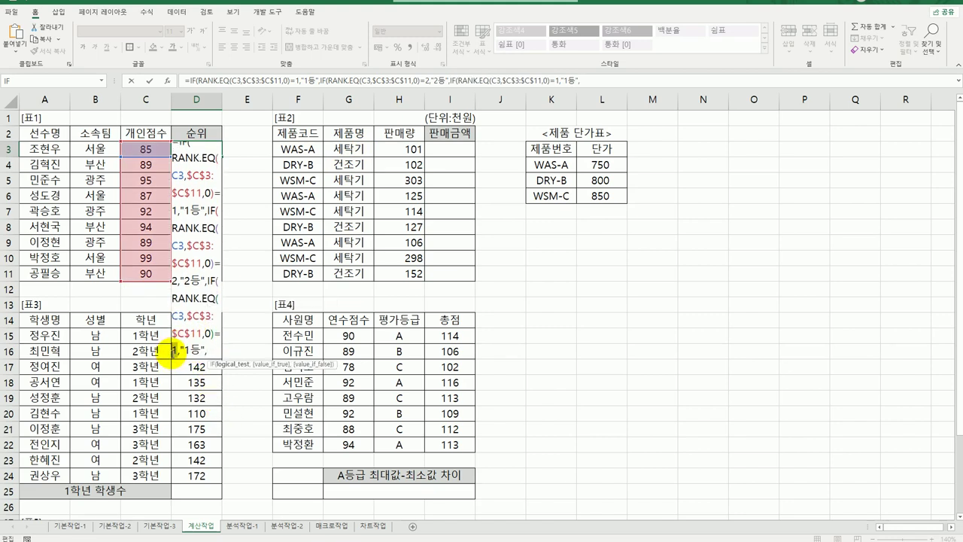
text(3)
double_click(188, 359)
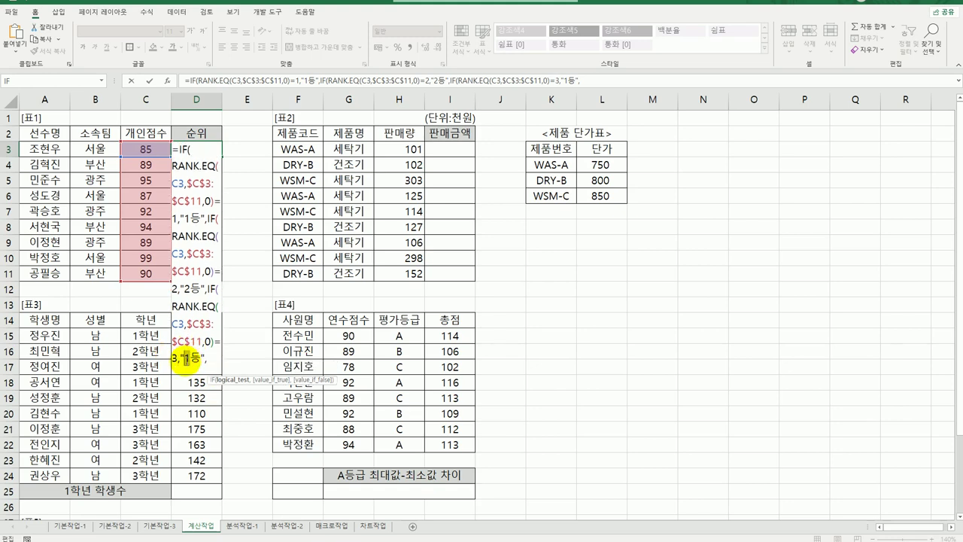
text(4)
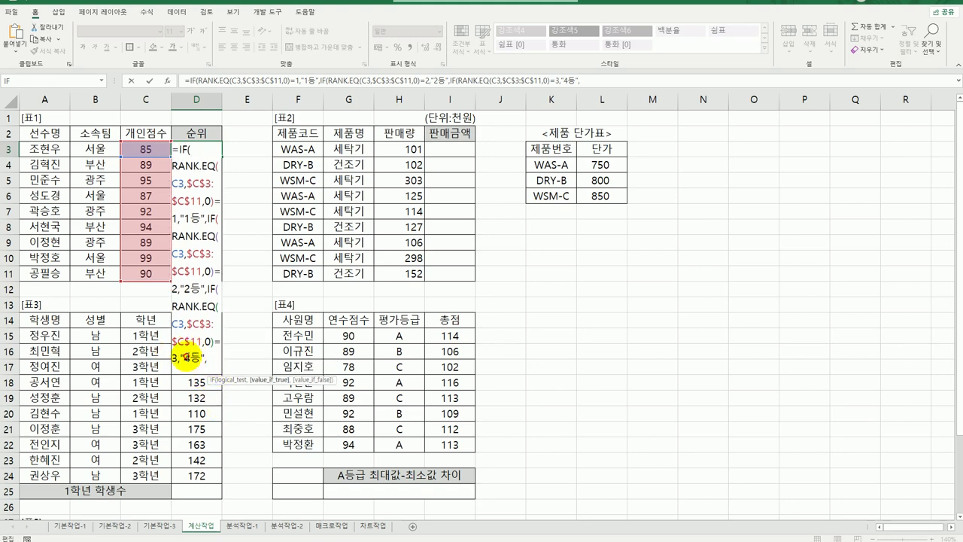
double_click(188, 359)
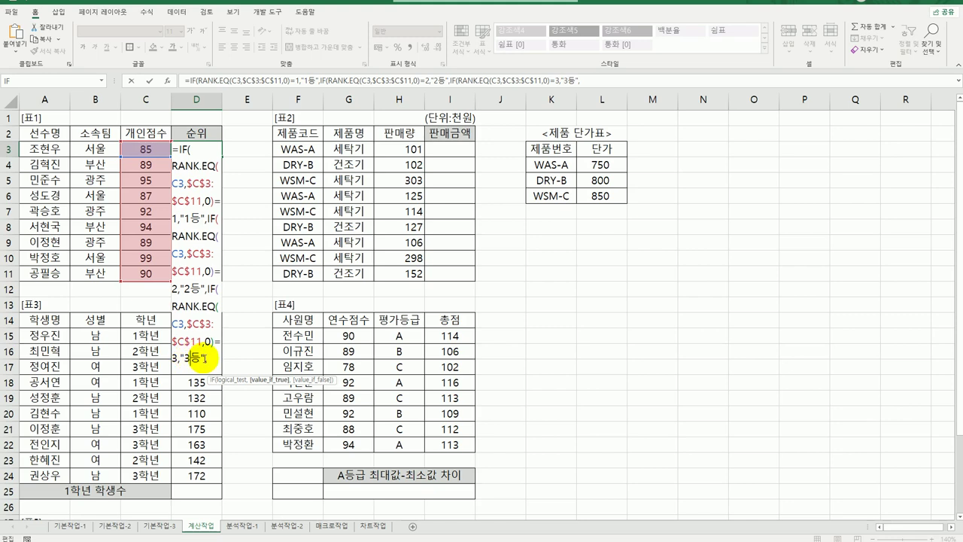
text(3)
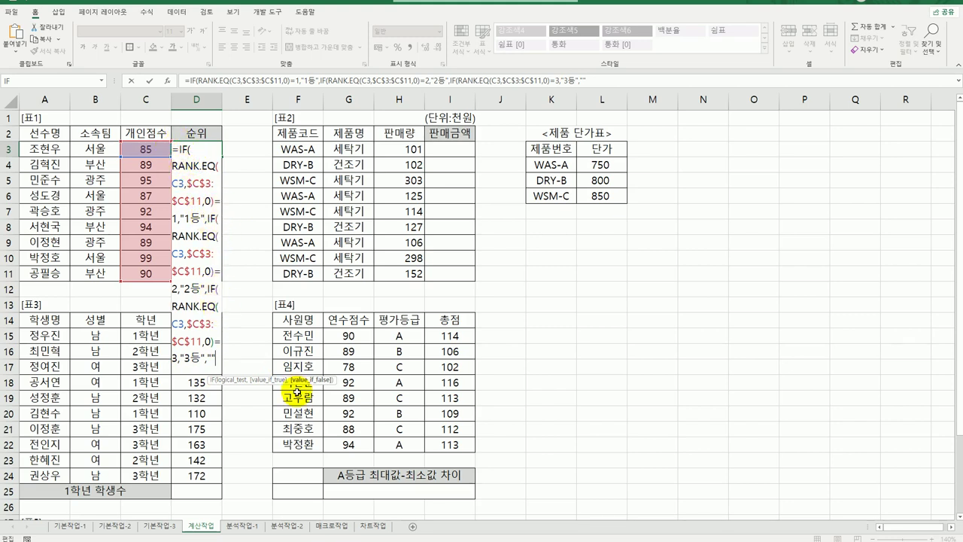
Step: Finish the nested IF in D3 with an empty string as the last false value and fill the formula down to D11
text())))
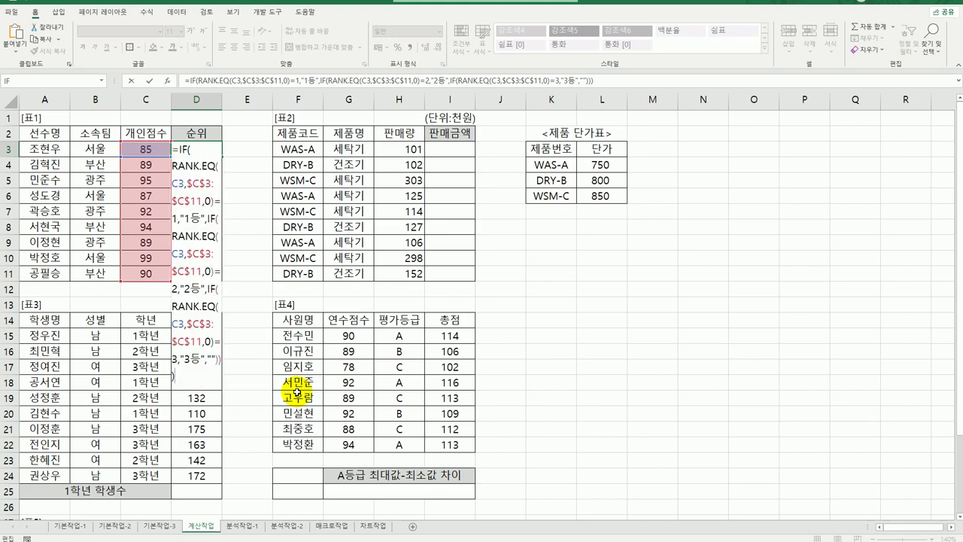
key(Return)
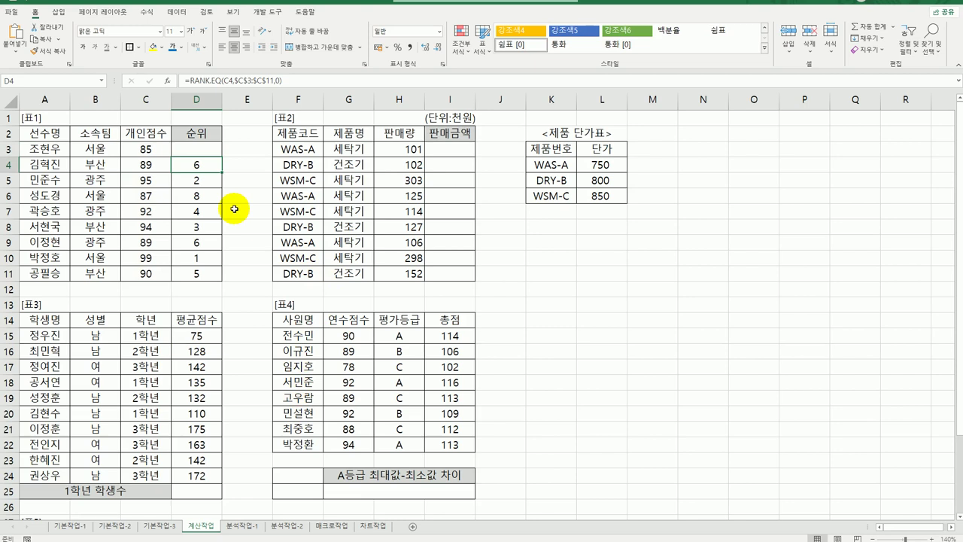
click(218, 150)
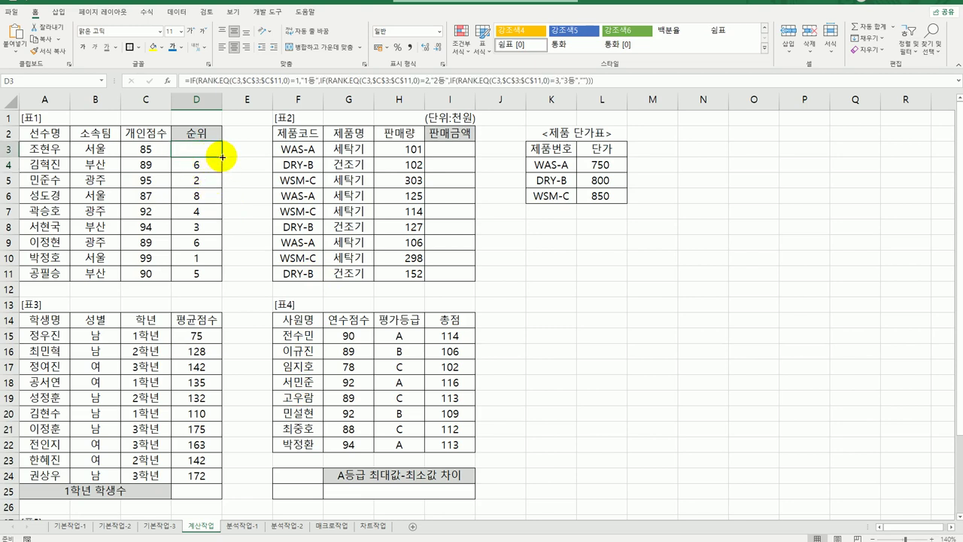
drag(223, 156, 205, 285)
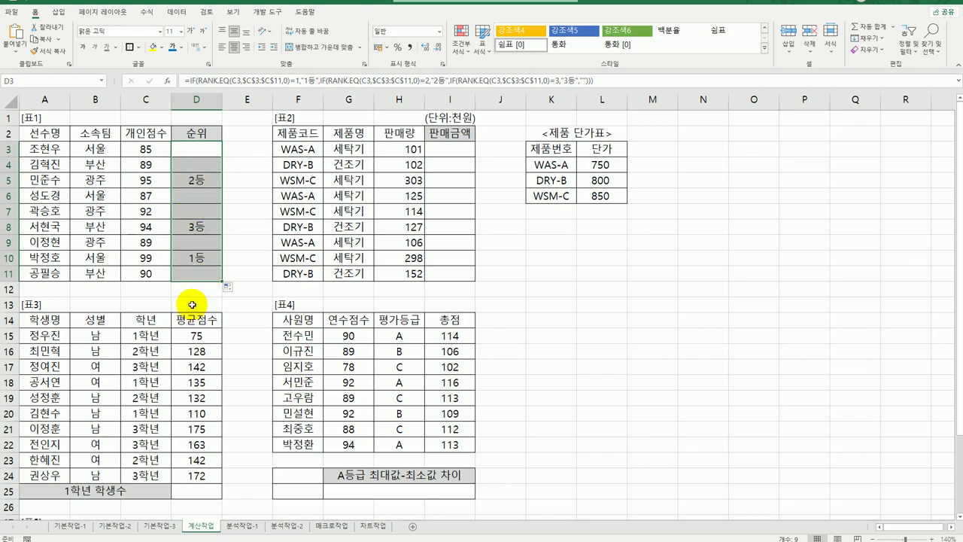
Step: Review the nested IF and RANK.EQ formula in D3, checking each condition with its true and false values
double_click(197, 147)
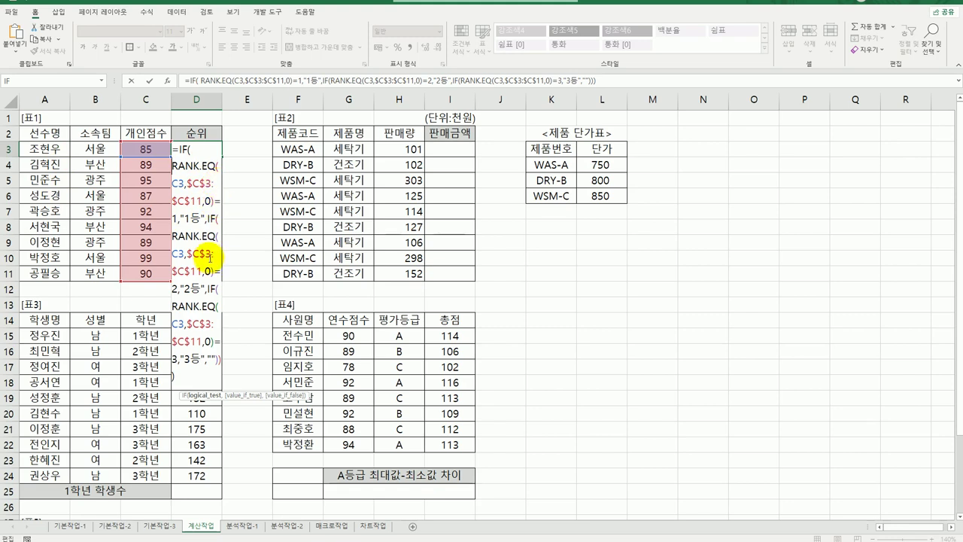
key(Return)
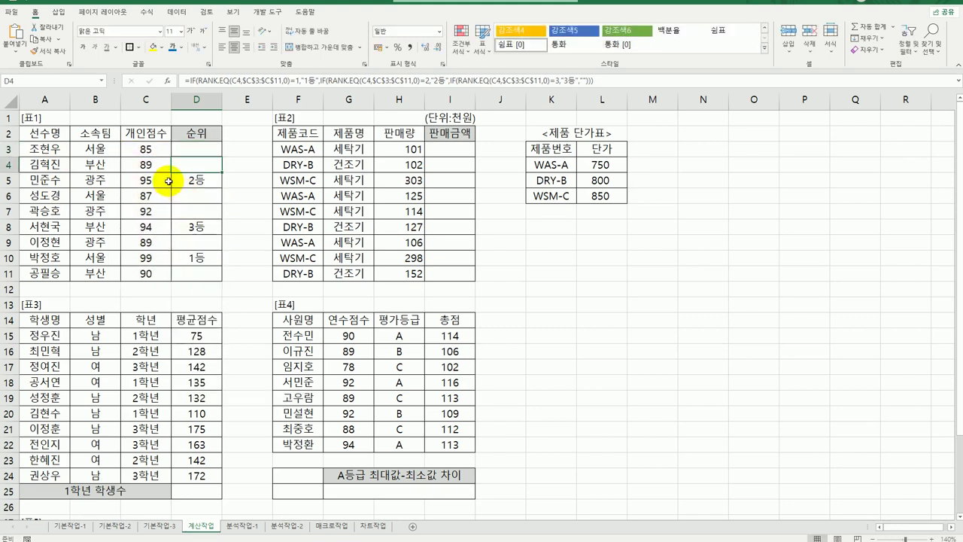
double_click(199, 149)
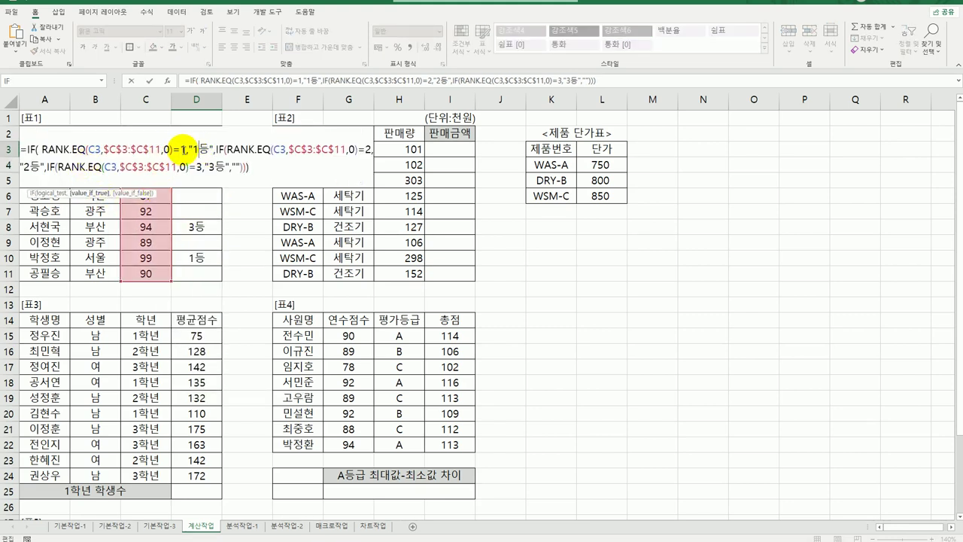
double_click(197, 147)
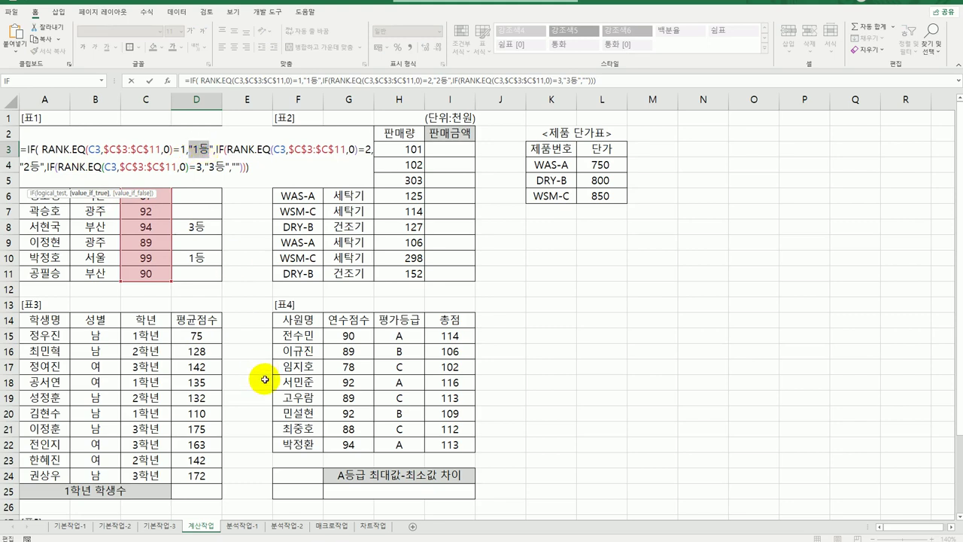
click(216, 148)
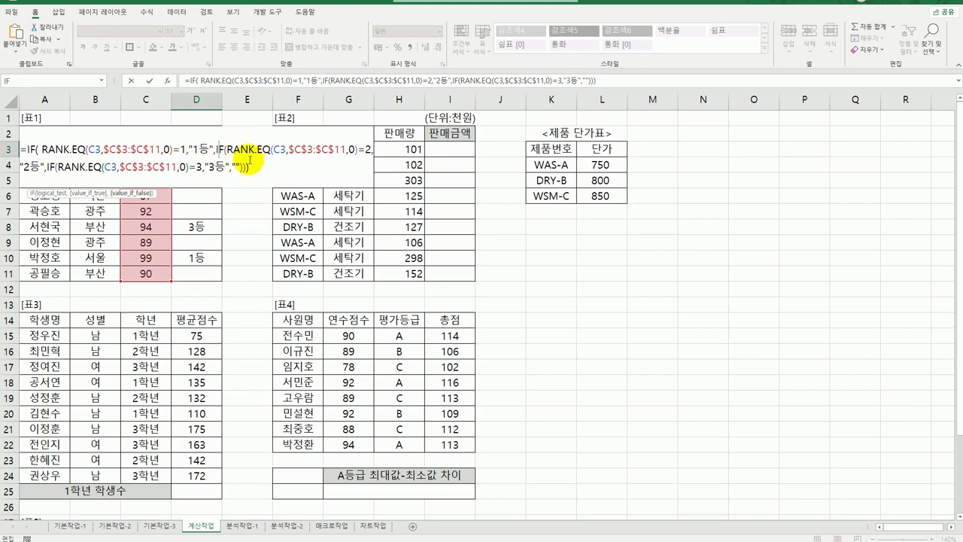
drag(232, 147, 374, 149)
drag(43, 167, 201, 168)
click(215, 167)
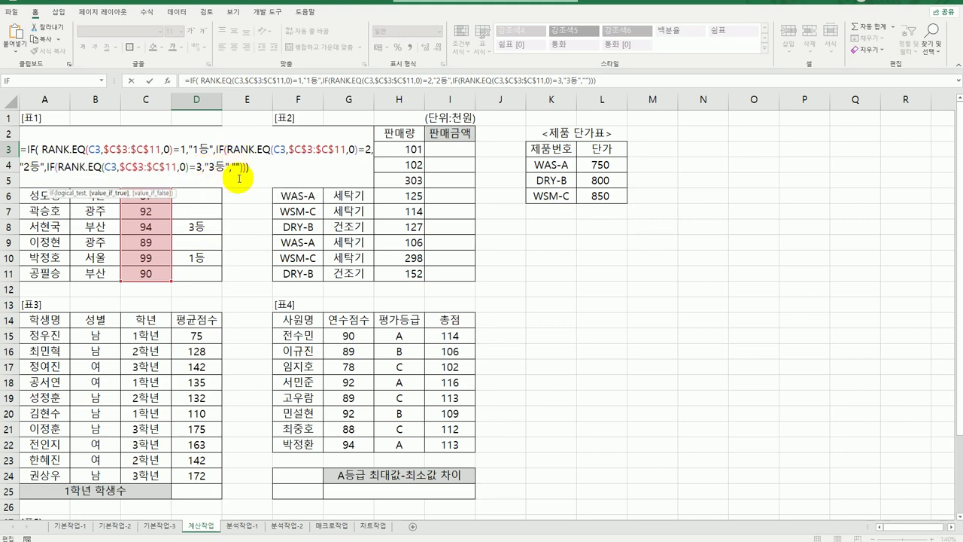
key(ctrl+Return)
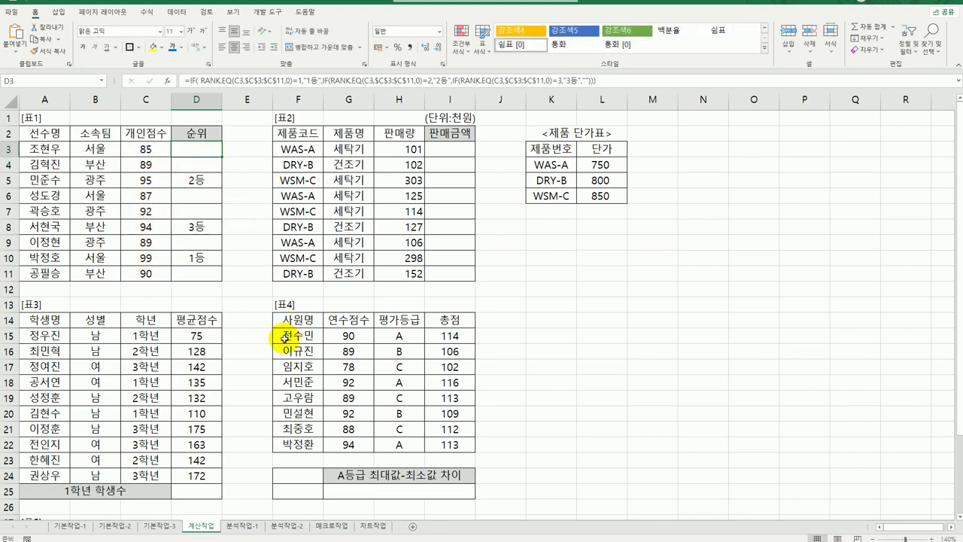
Step: Examine the 제품코드, 판매량 and 판매금액 columns of 표2 against the product numbers and unit prices in the 제품 단가표
click(460, 149)
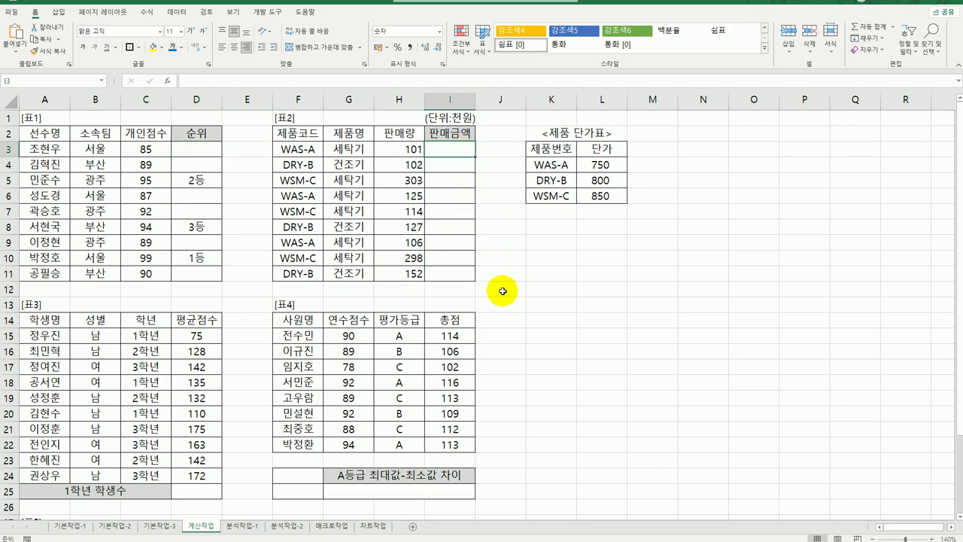
drag(444, 153, 443, 273)
click(444, 151)
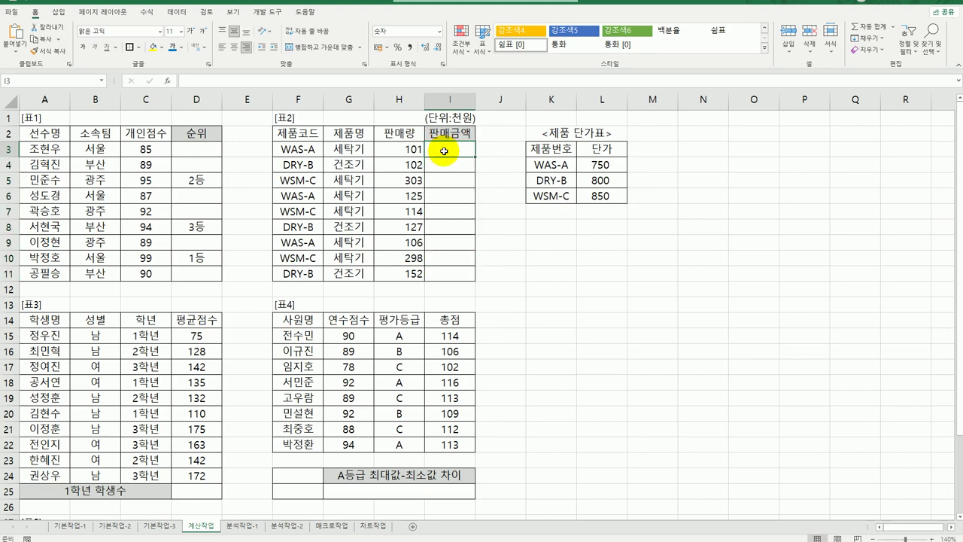
click(302, 130)
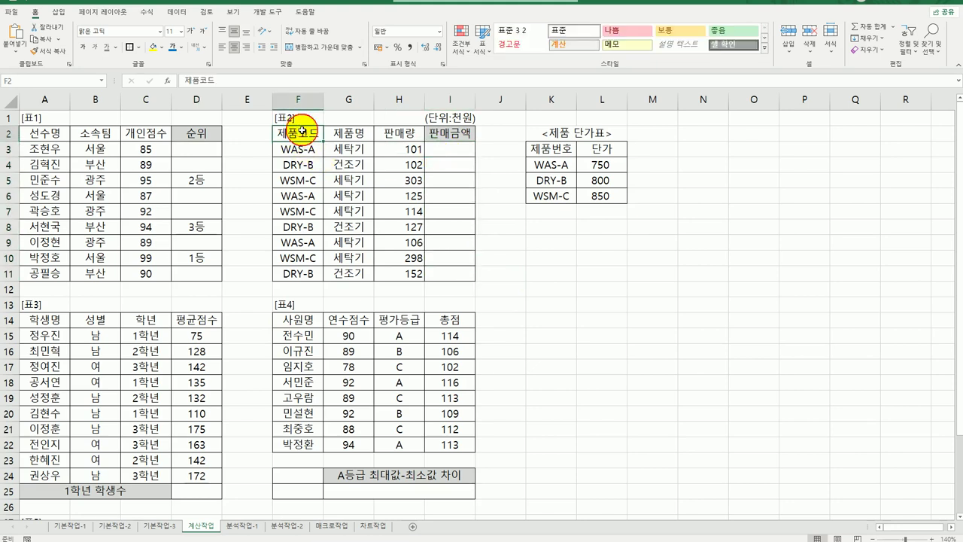
click(407, 137)
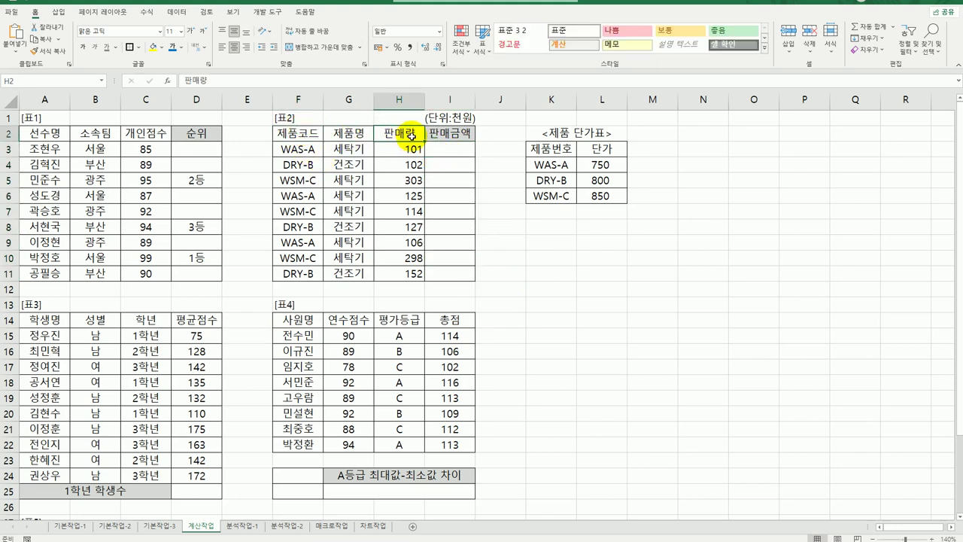
drag(540, 146, 601, 195)
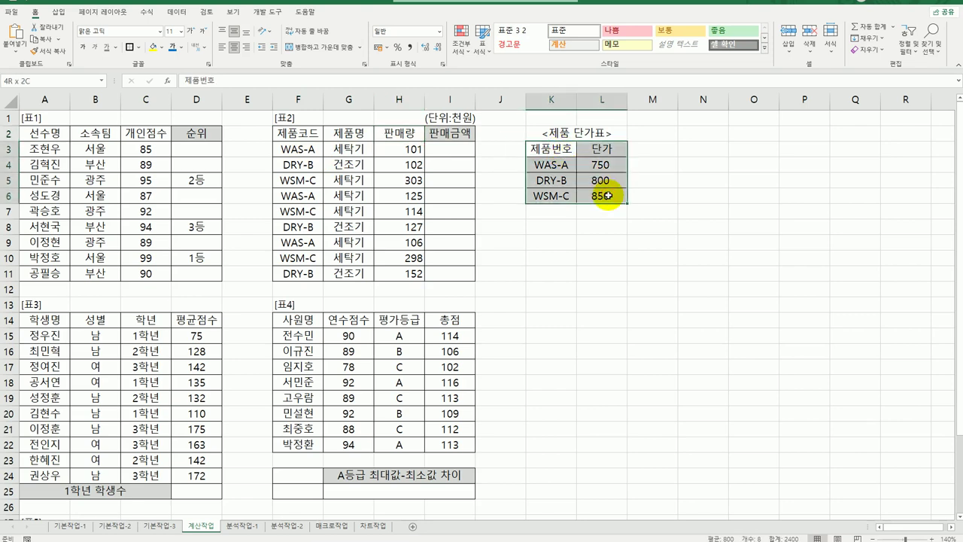
click(443, 151)
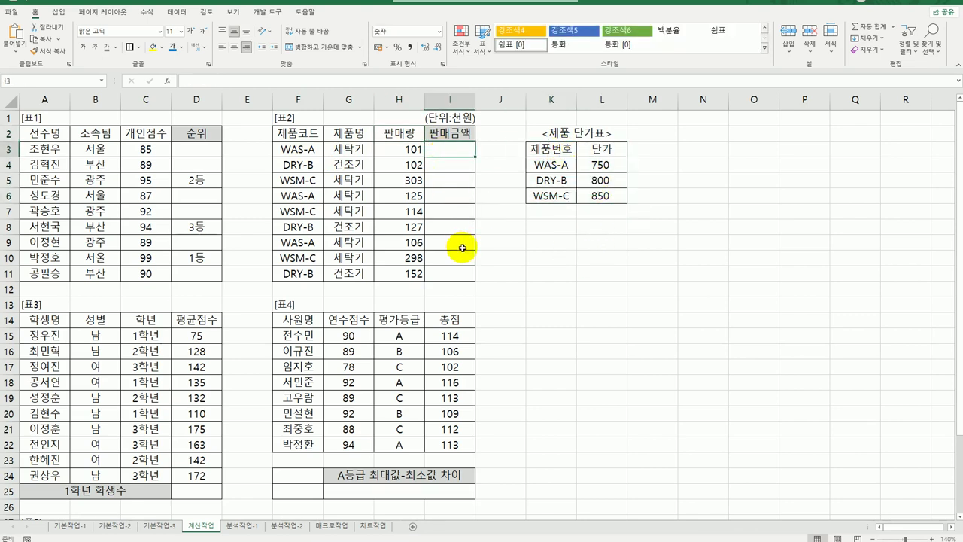
drag(295, 149, 280, 271)
drag(552, 164, 598, 199)
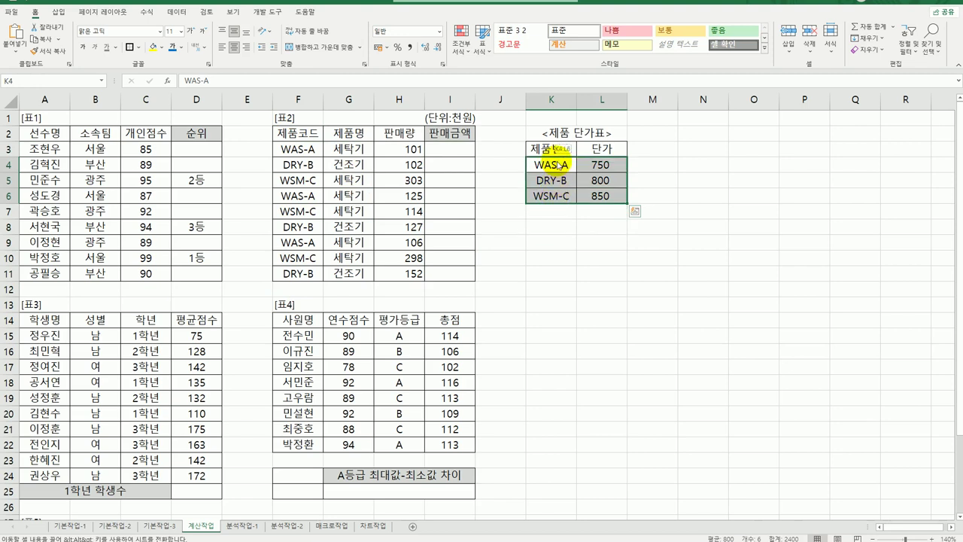
drag(557, 164, 555, 190)
drag(593, 161, 591, 192)
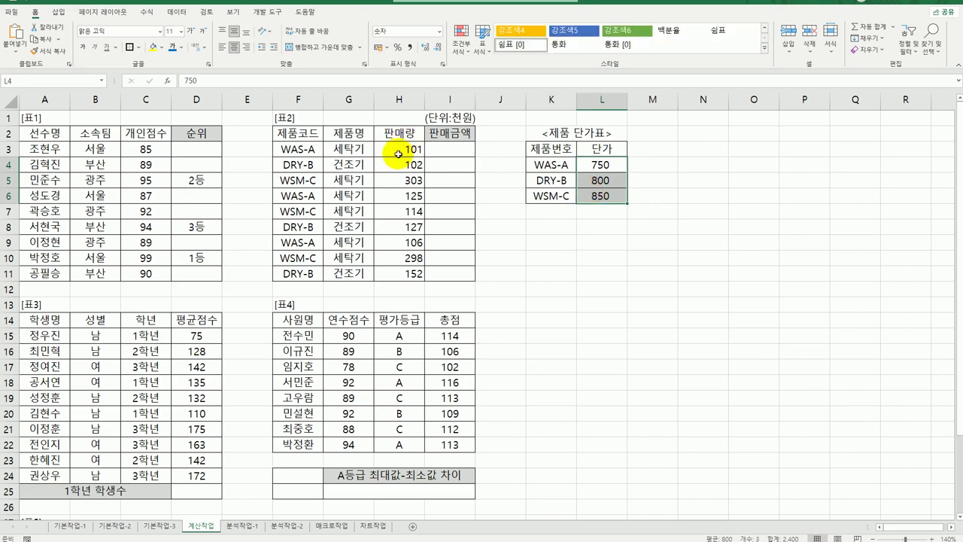
click(454, 149)
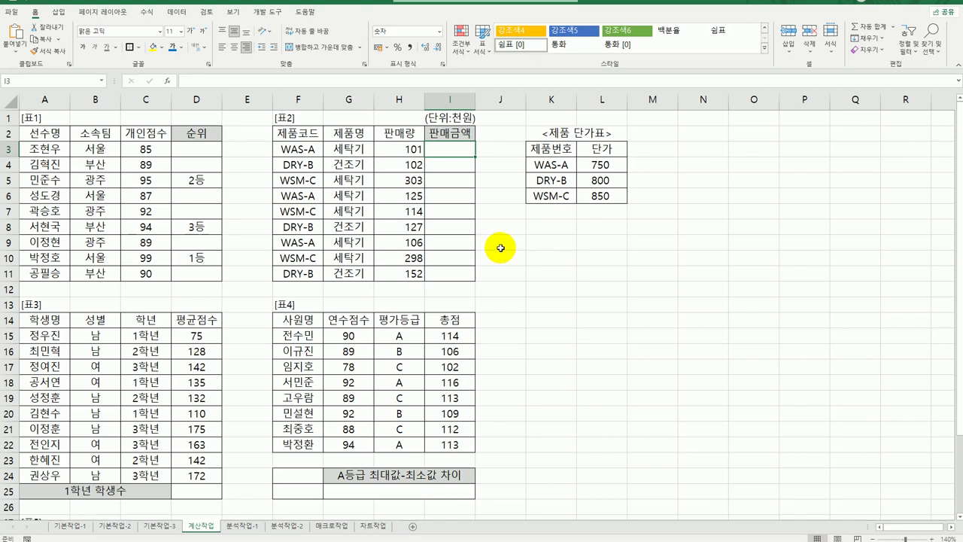
drag(551, 148, 553, 195)
drag(602, 149, 600, 197)
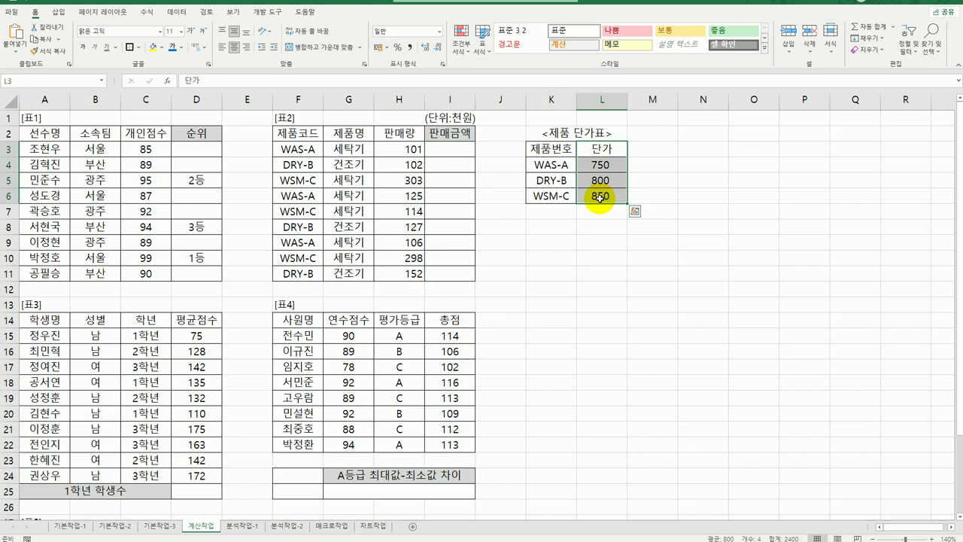
click(465, 153)
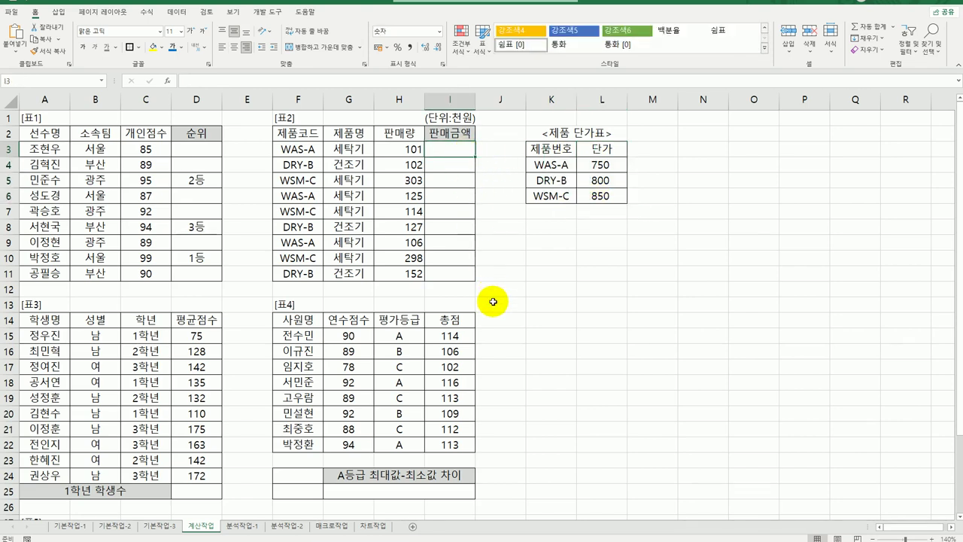
Step: Start a VLOOKUP formula in I3 with F3 as the lookup value and the absolute range $K$4:$L$6 as the table array
text(=)
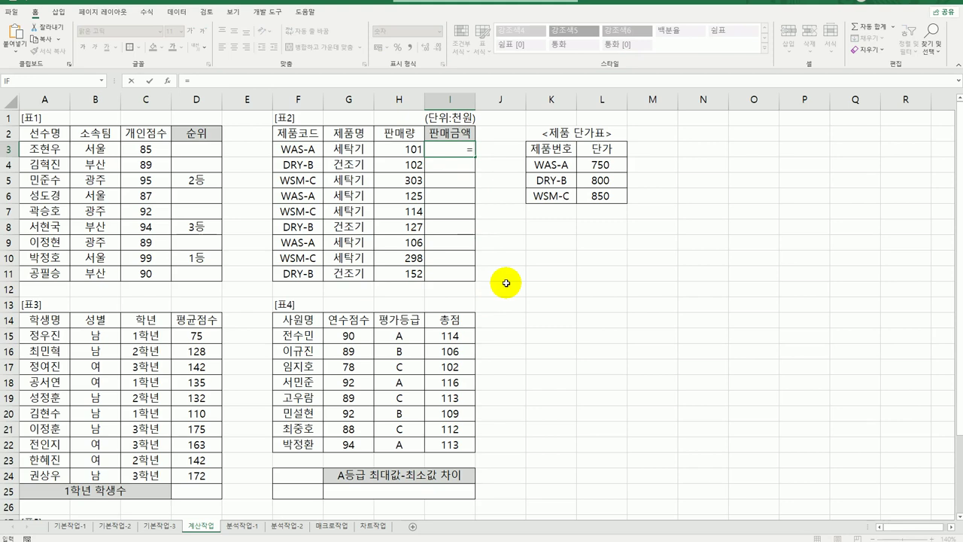
text(ㅍ)
text(vl)
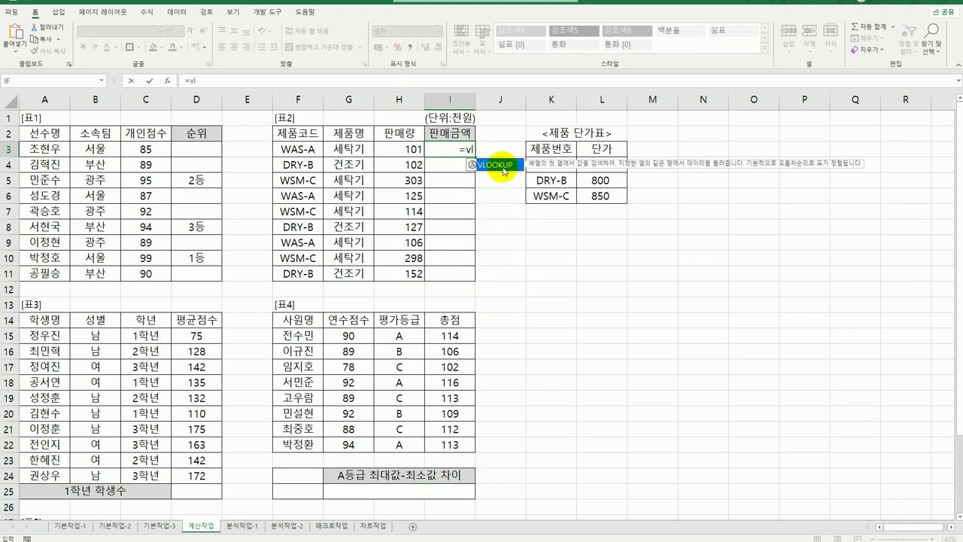
double_click(503, 167)
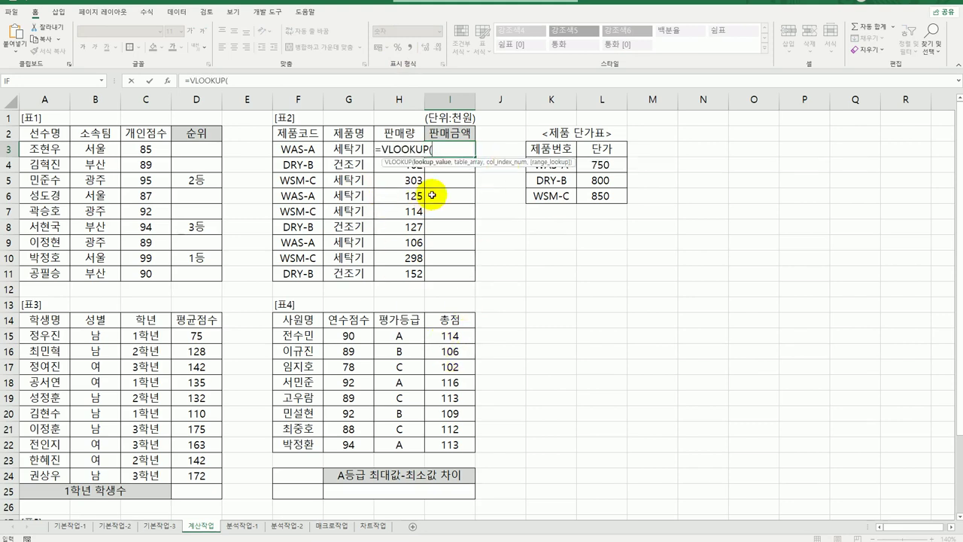
click(305, 149)
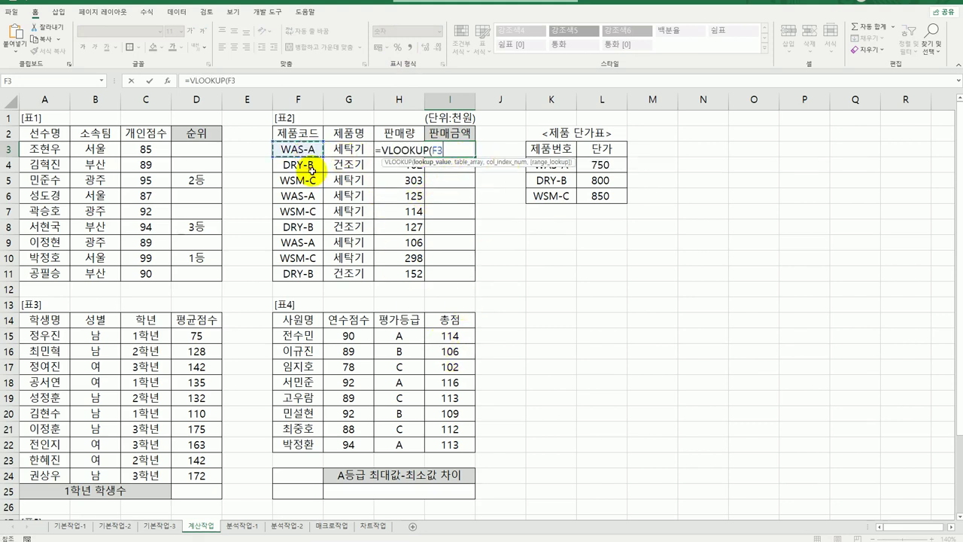
text(,)
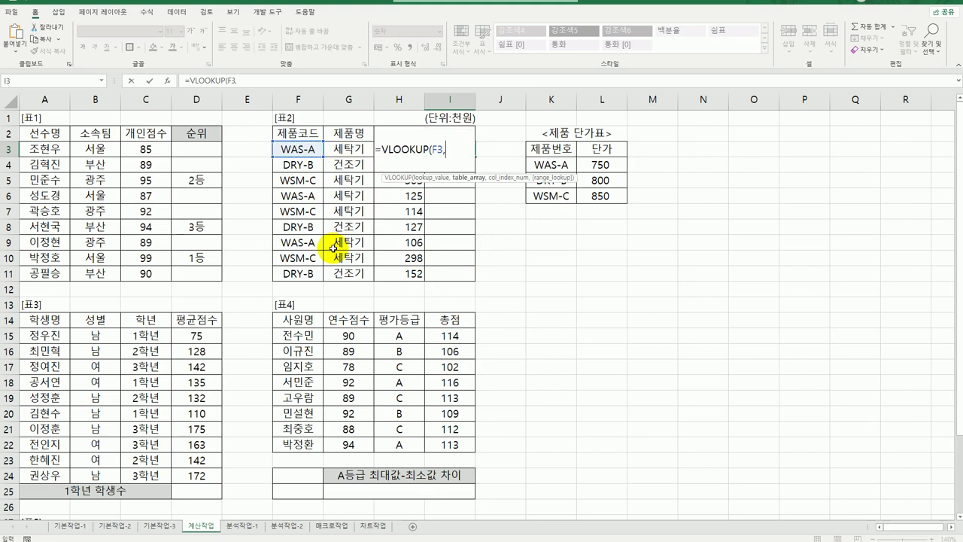
click(553, 165)
drag(585, 170, 604, 198)
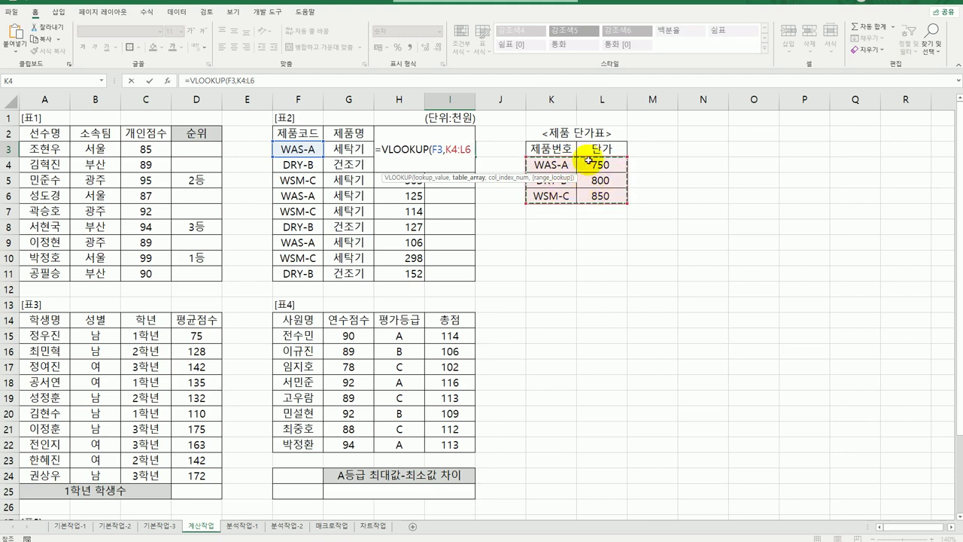
key(F4)
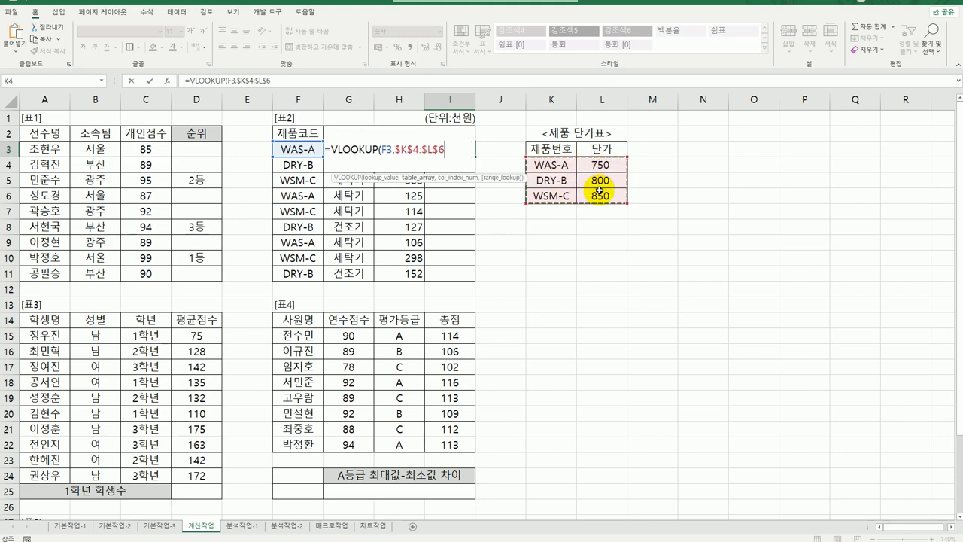
Step: Add column index 2 and the exact-match option FALSE to the VLOOKUP in I3
text(,)
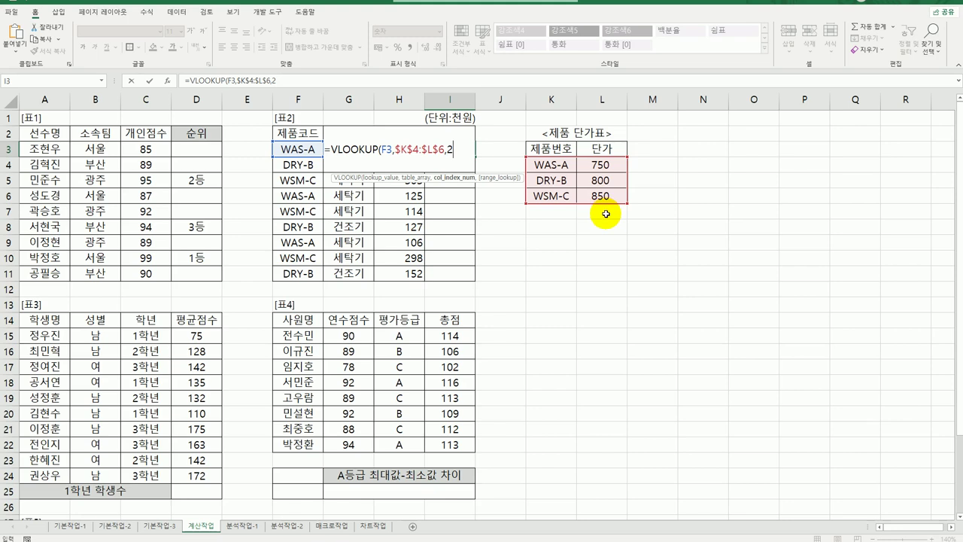
text(2))
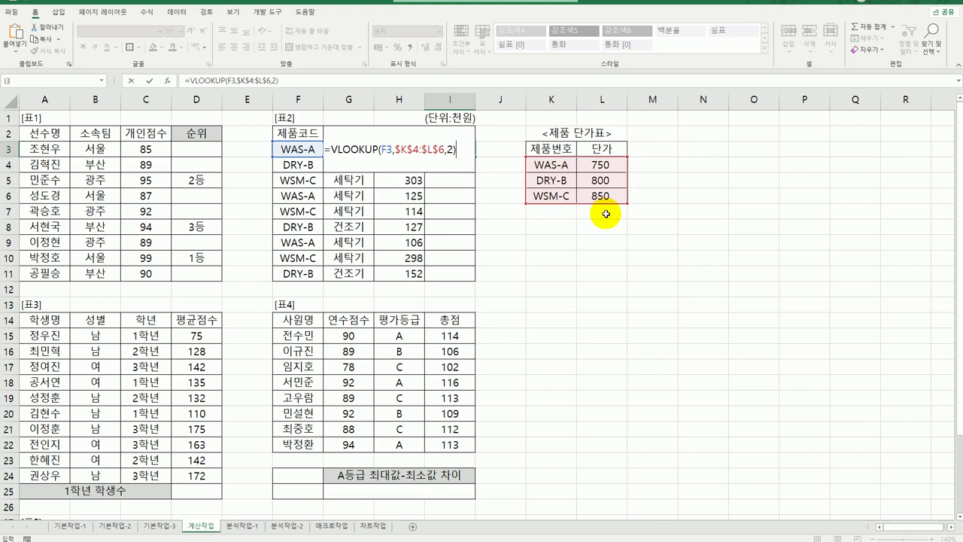
key(BackSpace)
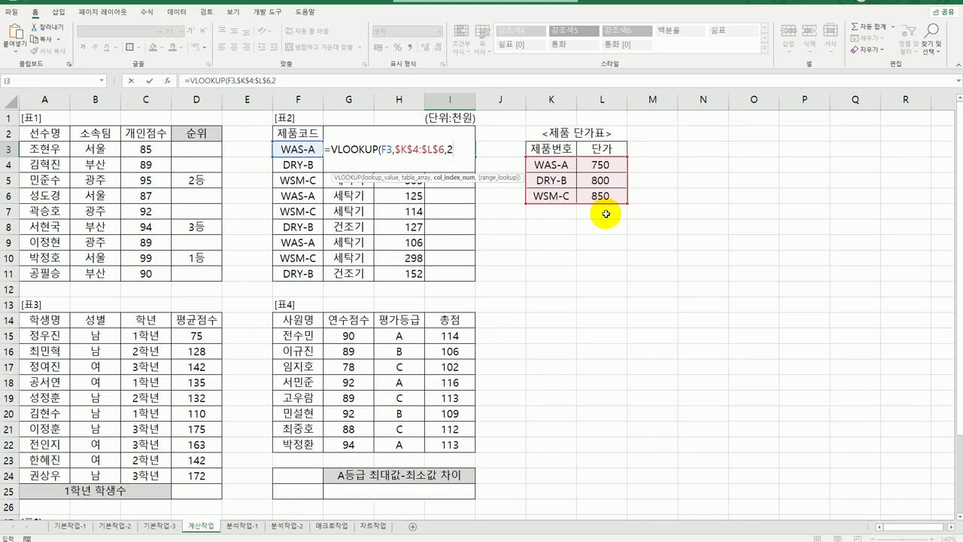
text(,)
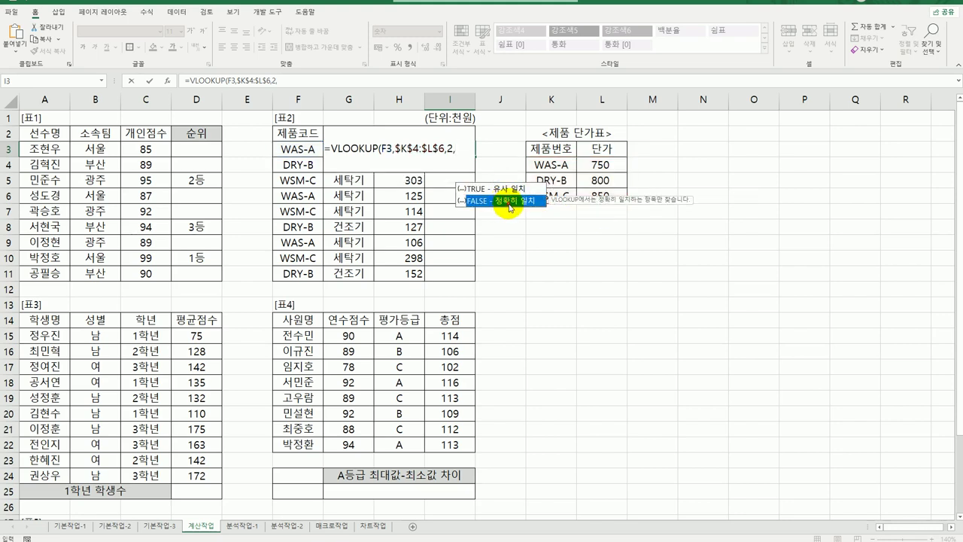
double_click(509, 202)
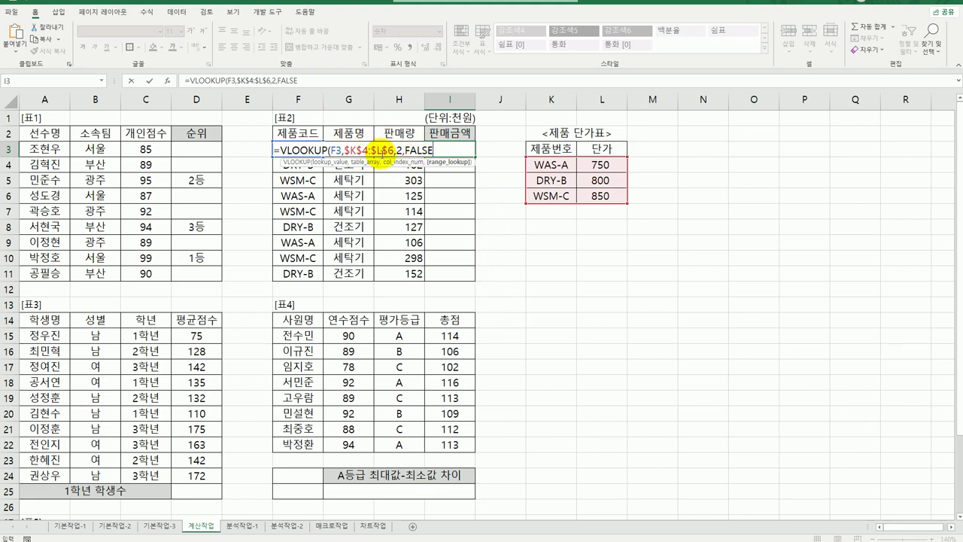
Step: Check the VLOOKUP function arguments, accept the formula in I3 and fill it down to I11
click(194, 81)
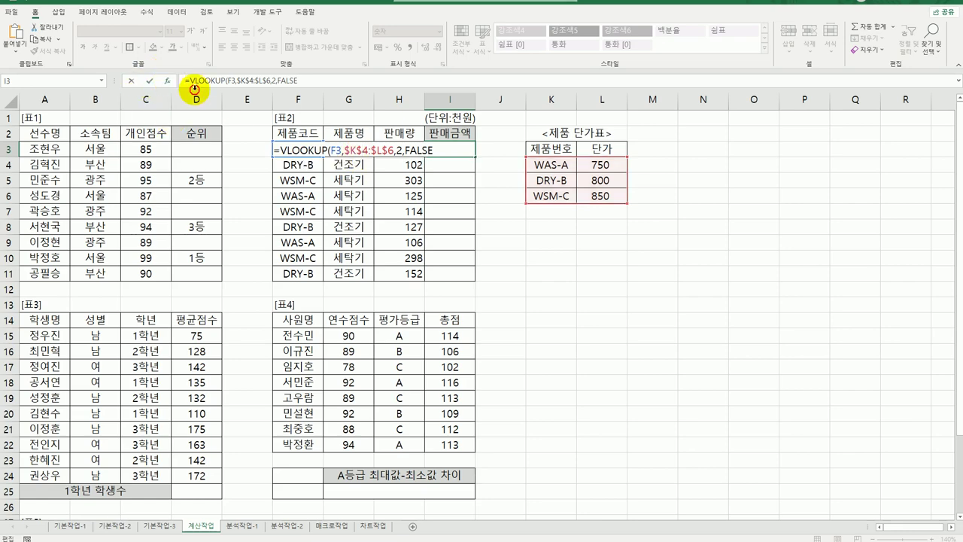
click(167, 80)
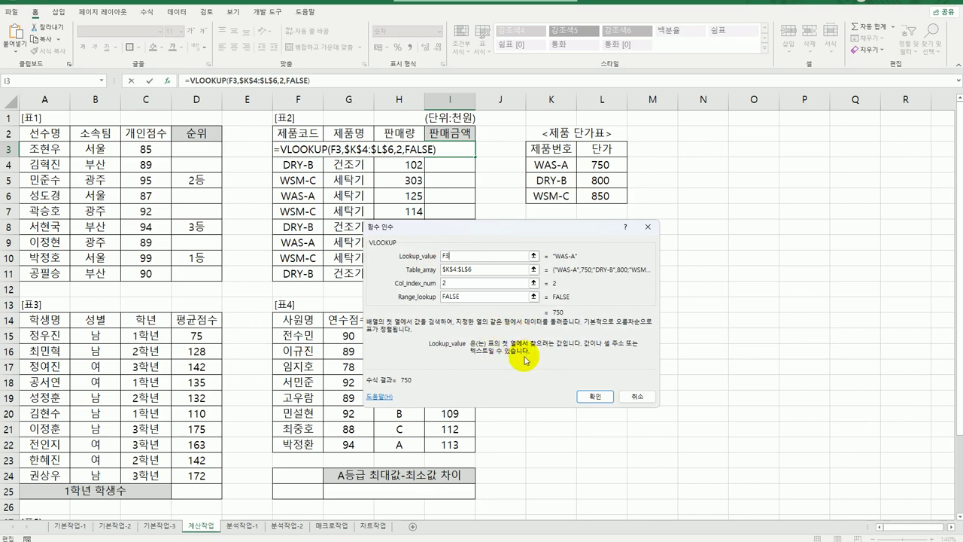
click(482, 269)
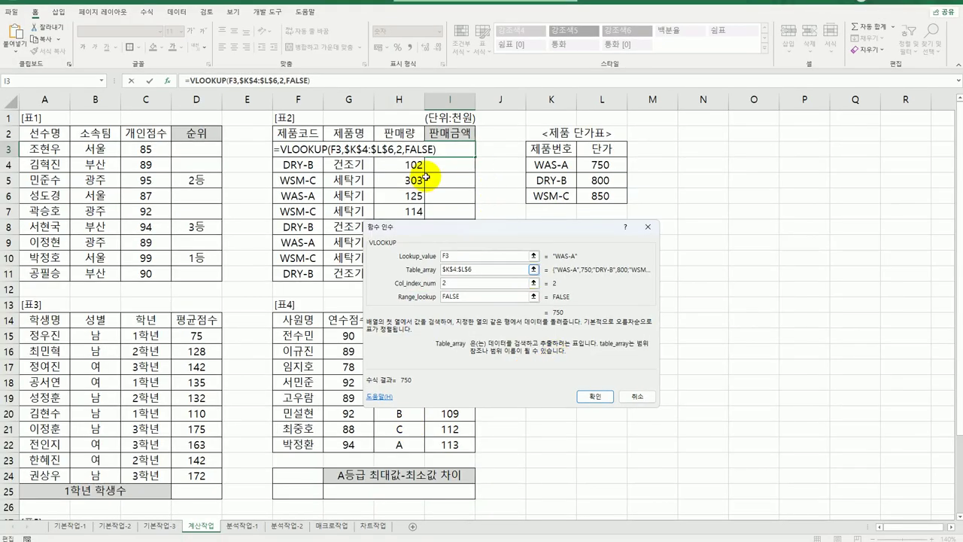
click(590, 397)
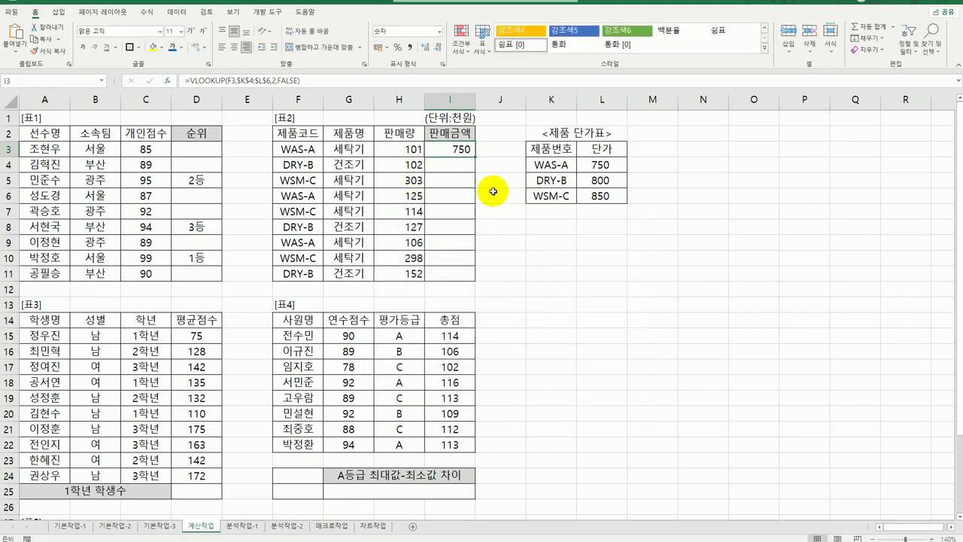
drag(475, 159, 462, 281)
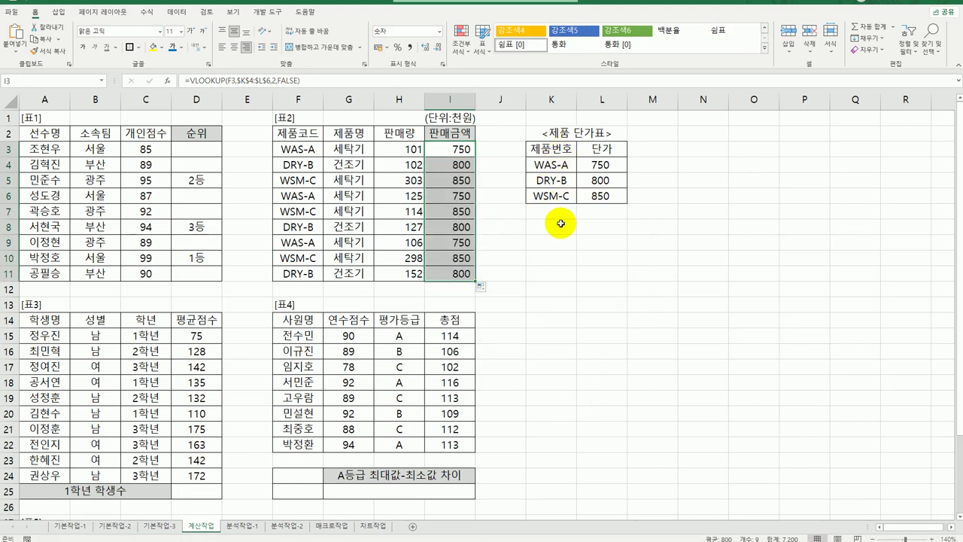
Step: Multiply the VLOOKUP result in I3 by the sales quantity H3 and fill the formula down to I11
click(454, 150)
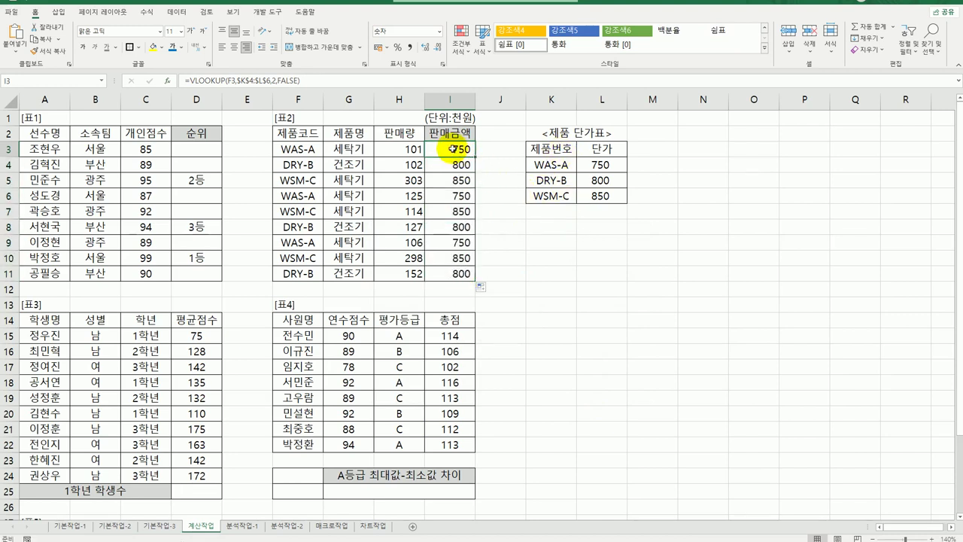
double_click(452, 150)
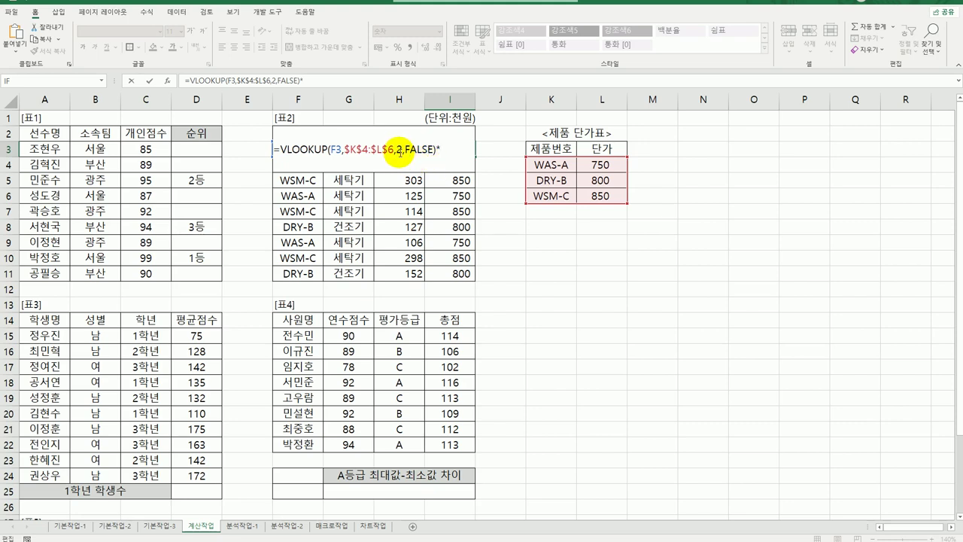
text(h3)
key(ctrl+Return)
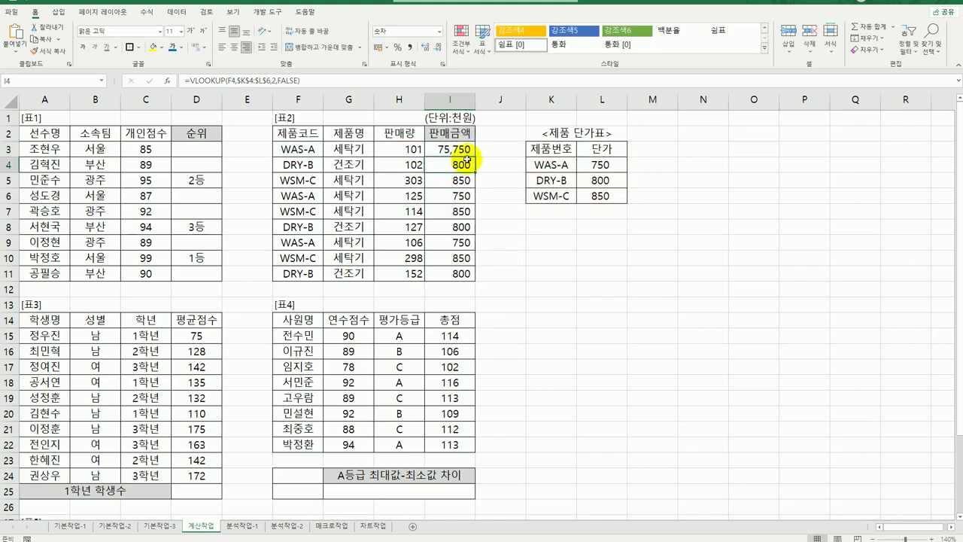
drag(476, 155, 471, 276)
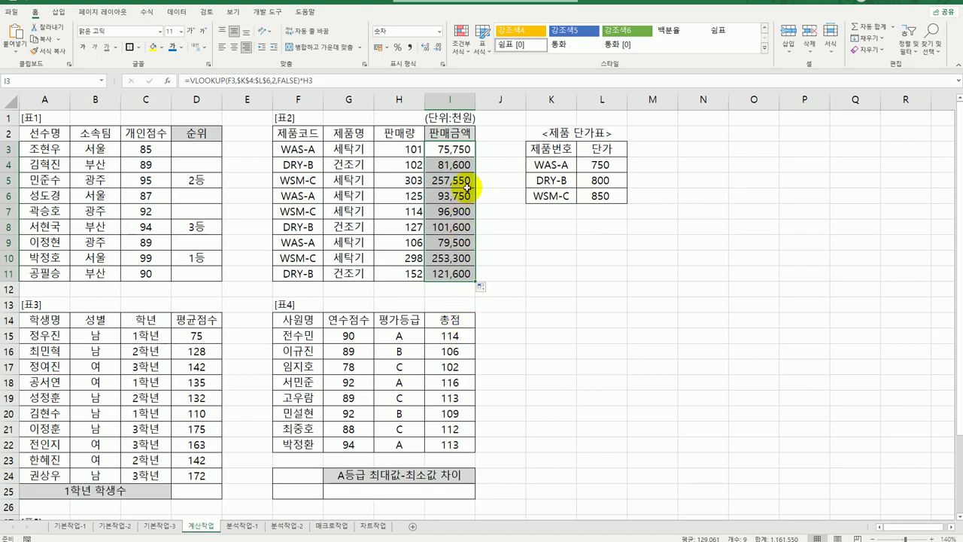
Step: Wrap the VLOOKUP(…)*H3 expression in I3 in ROUNDUP and open its function arguments
click(460, 150)
double_click(460, 150)
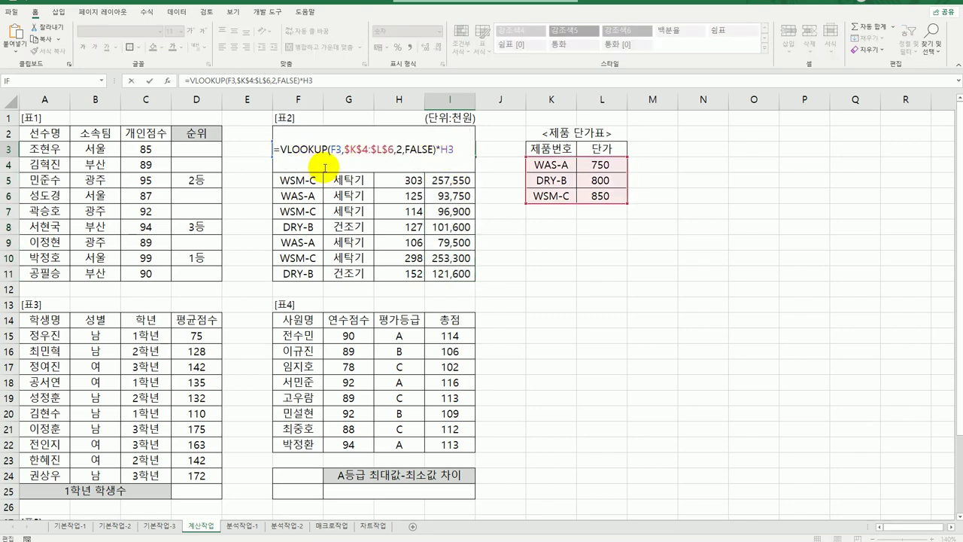
text(rou)
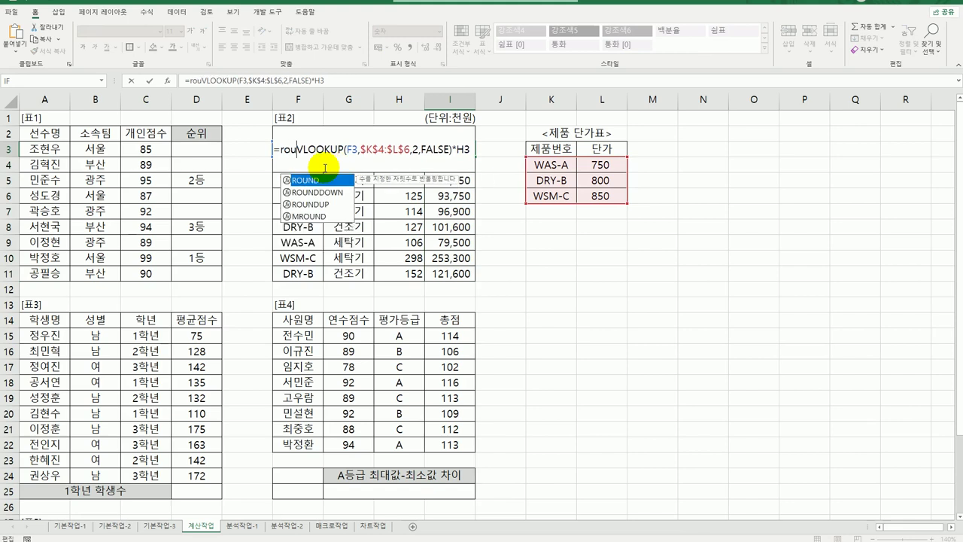
double_click(309, 204)
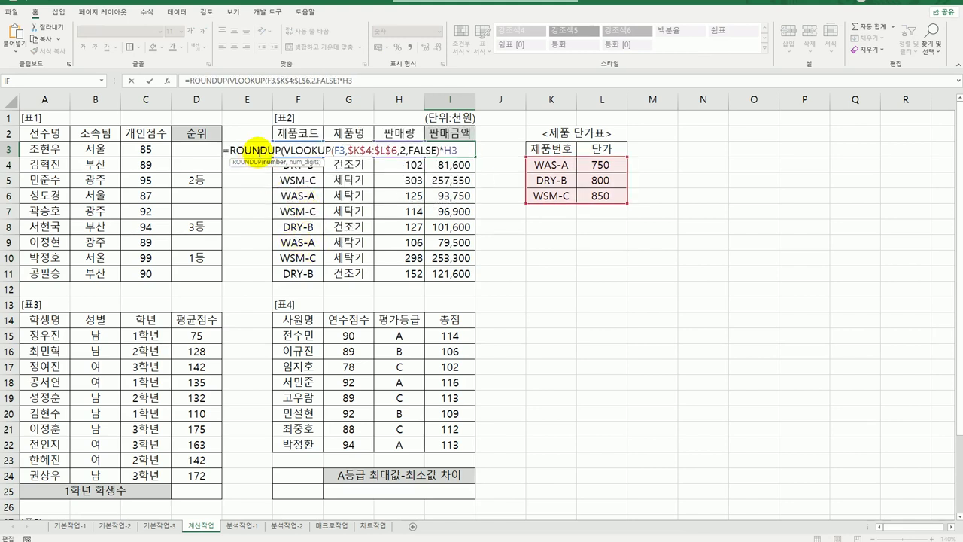
click(167, 81)
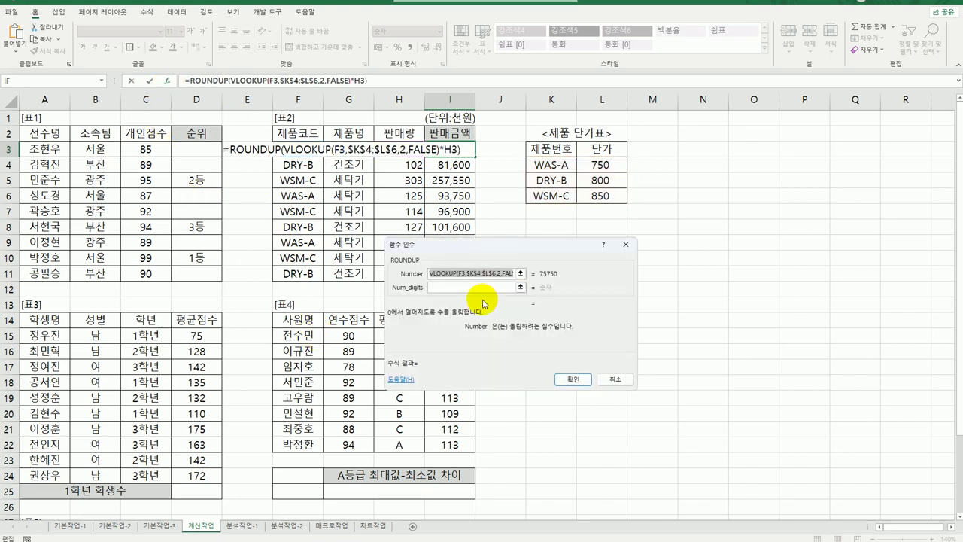
Step: Set ROUNDUP's Num_digits to -3 in I3 and fill the formula down to I11
click(440, 287)
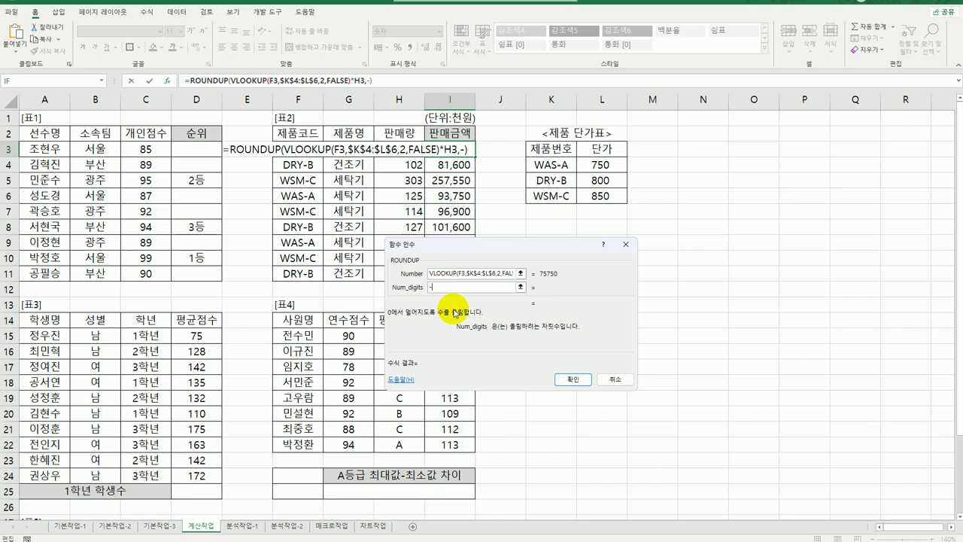
text(-1)
key(BackSpace)
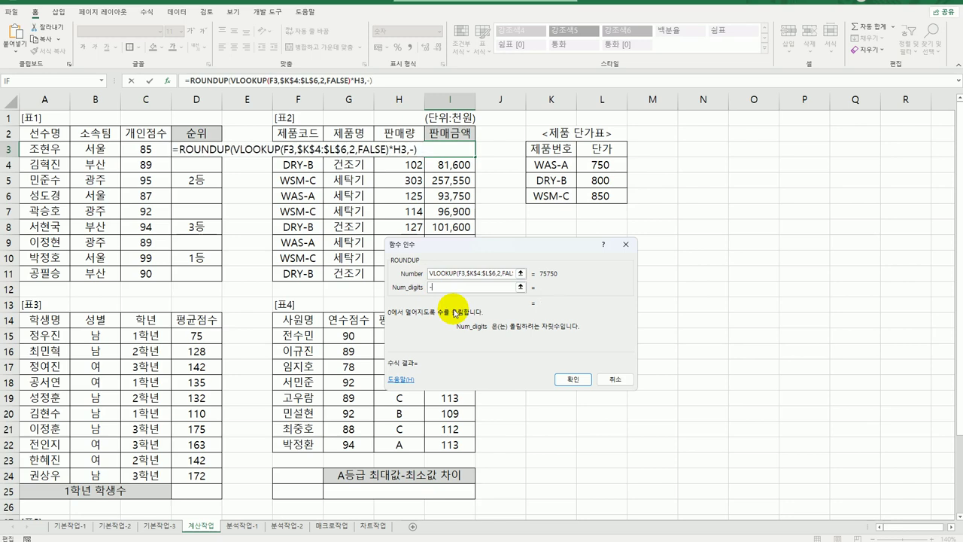
text(2)
key(BackSpace)
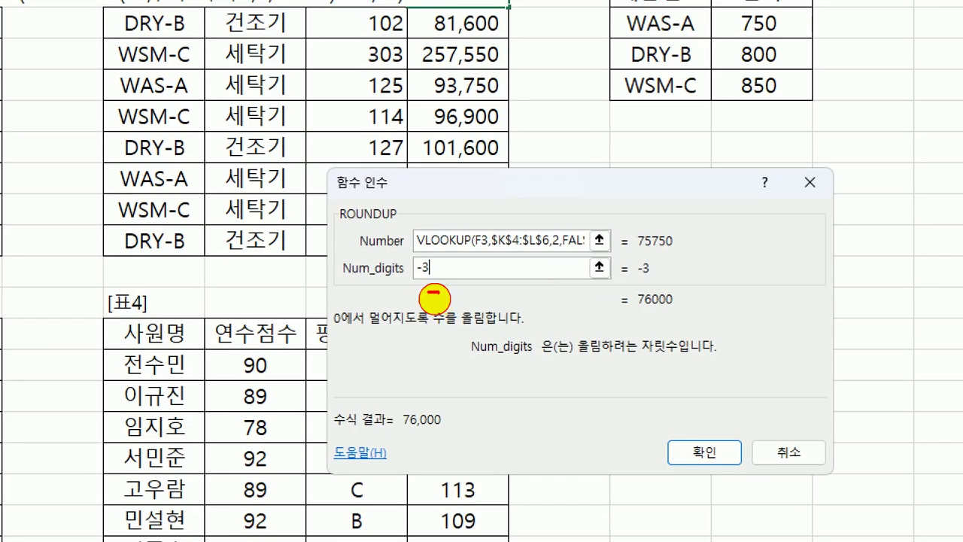
mouse_move(434, 298)
mouse_down()
mouse_move(421, 263)
mouse_move(437, 302)
mouse_up()
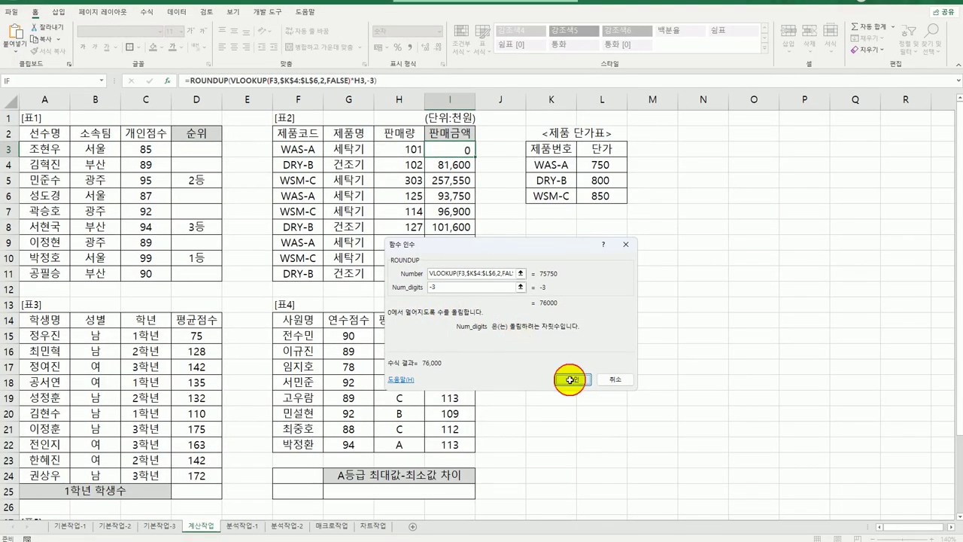
click(704, 453)
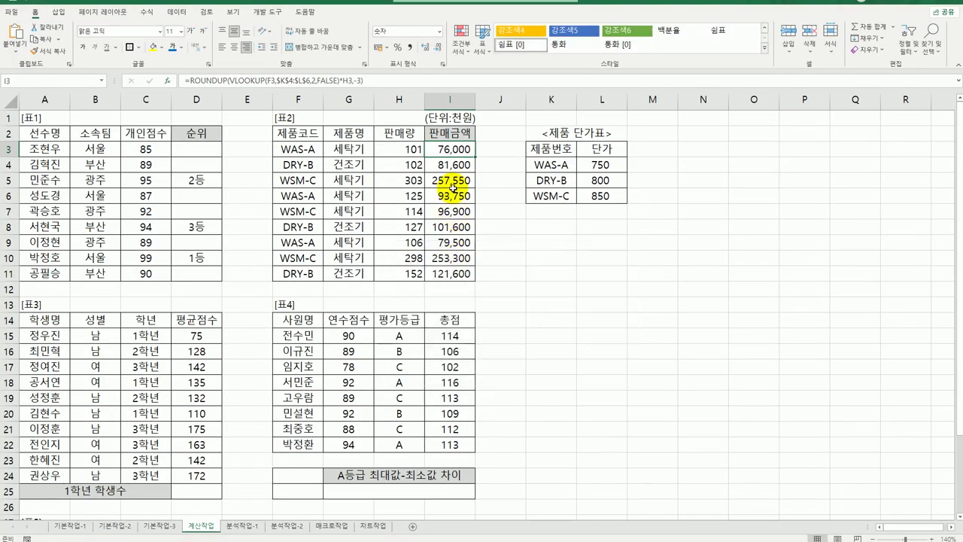
mouse_move(476, 157)
mouse_down()
mouse_move(457, 276)
mouse_move(464, 290)
mouse_move(461, 277)
mouse_up()
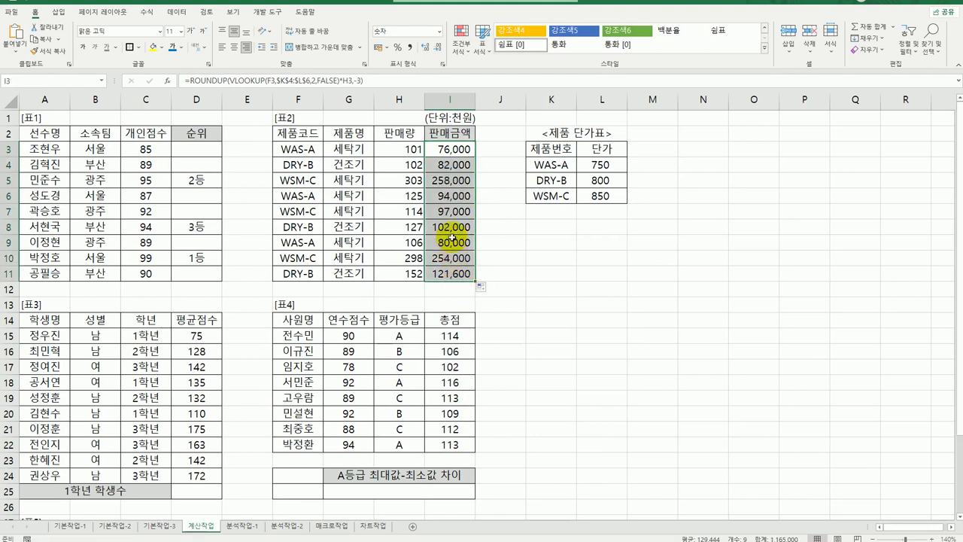
click(451, 277)
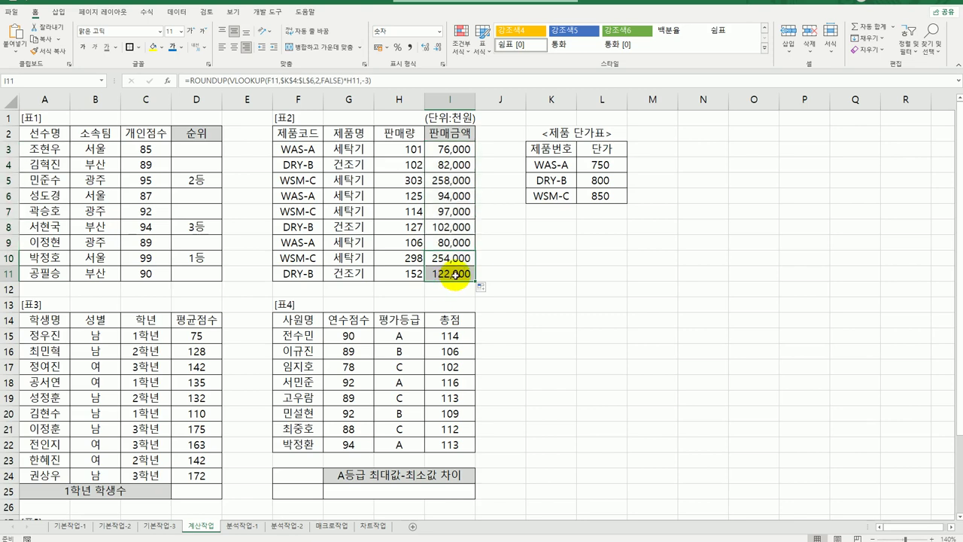
Step: Start a COUNTIF formula in D25 for the 1학년 학생수 count and open its function arguments
click(201, 495)
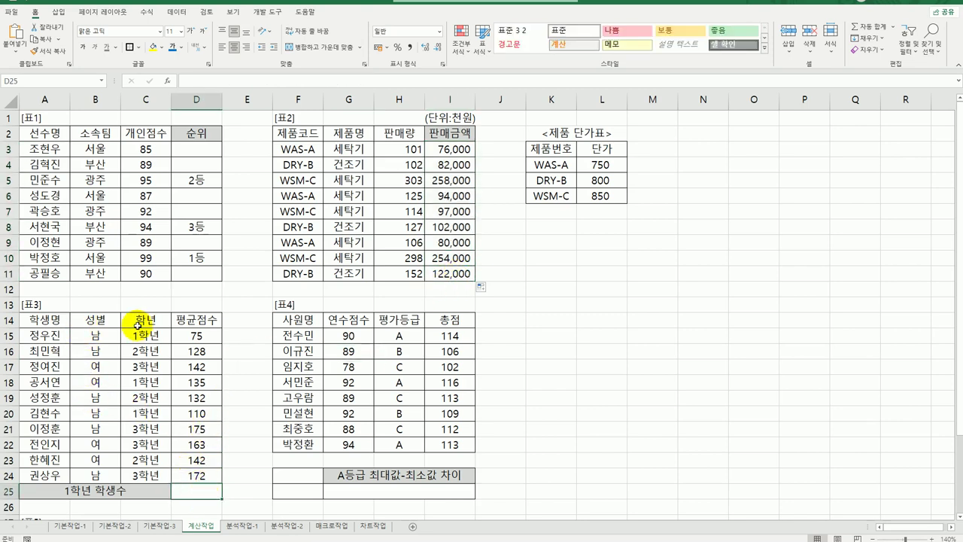
drag(139, 320, 142, 340)
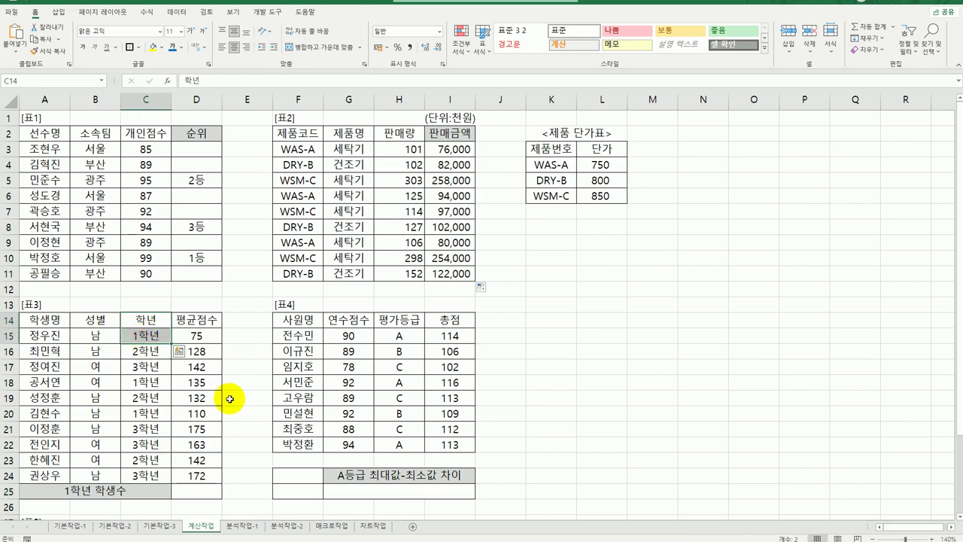
click(197, 491)
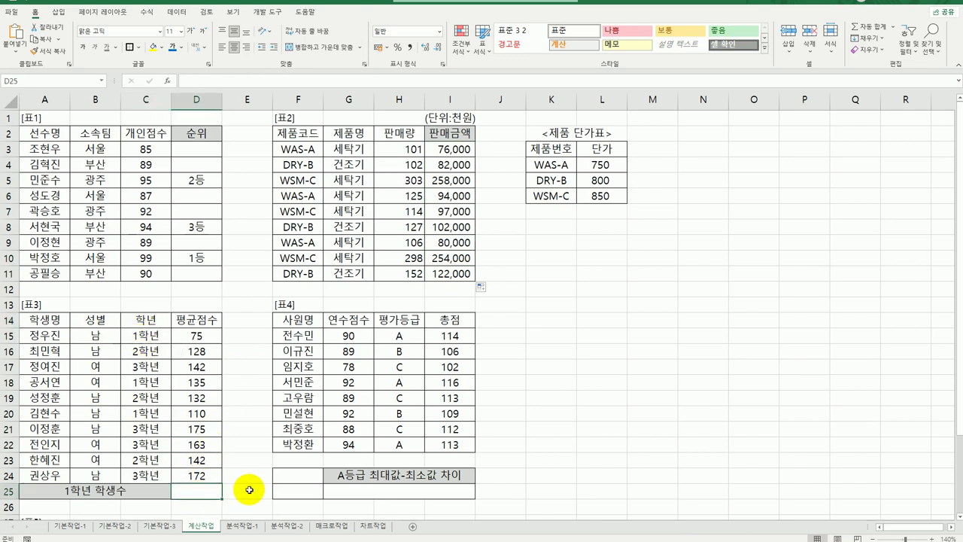
scroll(249, 483, down, 3)
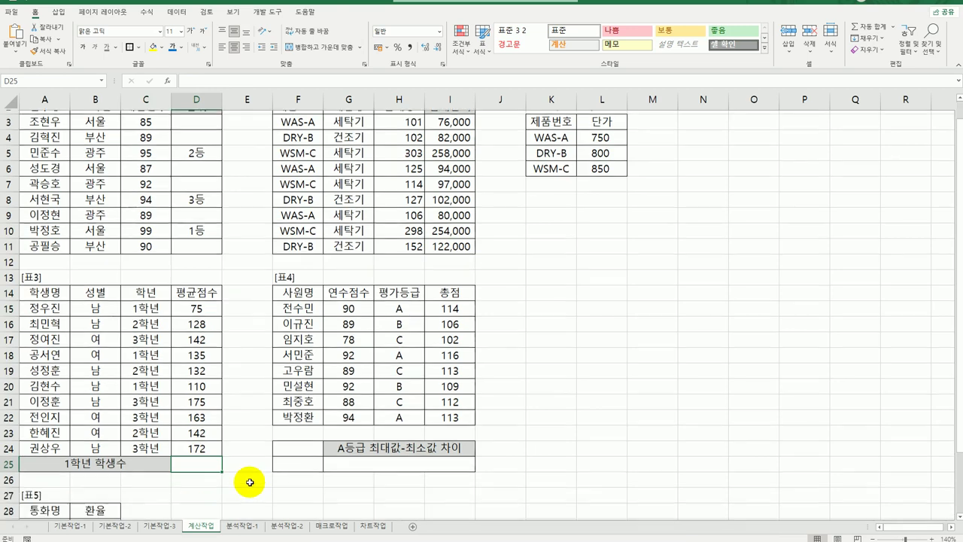
scroll(249, 482, down, 1)
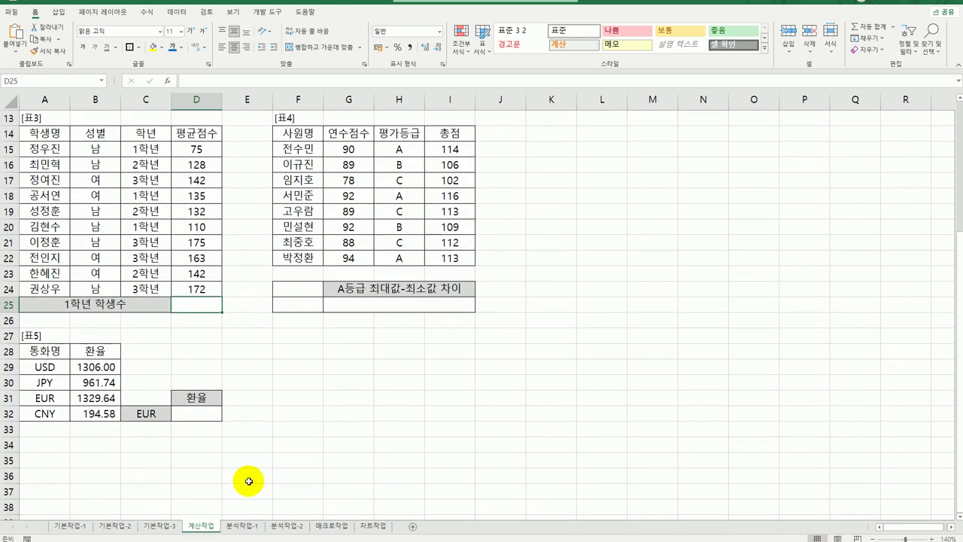
scroll(249, 482, up, 1)
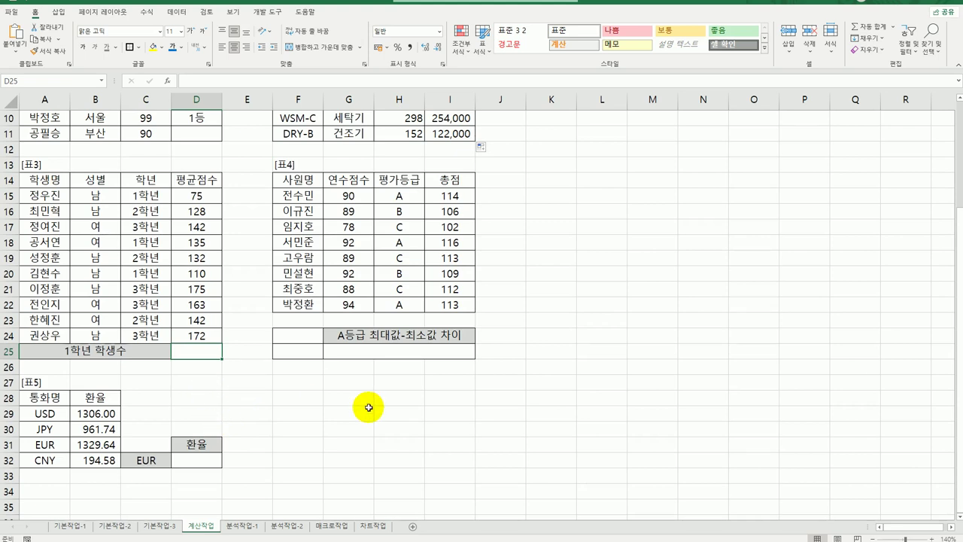
text(=co)
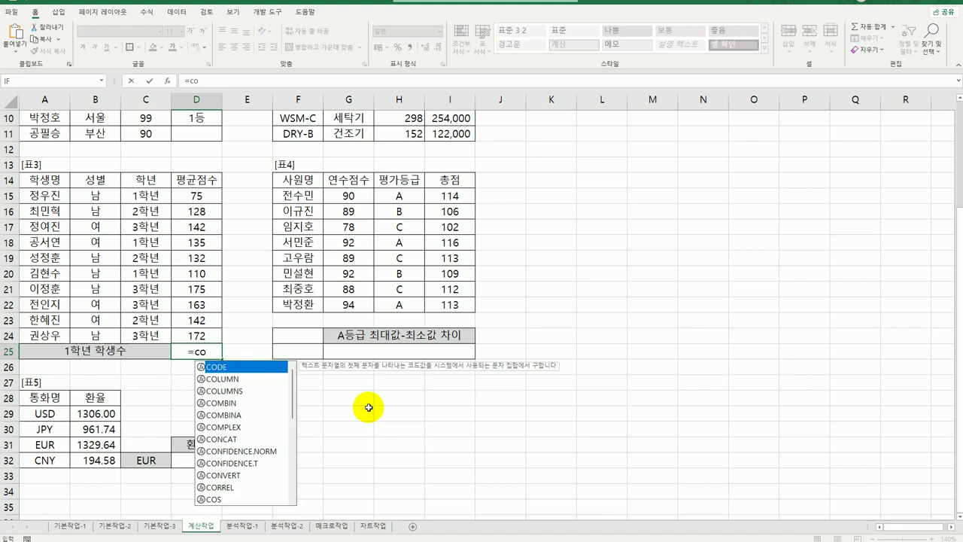
text(u)
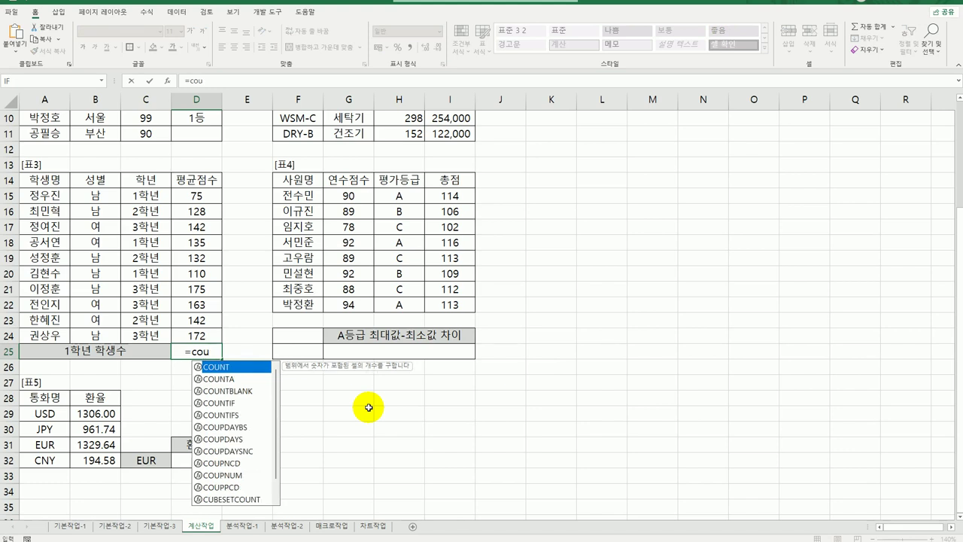
click(241, 406)
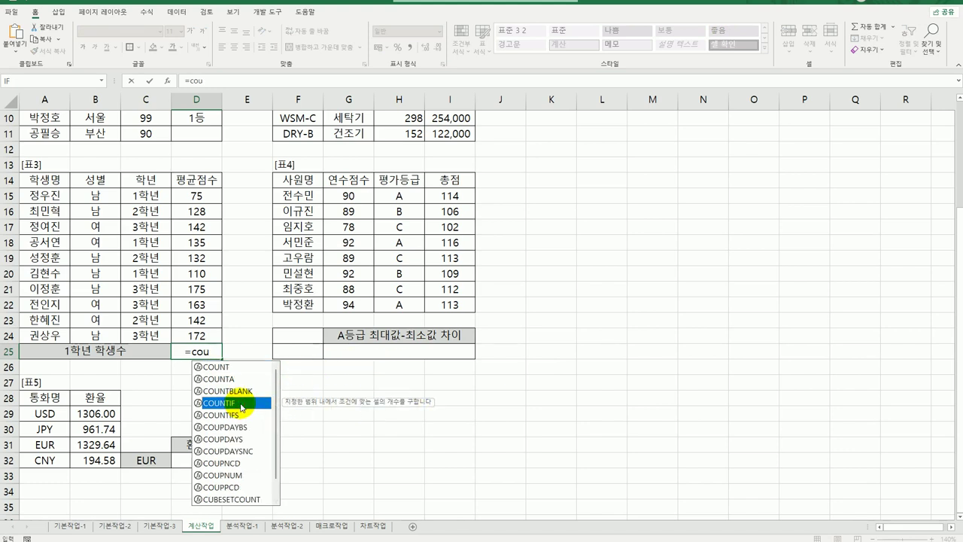
double_click(241, 404)
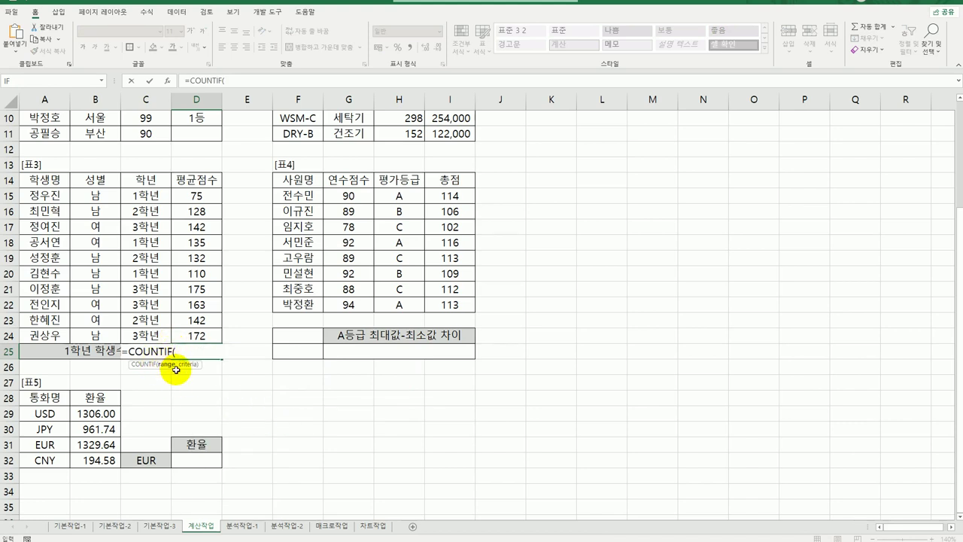
click(167, 81)
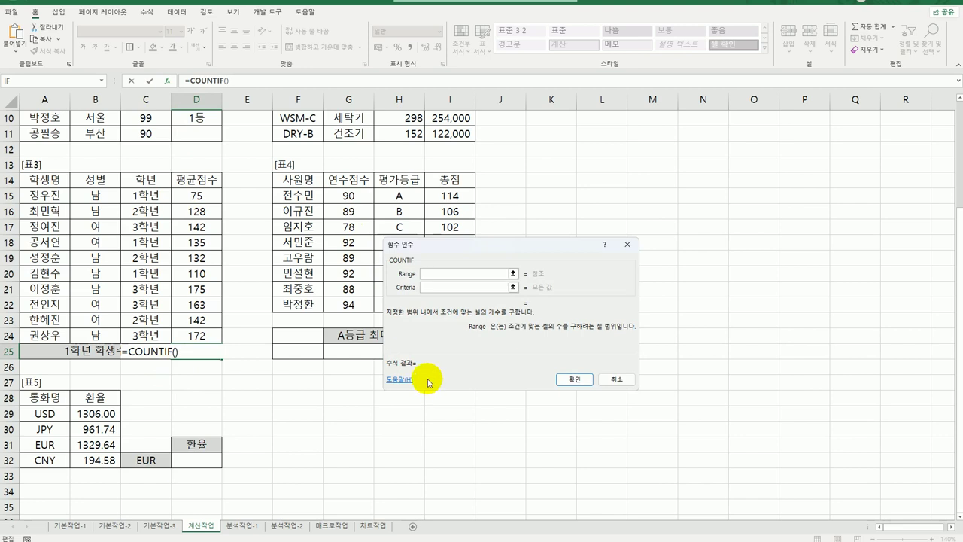
Step: Set COUNTIF's Range to C15:C24 and Criteria to 1학년, and accept the formula in D25
drag(146, 196, 153, 334)
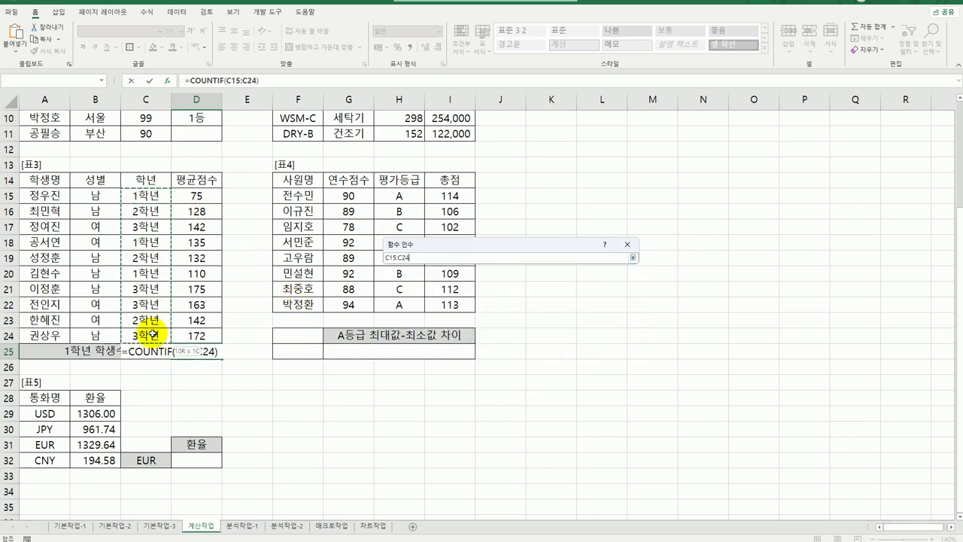
click(443, 287)
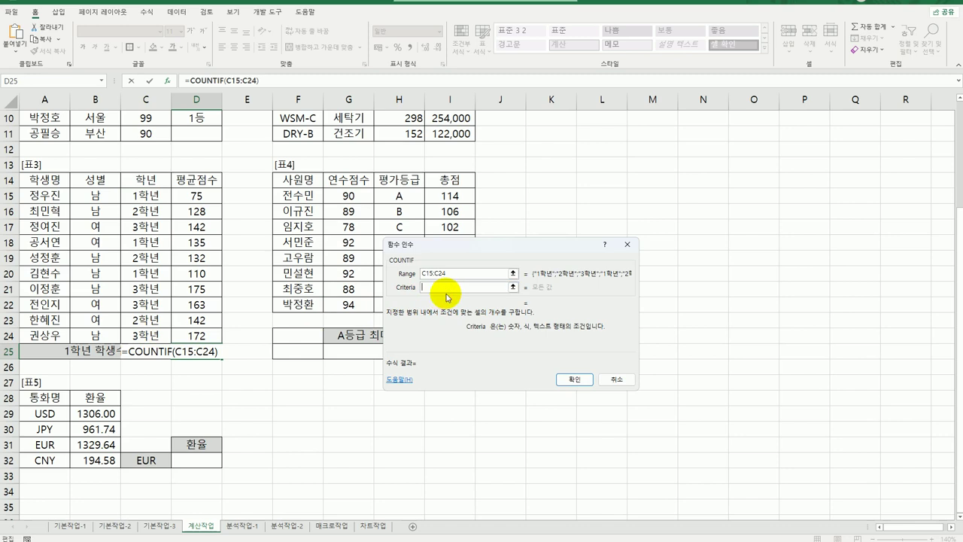
text(1gk)
text(rs)
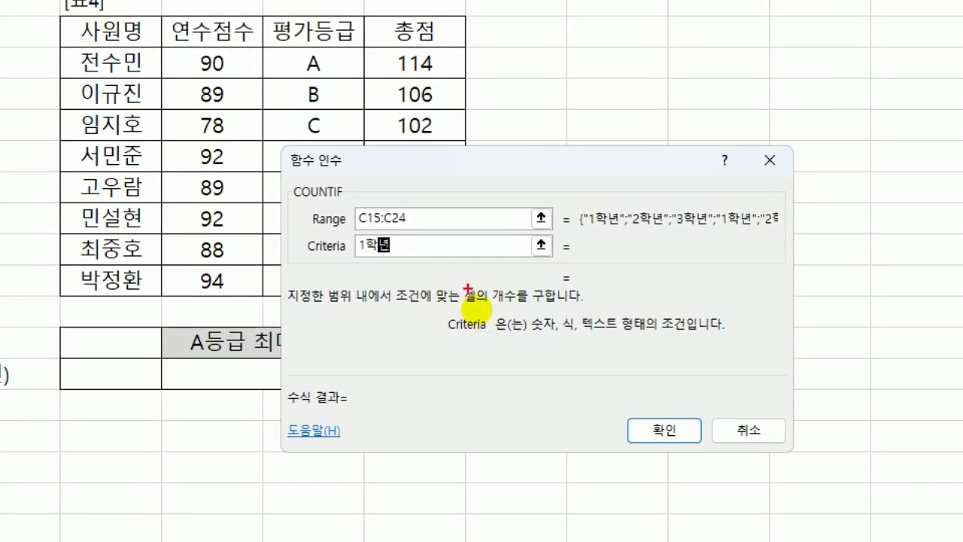
mouse_move(412, 220)
mouse_down()
mouse_move(427, 210)
mouse_move(397, 226)
mouse_up()
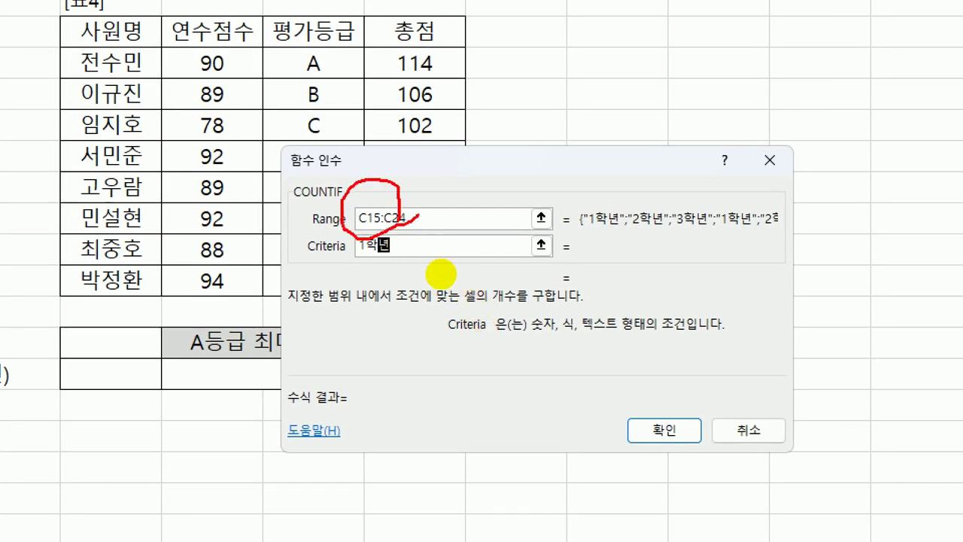
mouse_move(389, 274)
mouse_down()
mouse_move(344, 247)
mouse_move(388, 263)
mouse_move(364, 287)
mouse_up()
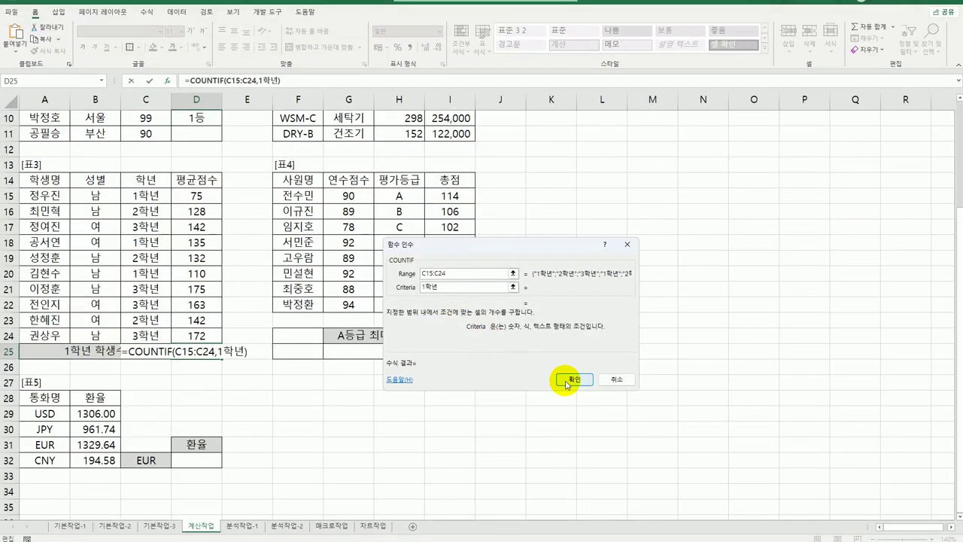
click(567, 380)
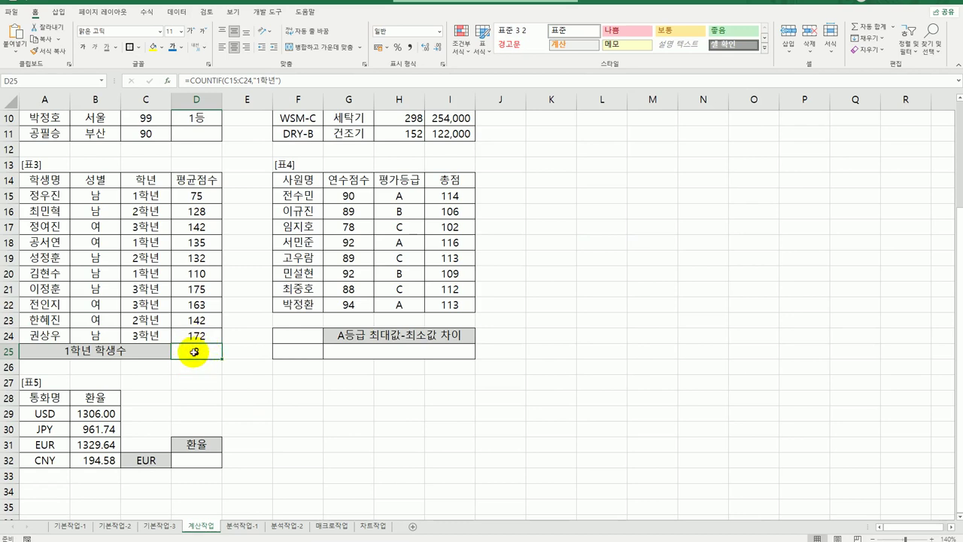
Step: Append &"명" to the COUNTIF formula in D25
double_click(194, 351)
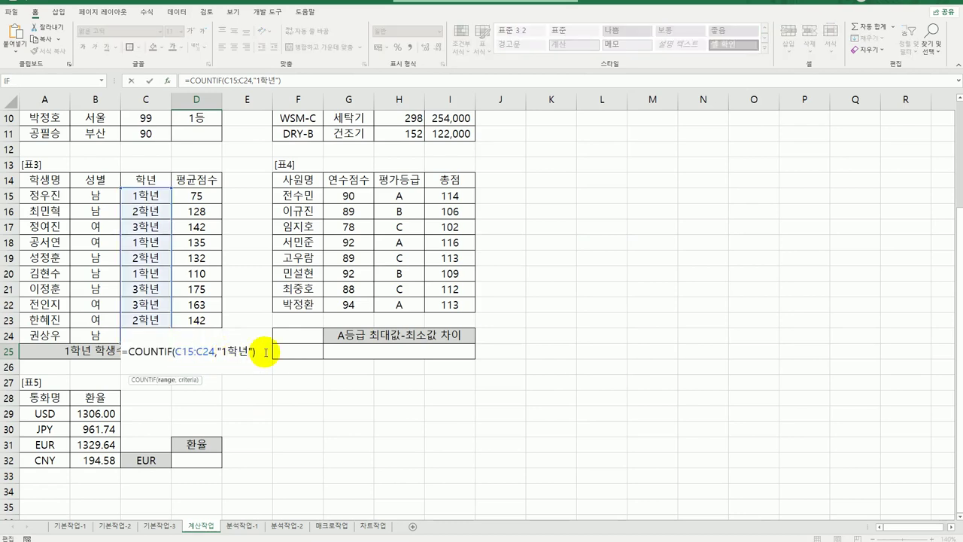
click(258, 352)
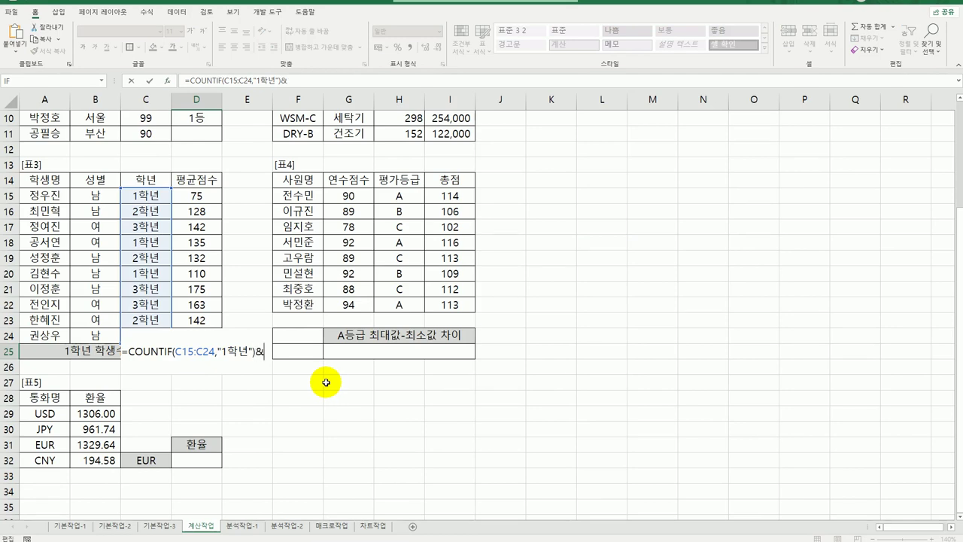
text(&")
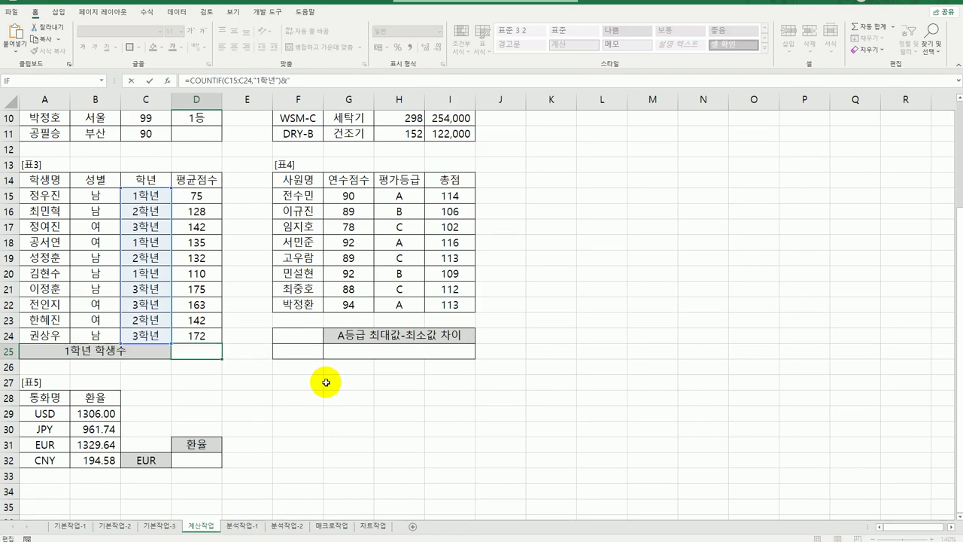
text(a며)
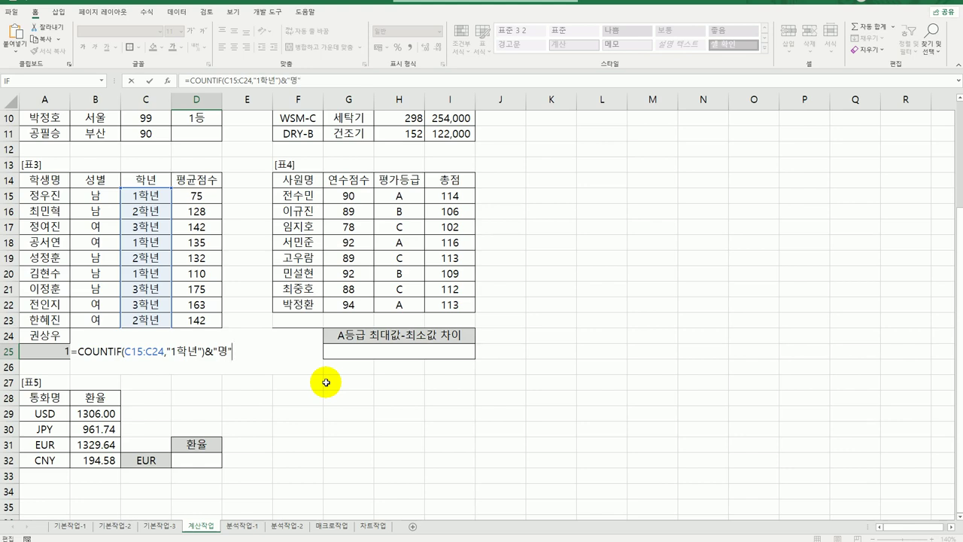
text(")
key(Return)
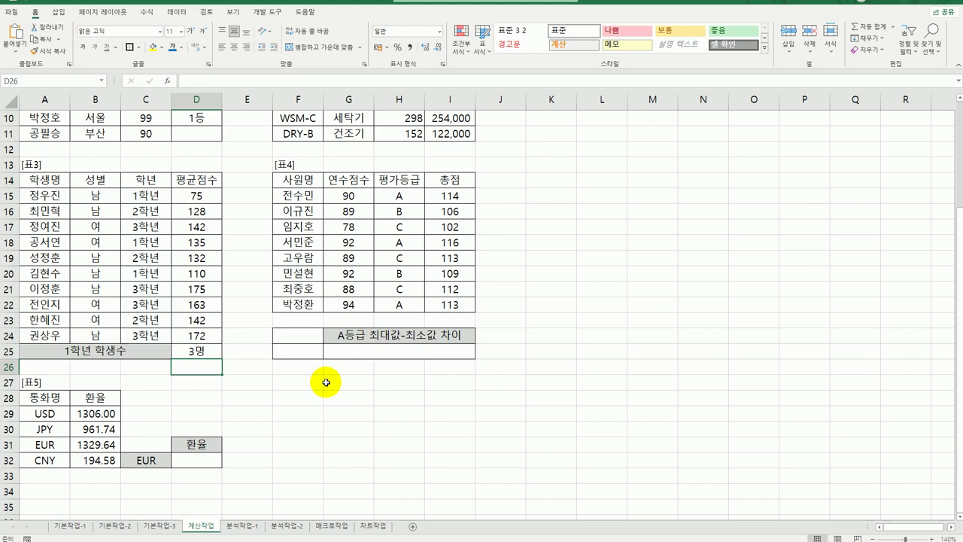
click(209, 354)
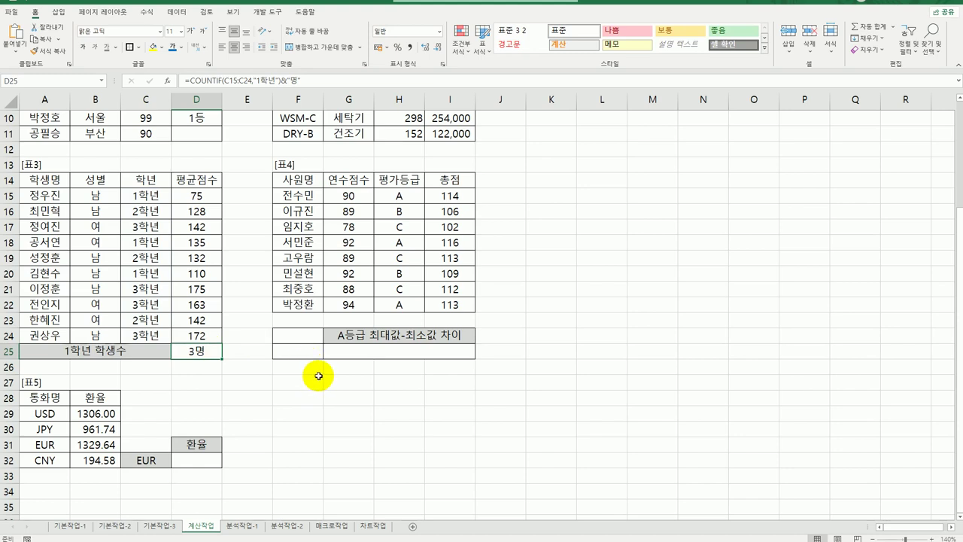
Step: Build the 표4 criteria range by entering 평가등급 in F24 and A in F25
drag(399, 181, 400, 194)
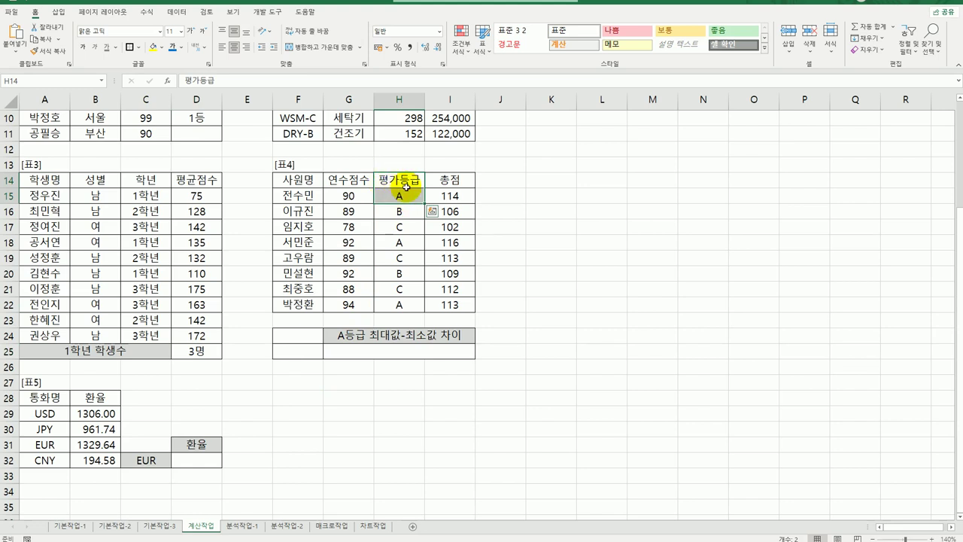
click(298, 335)
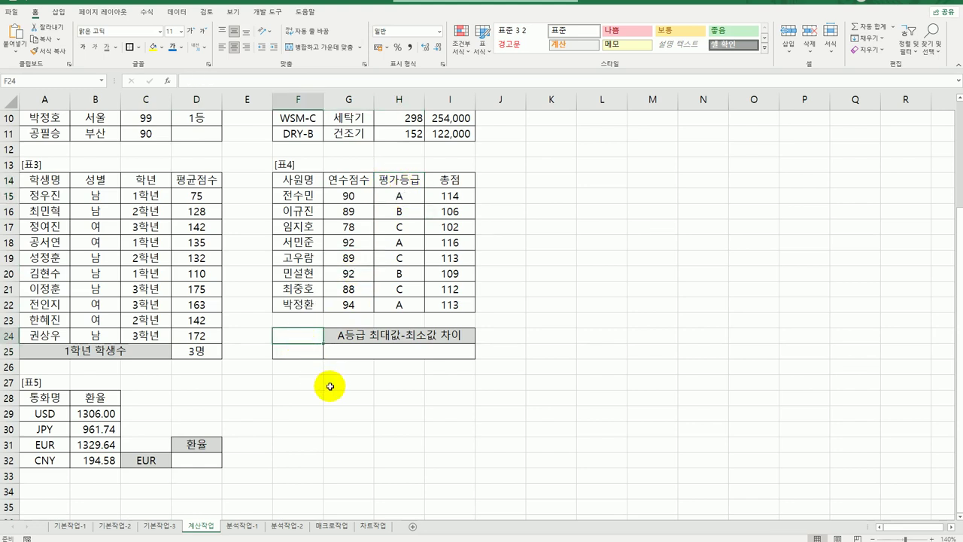
click(297, 351)
click(296, 338)
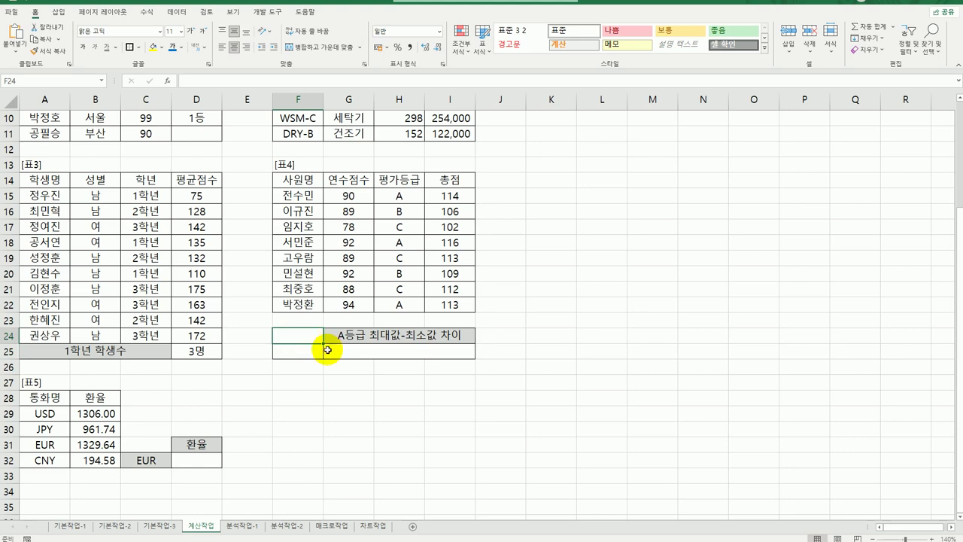
text(ㅍ가등급)
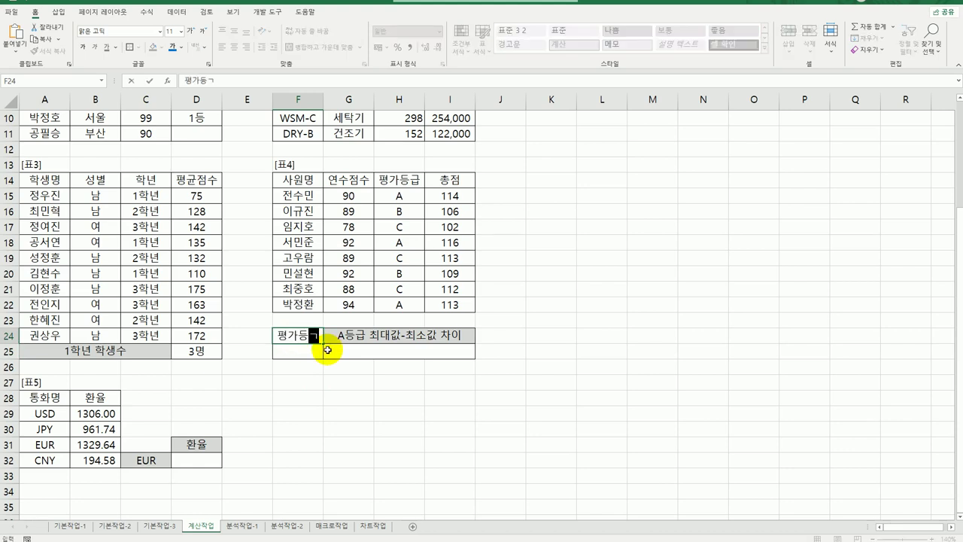
key(Return)
text(a)
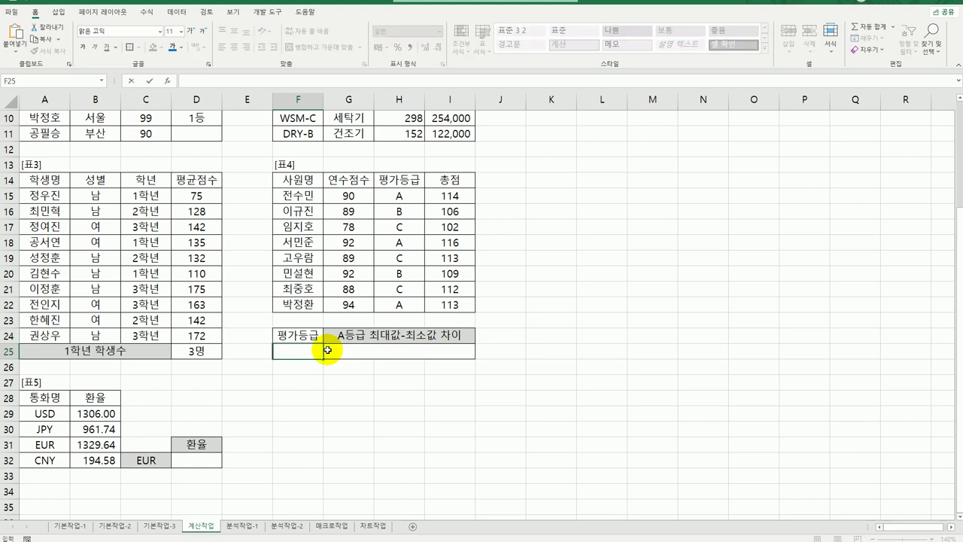
key(Return)
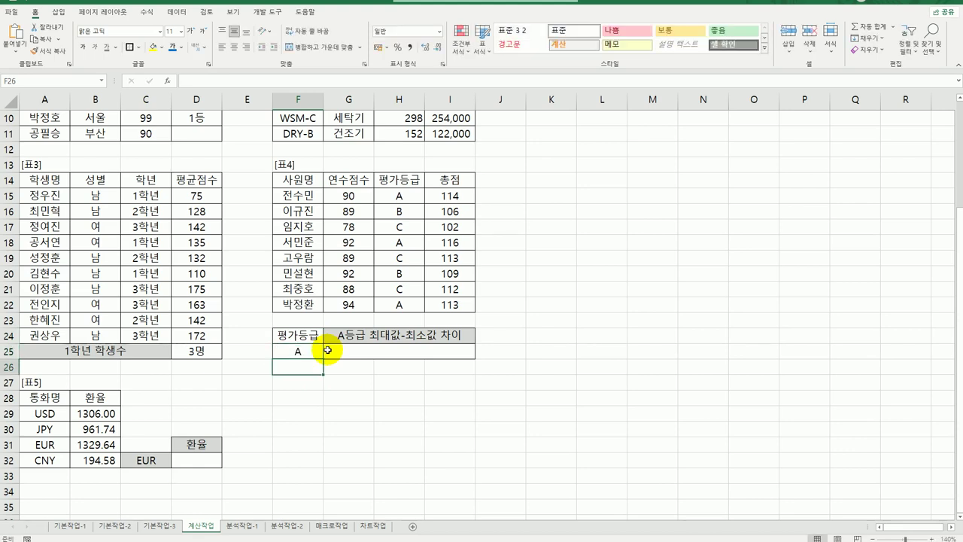
drag(391, 178, 393, 194)
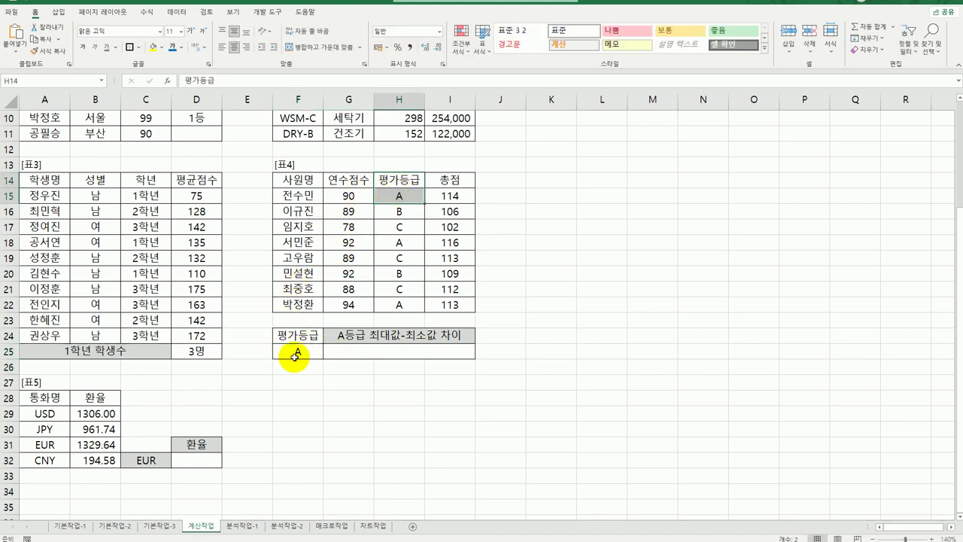
drag(296, 333, 298, 351)
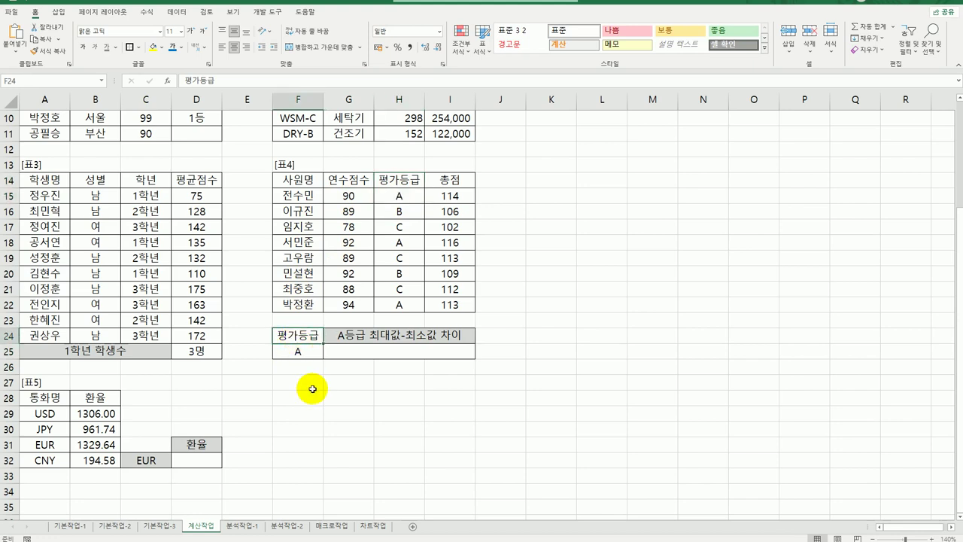
Step: Start a DMAX formula in G25 for the A등급 max-min difference and open its function arguments
click(351, 354)
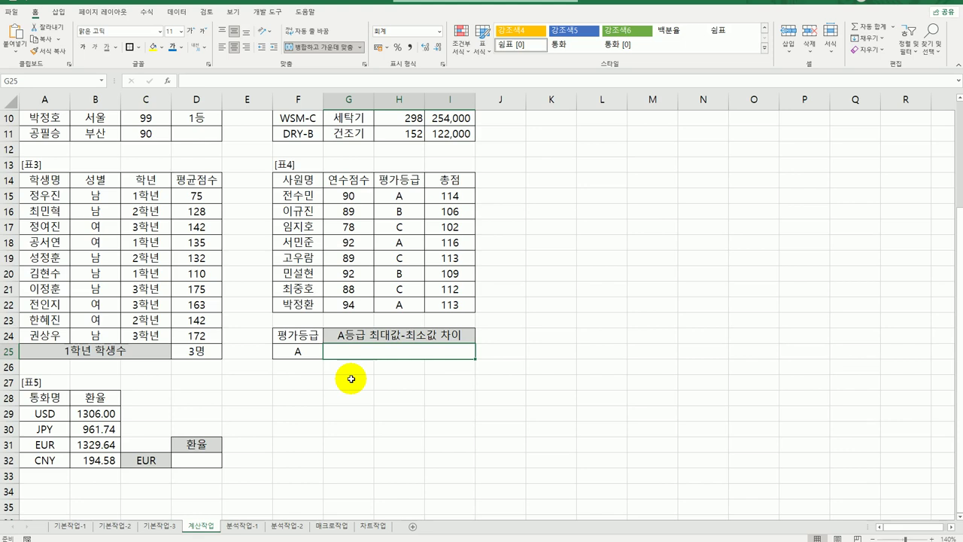
text(=)
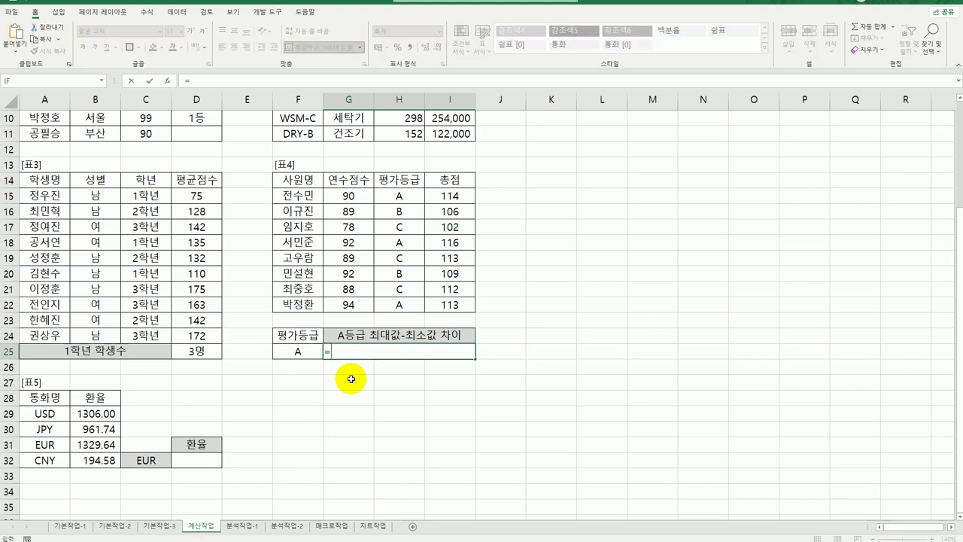
text(dm)
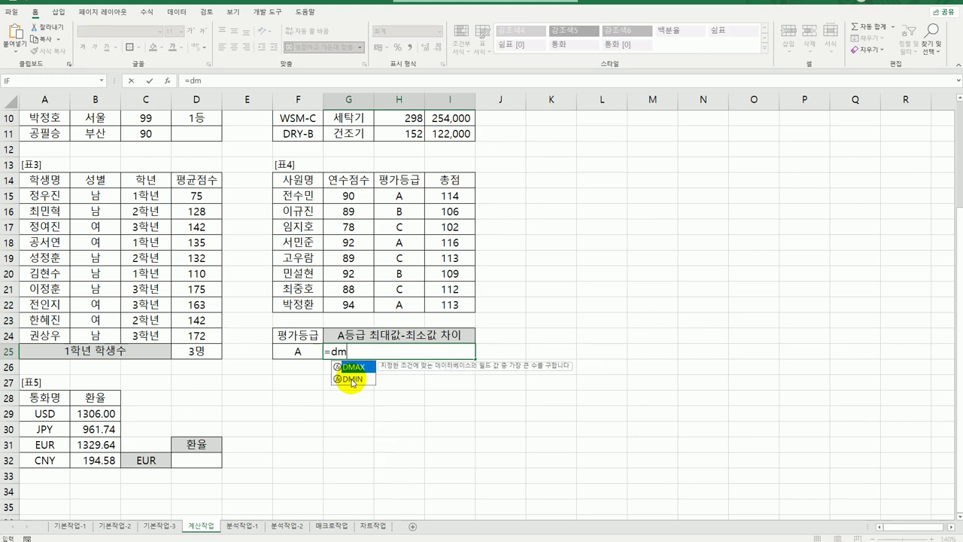
double_click(353, 367)
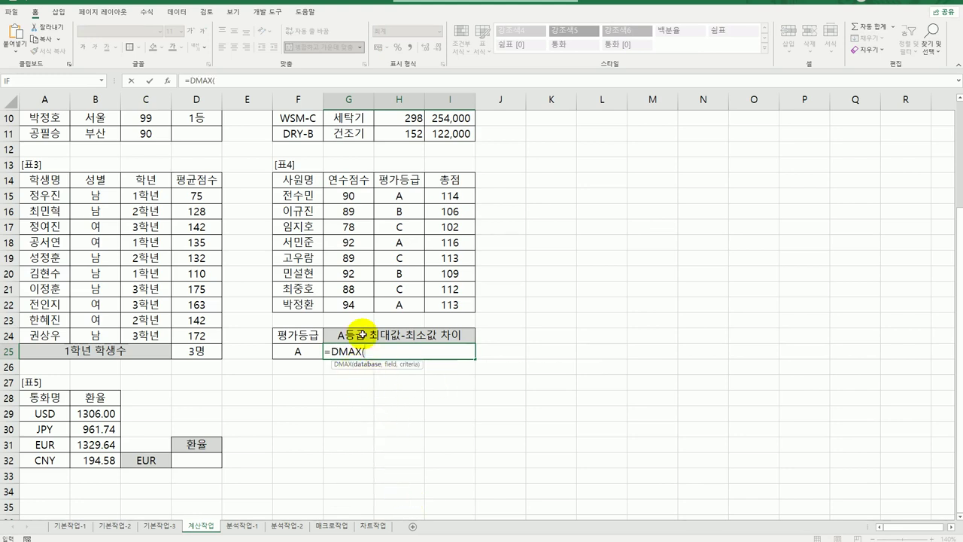
click(166, 80)
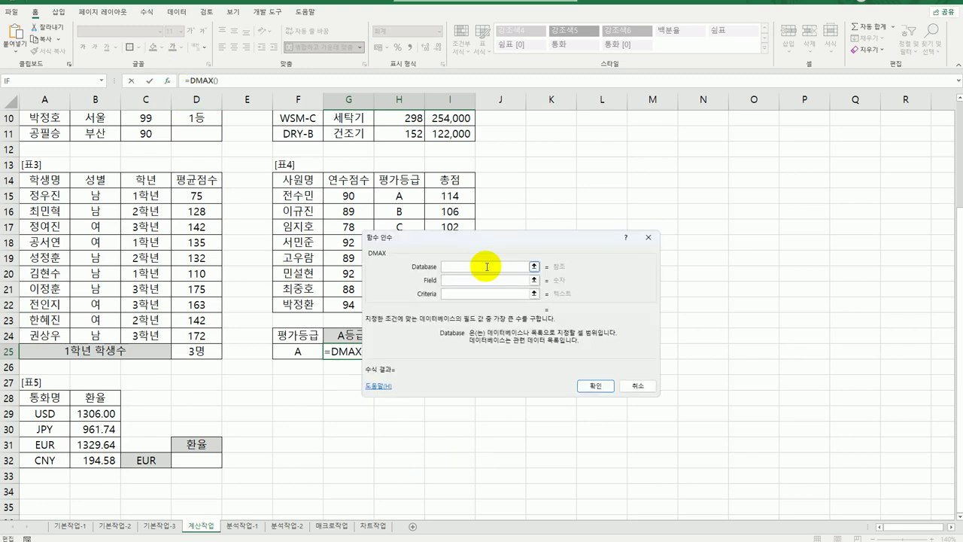
drag(480, 240, 632, 198)
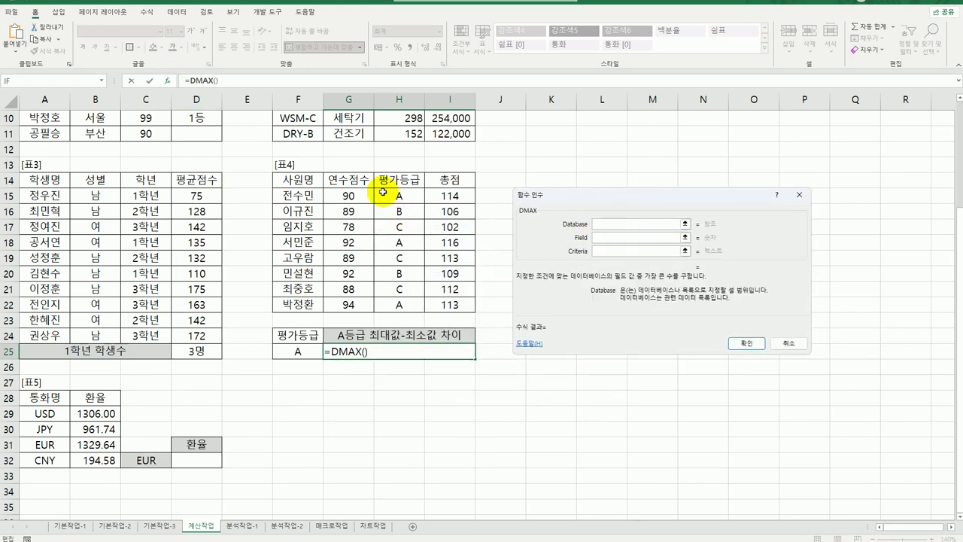
Step: Set DMAX's Database to F14:I22, Field to I14 and Criteria to F24:F25, and accept the formula in G25
drag(311, 180, 434, 309)
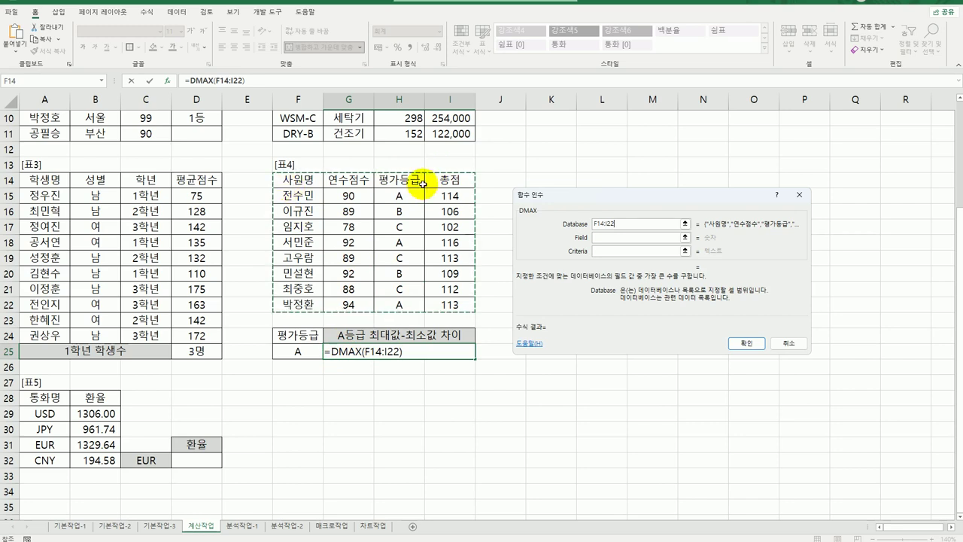
click(602, 238)
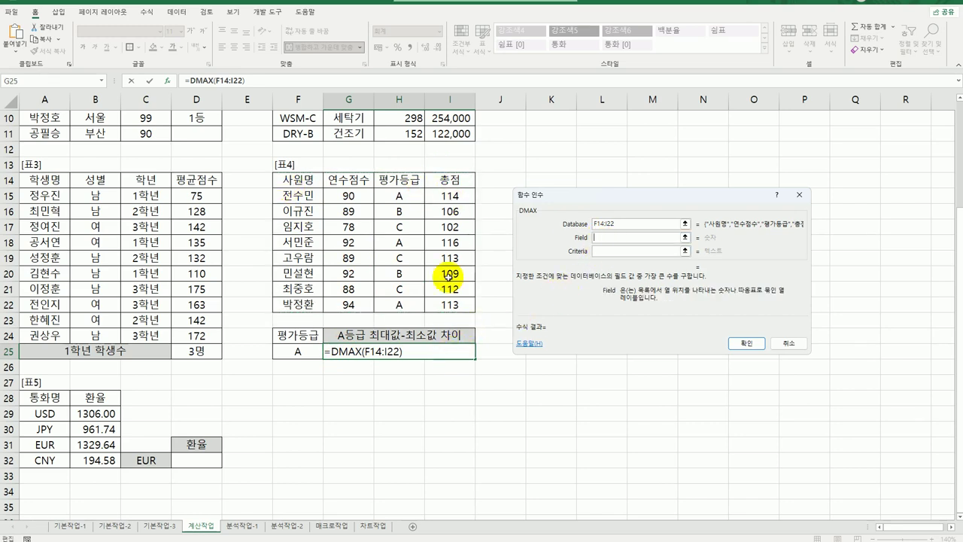
click(449, 180)
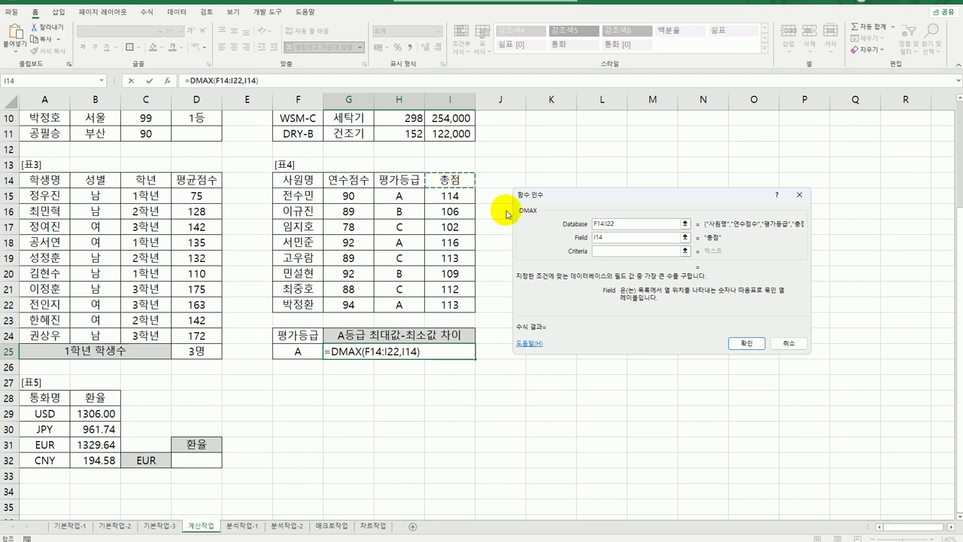
click(606, 252)
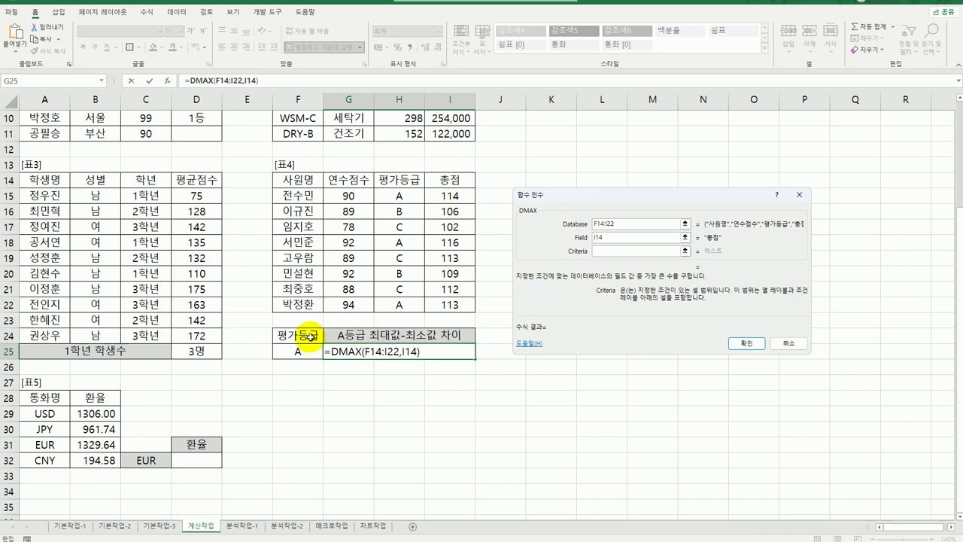
drag(305, 336, 307, 355)
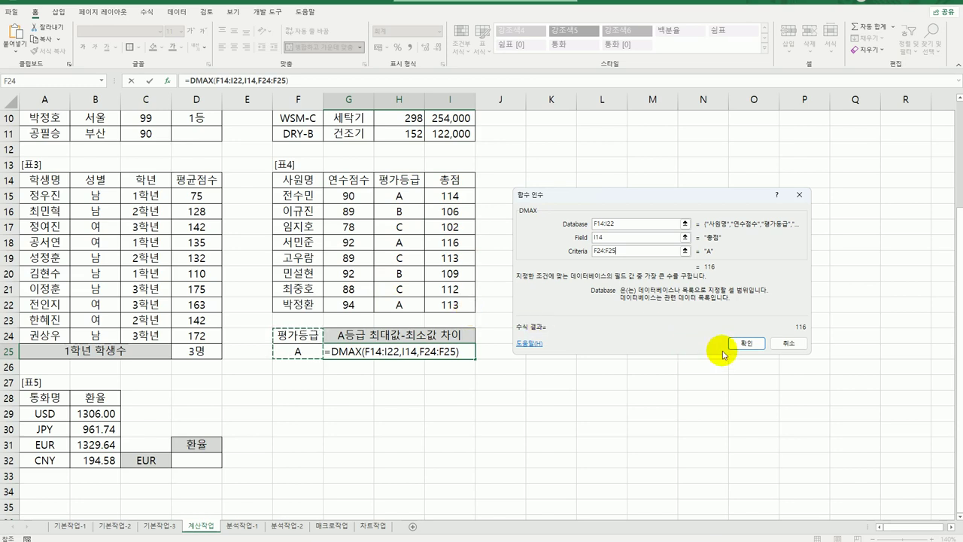
click(747, 343)
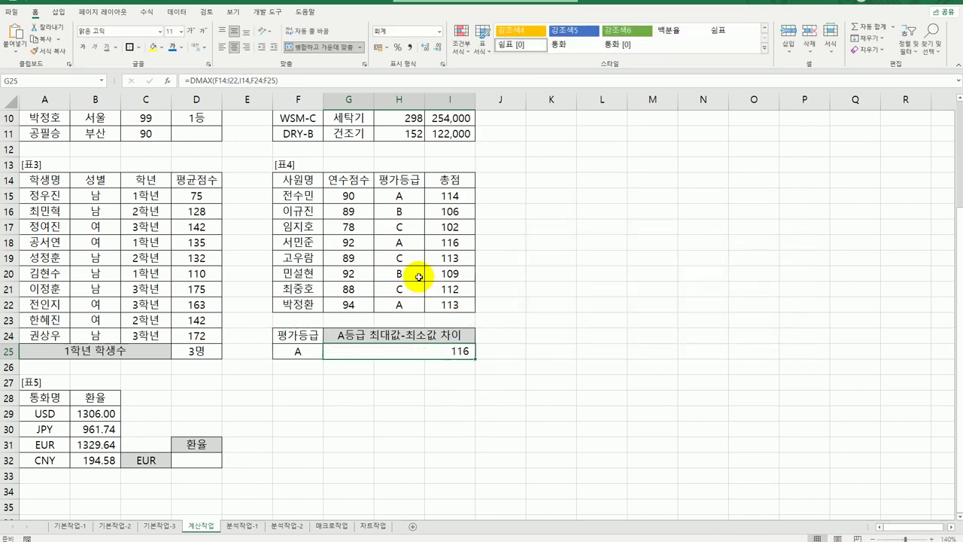
drag(400, 243, 450, 243)
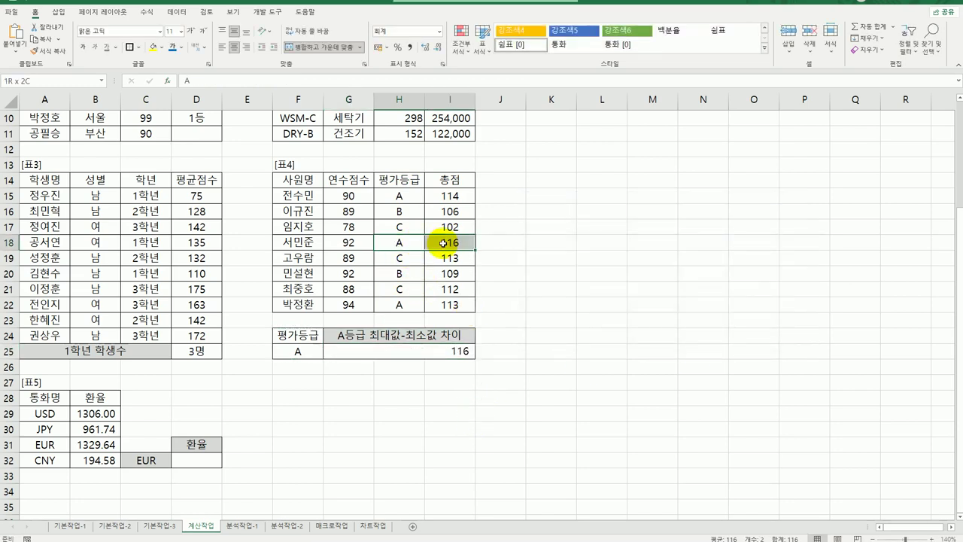
Step: Extend the G25 formula by subtracting DMIN(F14:I22,I14,F24:F25) from the DMAX part
click(455, 352)
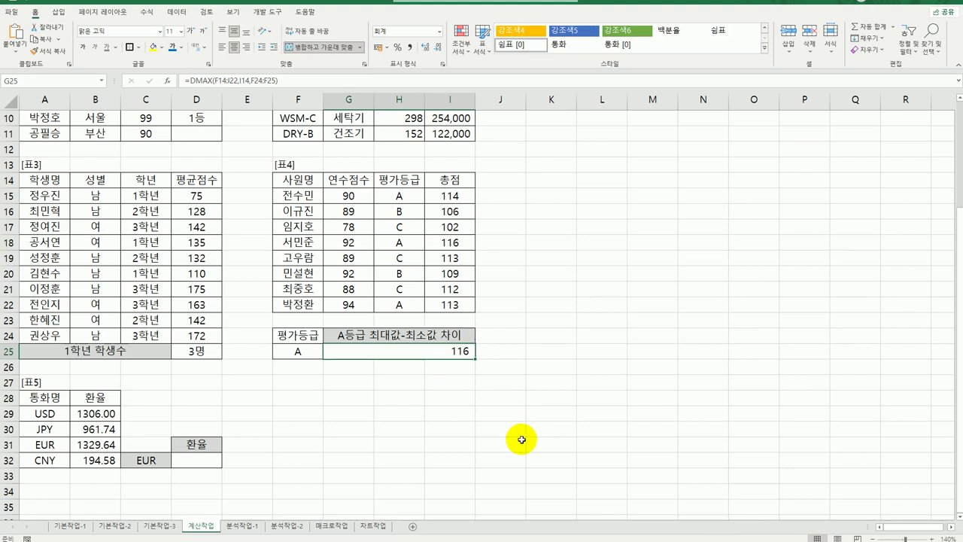
double_click(449, 352)
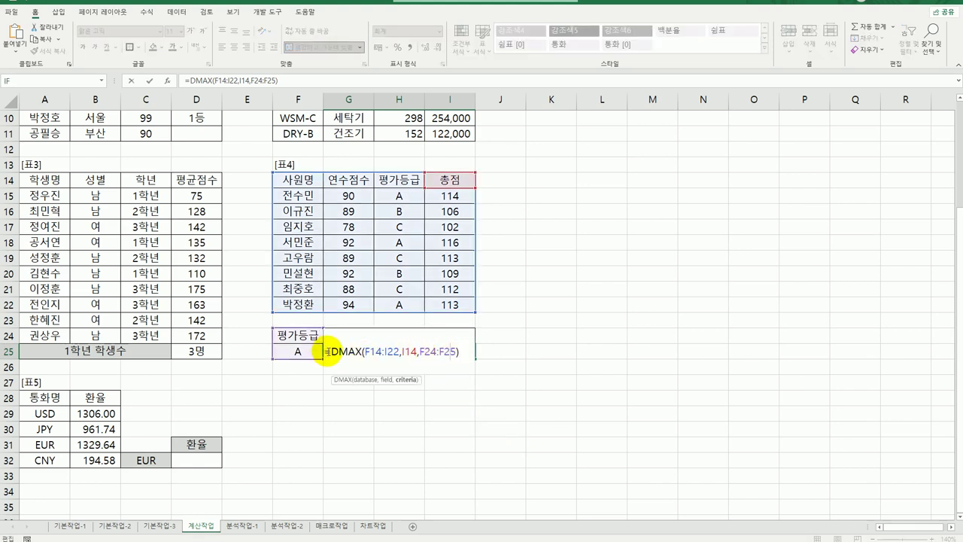
drag(326, 351, 474, 352)
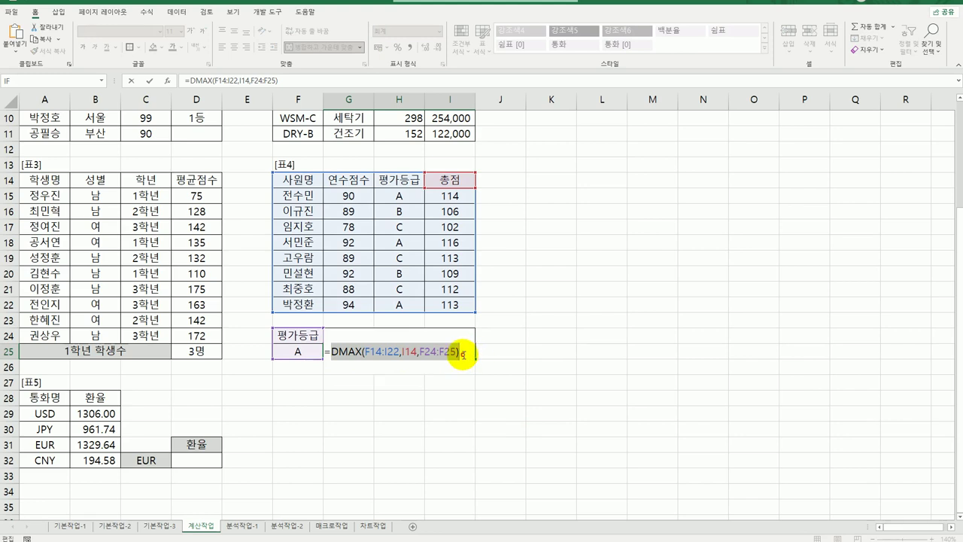
click(461, 351)
text(-)
key(ctrl+v)
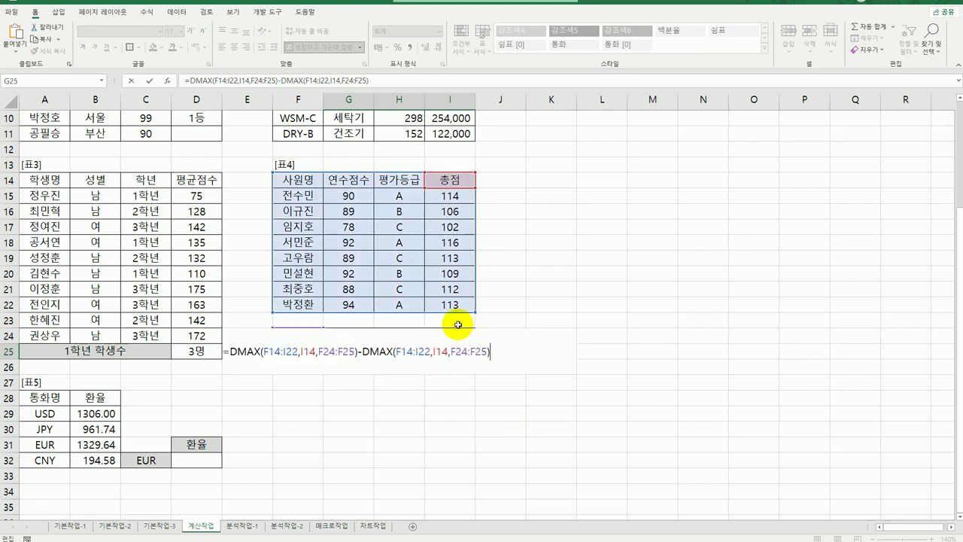
drag(380, 351, 392, 350)
text(in)
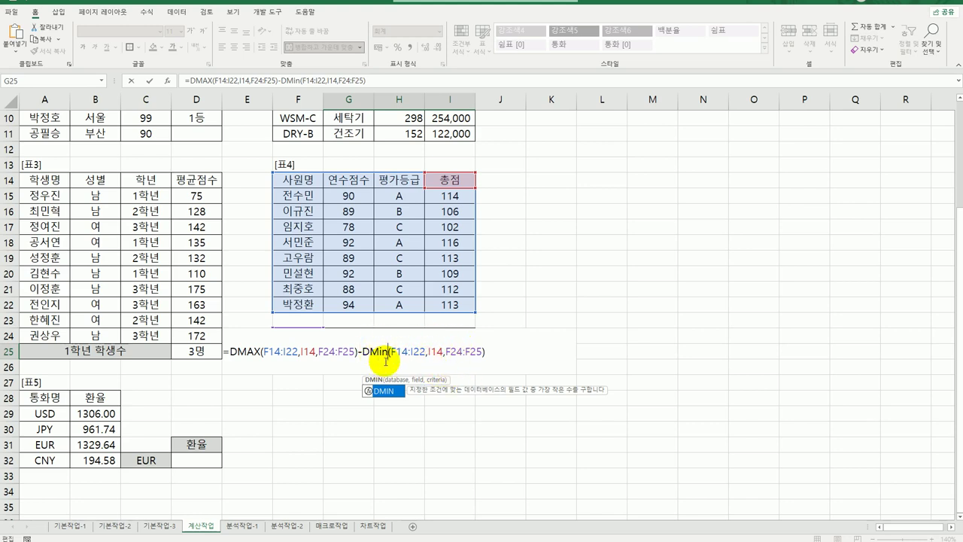
key(ctrl+Return)
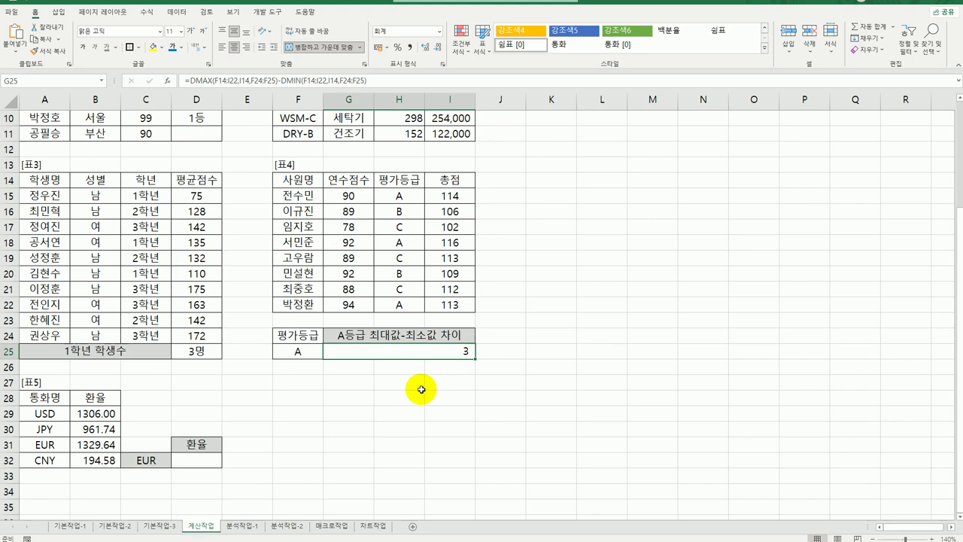
Step: Start a MATCH formula in D32 for the 표5 환율 lookup and open its function arguments
click(209, 460)
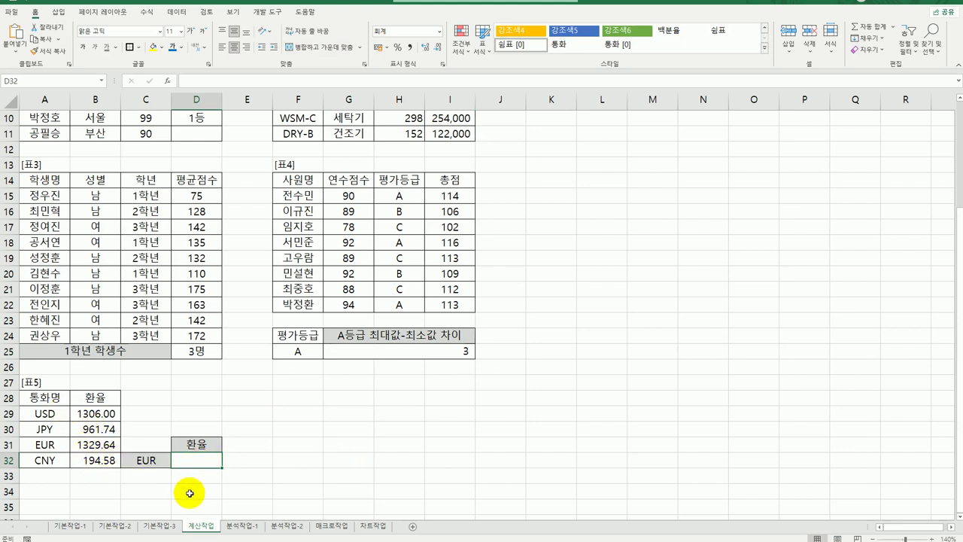
drag(47, 413, 45, 459)
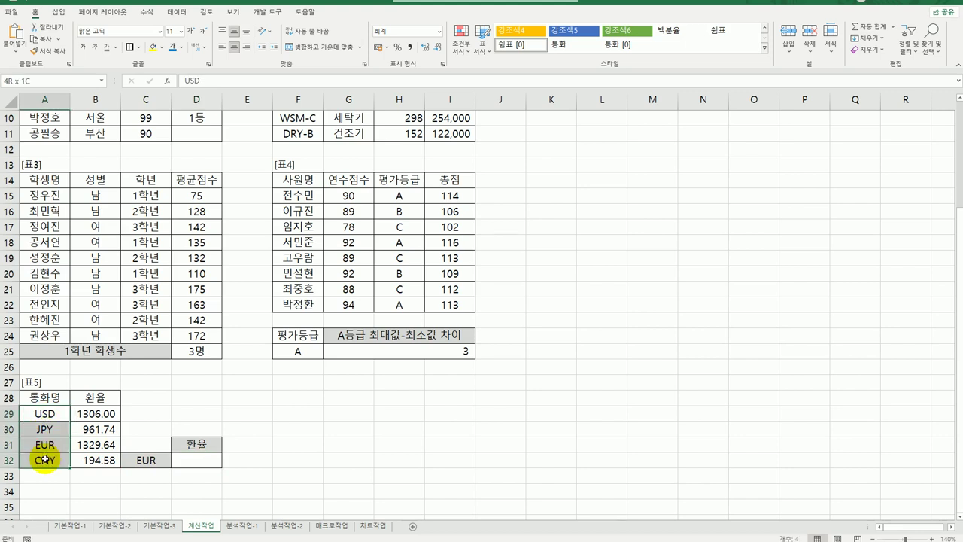
click(150, 459)
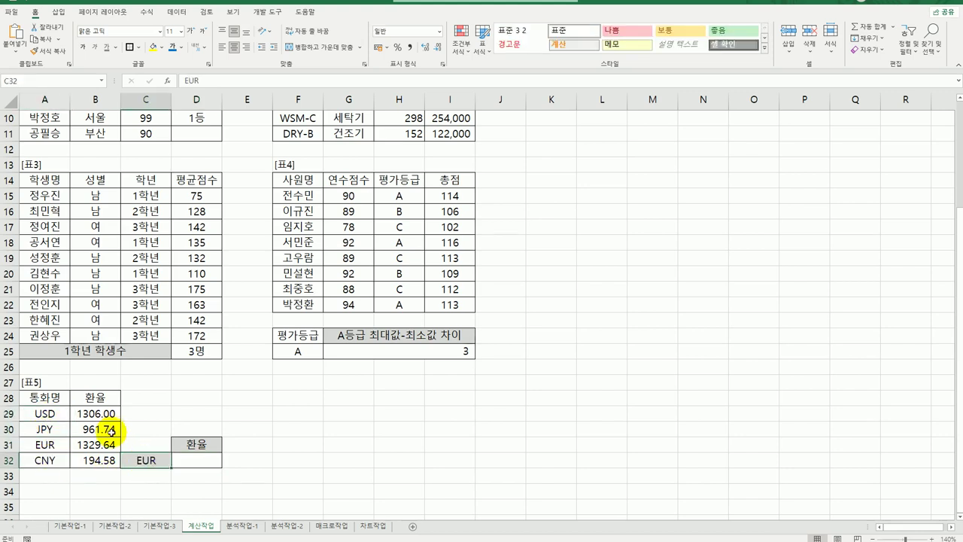
drag(96, 413, 96, 460)
click(207, 460)
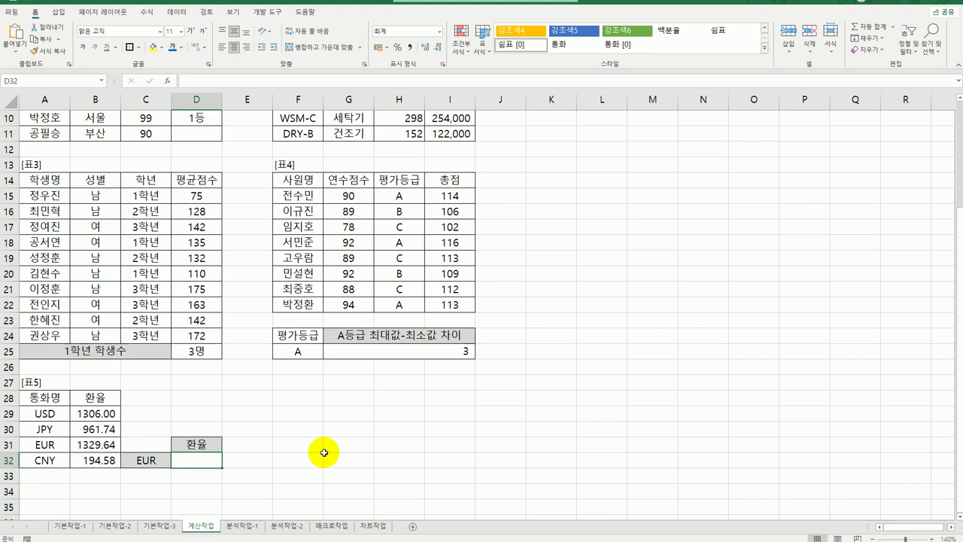
text(=)
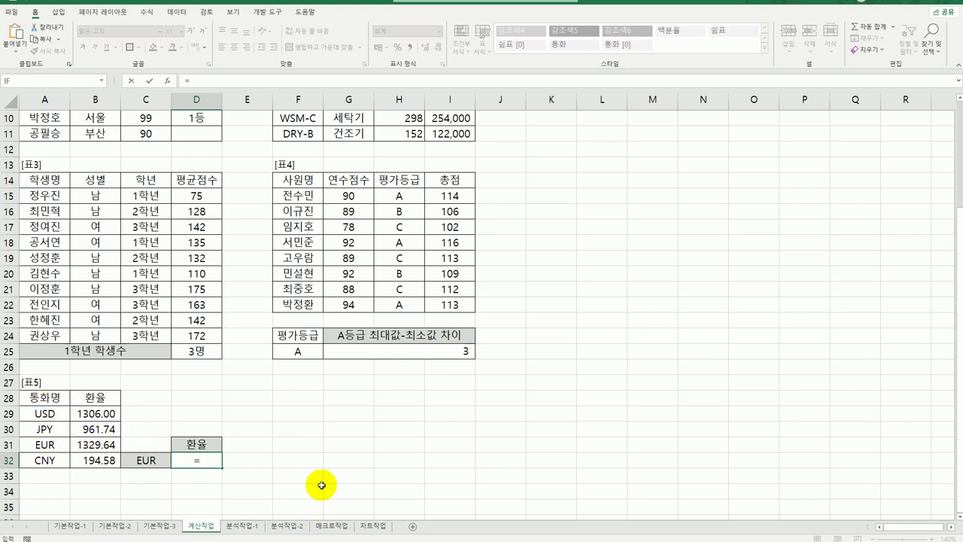
text(m)
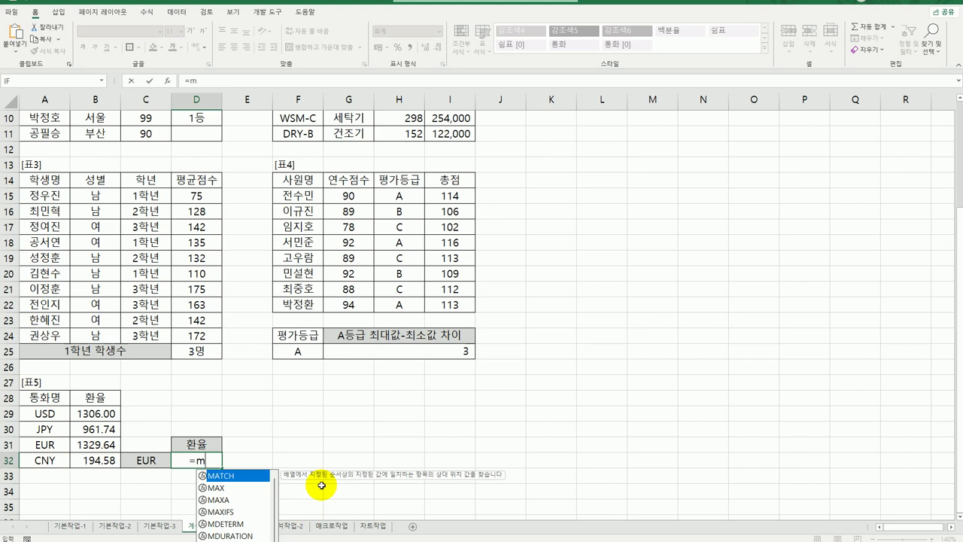
double_click(240, 477)
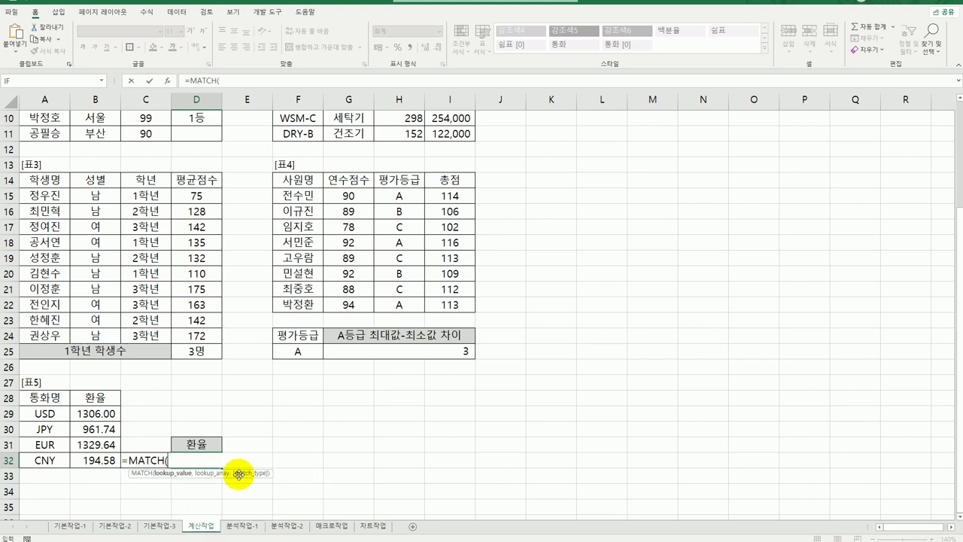
click(166, 80)
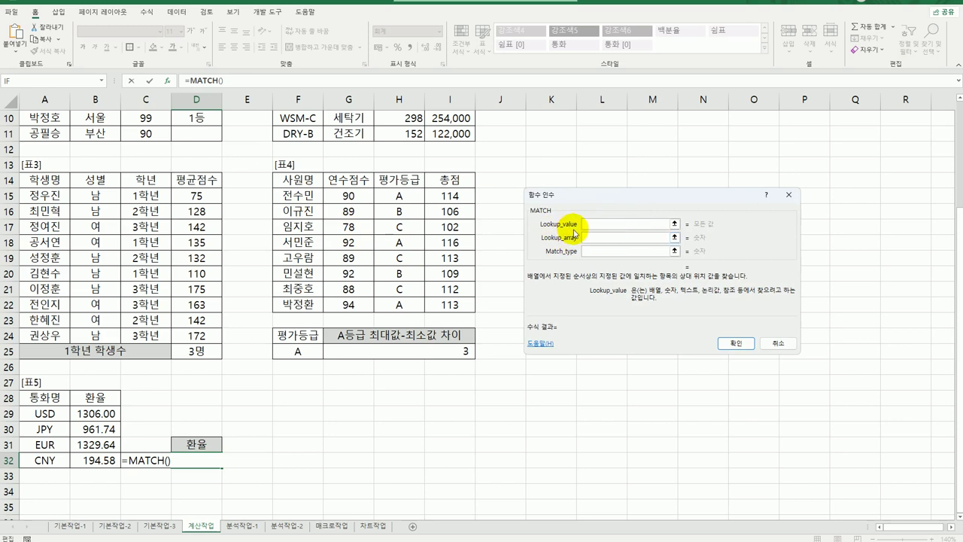
Step: Set MATCH's Lookup_value to C32, Lookup_array to A29:A32 and Match_type to 0, and accept the formula in D32
click(141, 465)
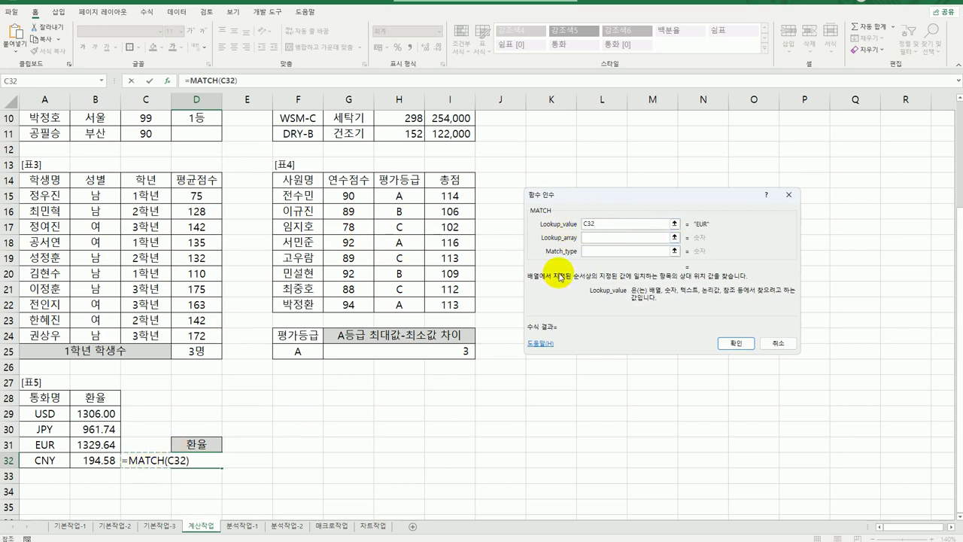
click(595, 240)
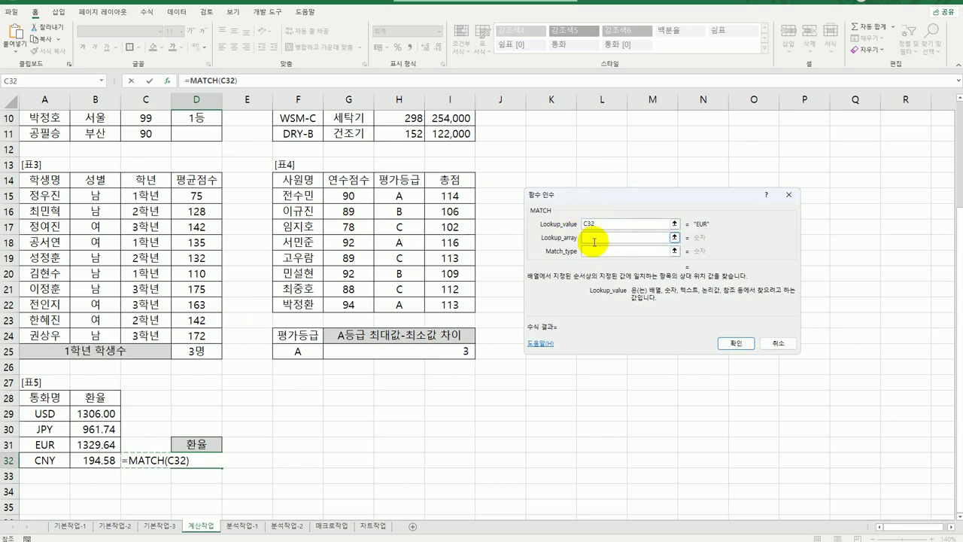
click(594, 239)
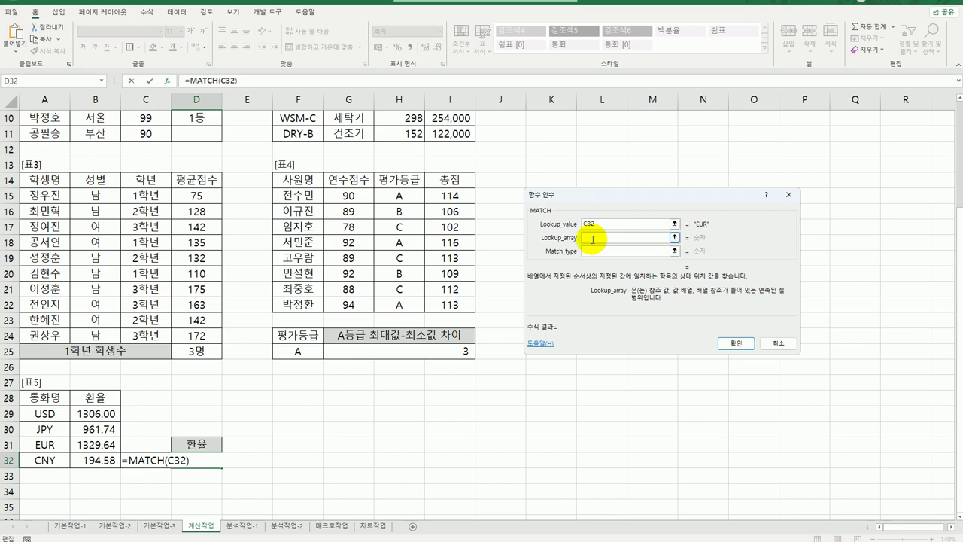
drag(40, 412, 40, 457)
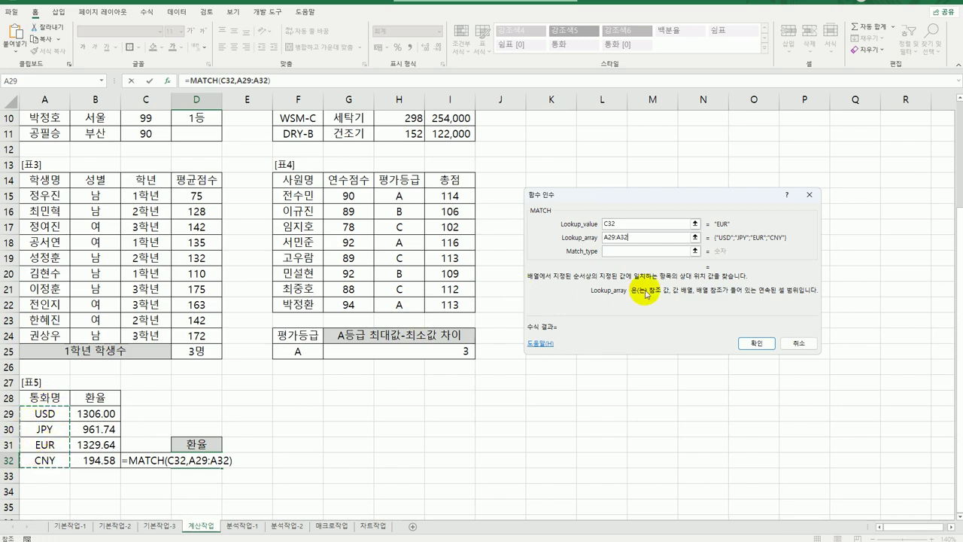
click(642, 252)
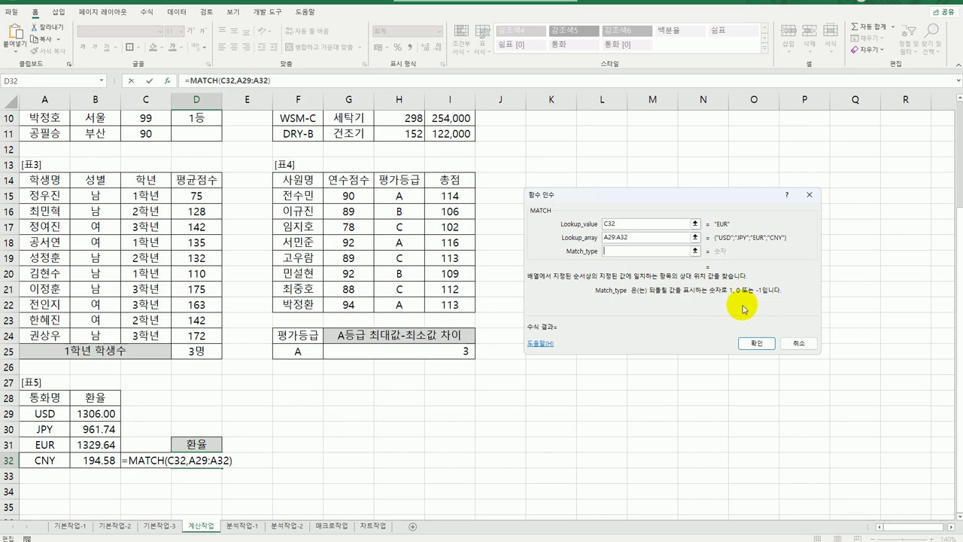
text(0)
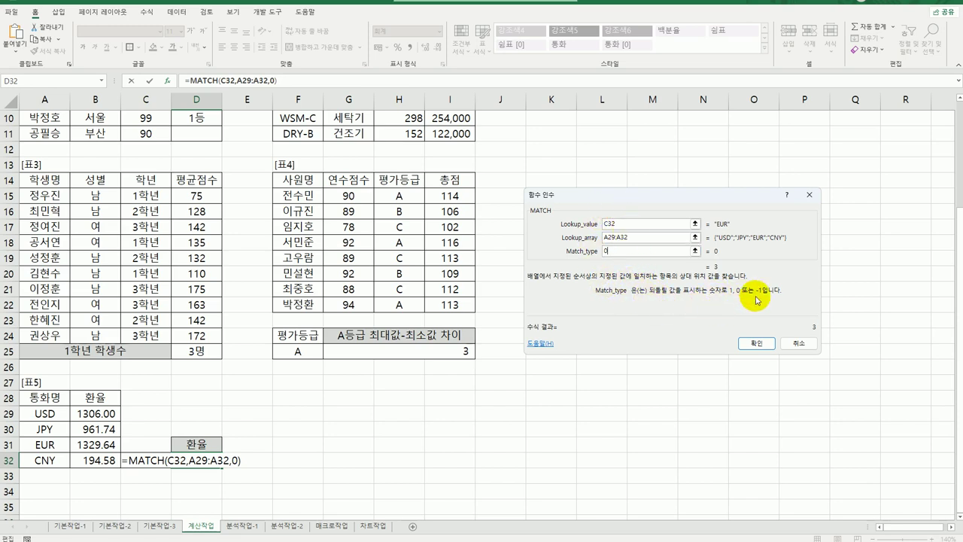
click(754, 342)
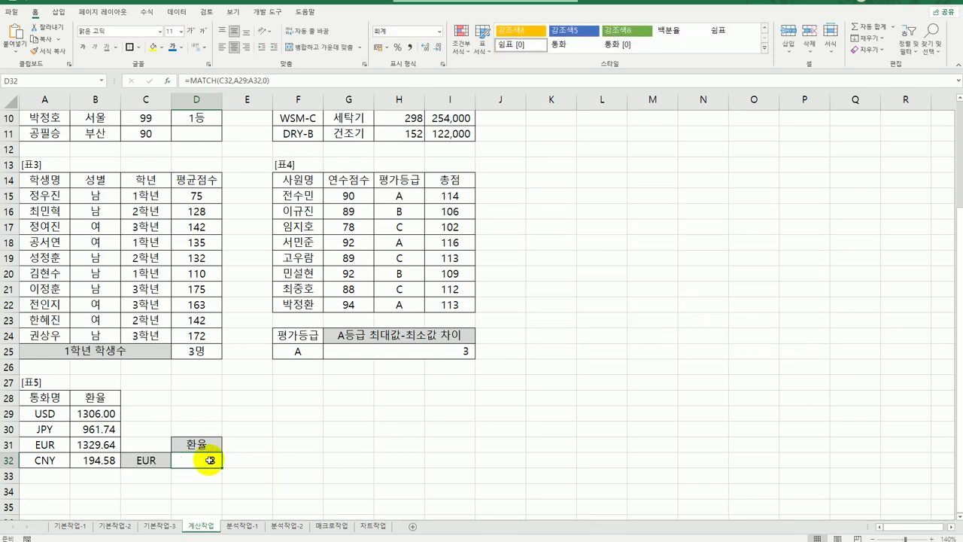
scroll(354, 409, down, 6)
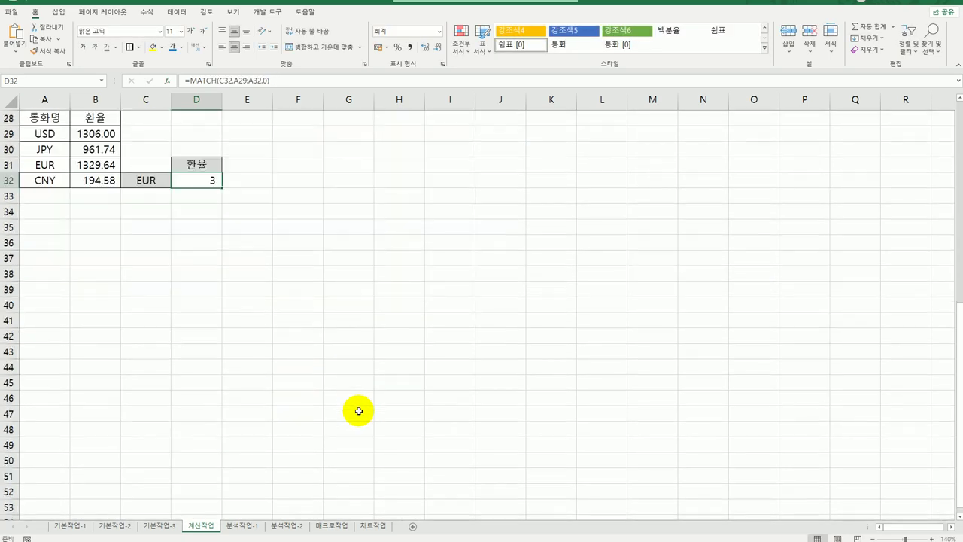
Step: Examine the MATCH formula in D32, including its match type, against the currency names in A29:A32 and the rates in B29:B32
scroll(350, 406, up, 1)
double_click(214, 228)
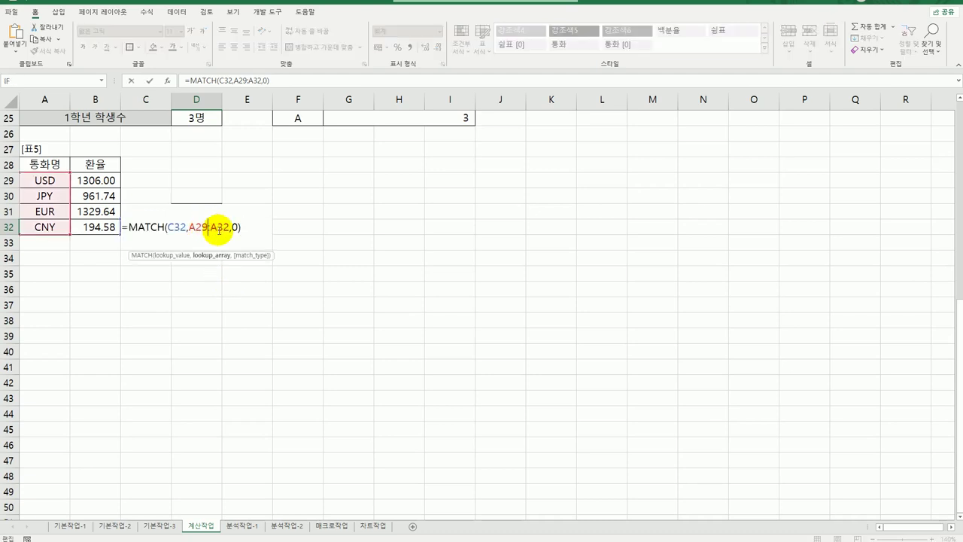
drag(229, 228, 235, 227)
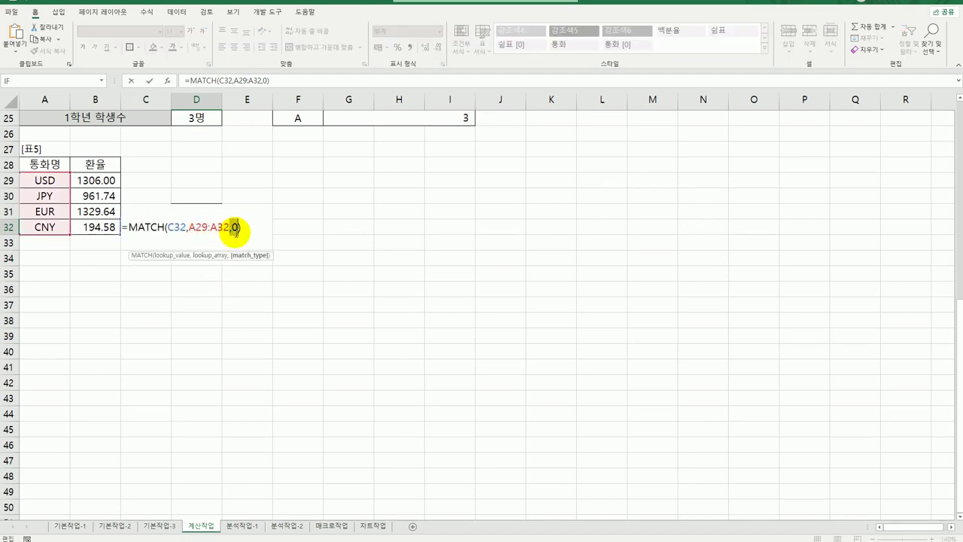
key(BackSpace)
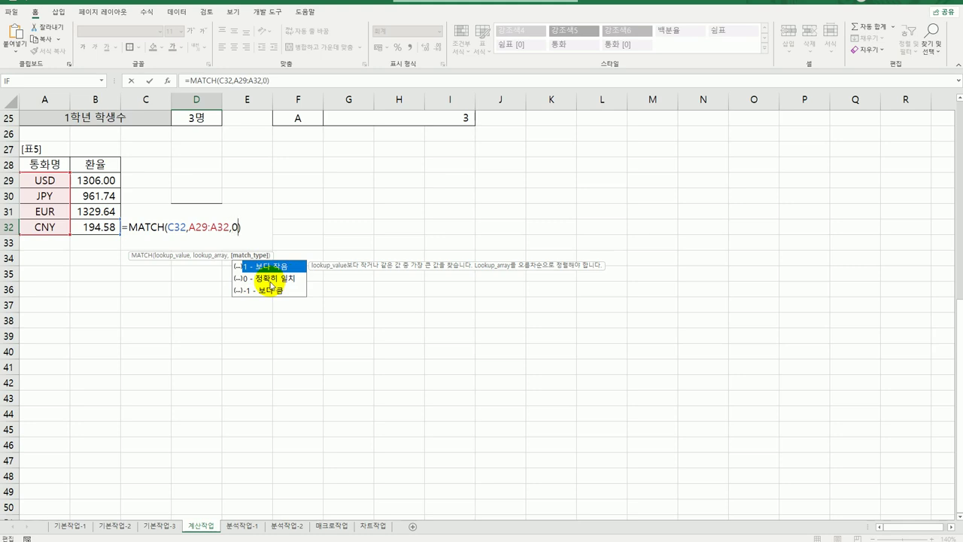
click(382, 304)
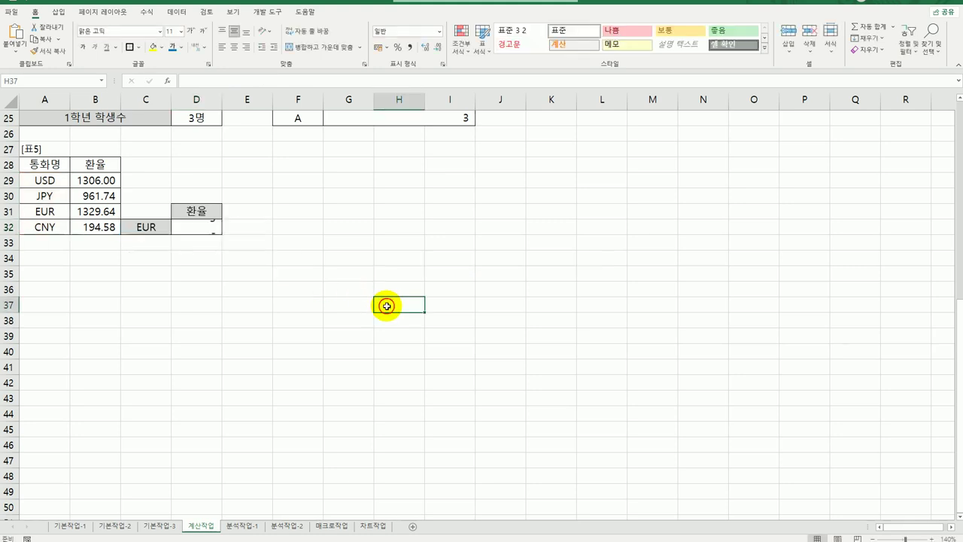
click(205, 235)
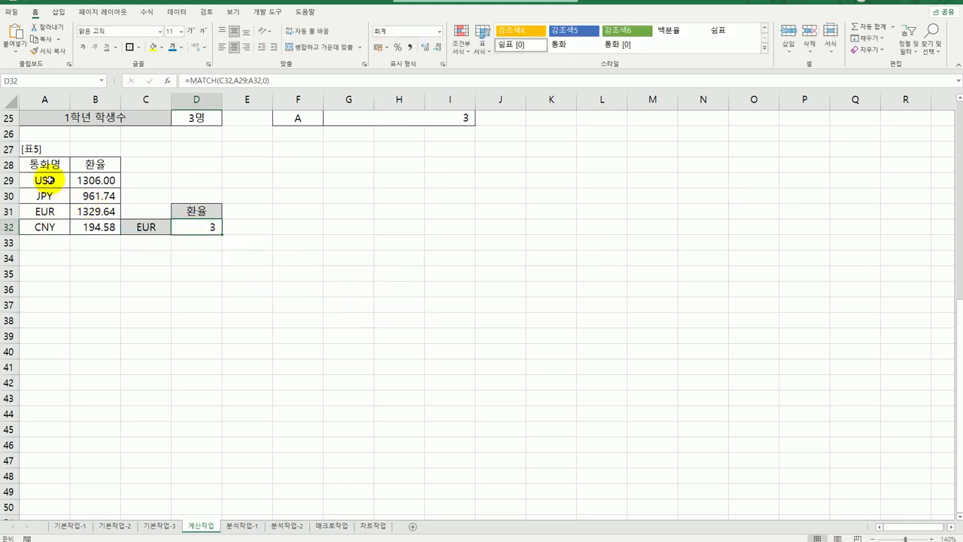
drag(45, 180, 47, 227)
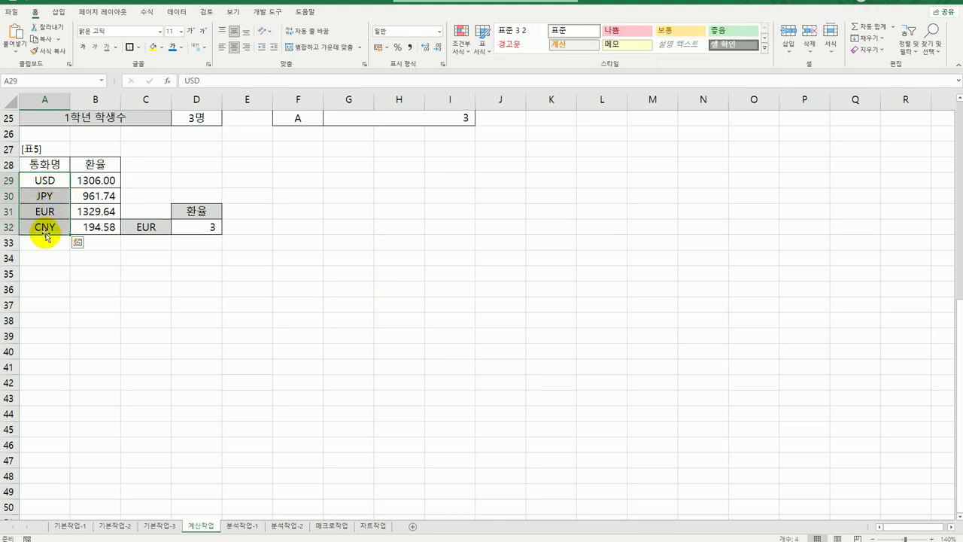
click(43, 181)
click(47, 211)
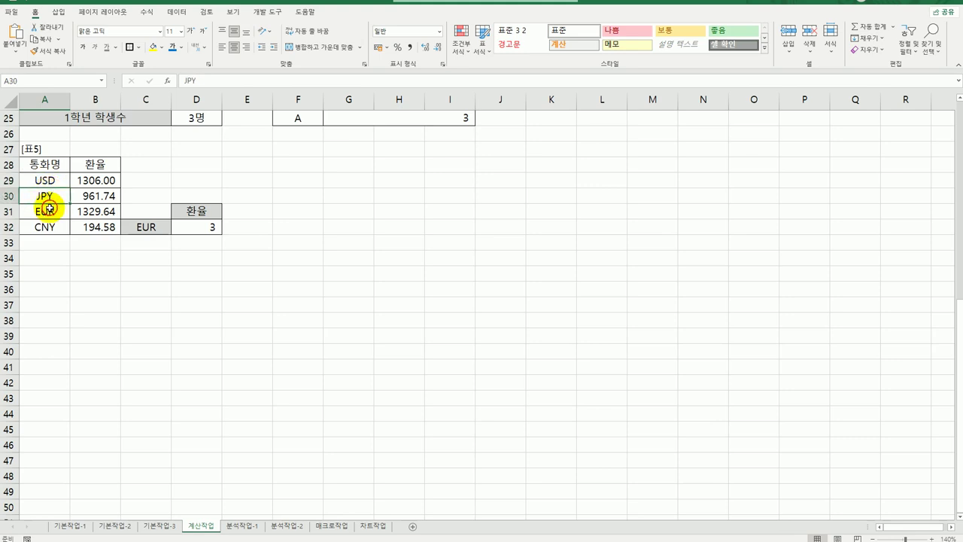
click(190, 229)
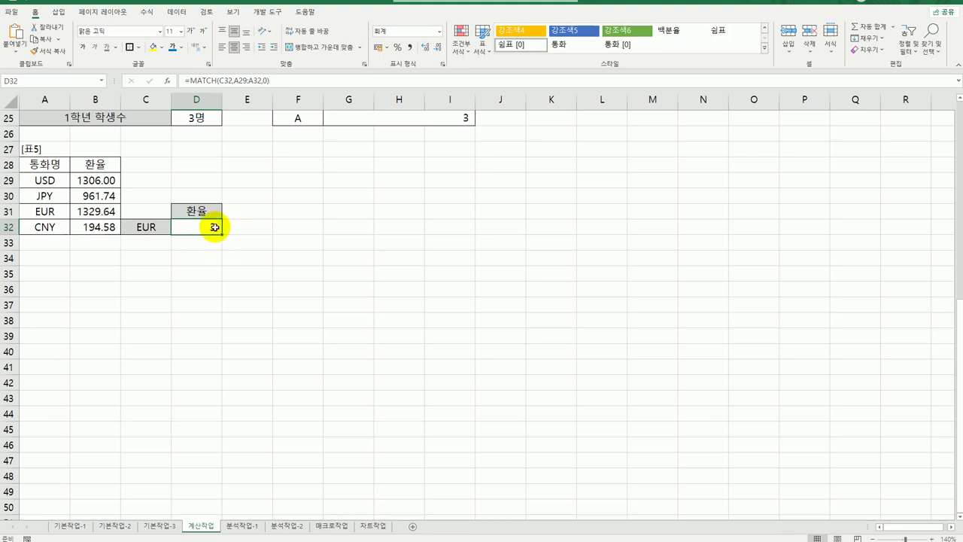
drag(96, 180, 99, 227)
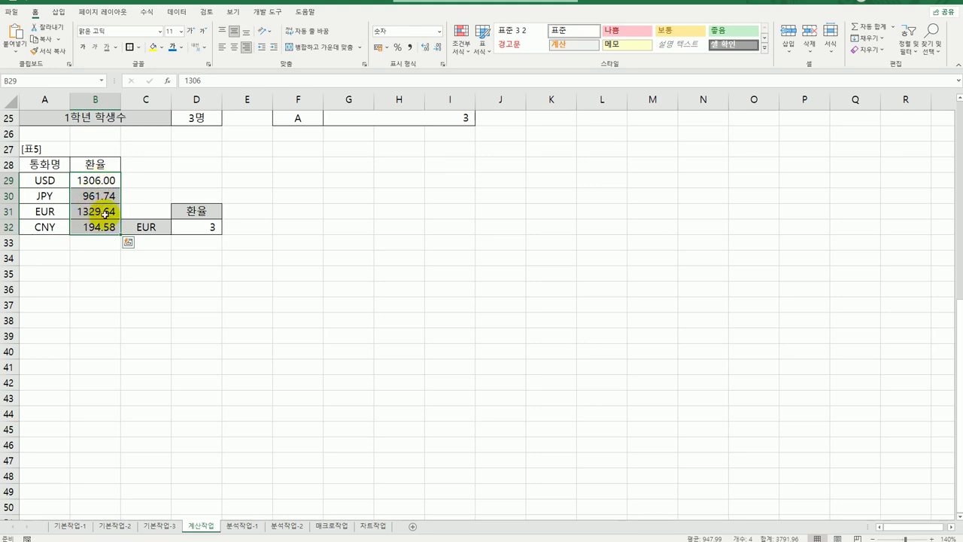
click(211, 228)
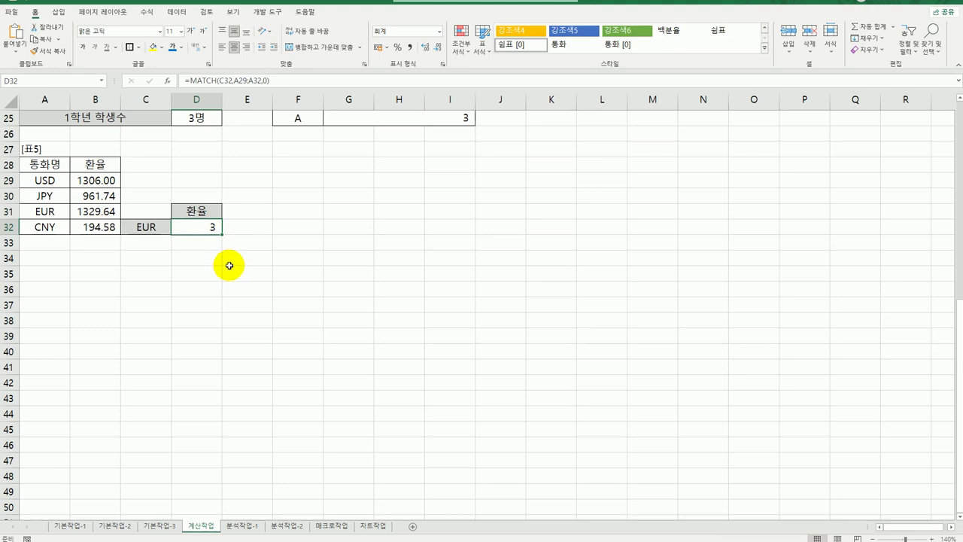
Step: Nest the MATCH formula in D32 inside an INDEX function, using the 환율 range B29:B32 as its array
double_click(192, 230)
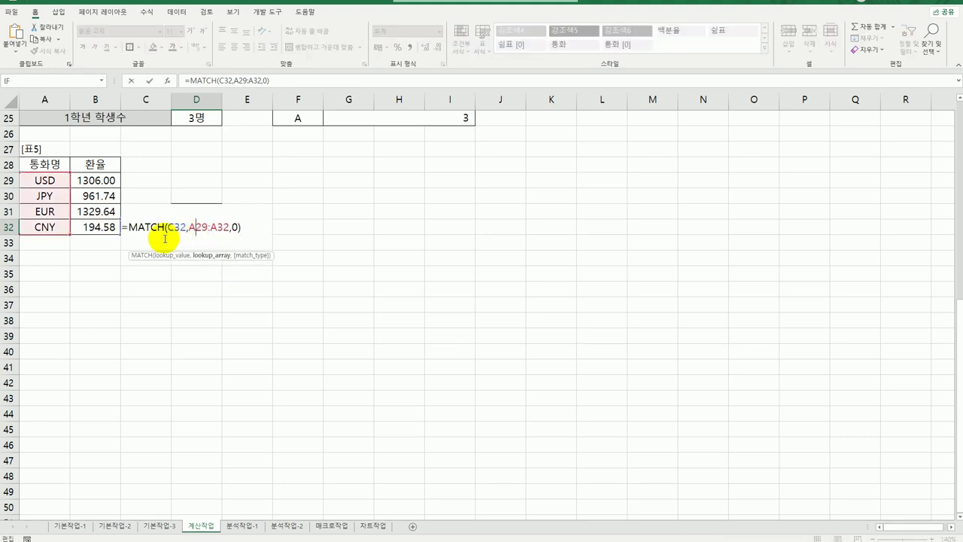
click(127, 227)
text(in)
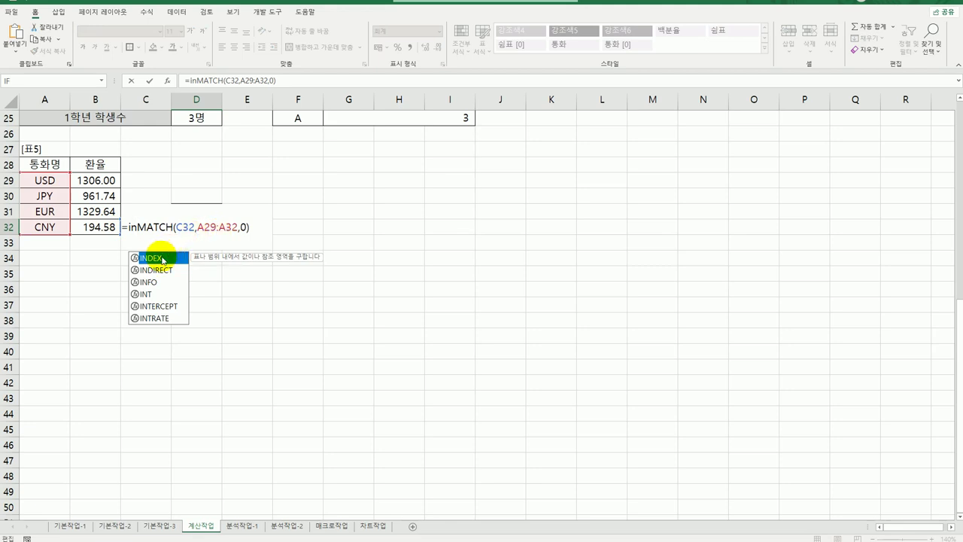
double_click(150, 258)
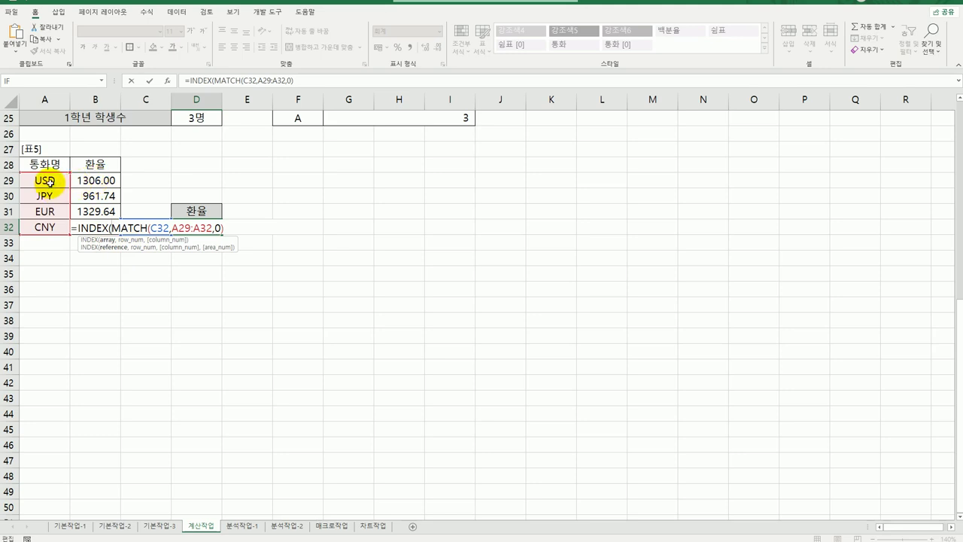
drag(47, 182, 96, 226)
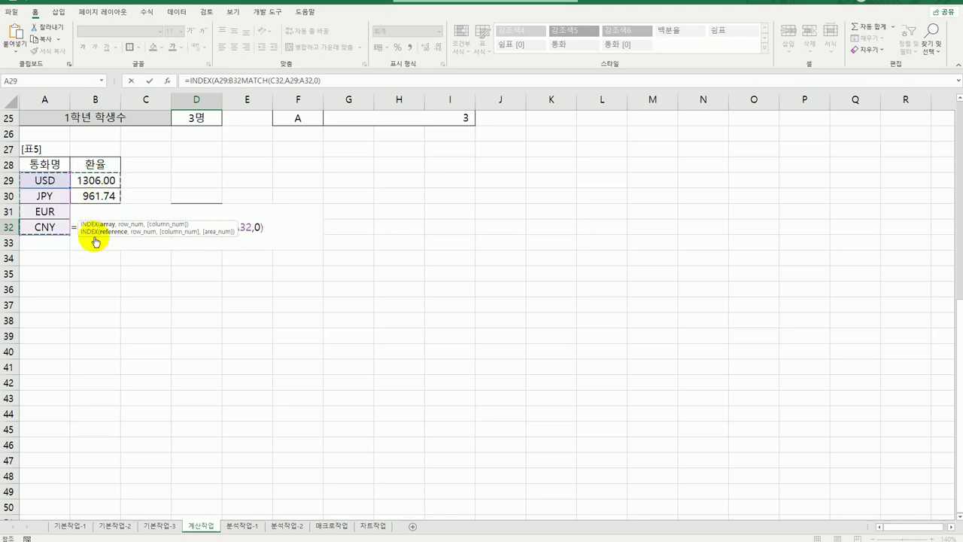
drag(97, 181, 100, 229)
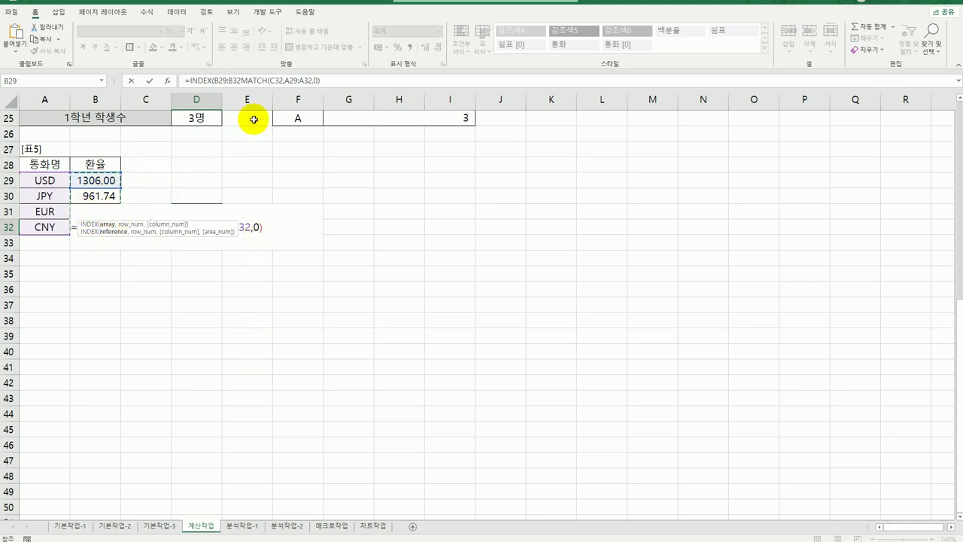
Step: Separate B29:B32 from MATCH with a comma so MATCH supplies INDEX's row number, and accept the formula in D32
click(239, 80)
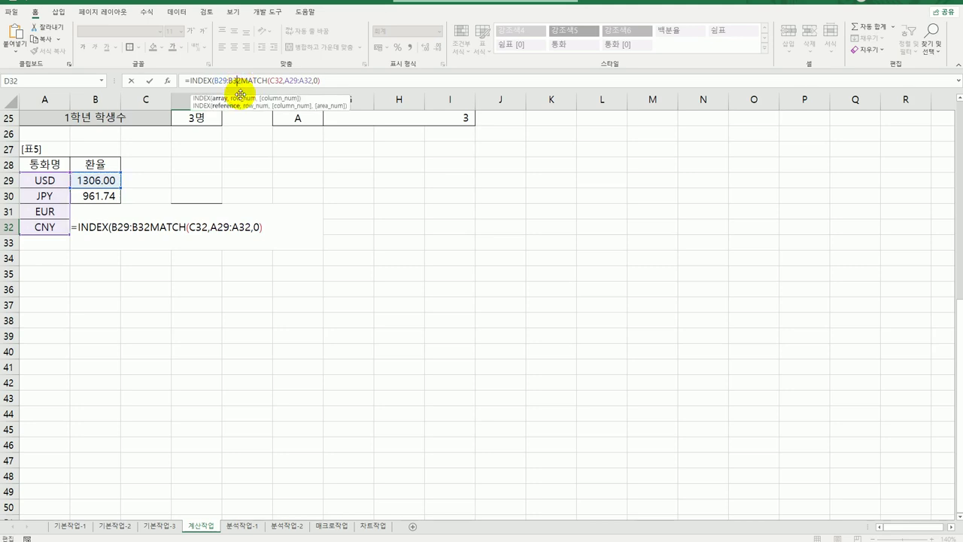
click(150, 227)
text(,)
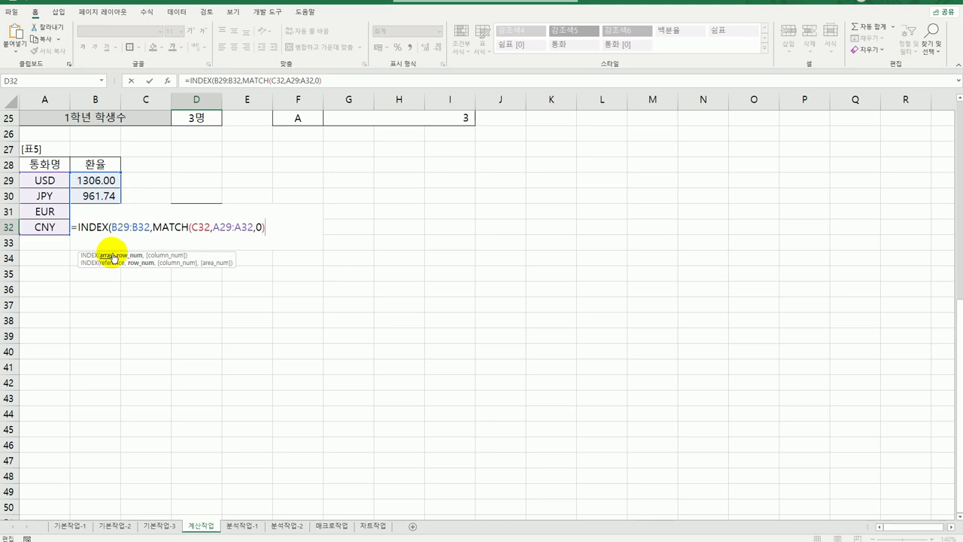
text(,)
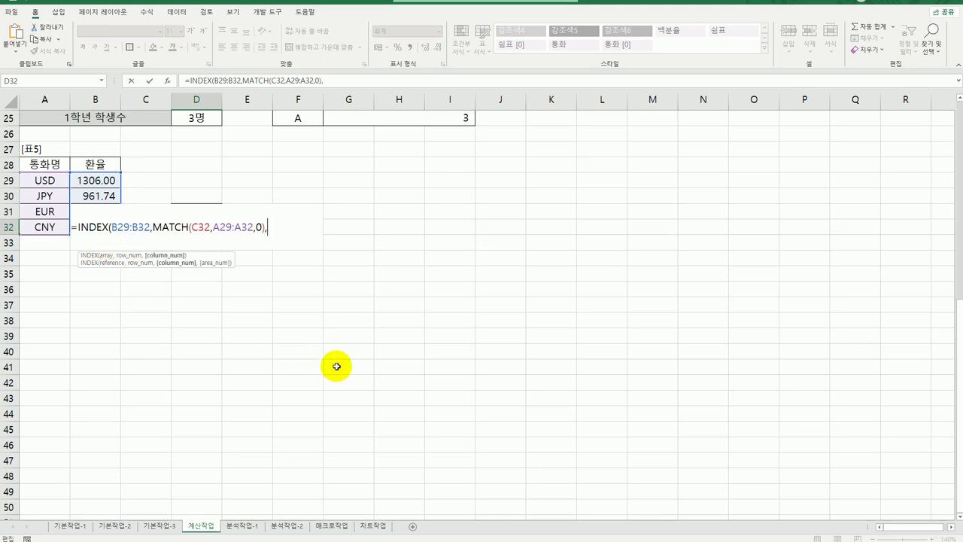
key(BackSpace)
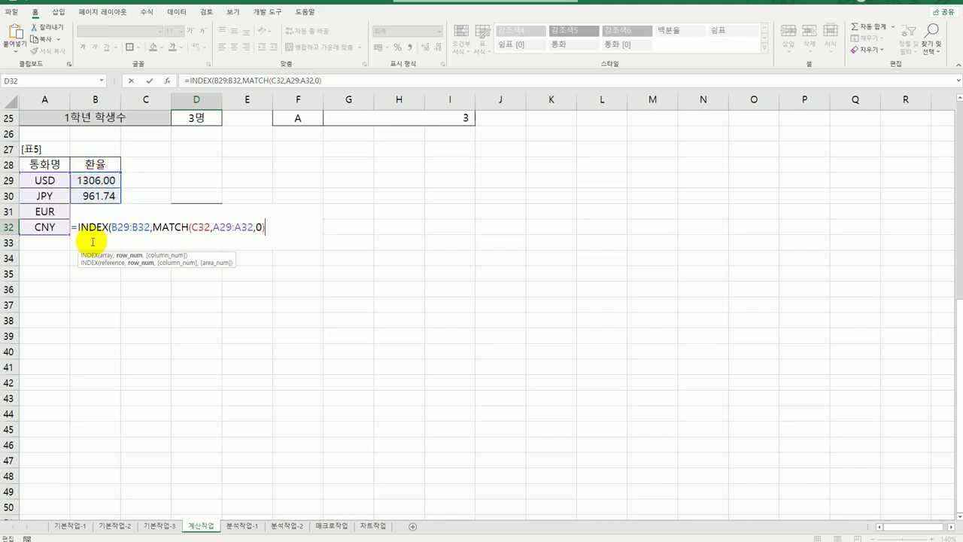
key(Return)
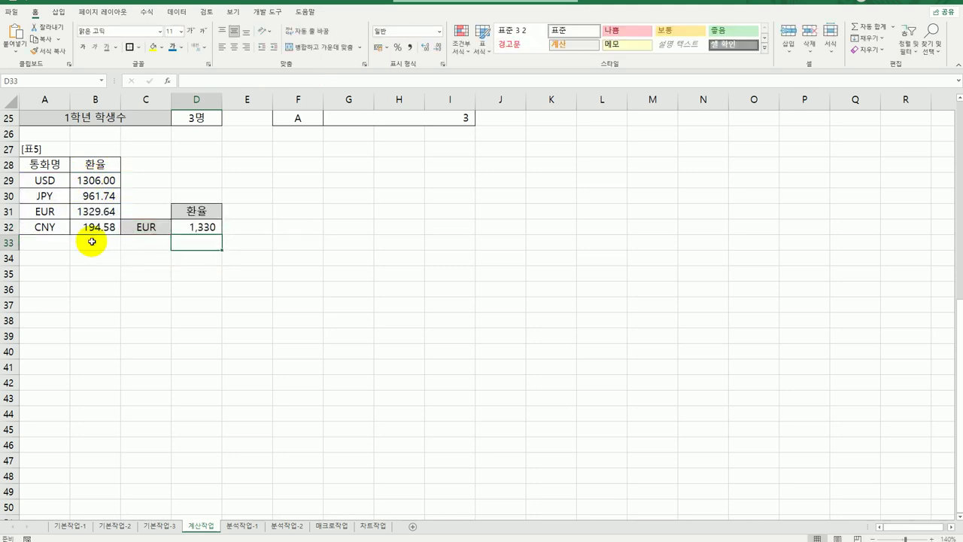
Step: Preview the D32 result in the 일반 number format to check its decimals, and leave the cell format unchanged
click(207, 225)
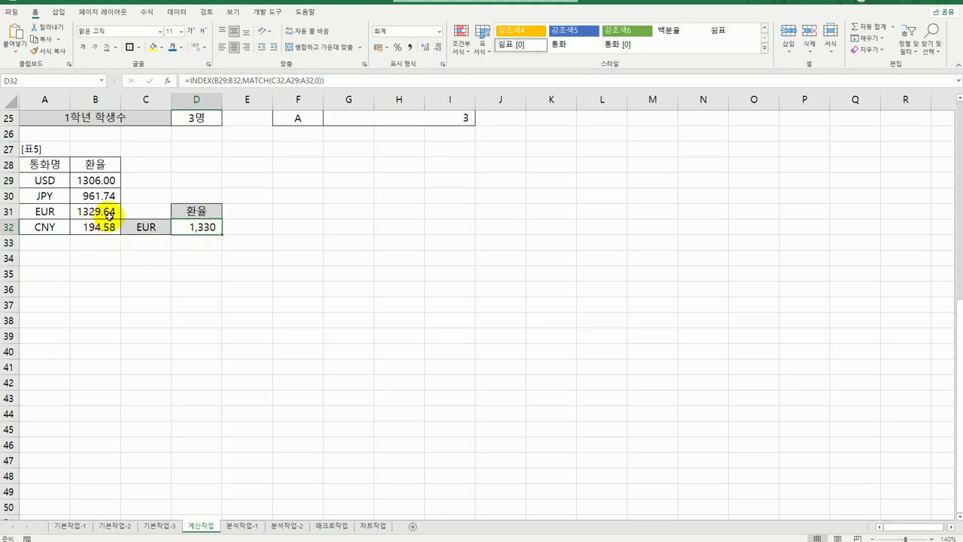
right_click(205, 230)
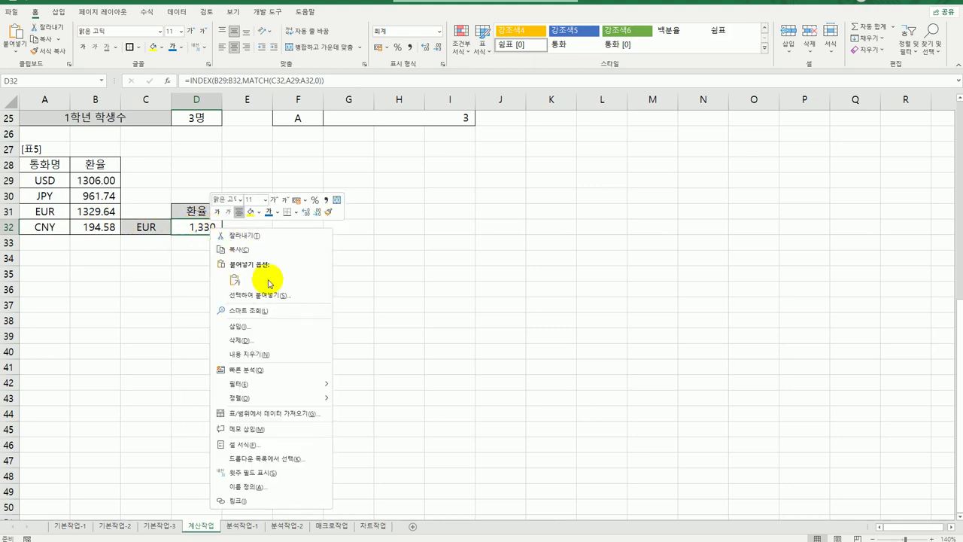
click(277, 444)
drag(280, 313, 431, 185)
click(319, 220)
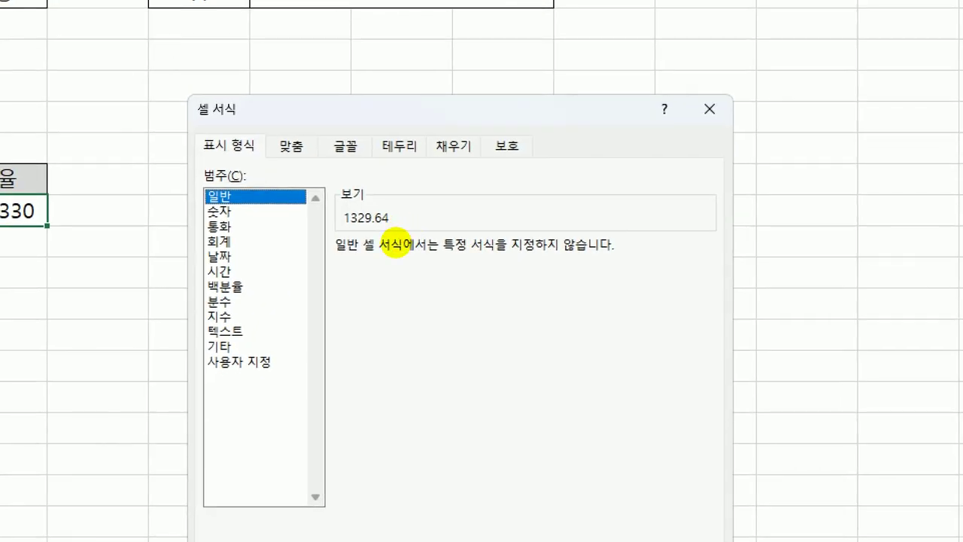
mouse_move(423, 208)
mouse_down()
mouse_move(376, 215)
mouse_move(391, 220)
mouse_up()
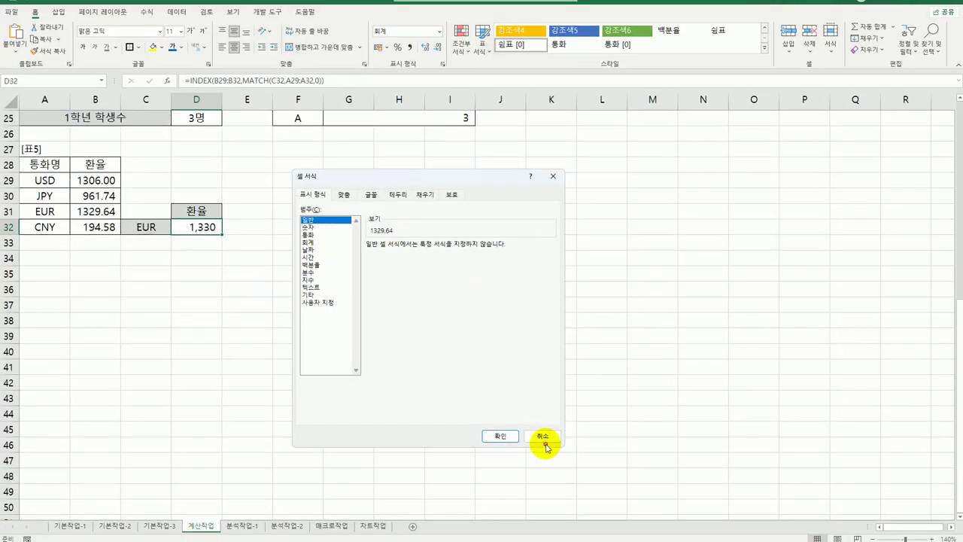
click(543, 437)
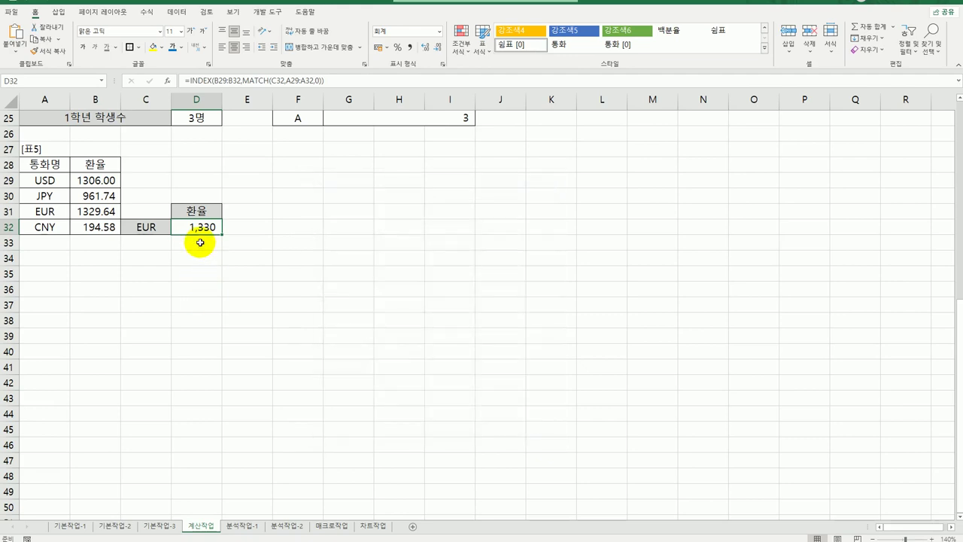
Step: Wrap the INDEX formula in D32 in TRUNC to drop the decimals, add the closing parenthesis and accept it
double_click(194, 235)
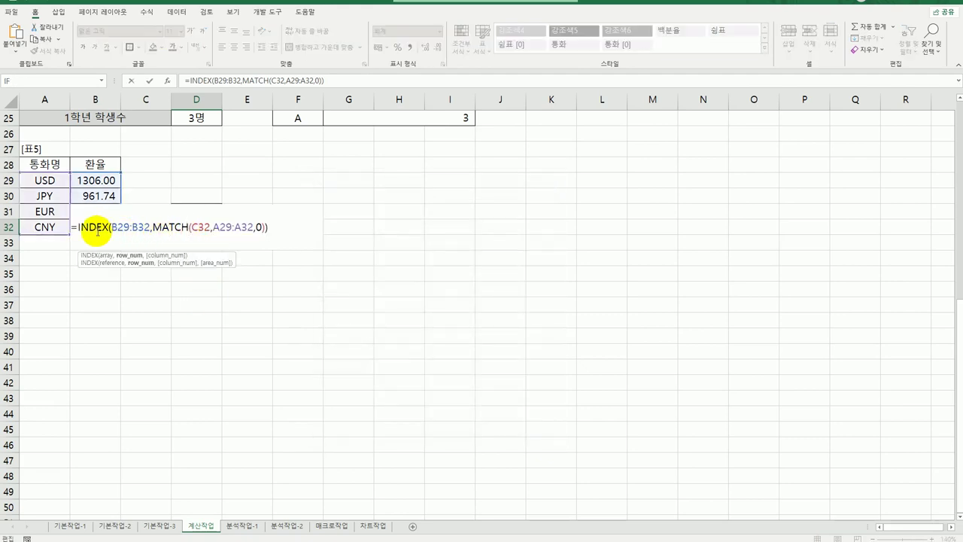
click(76, 227)
text(tr)
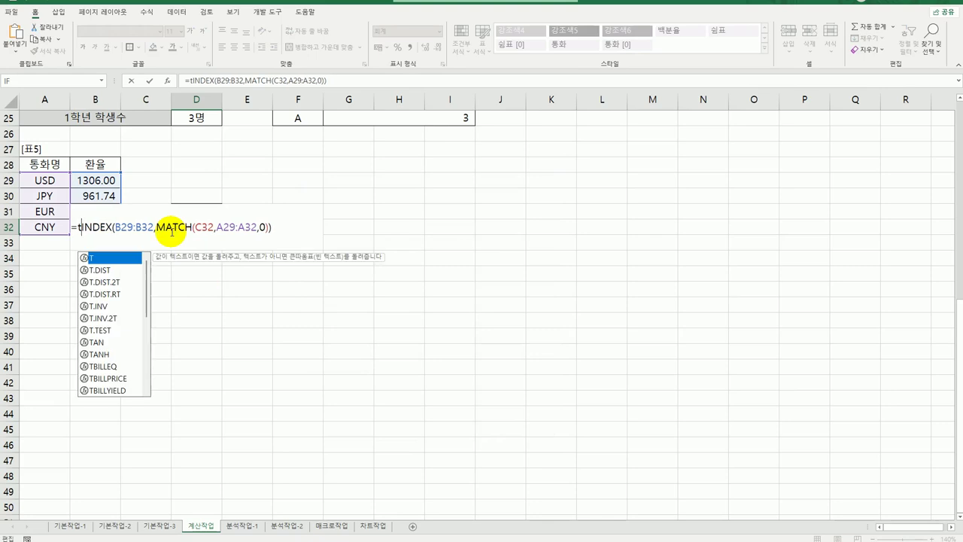
text(u)
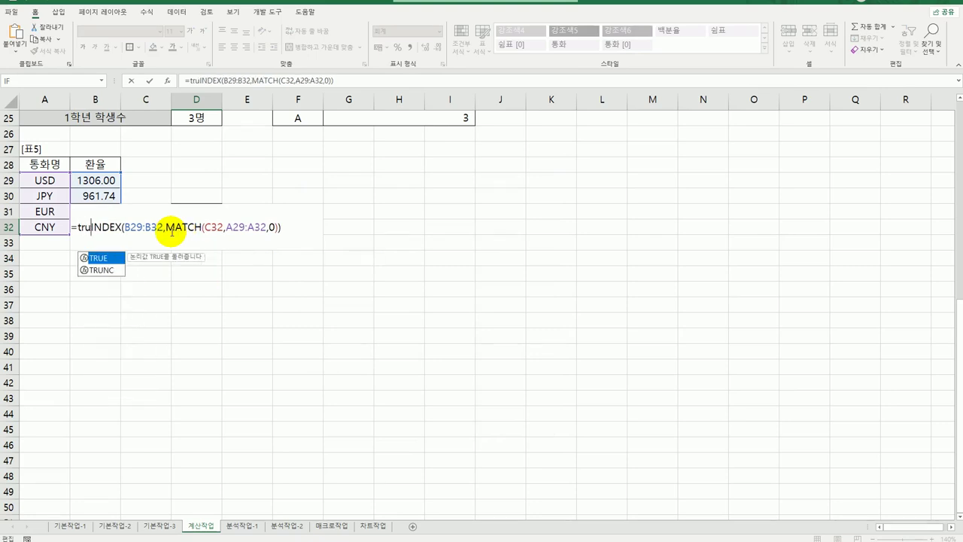
click(107, 270)
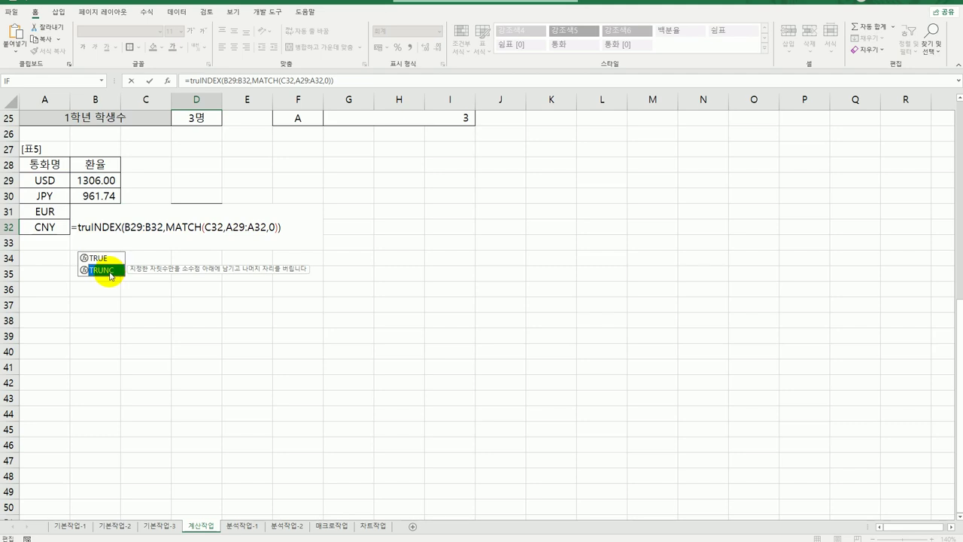
double_click(108, 270)
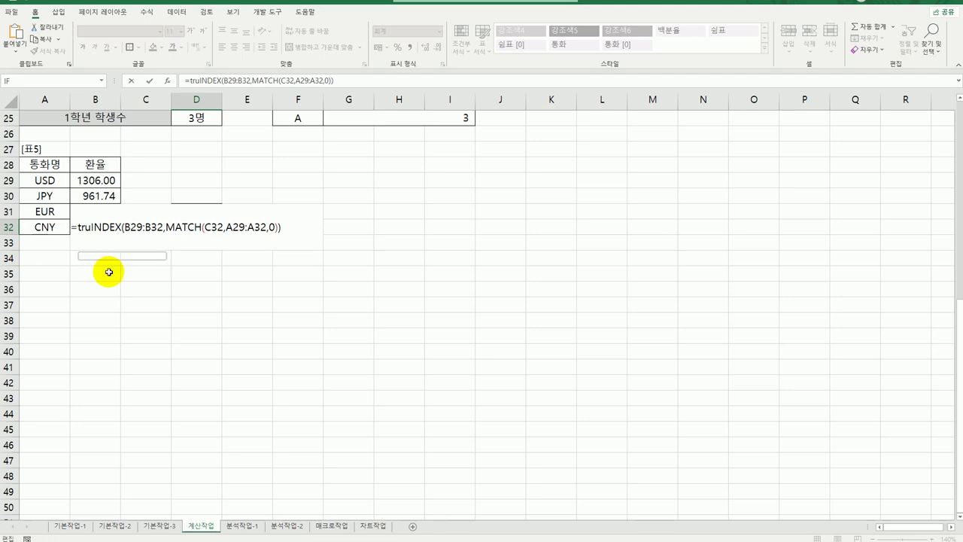
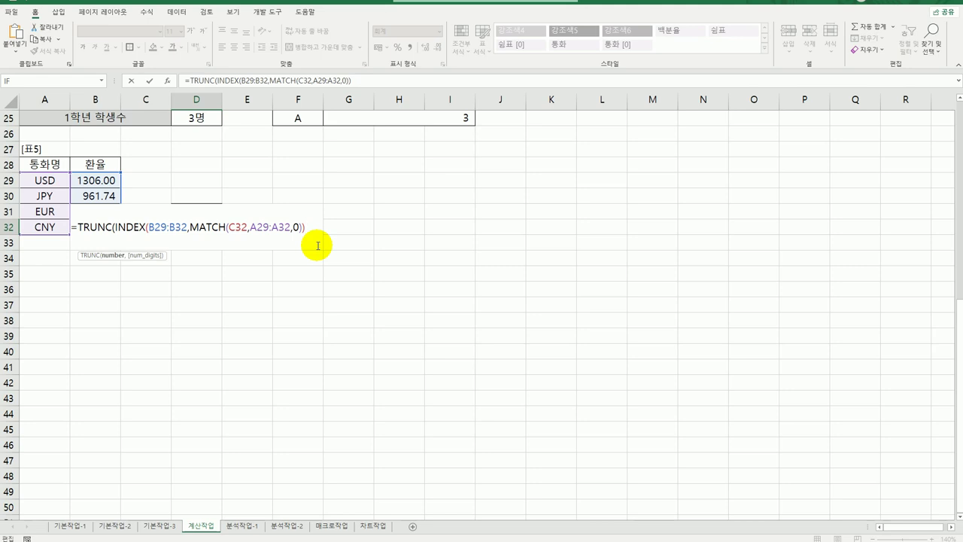
text())
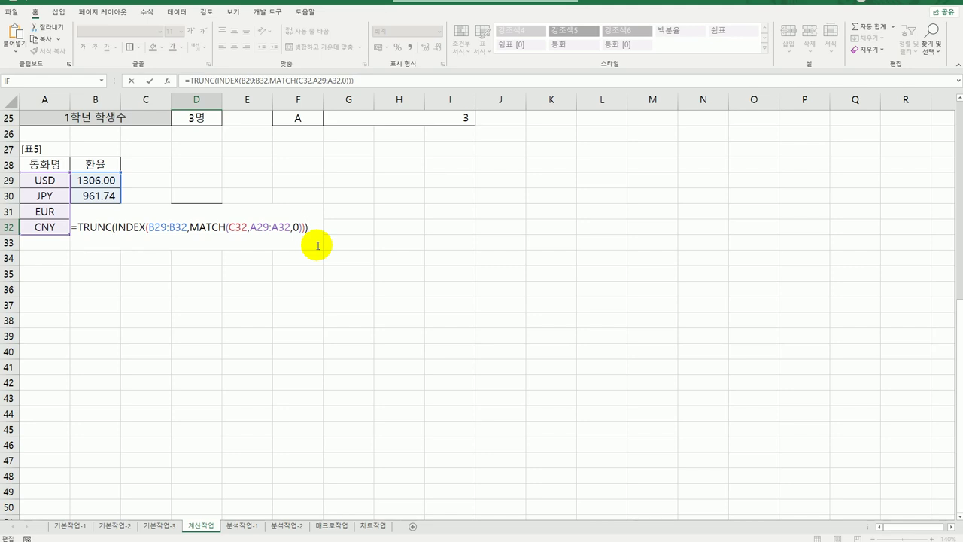
key(Return)
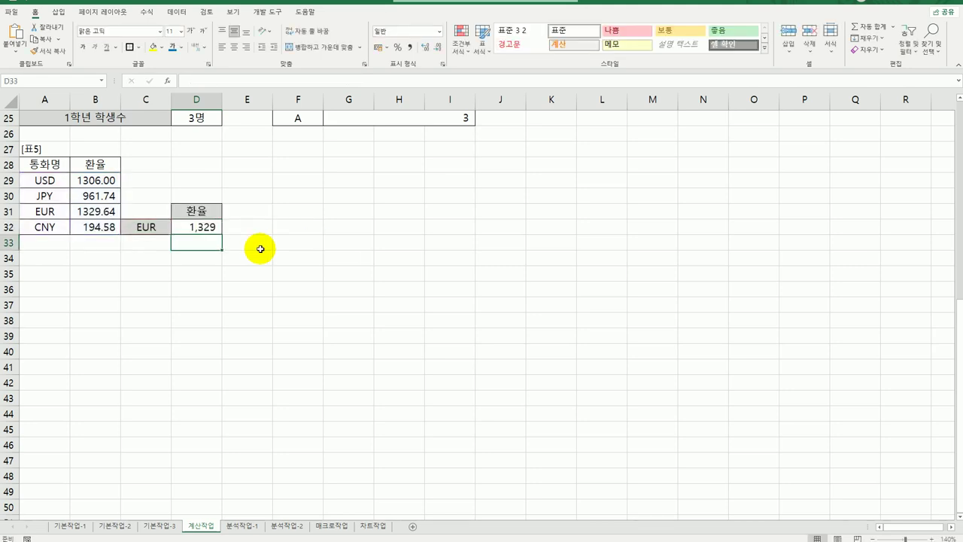
click(210, 229)
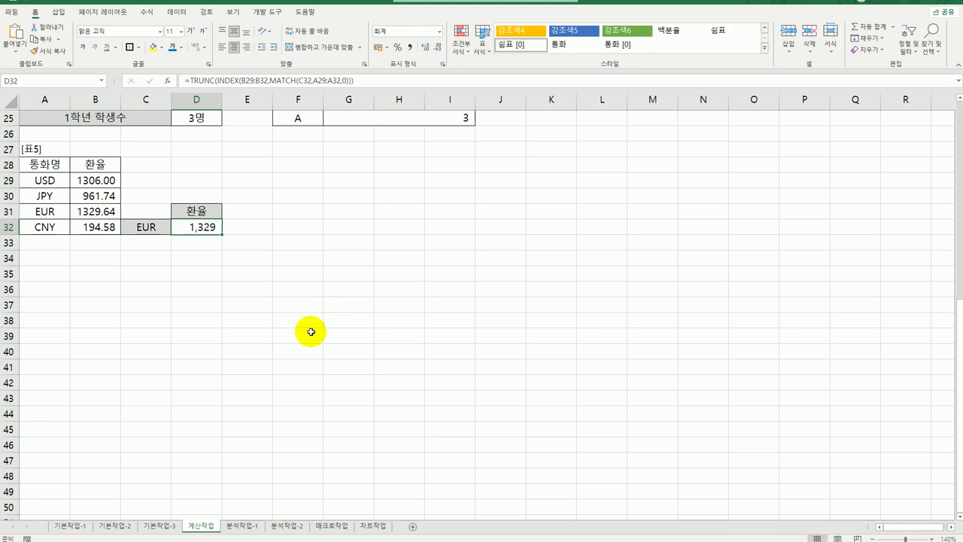
scroll(337, 347, up, 4)
scroll(337, 347, up, 4)
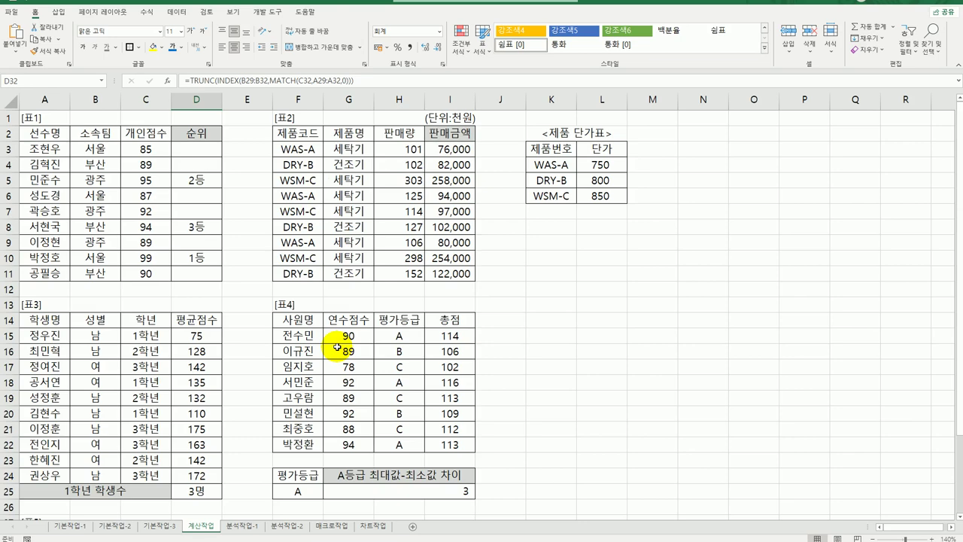
Step: Sort the 부서별 급여 현황 table on the 분석작업-1 sheet by 부서 in descending order
click(241, 527)
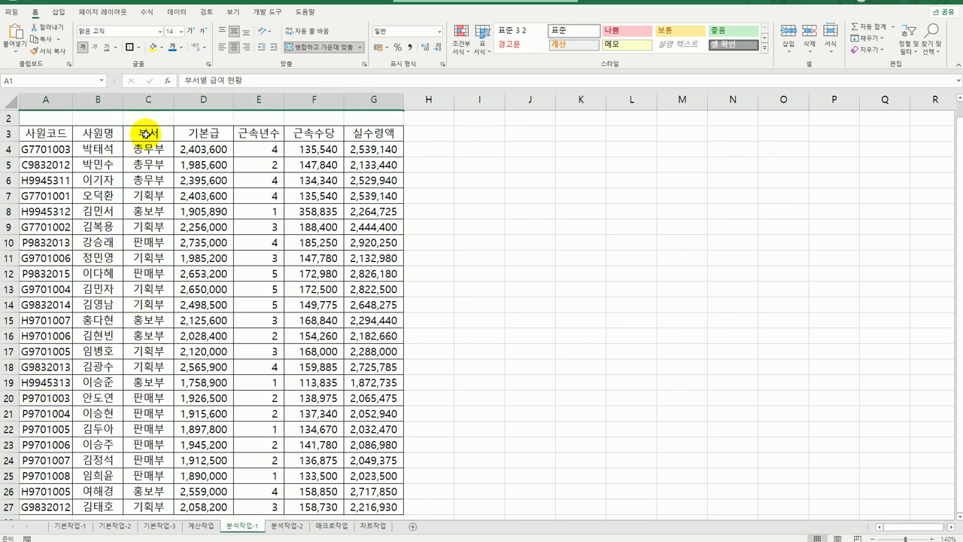
click(147, 133)
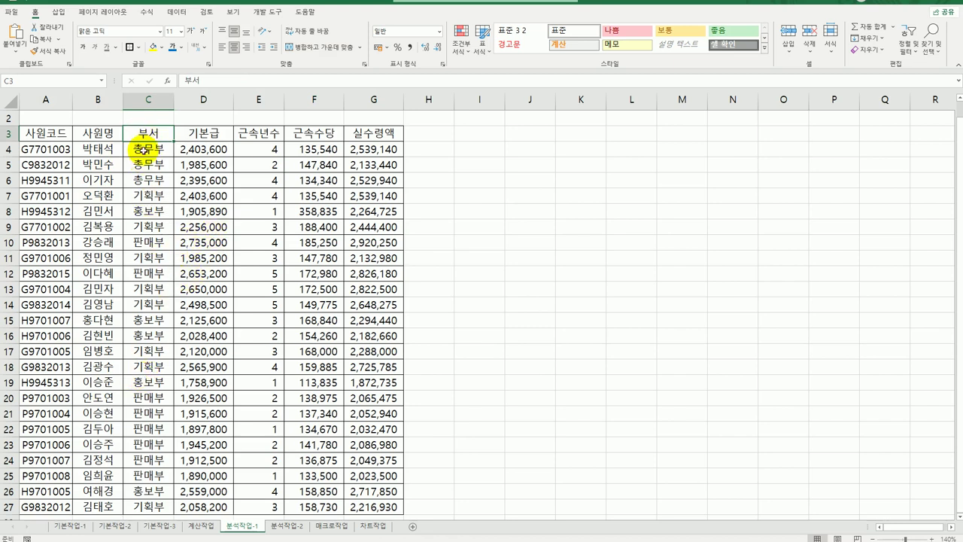
click(144, 213)
click(132, 334)
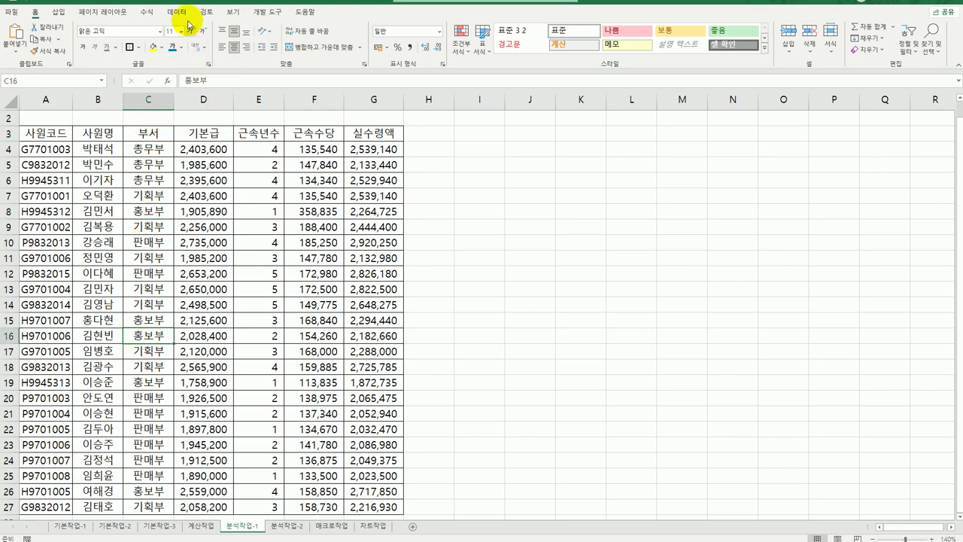
click(180, 12)
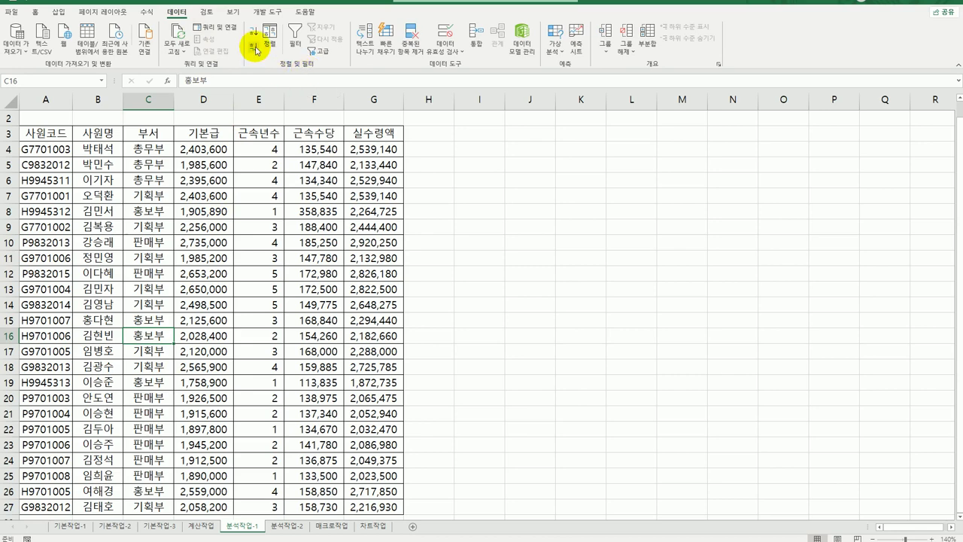
click(255, 48)
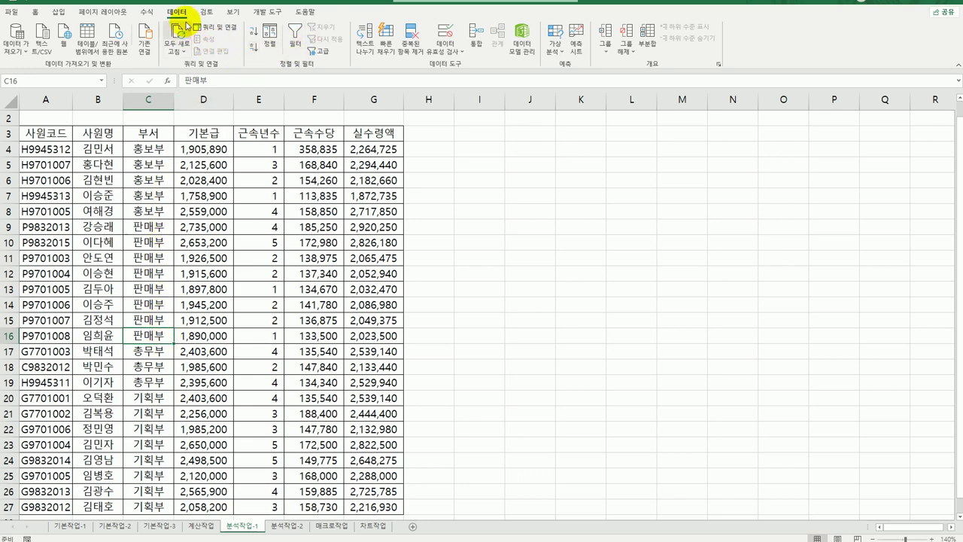
Step: Add subtotals grouped by 부서 using 평균 for 기본급 and 근속수당 only, and auto-fit the width of column C
click(647, 37)
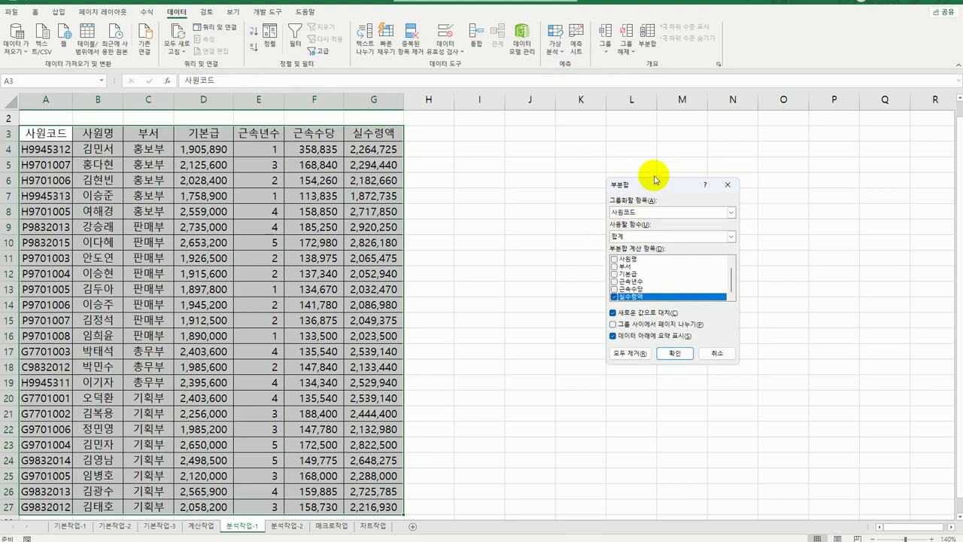
drag(655, 179, 516, 152)
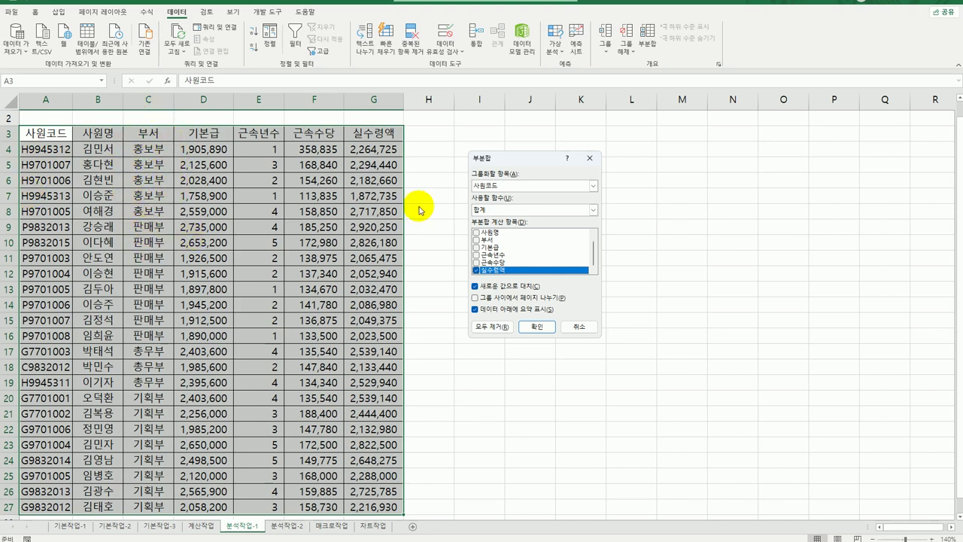
click(504, 187)
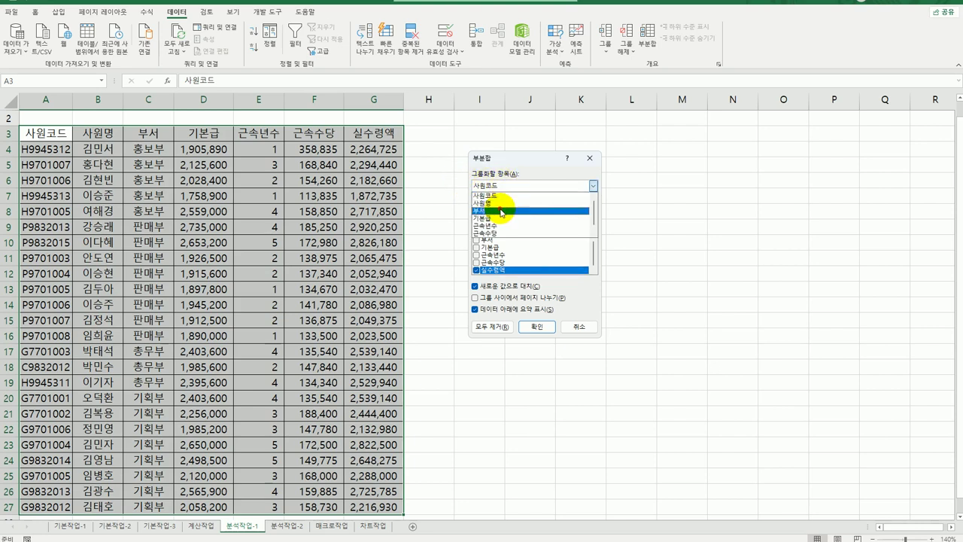
click(507, 213)
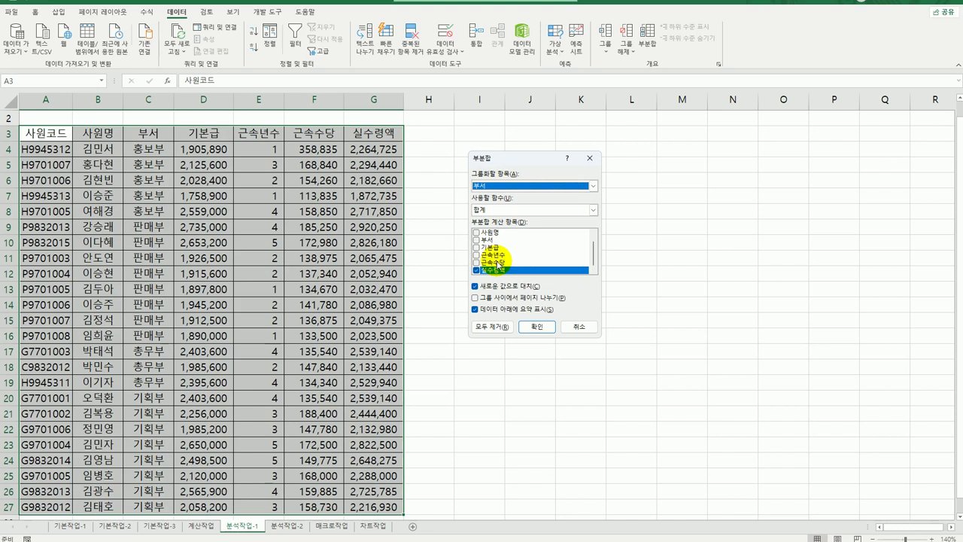
click(511, 209)
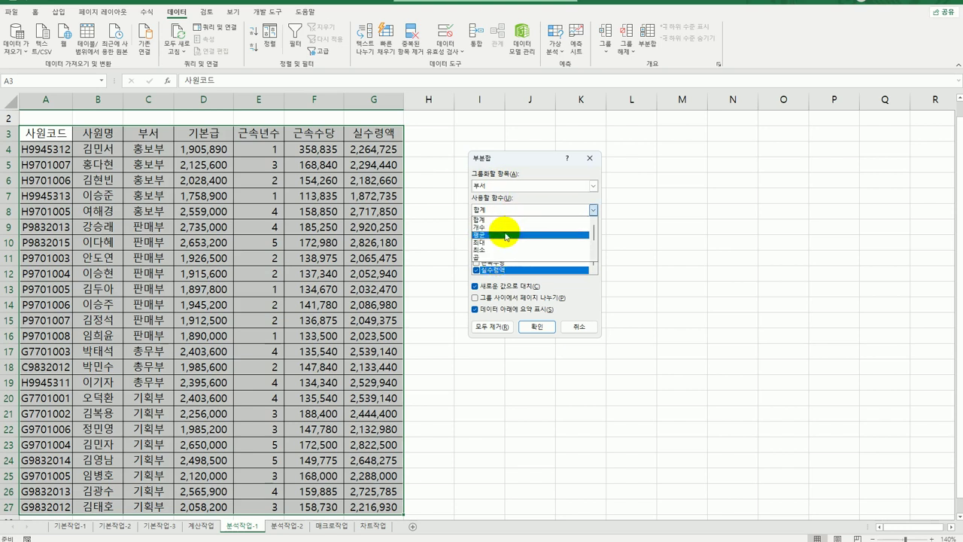
click(505, 235)
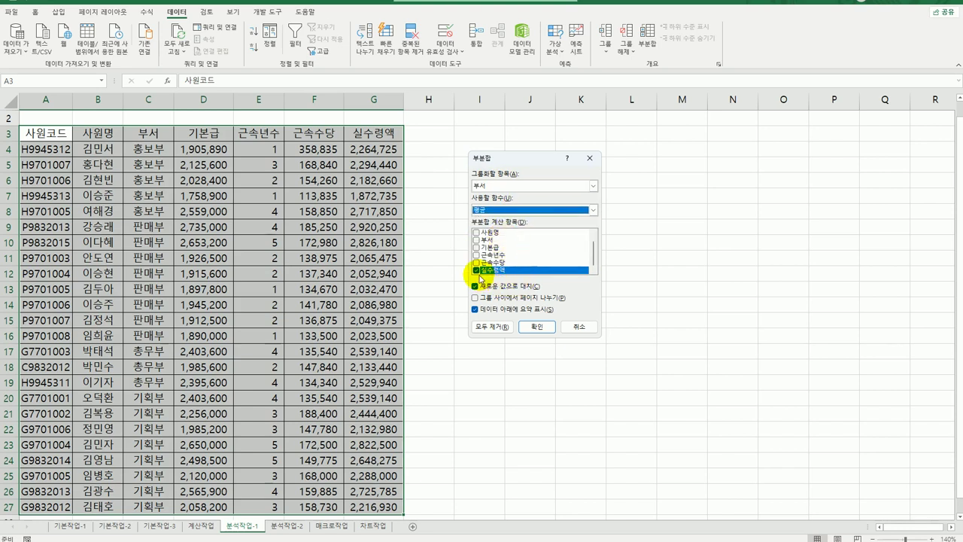
click(477, 270)
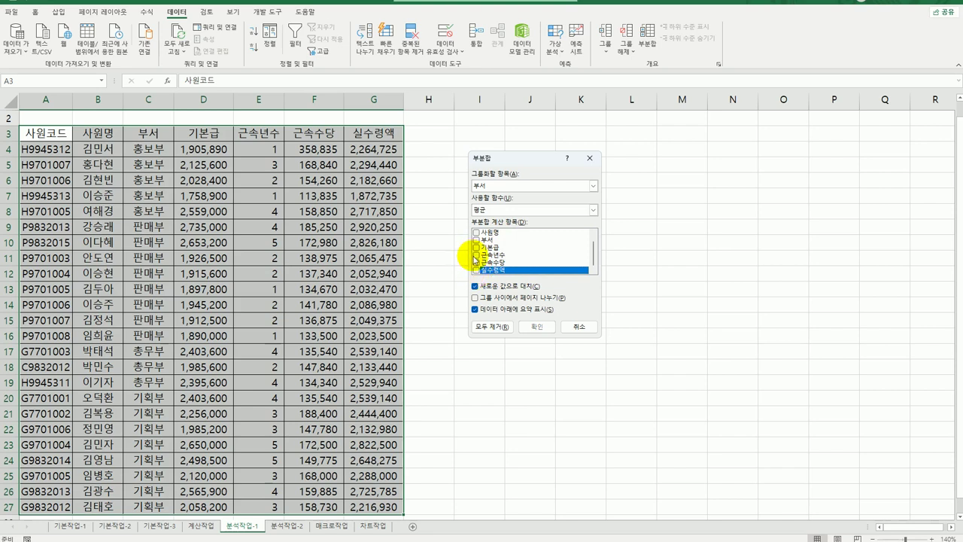
click(476, 248)
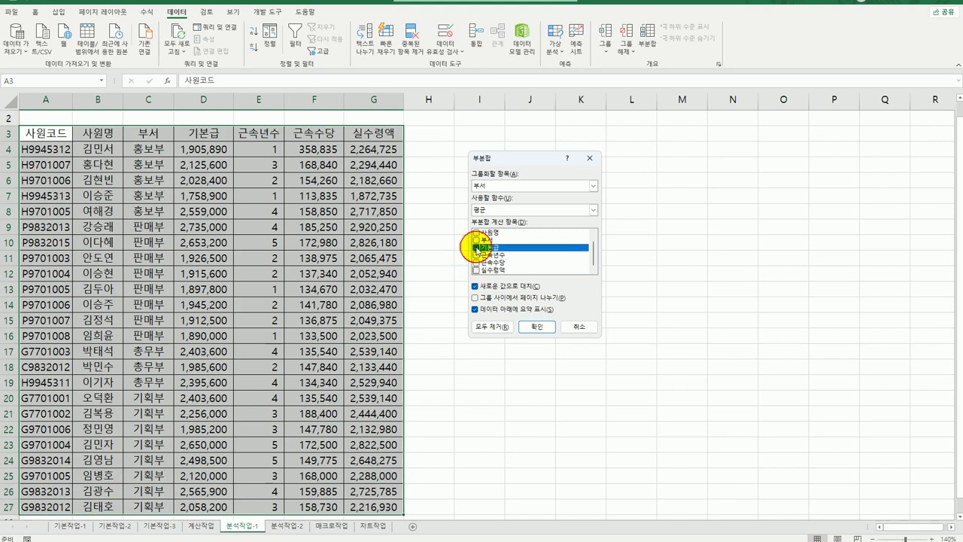
click(476, 262)
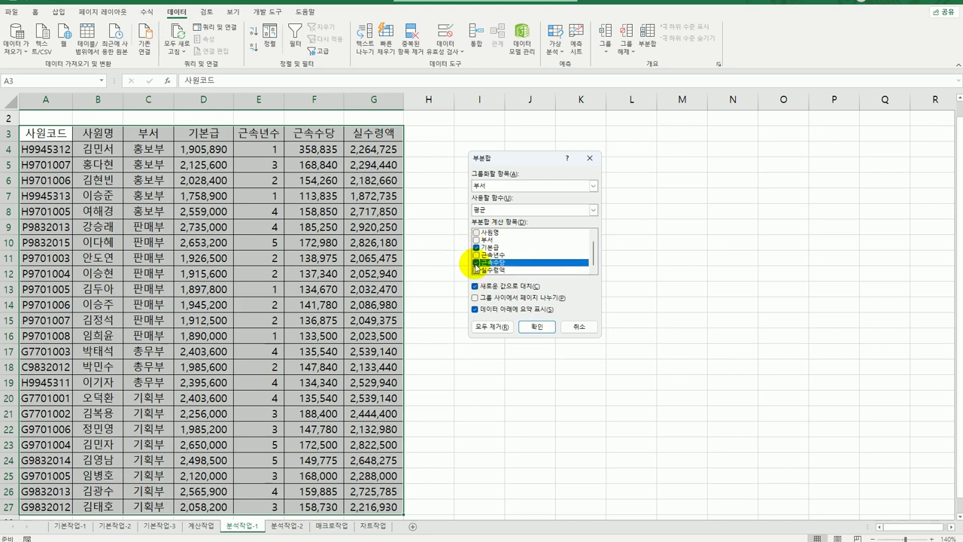
click(536, 327)
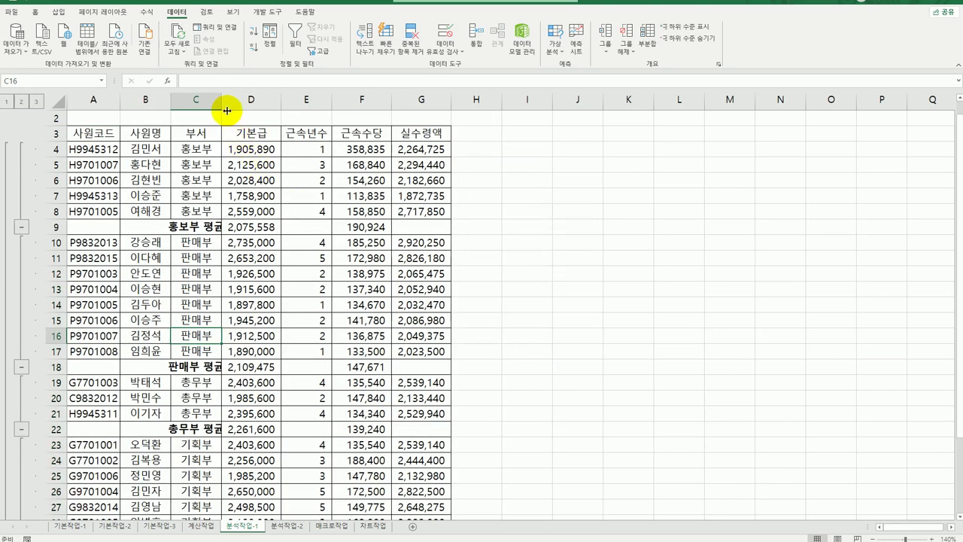
double_click(224, 106)
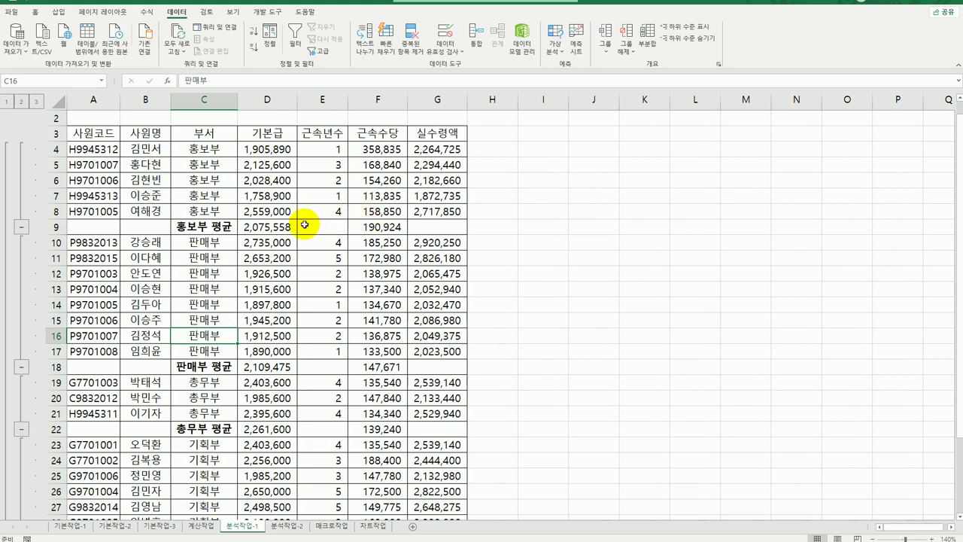
Step: Add a second subtotal grouped by 부서 using 최대 for 실수령액 only, with 새로운 값으로 대치 turned off to keep the averages
click(395, 230)
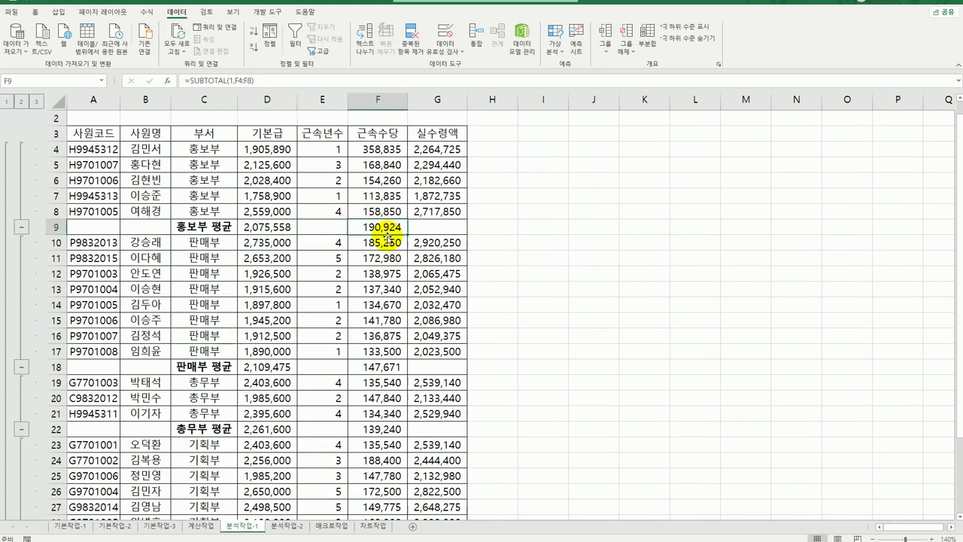
click(648, 37)
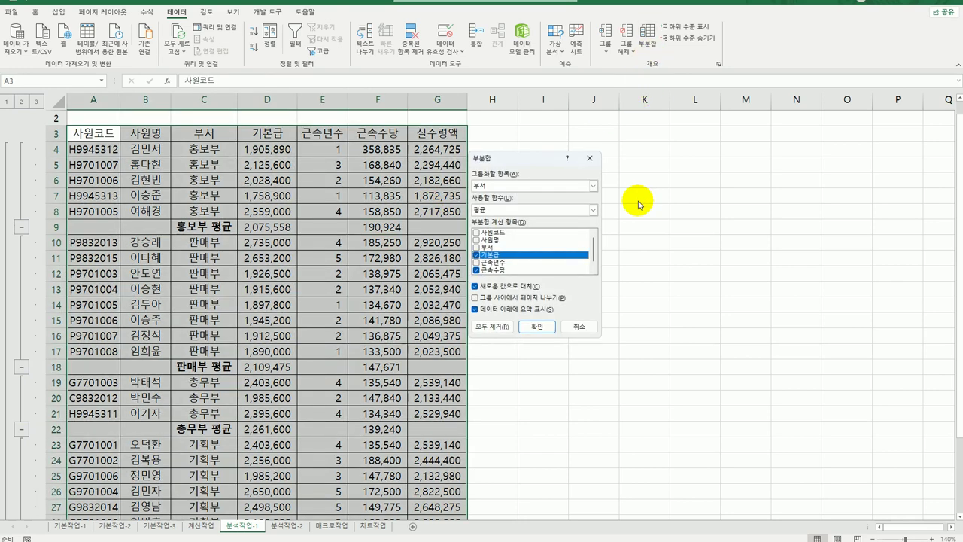
drag(533, 165, 573, 156)
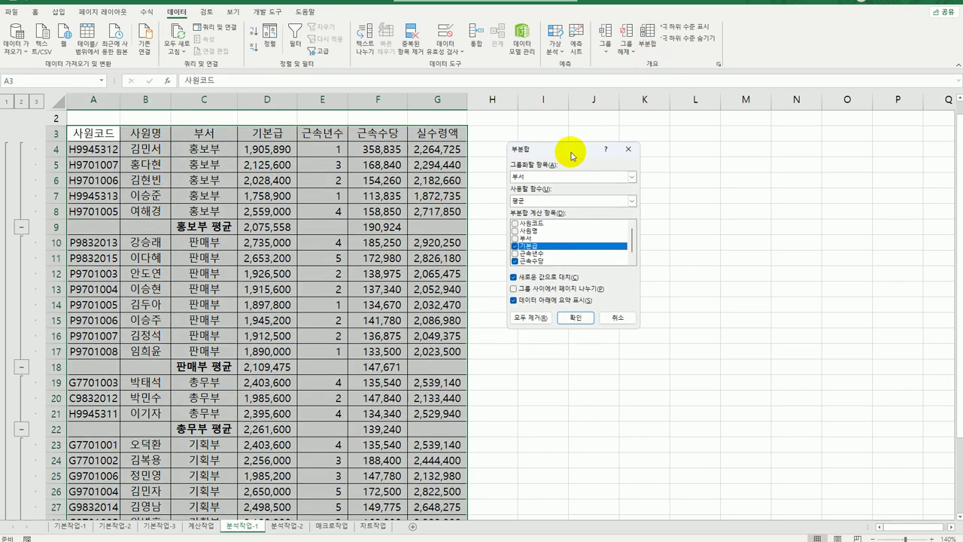
click(558, 201)
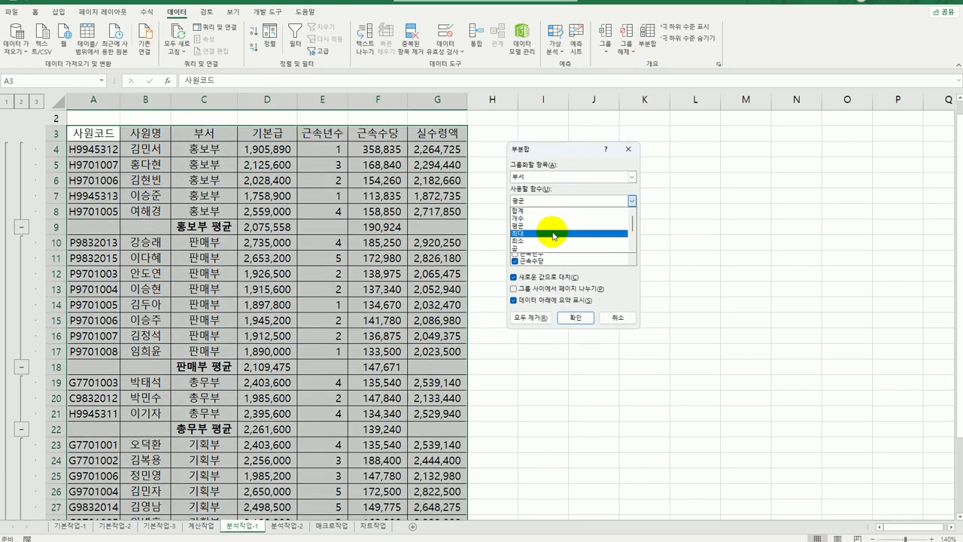
click(554, 234)
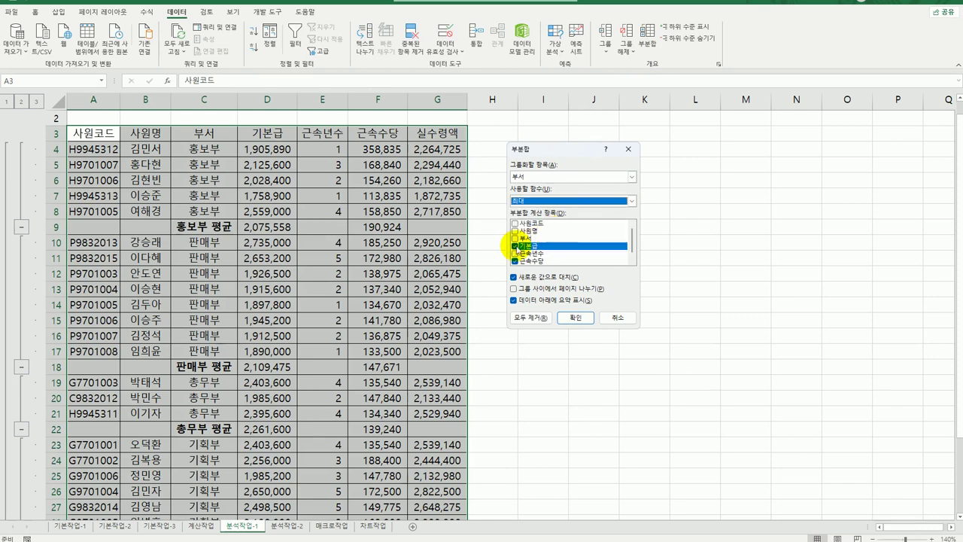
click(514, 246)
click(515, 261)
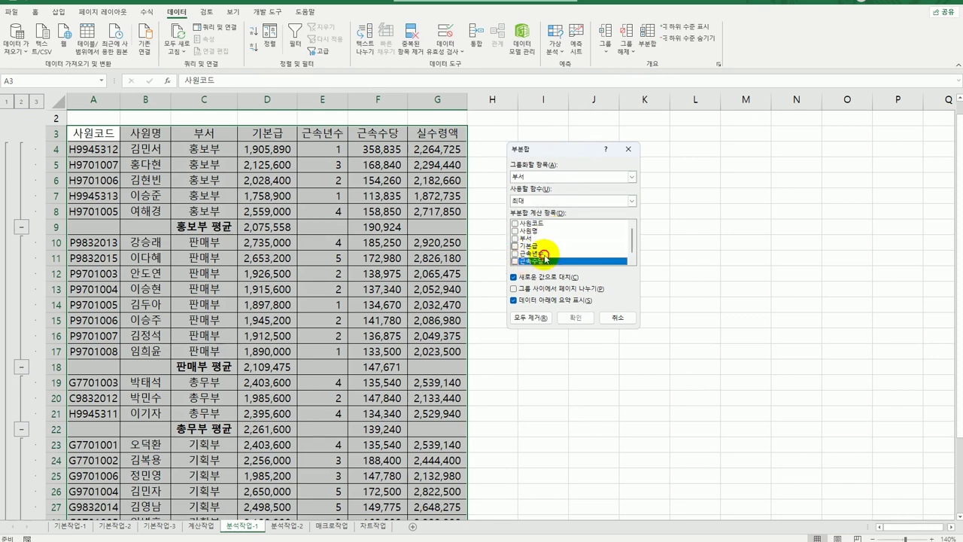
drag(632, 243, 633, 253)
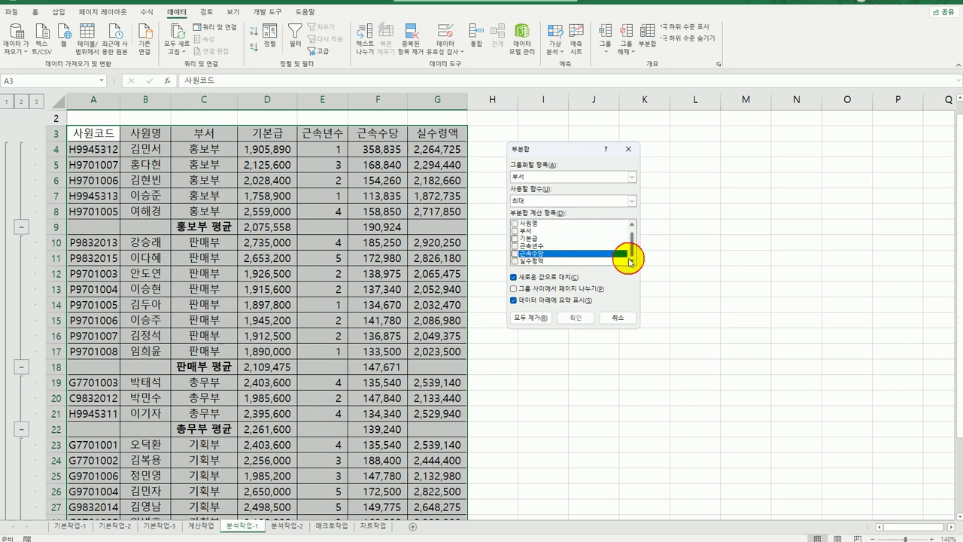
click(516, 261)
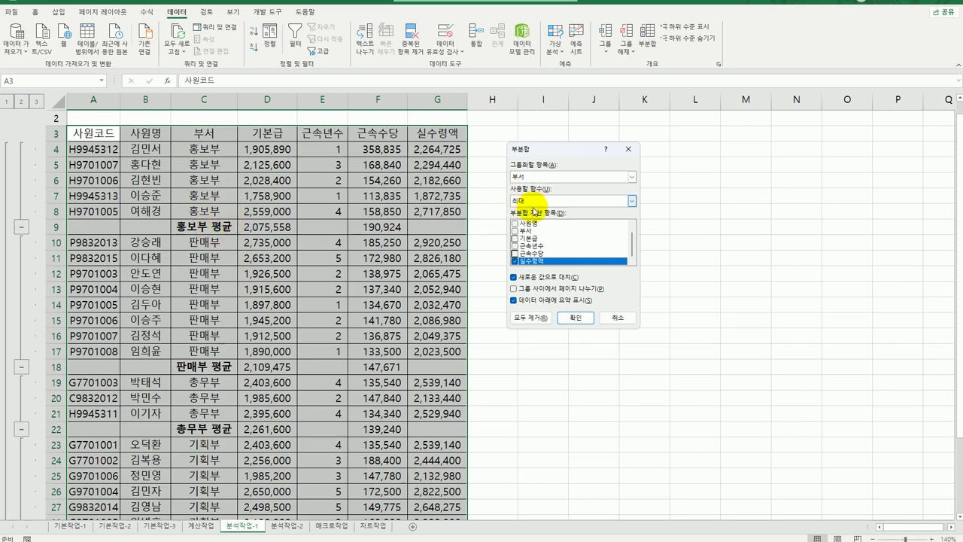
click(550, 283)
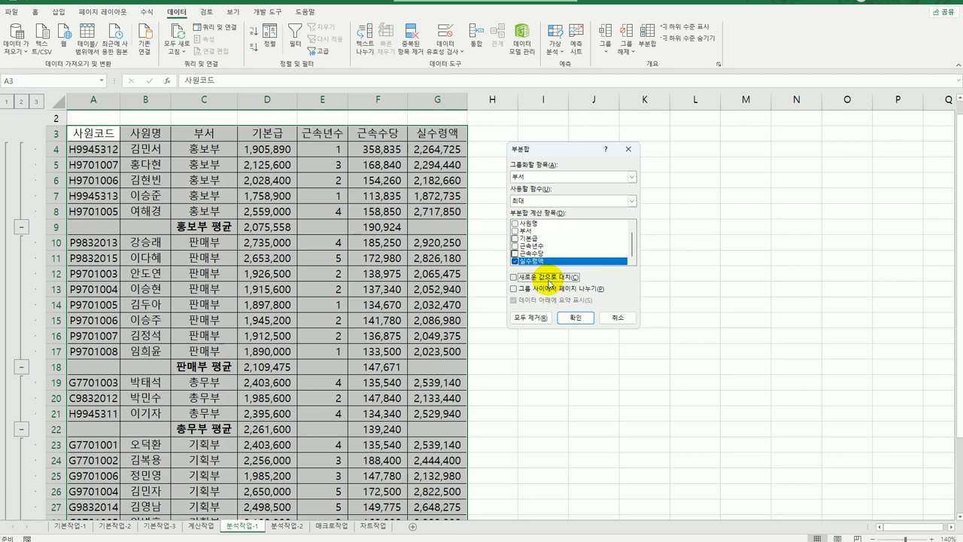
click(575, 323)
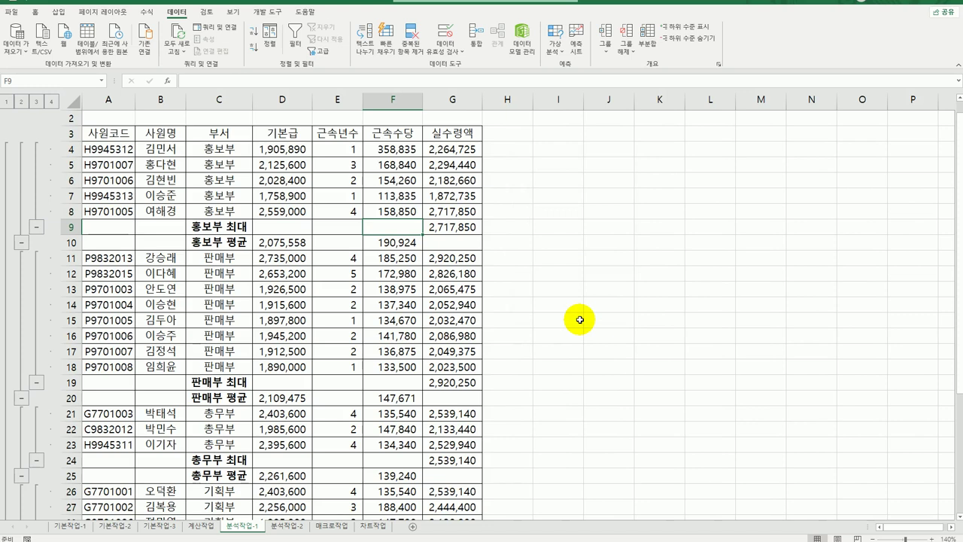
click(580, 320)
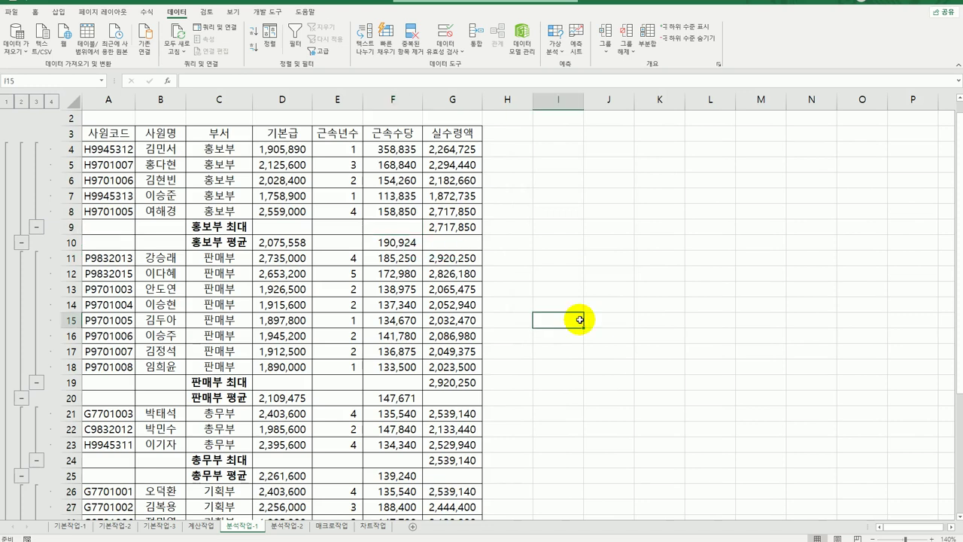
scroll(579, 319, up, 1)
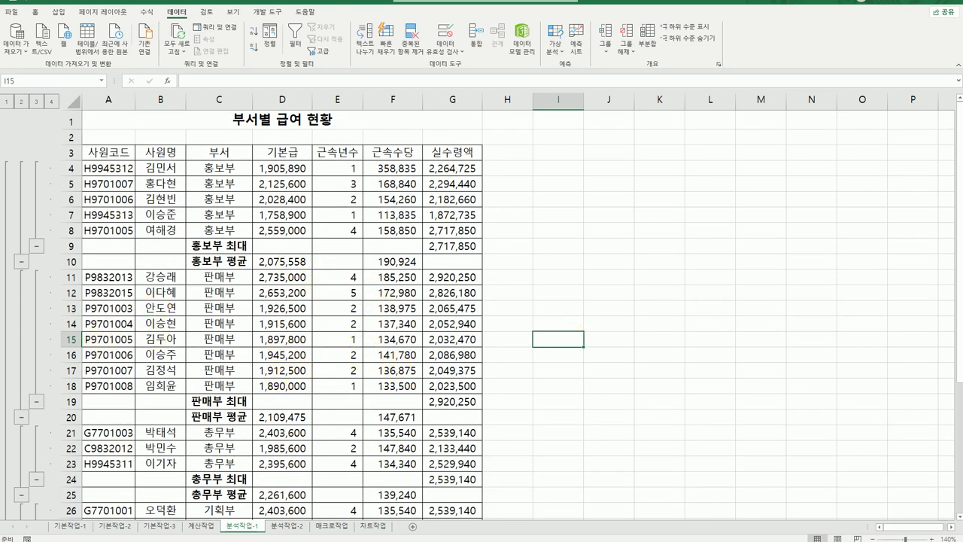
Step: Create a pivot table from the A3:H21 data on 분석작업-2, placed on the same worksheet at cell A26
click(278, 529)
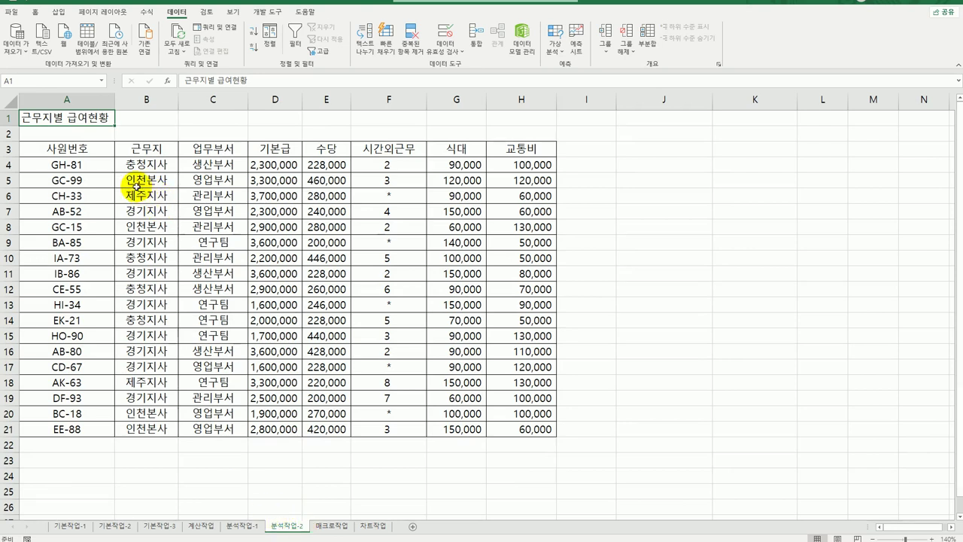
click(137, 186)
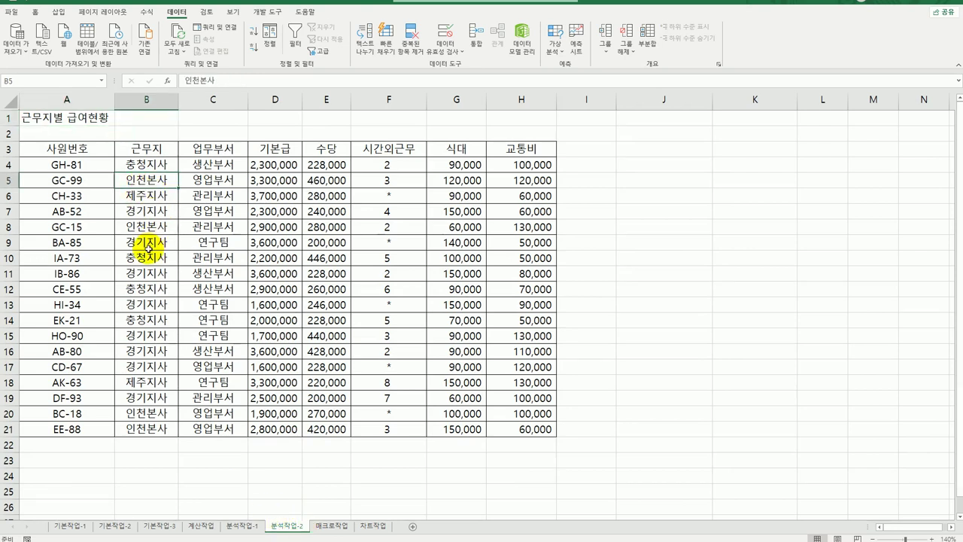
click(59, 14)
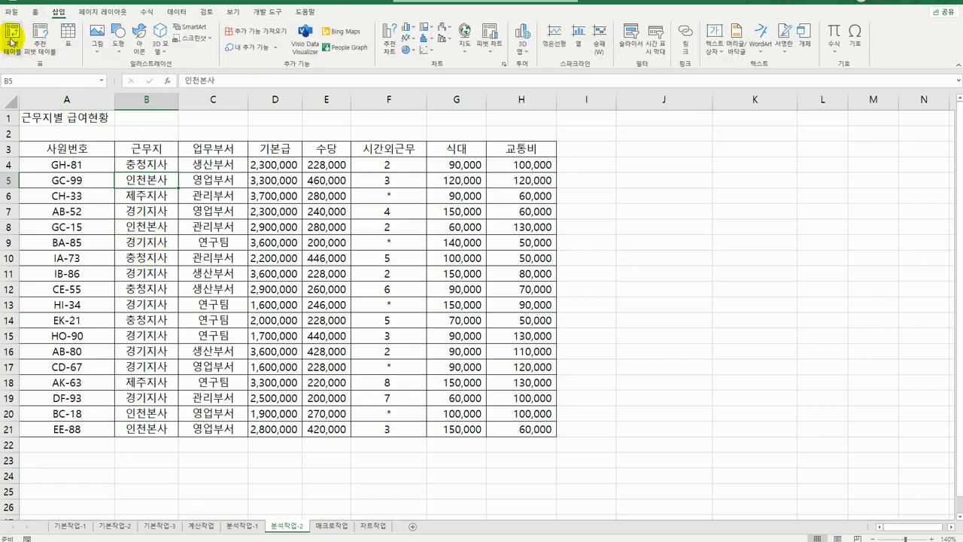
click(11, 36)
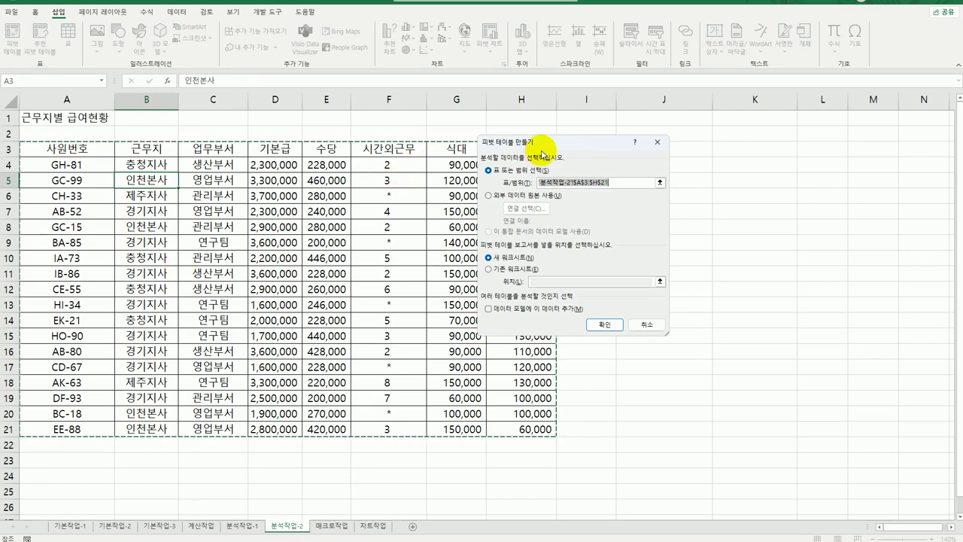
drag(541, 154, 666, 175)
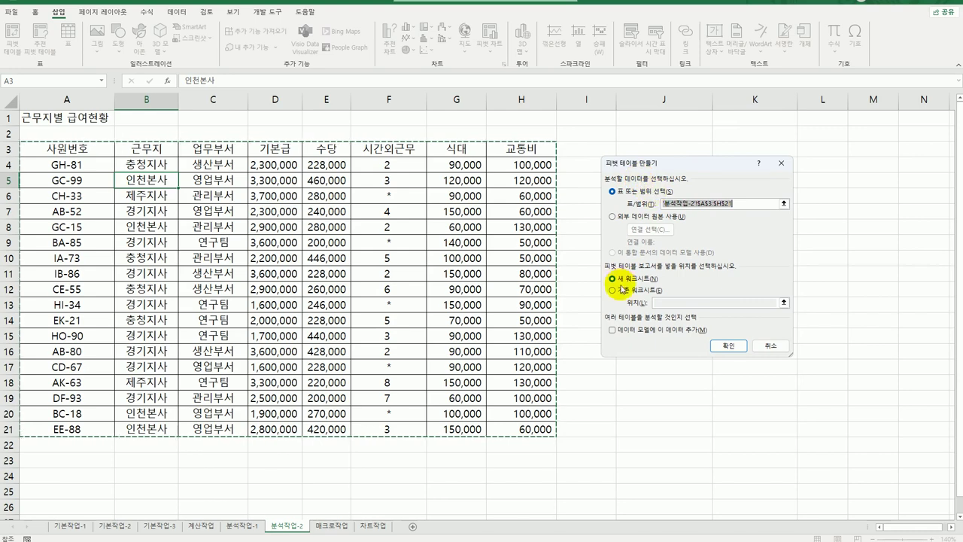
click(620, 289)
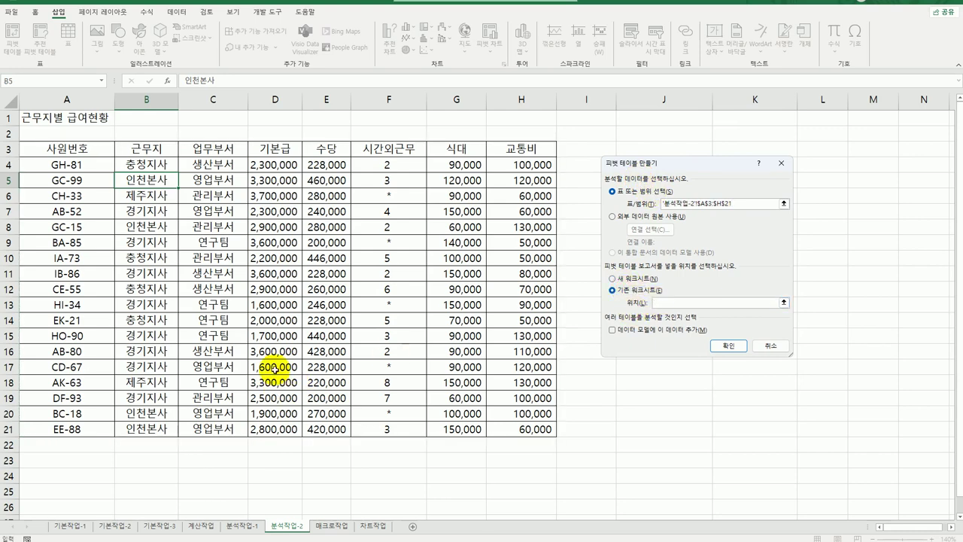
scroll(274, 367, down, 2)
click(79, 415)
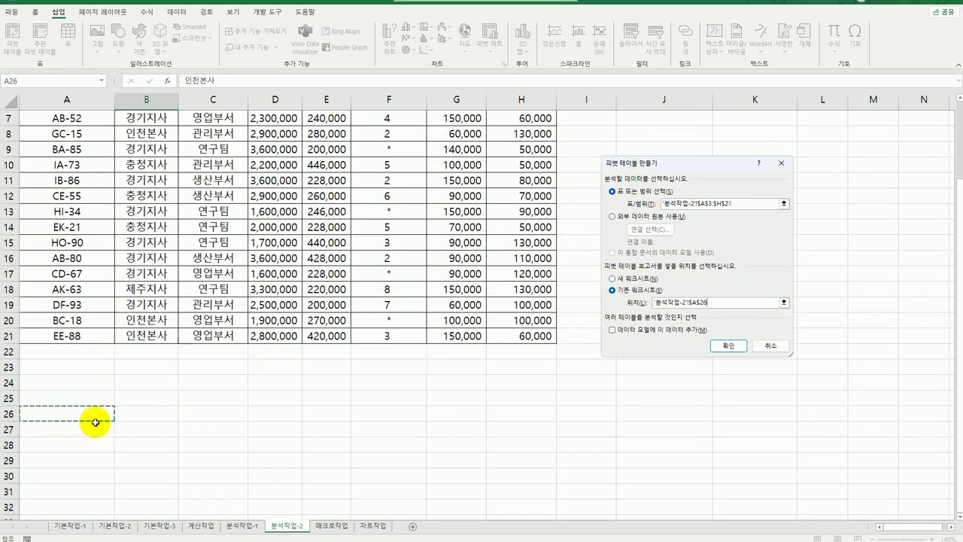
scroll(72, 416, down, 1)
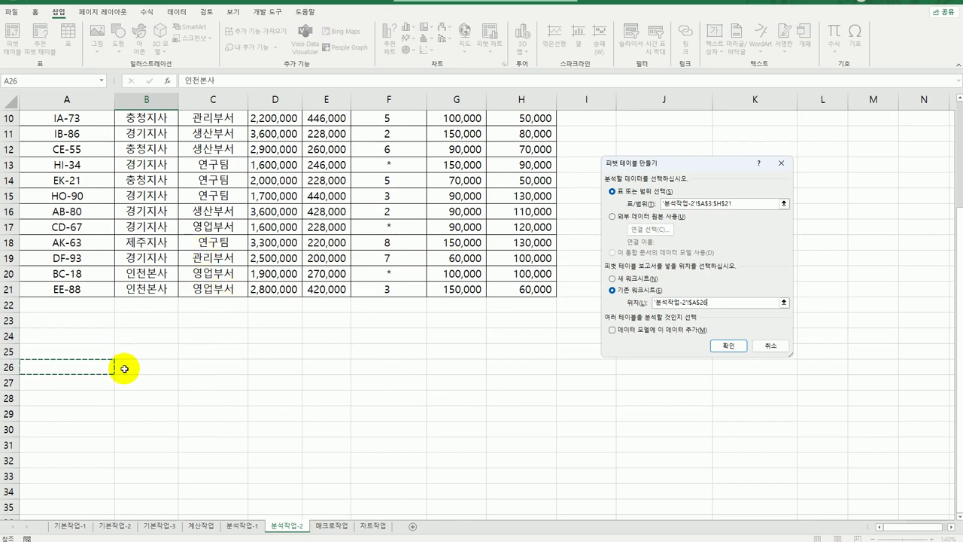
click(728, 348)
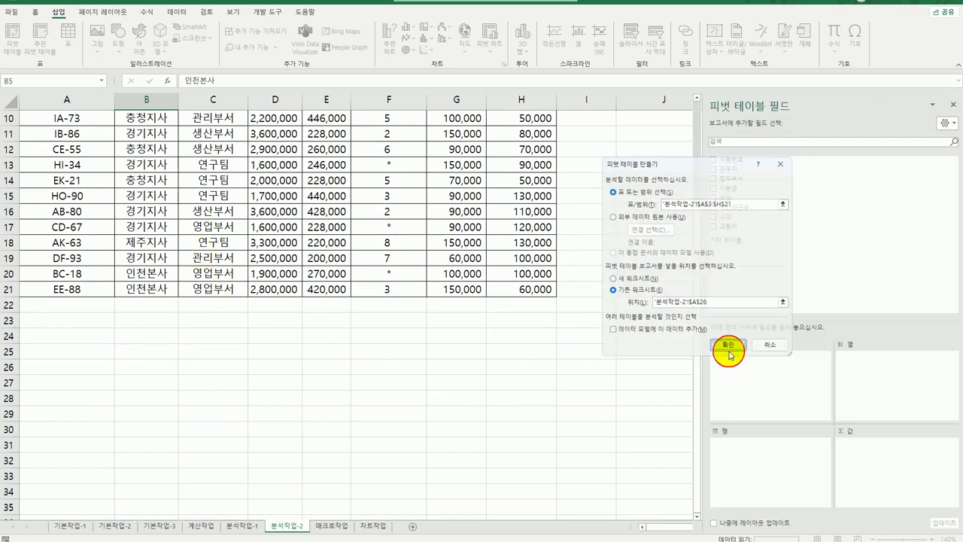
Step: Lay out the pivot table with 업무부서 as rows, 근무지 as columns, and 기본급 and 수당 as values
scroll(574, 383, down, 4)
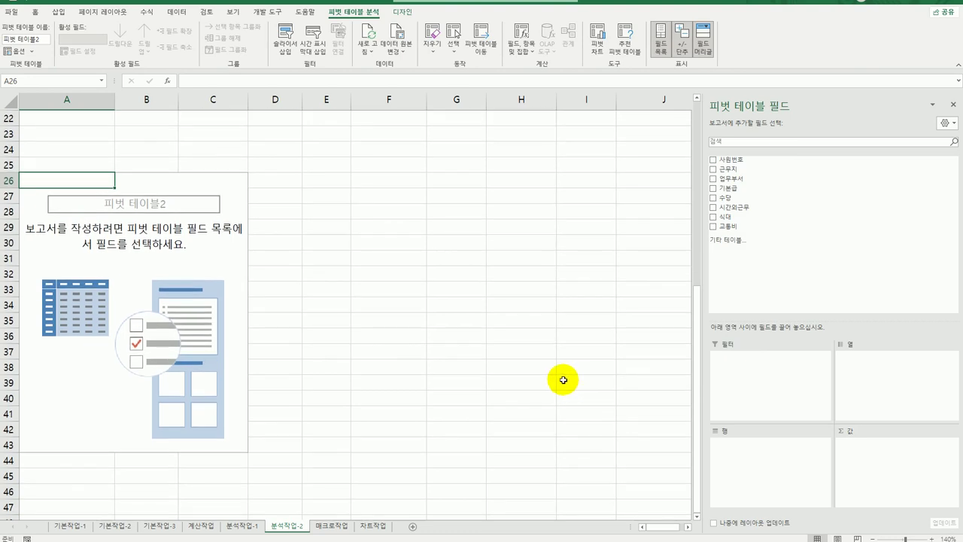
drag(783, 181, 774, 458)
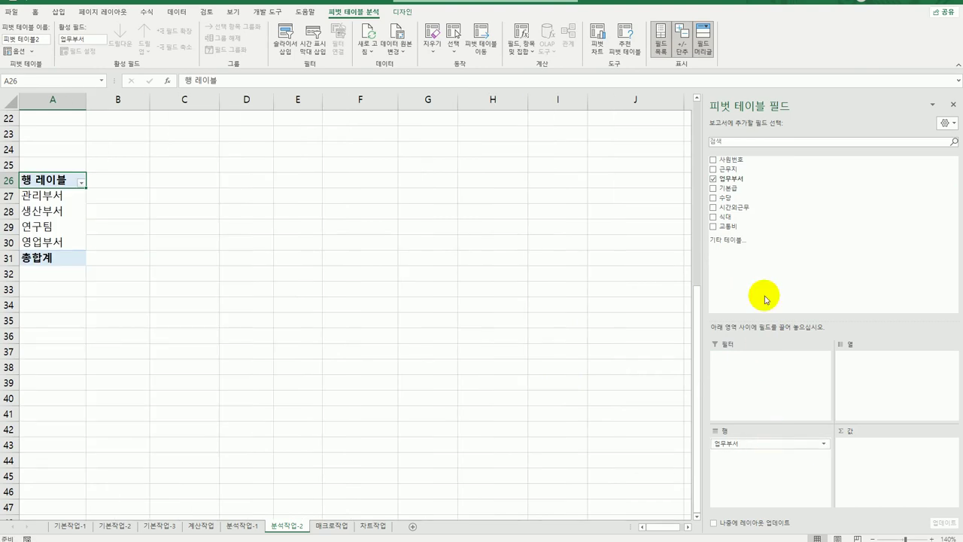
drag(731, 170, 853, 386)
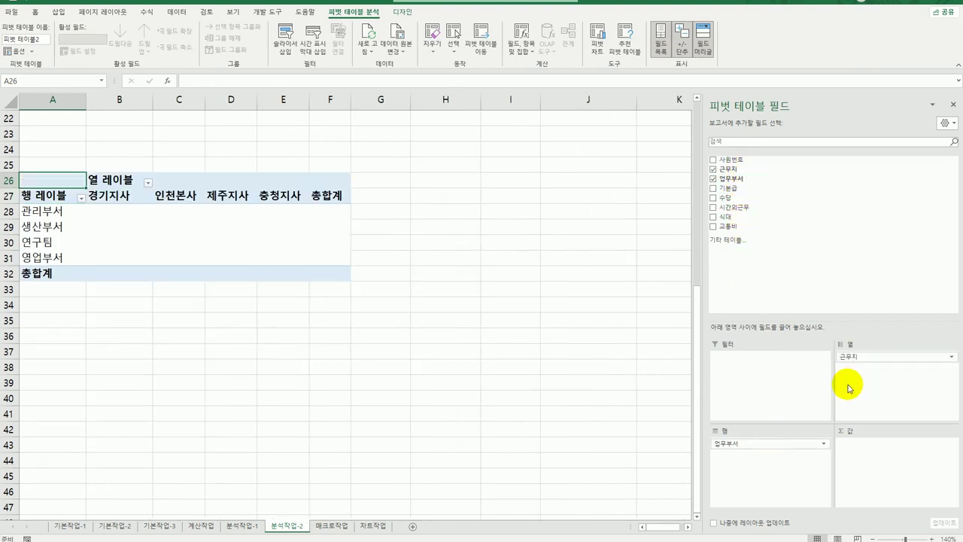
drag(737, 189, 858, 474)
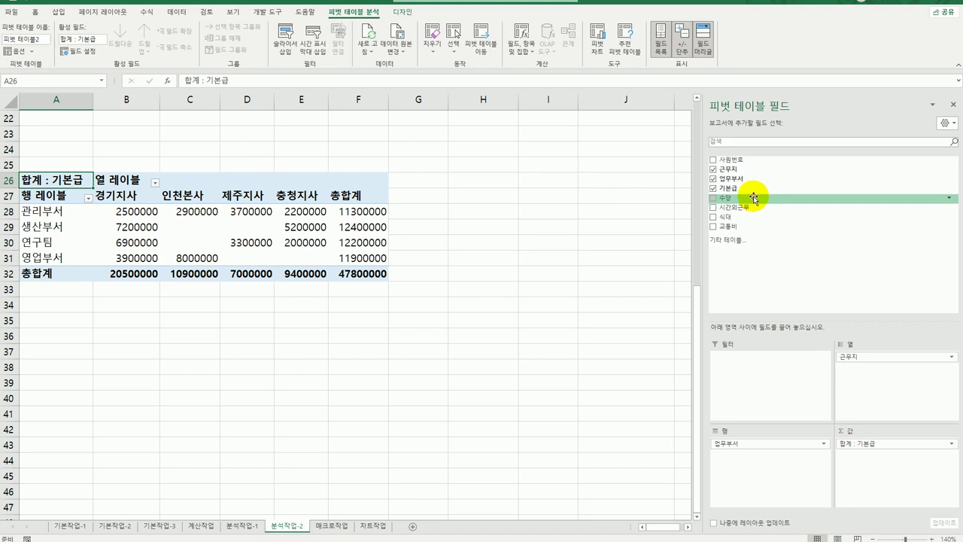
drag(756, 197, 862, 485)
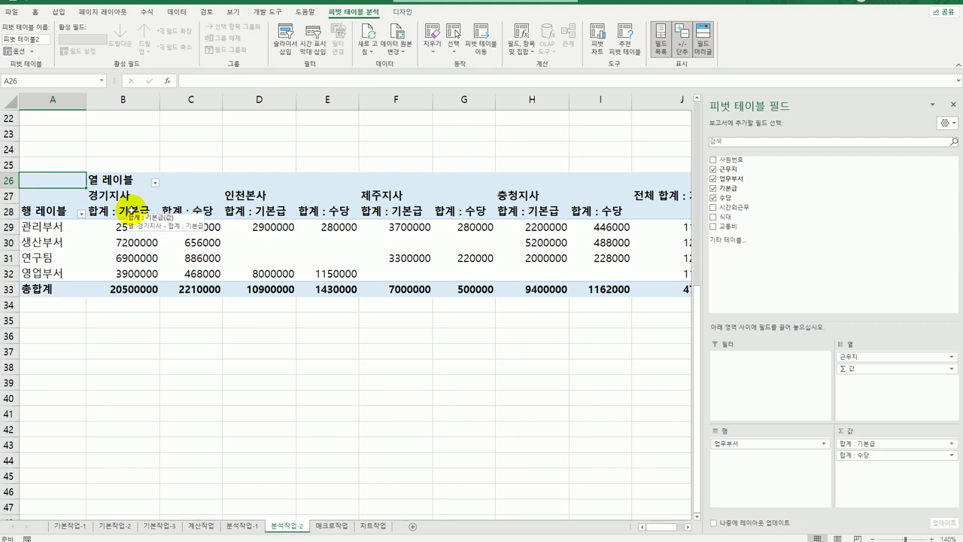
Step: Summarize 기본급 in the pivot table by 평균 and move the Σ 값 field from columns to rows
click(130, 210)
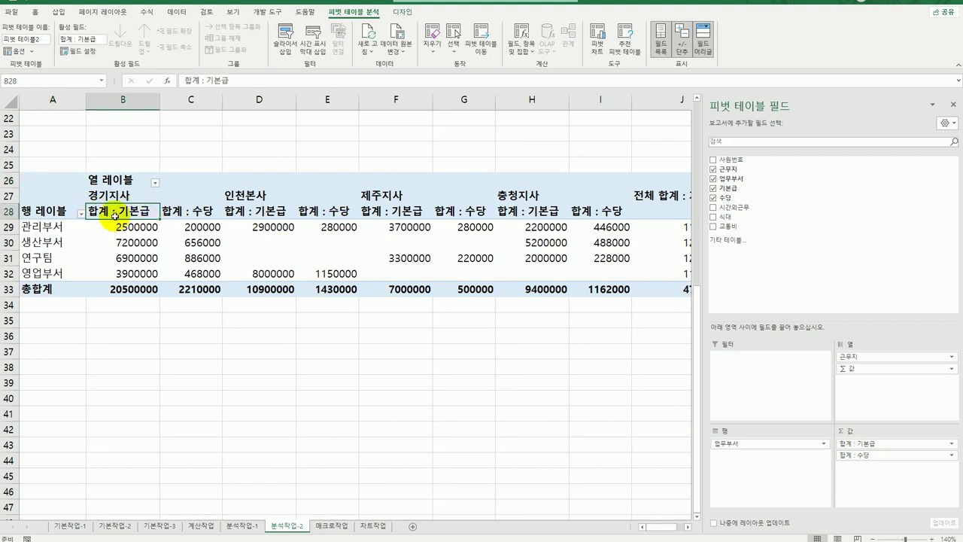
right_click(113, 213)
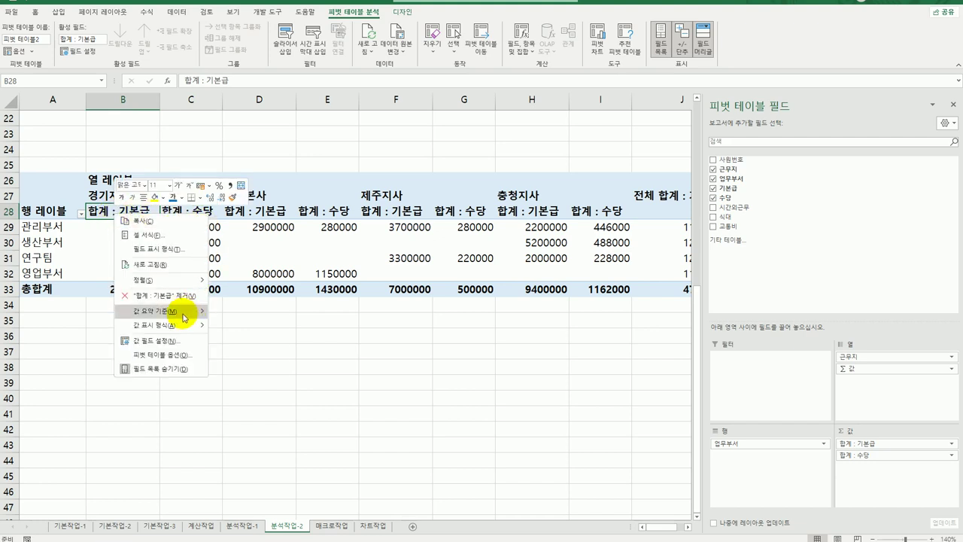
mouse_move(181, 313)
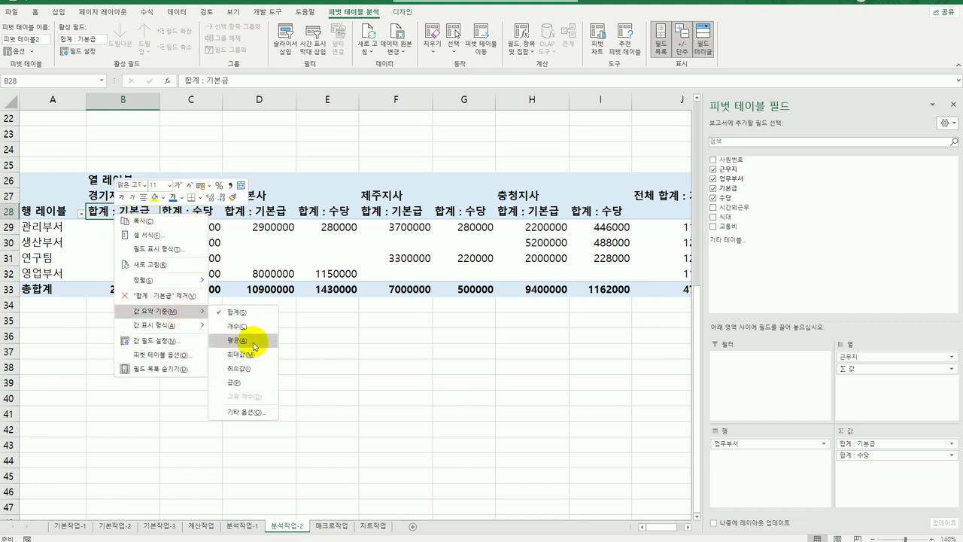
click(255, 346)
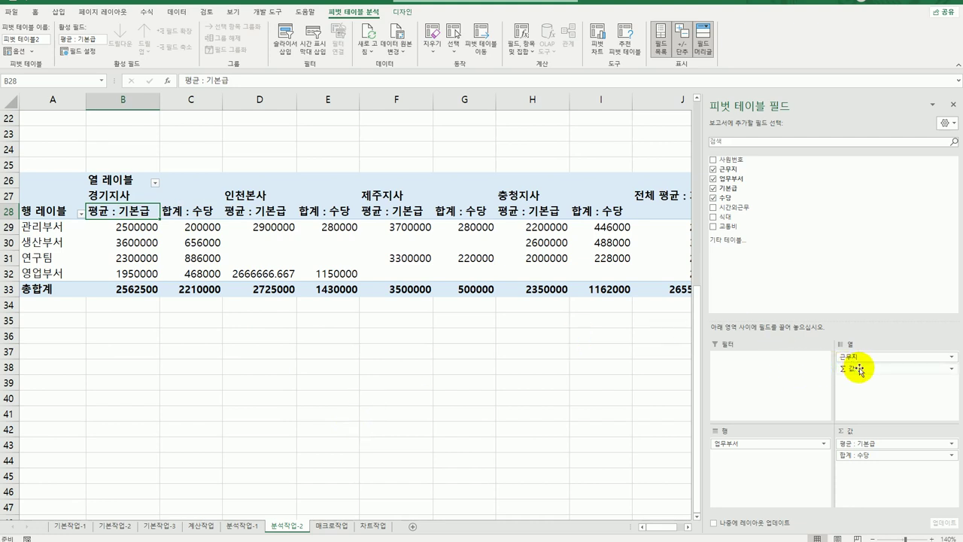
drag(859, 368, 784, 497)
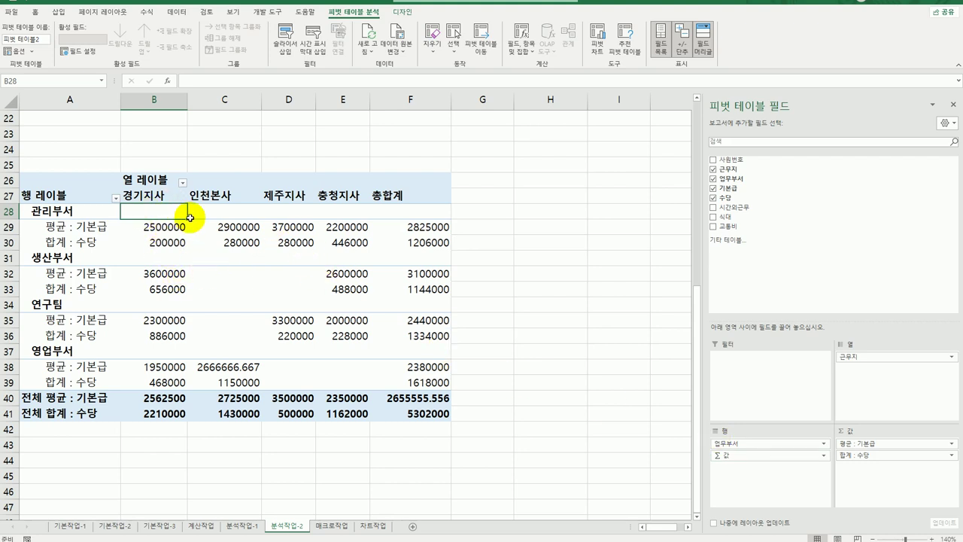
Step: Turn off the pivot table's grand totals for both rows and columns
click(403, 14)
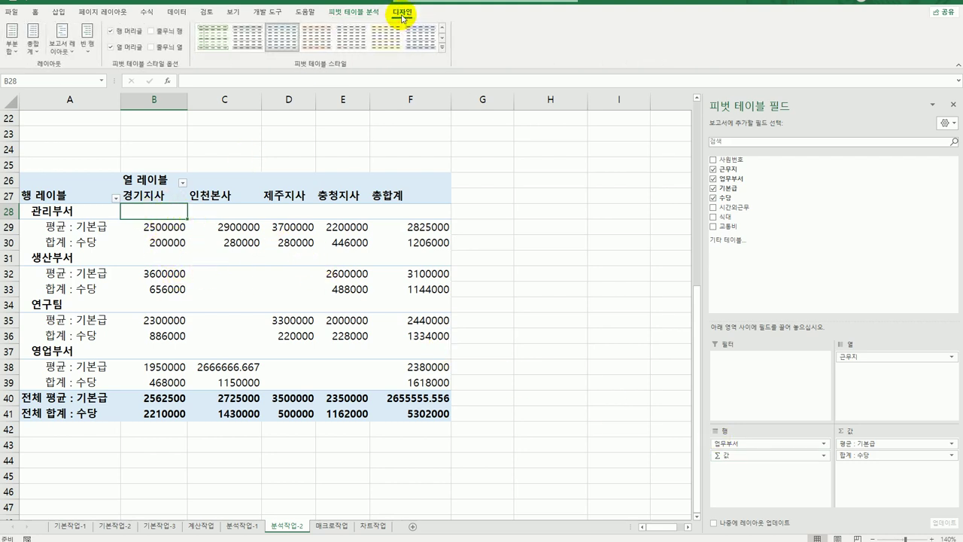
click(33, 41)
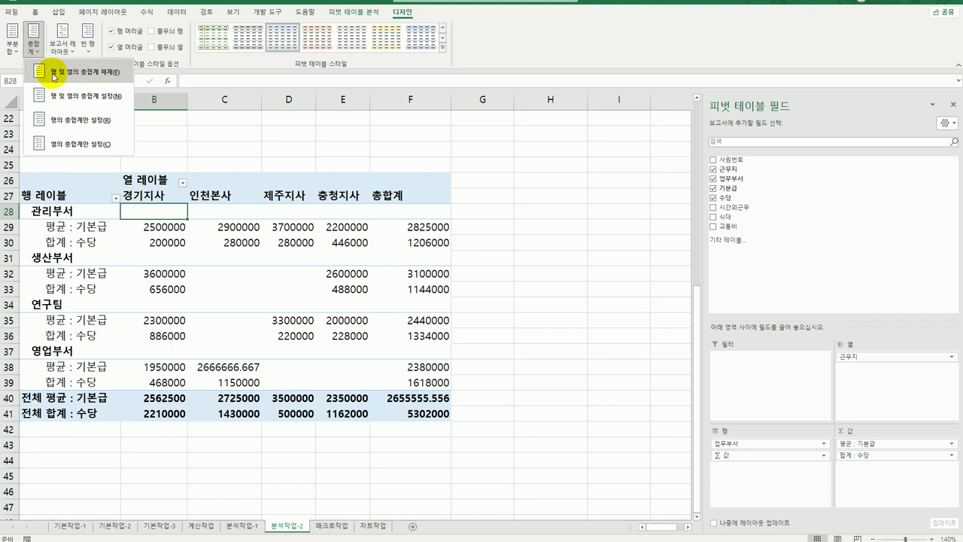
click(54, 72)
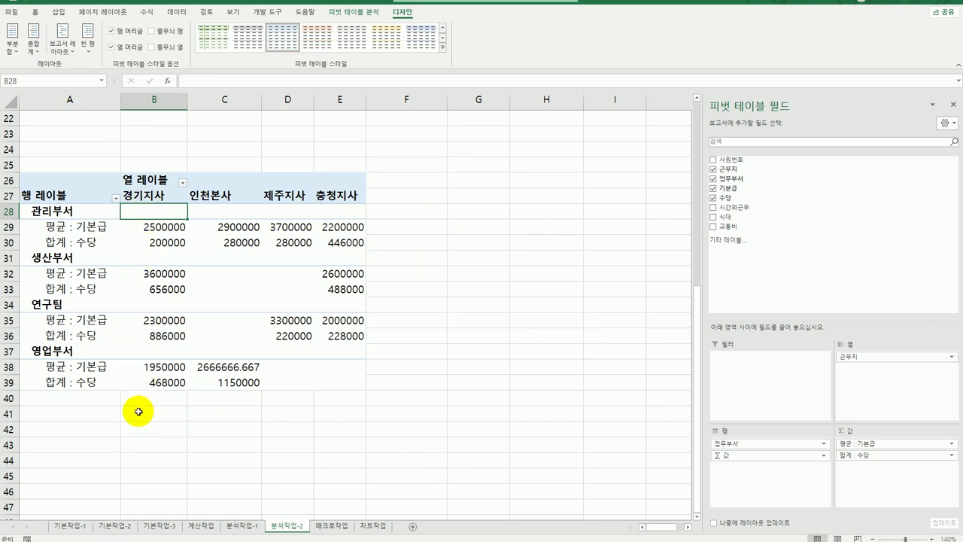
click(287, 424)
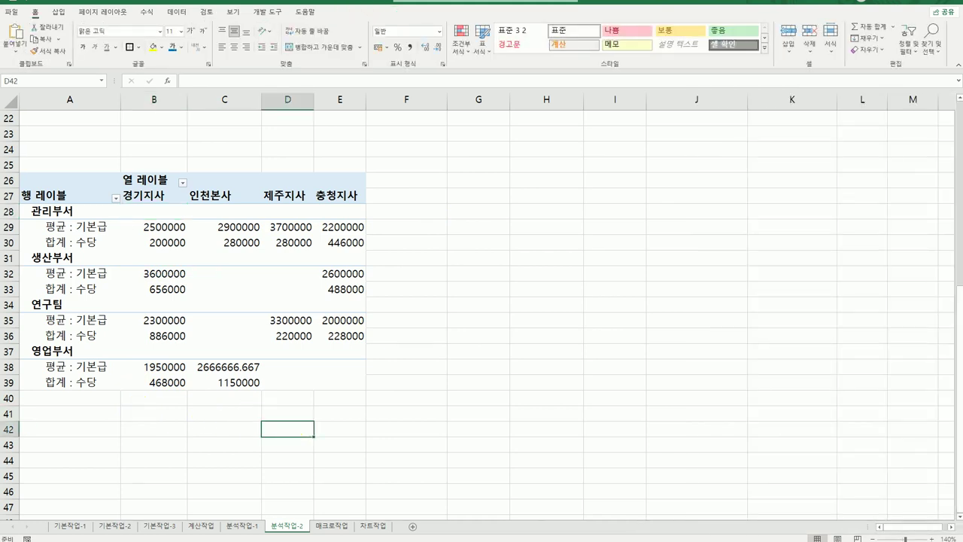
click(242, 526)
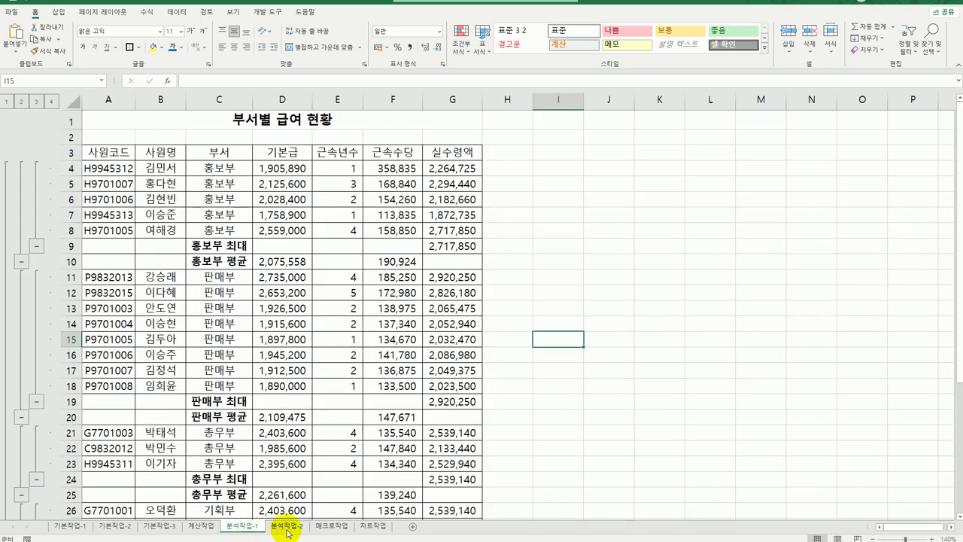
click(287, 526)
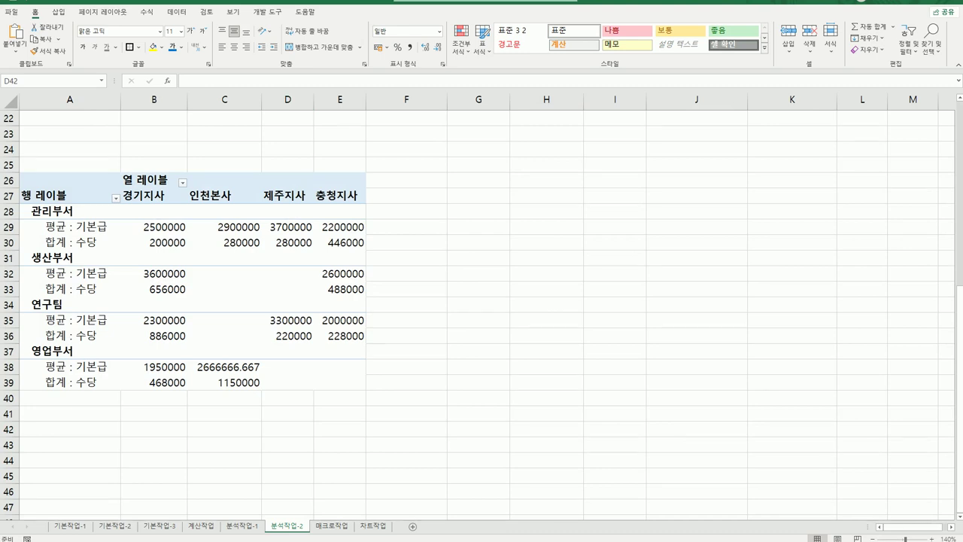
Step: Draw a form control button over cells G3:H4 on the 매크로작업 sheet
click(342, 527)
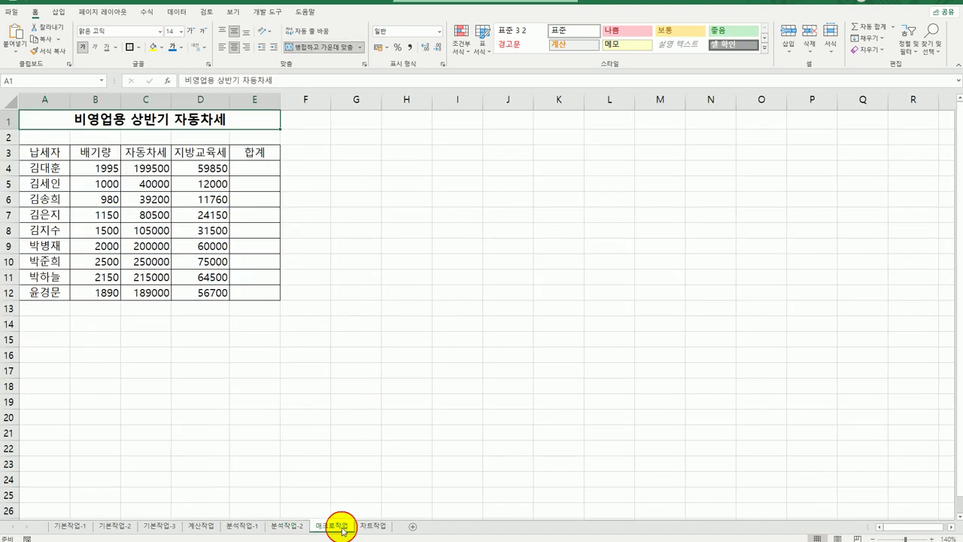
click(352, 414)
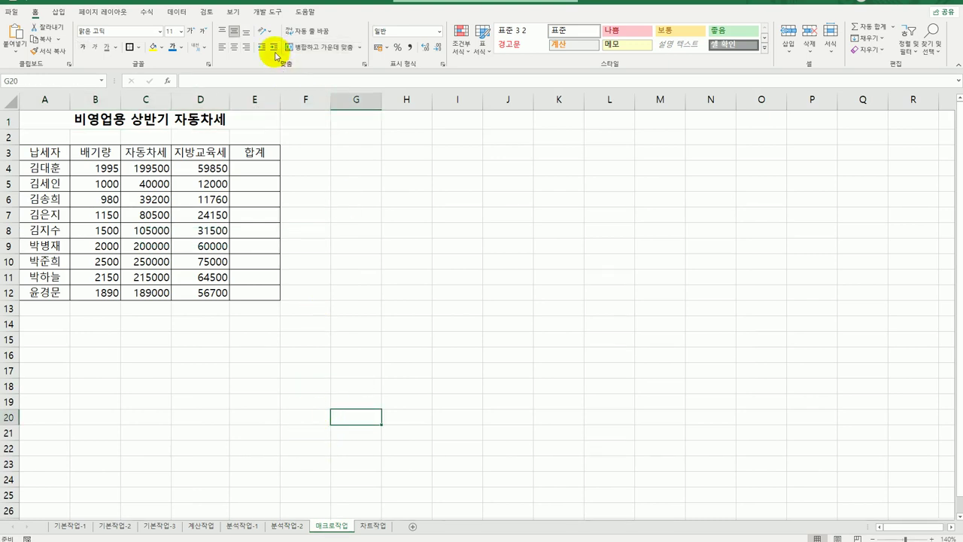
click(273, 14)
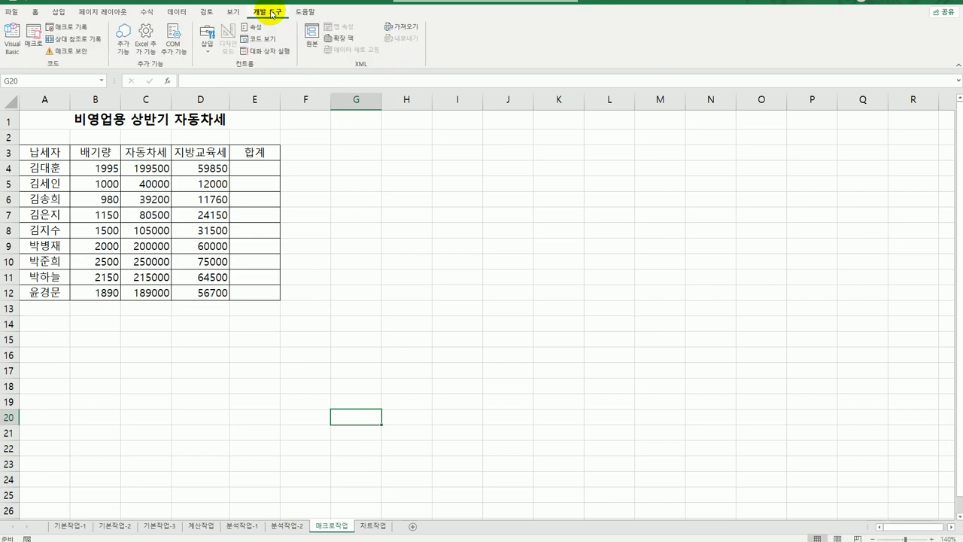
click(206, 49)
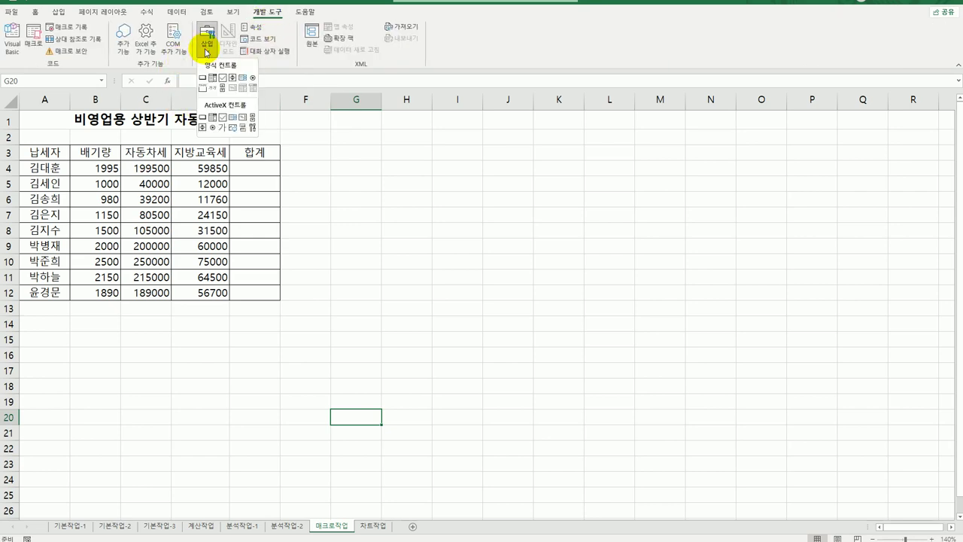
click(201, 79)
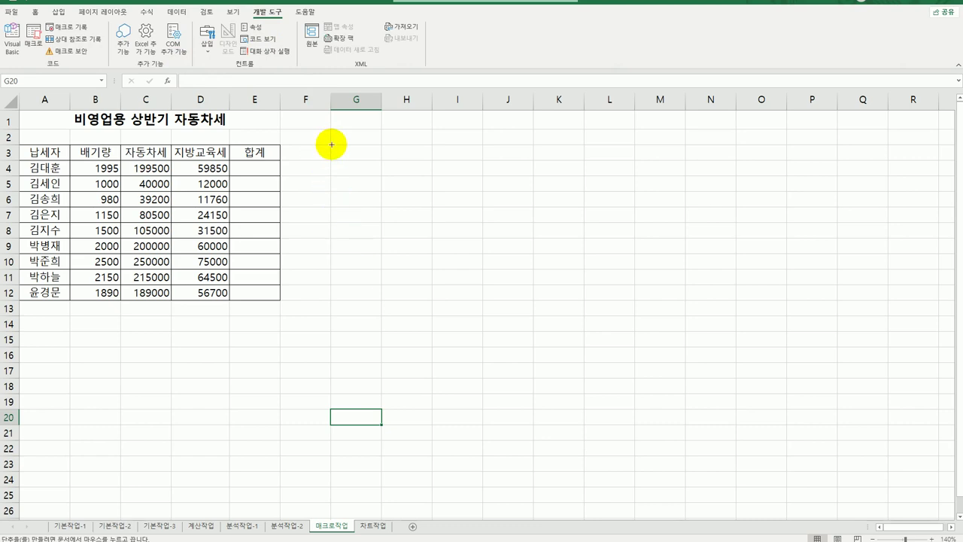
mouse_move(332, 145)
mouse_down()
mouse_move(422, 160)
mouse_move(422, 176)
mouse_up()
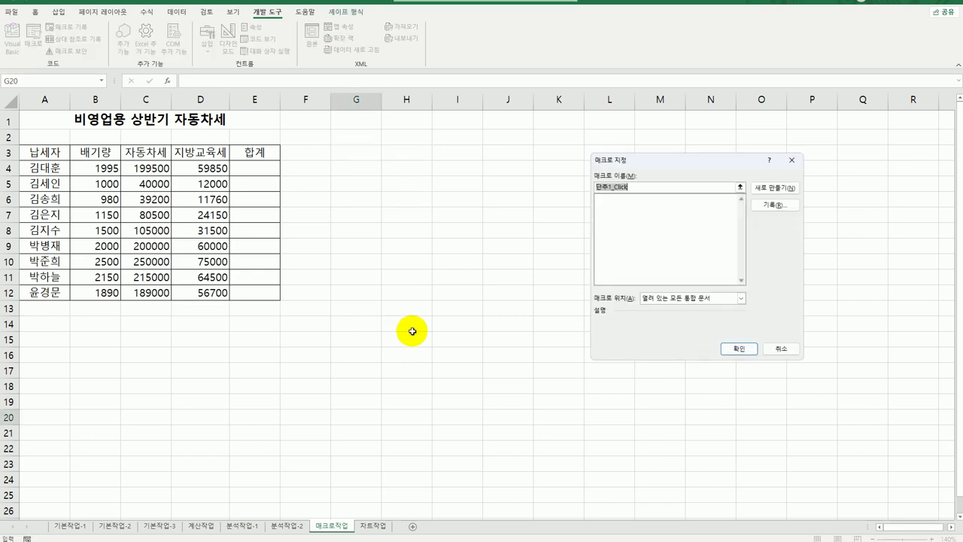
Step: Name the button's macro 합계 and start recording it, stored in 현재 통합 문서
text(g)
key(BackSpace)
key(BackSpace)
text(ㅎㅏㅂ계)
click(772, 206)
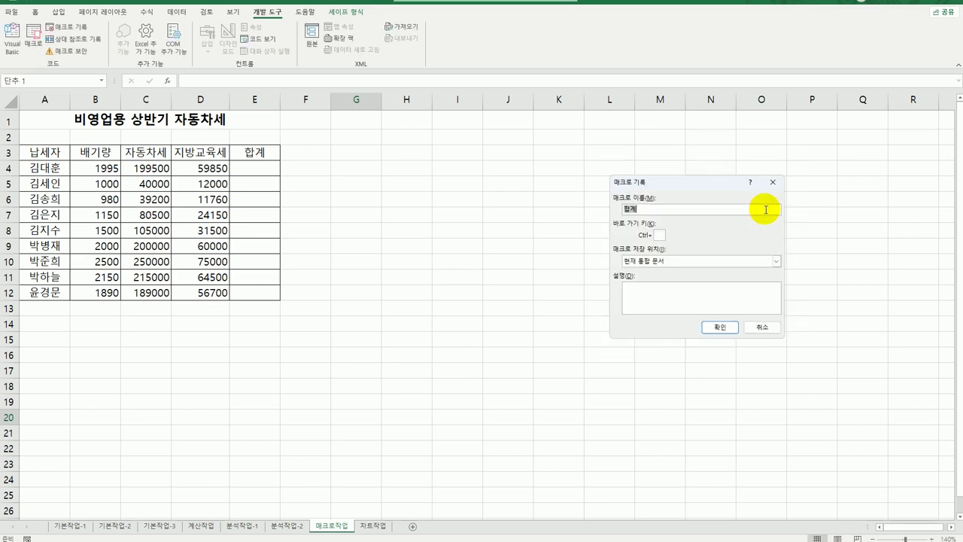
drag(665, 183, 561, 178)
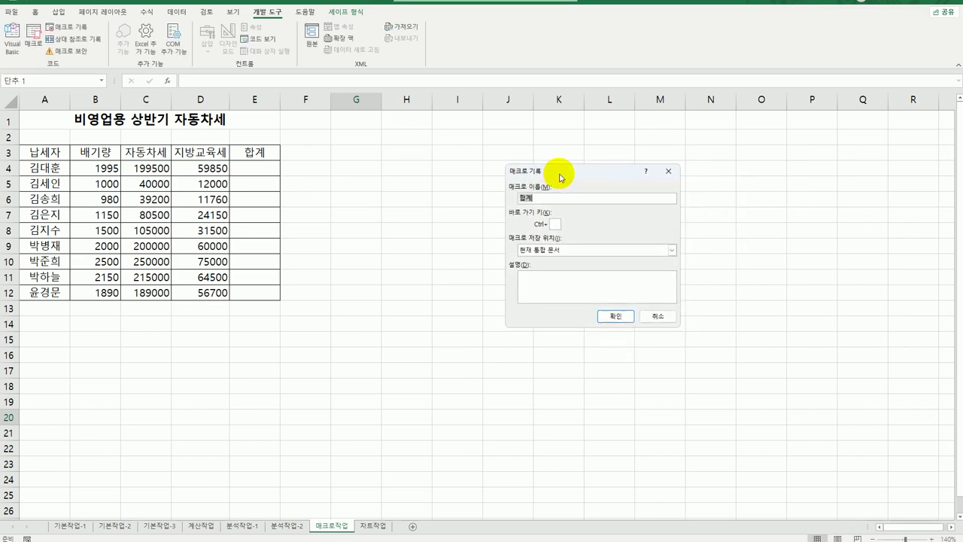
click(614, 315)
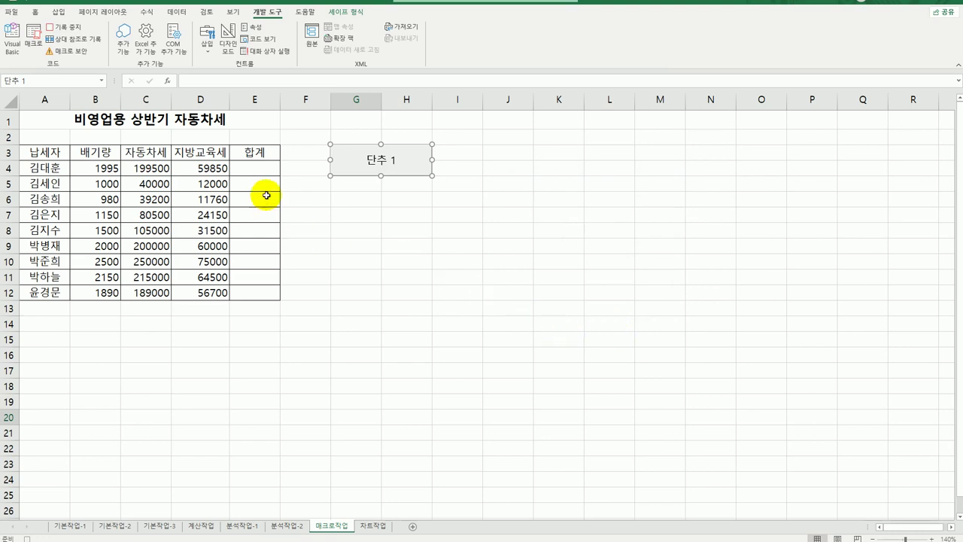
Step: Enter =C4+D4 in E4, fill it down to E12 and stop recording the 합계 macro
click(261, 172)
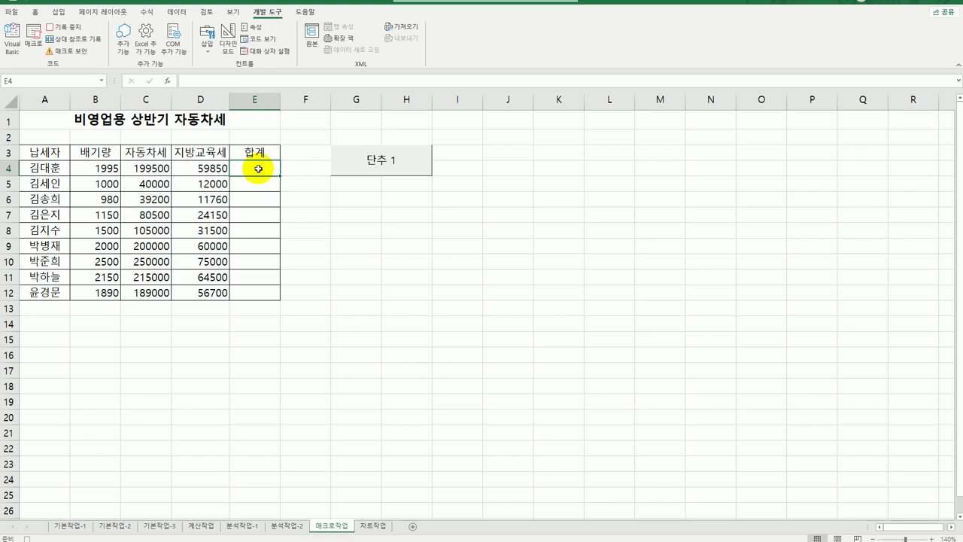
text(=)
click(147, 169)
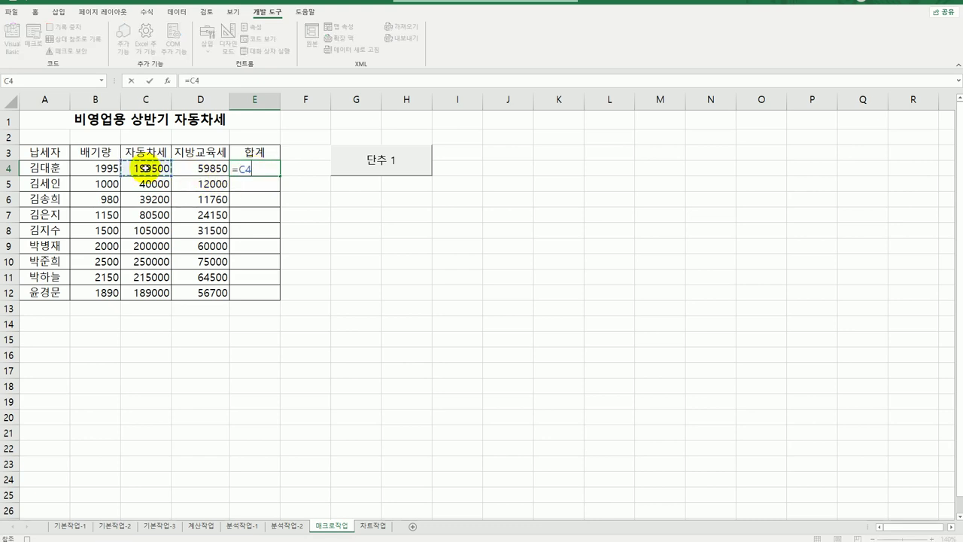
text(+)
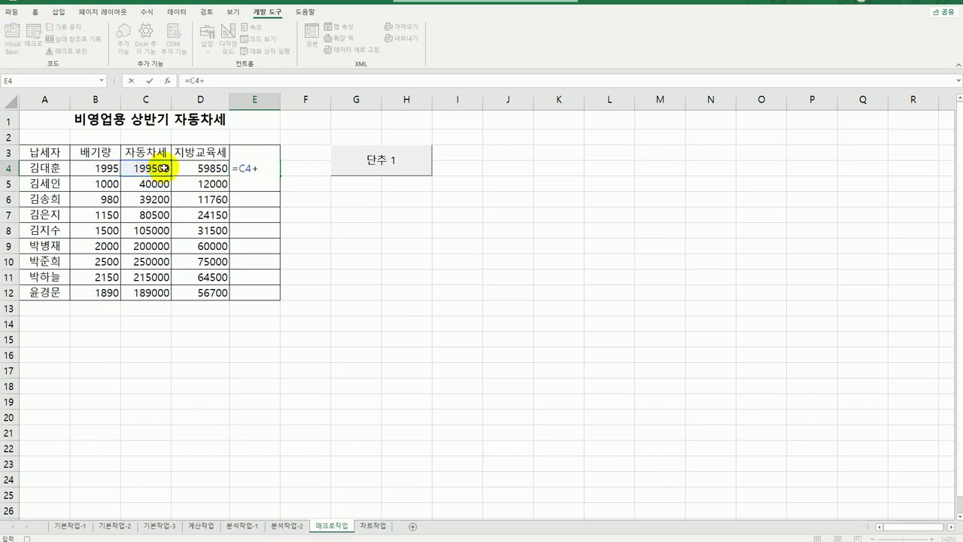
click(194, 170)
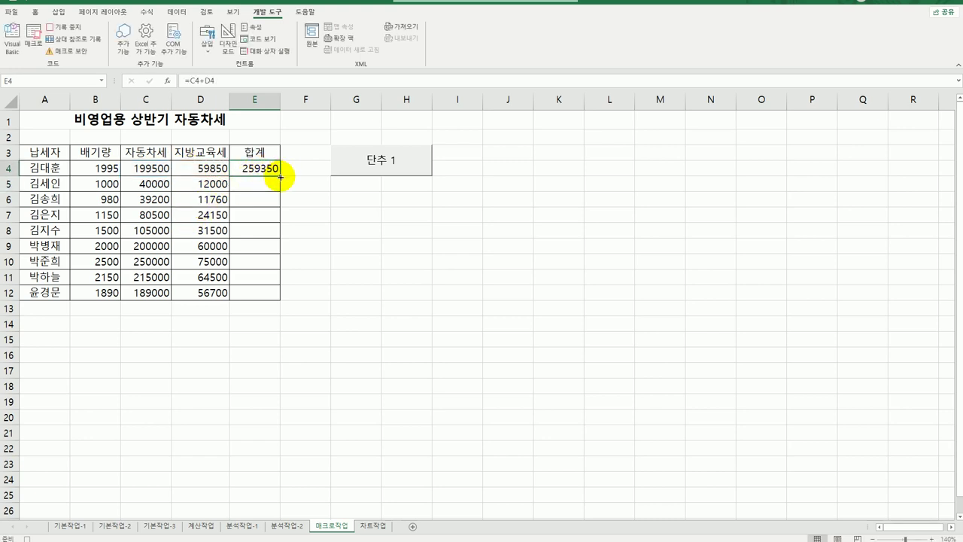
drag(279, 176, 263, 299)
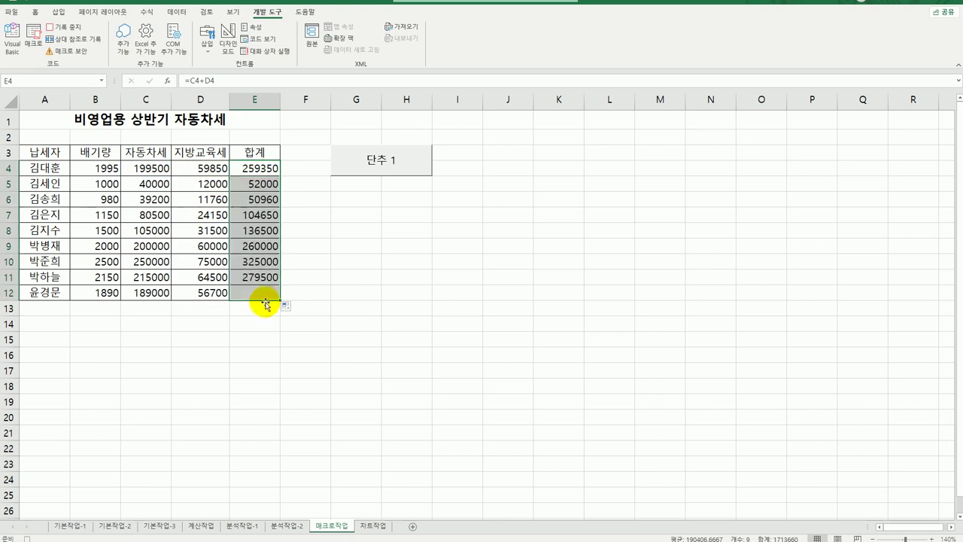
click(266, 295)
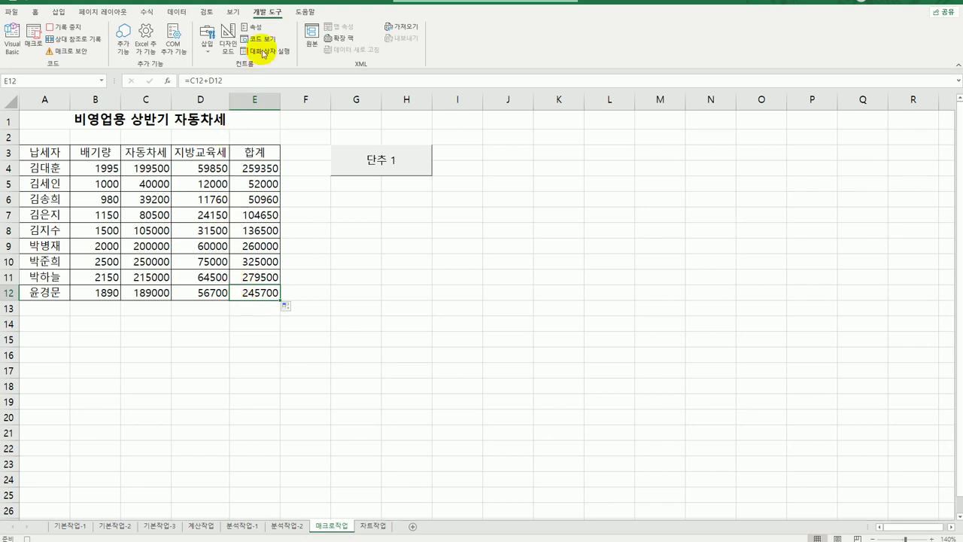
click(64, 27)
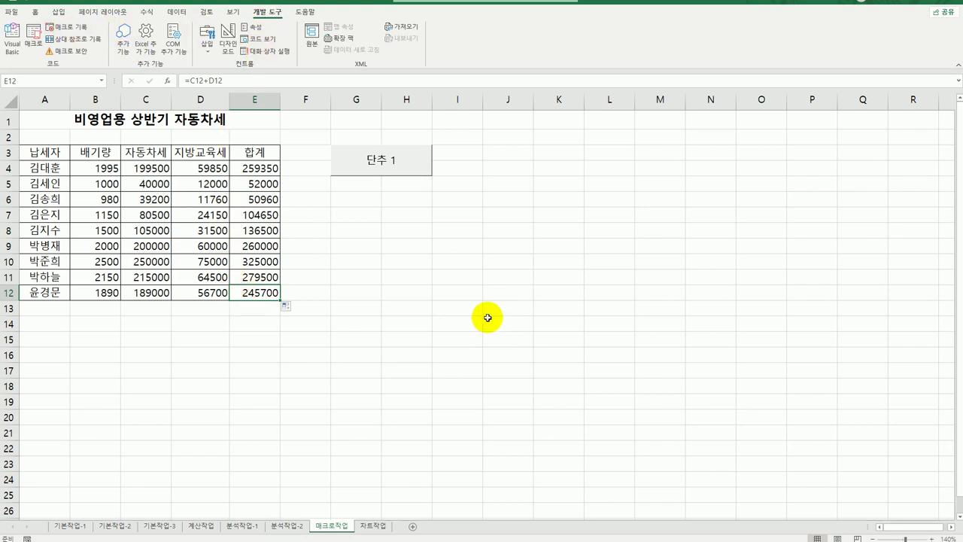
Step: Change the label on the form control button over G3:H4 to 합계
right_click(379, 167)
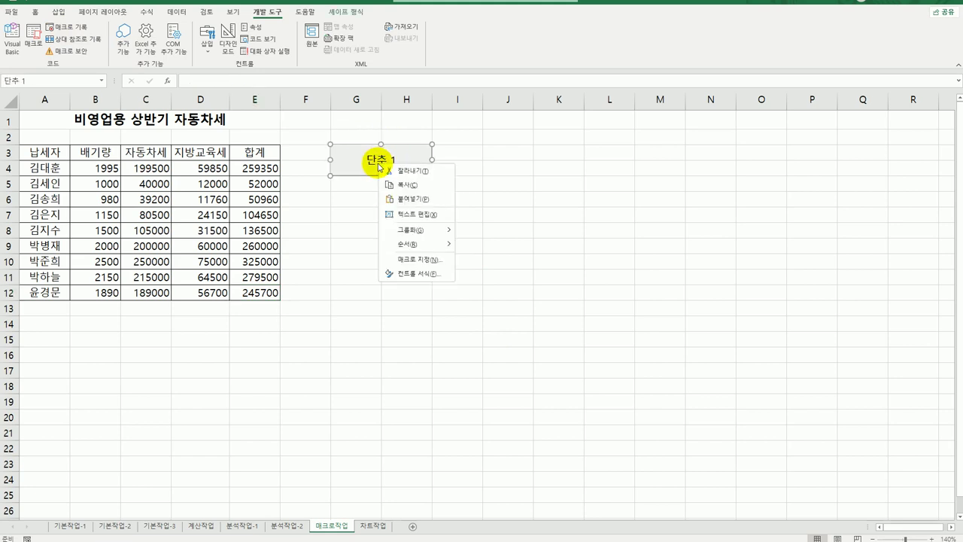
click(416, 218)
key(ctrl+a)
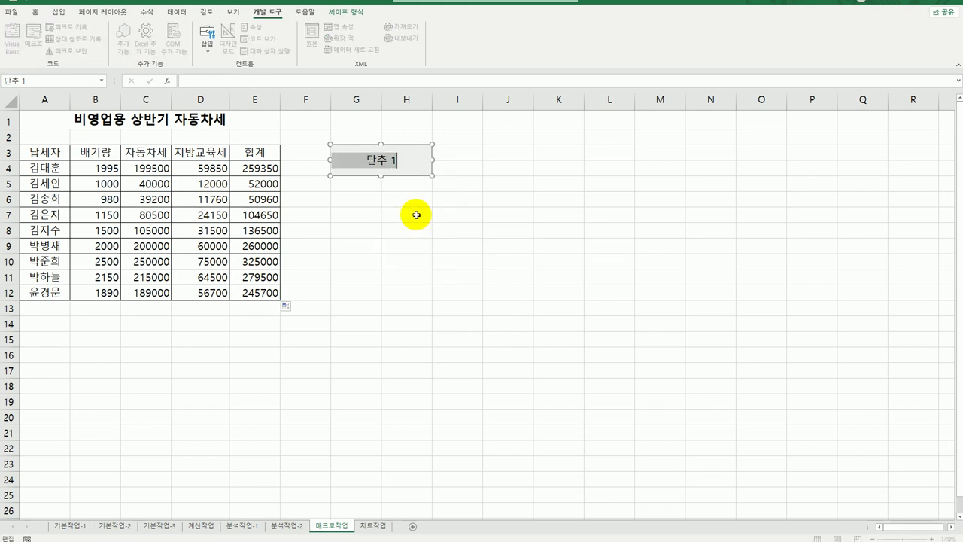
text(합ㄱ)
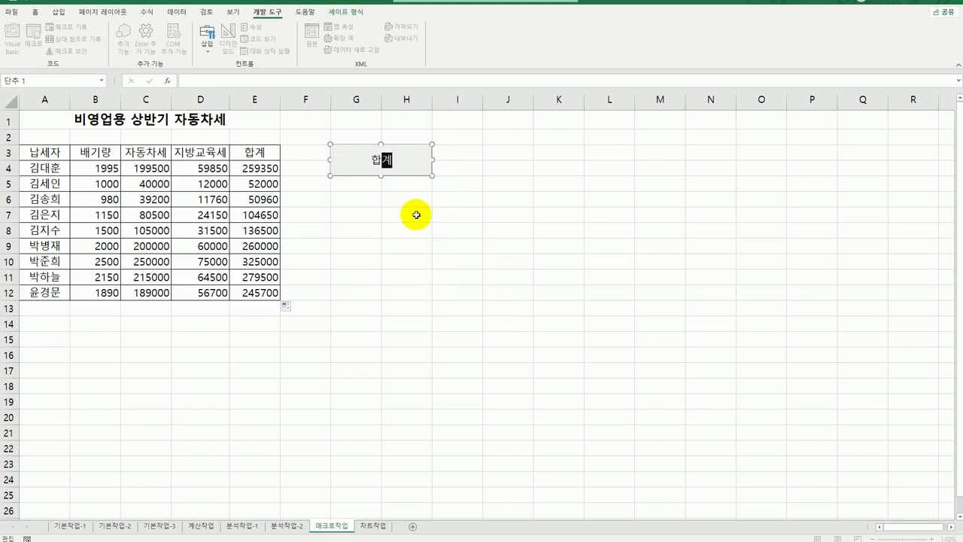
click(467, 294)
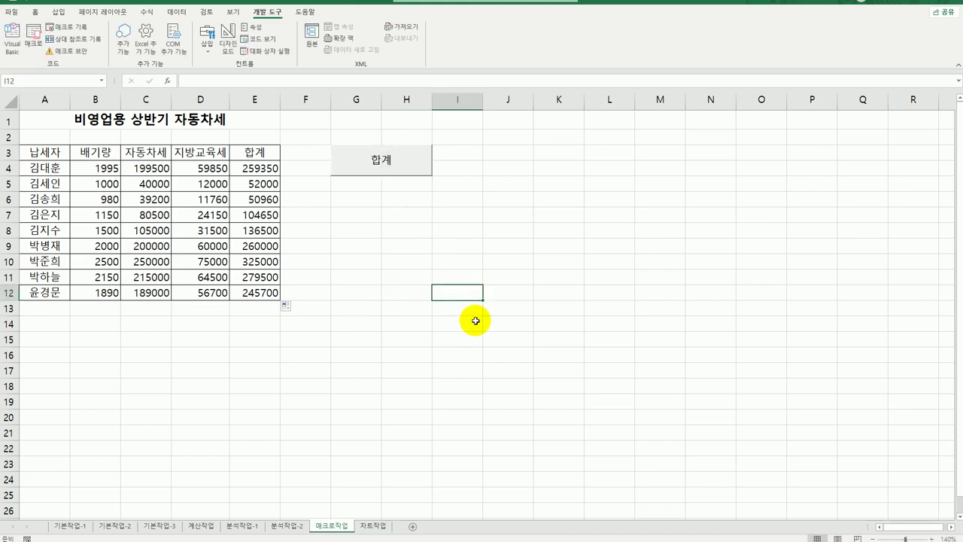
Step: Draw a rounded rectangle over cells G6:H7 and enter 서식 as its text
click(61, 13)
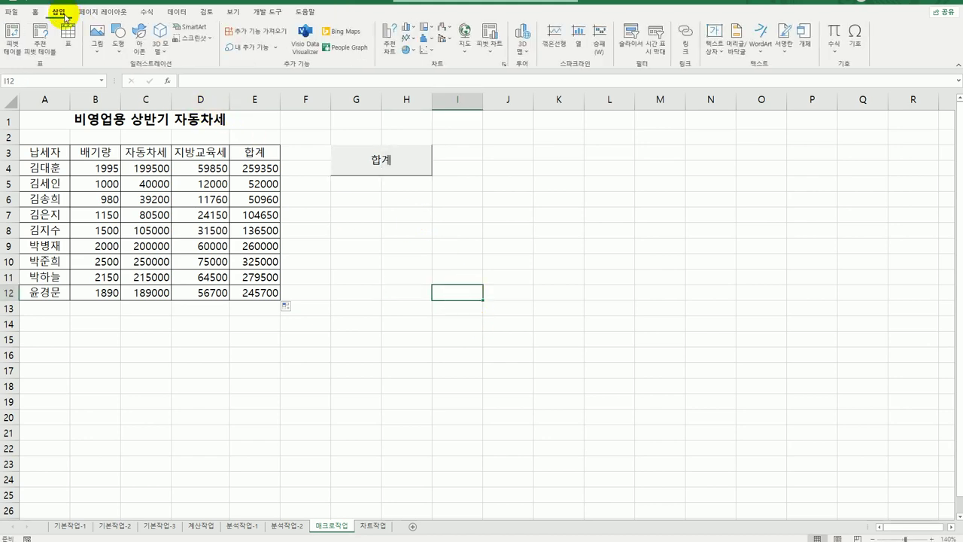
click(119, 49)
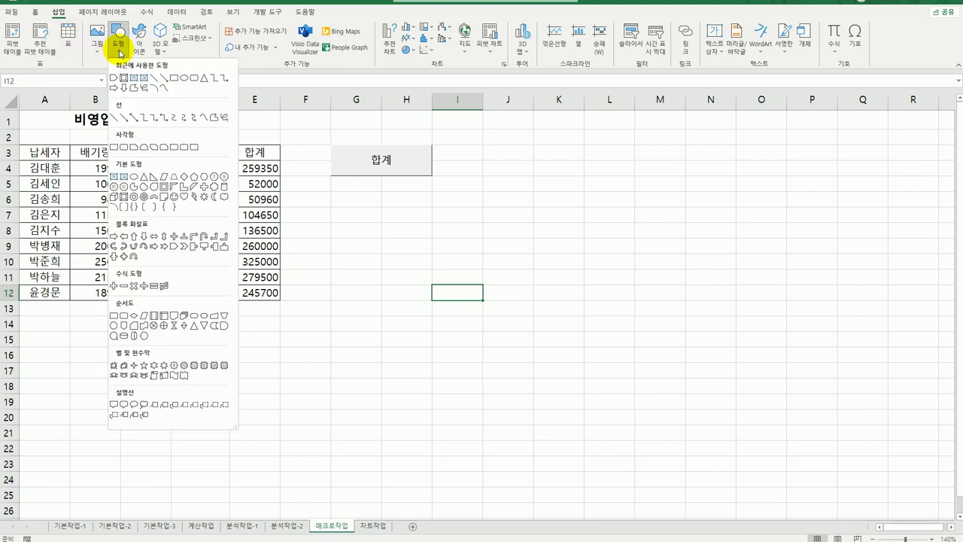
click(128, 148)
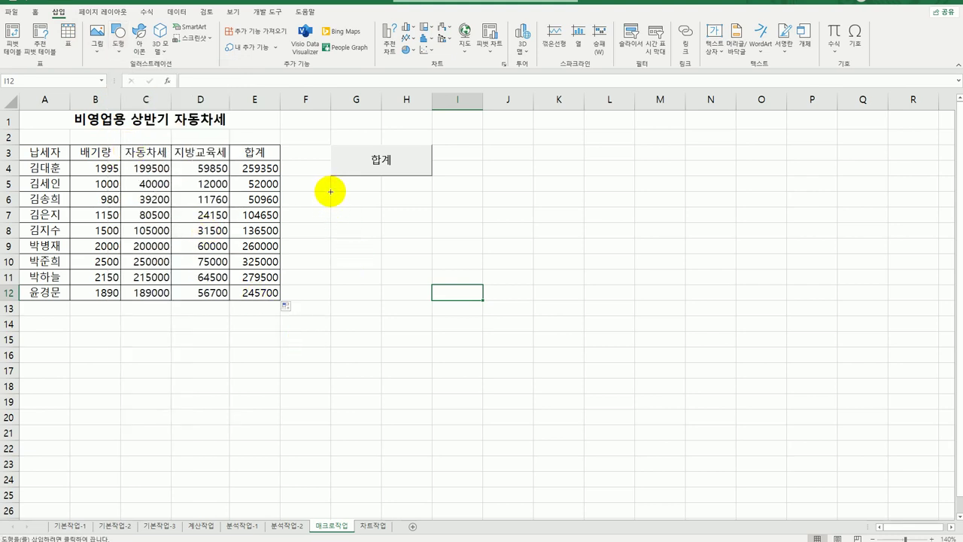
drag(330, 192, 414, 220)
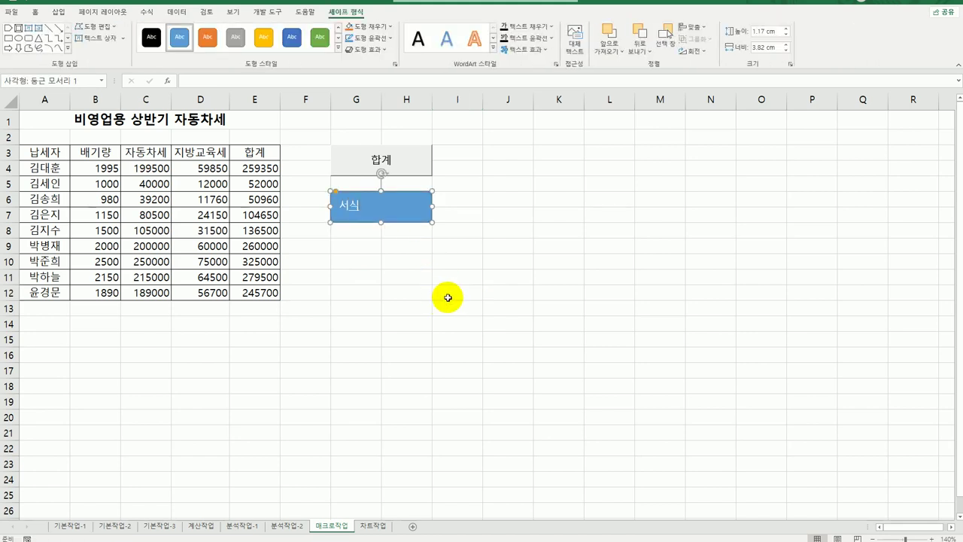
Step: Assign a new macro named 서식 to the rounded rectangle and start recording it, stored in 현재 통합 문서
right_click(398, 203)
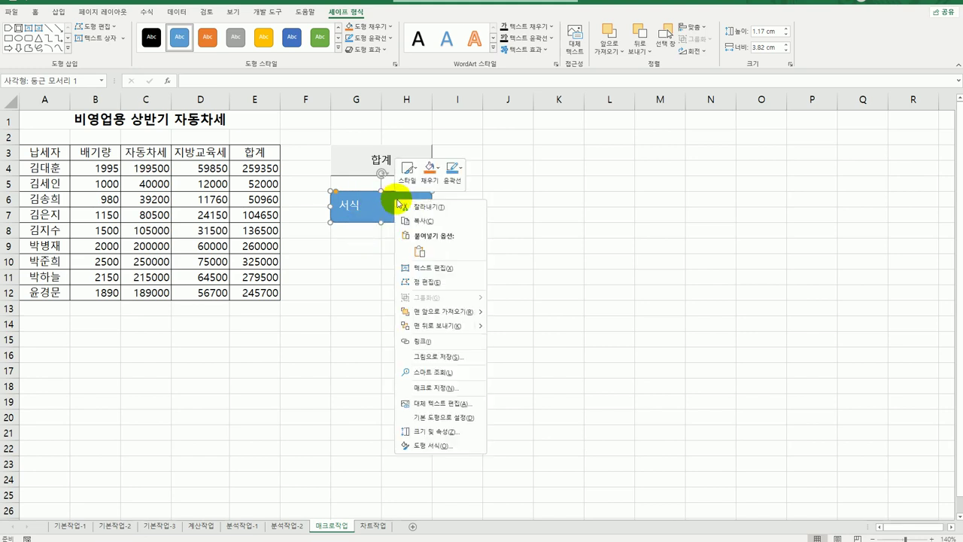
click(465, 392)
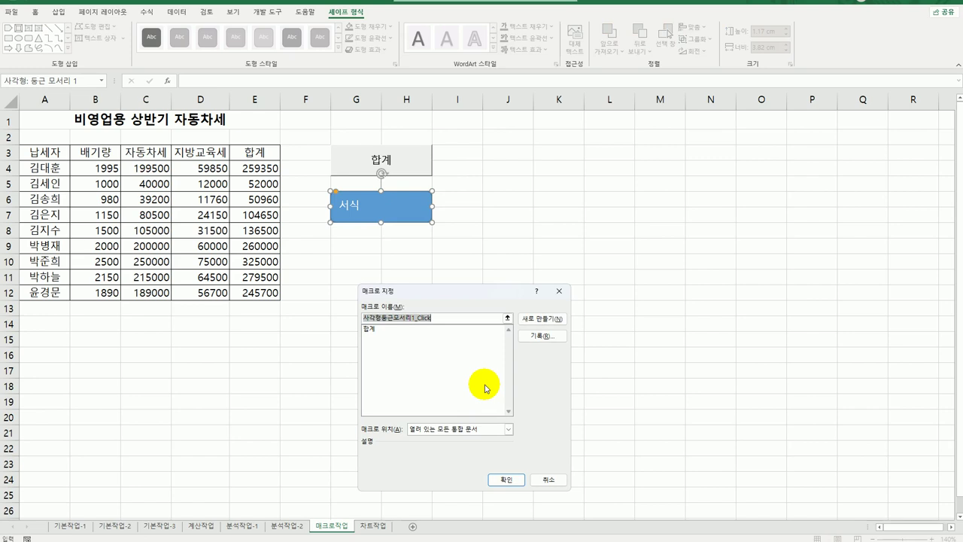
text(ㅅ)
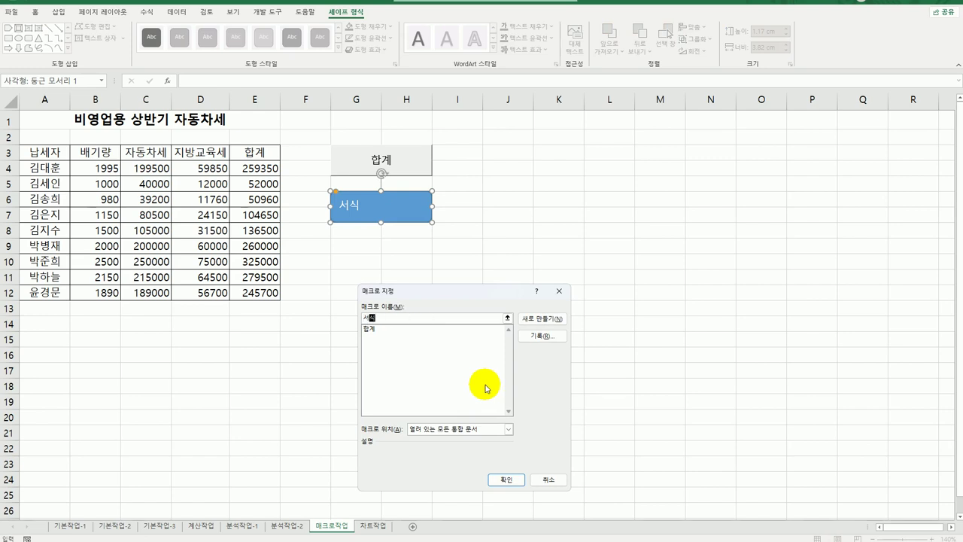
text(식)
click(542, 336)
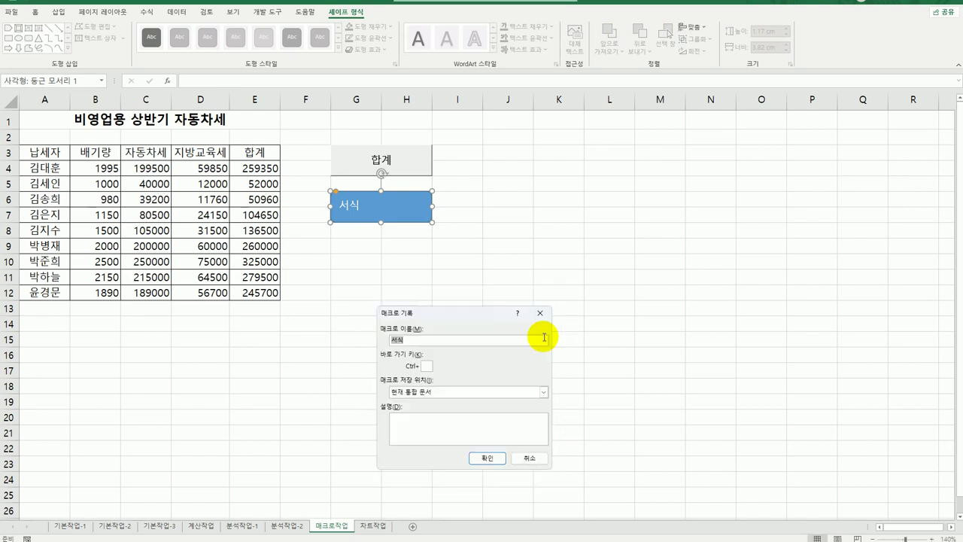
drag(455, 317, 527, 176)
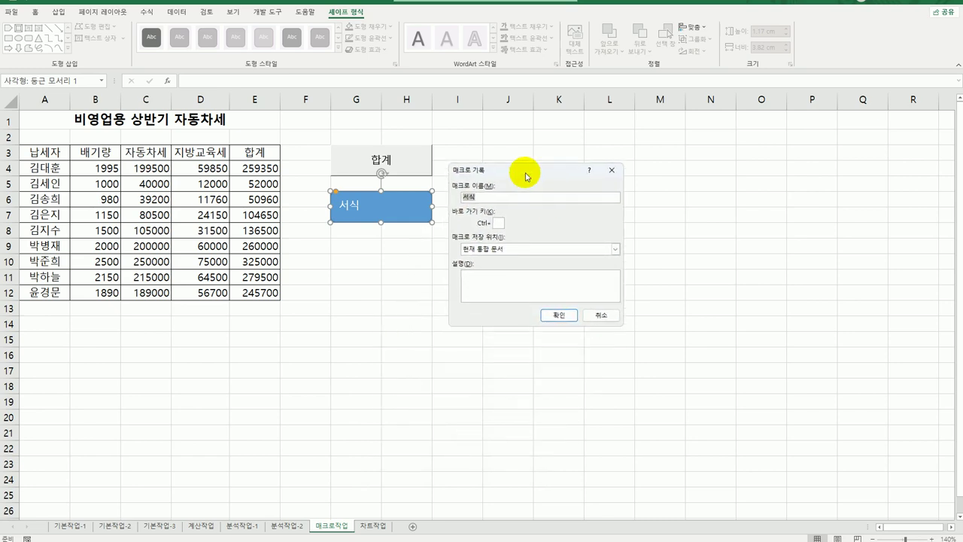
click(556, 316)
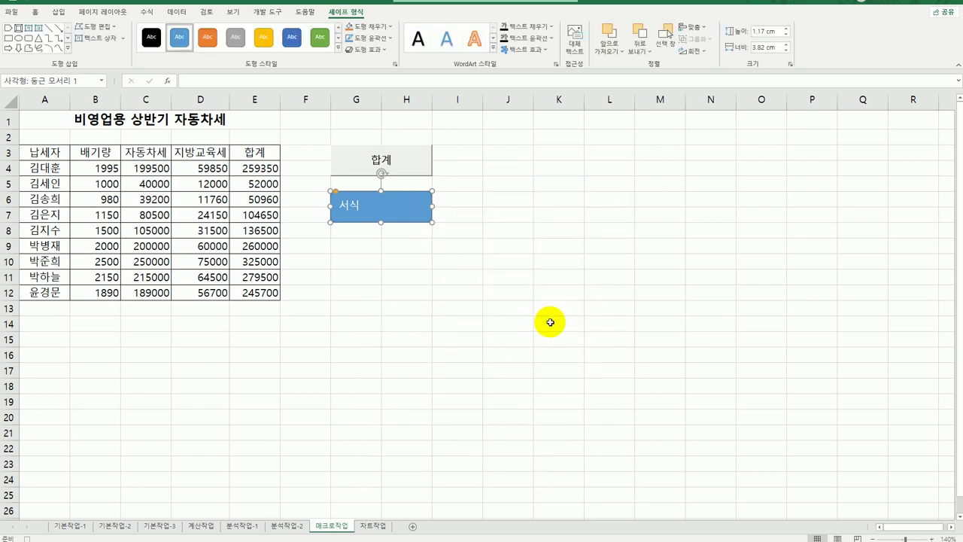
Step: Apply the comma style to B4:E12 and stop recording the 서식 macro
drag(83, 165, 252, 284)
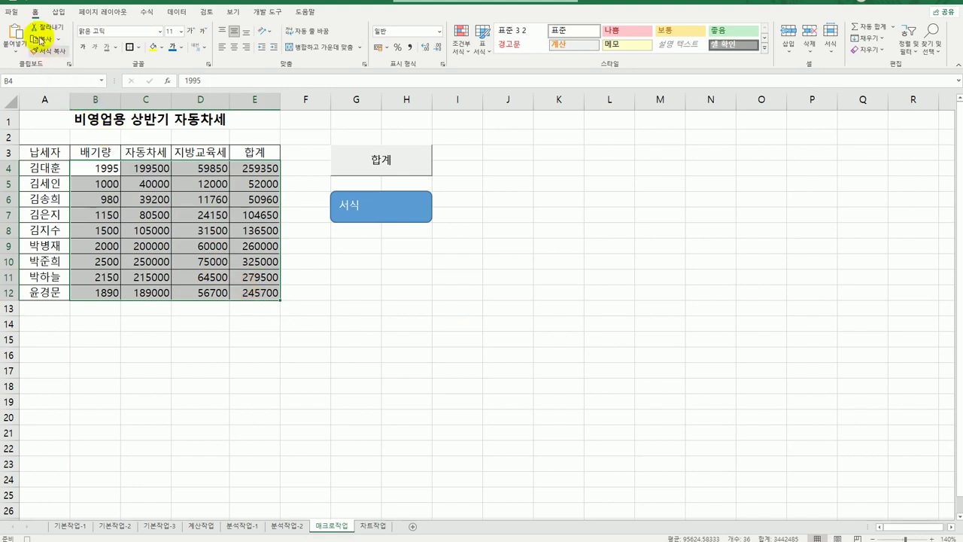
click(410, 49)
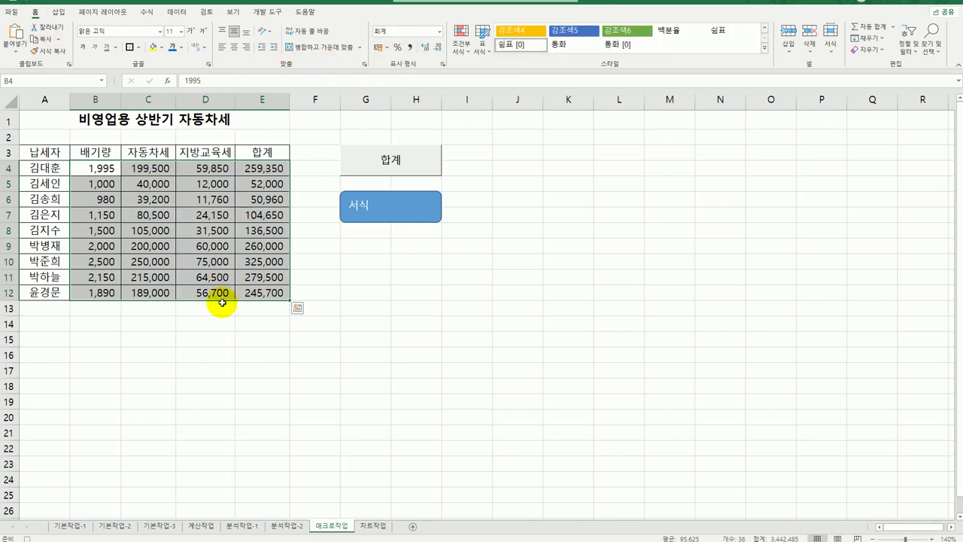
click(261, 294)
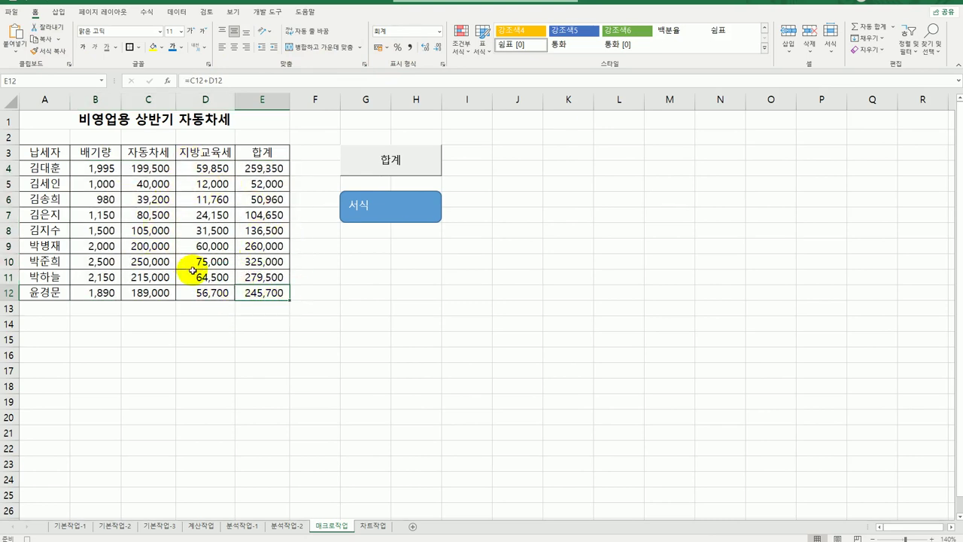
click(266, 12)
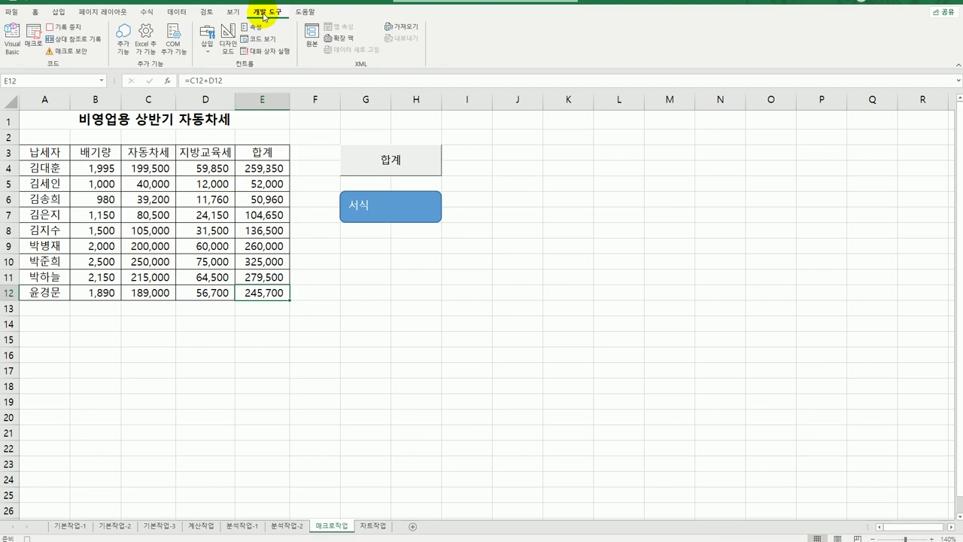
click(60, 27)
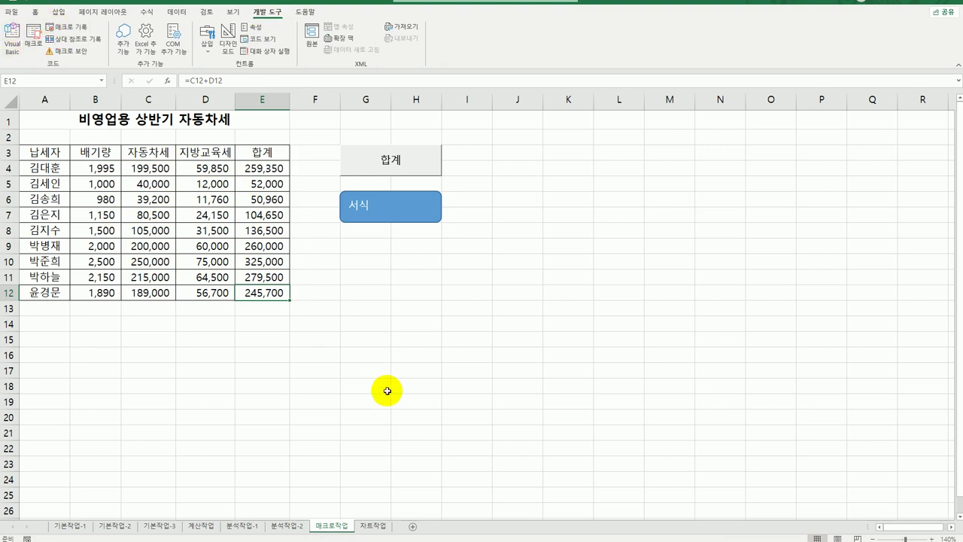
click(447, 402)
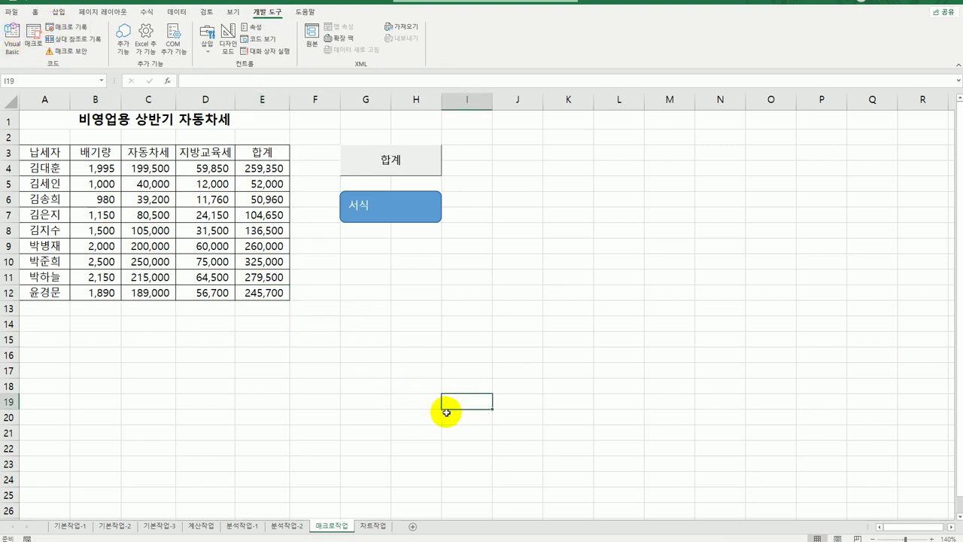
Step: Clear the totals in E4:E12 and run the 합계 button's macro to test it
drag(263, 169, 265, 292)
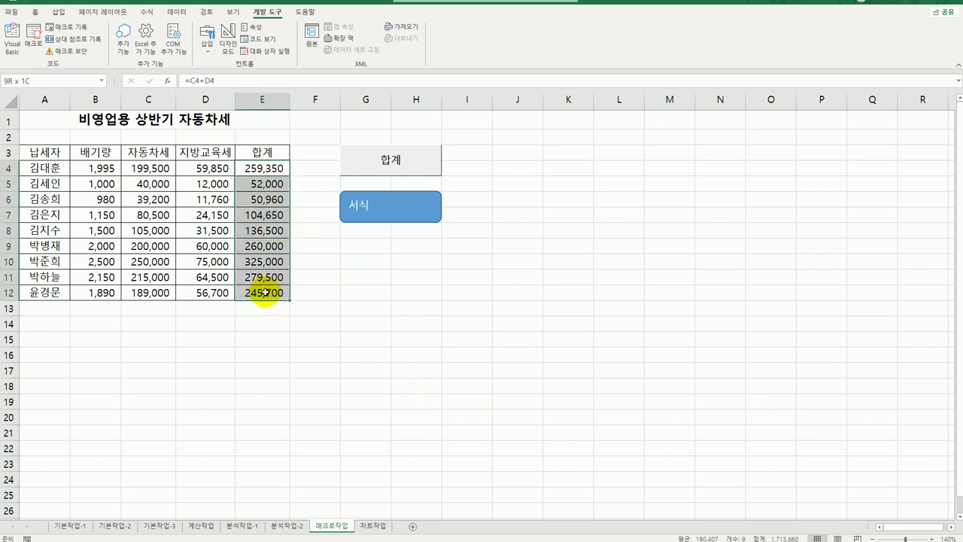
key(Delete)
click(502, 372)
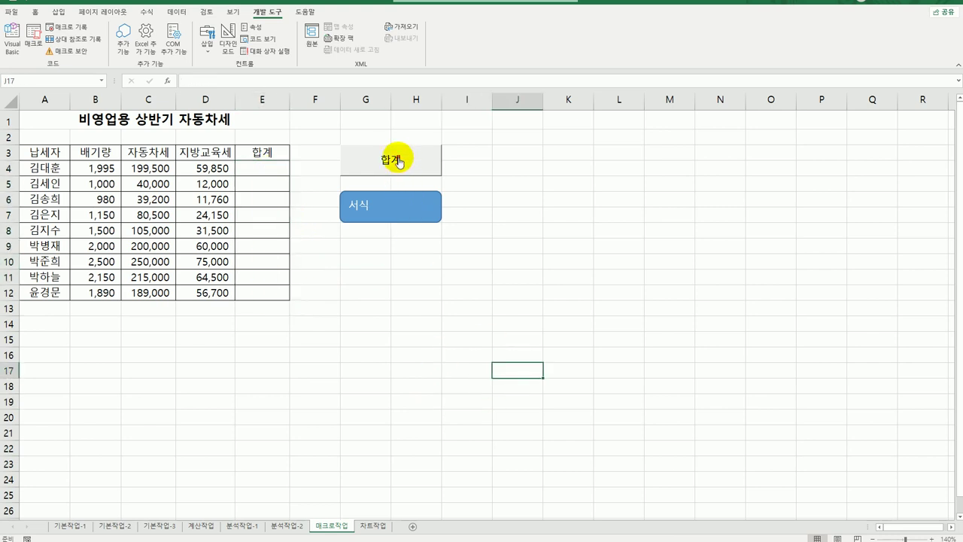
click(398, 161)
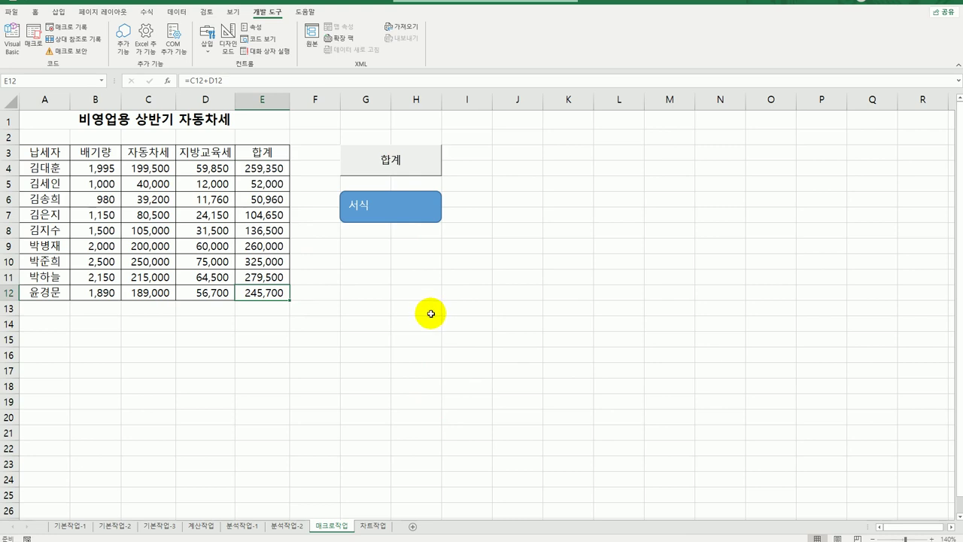
click(430, 314)
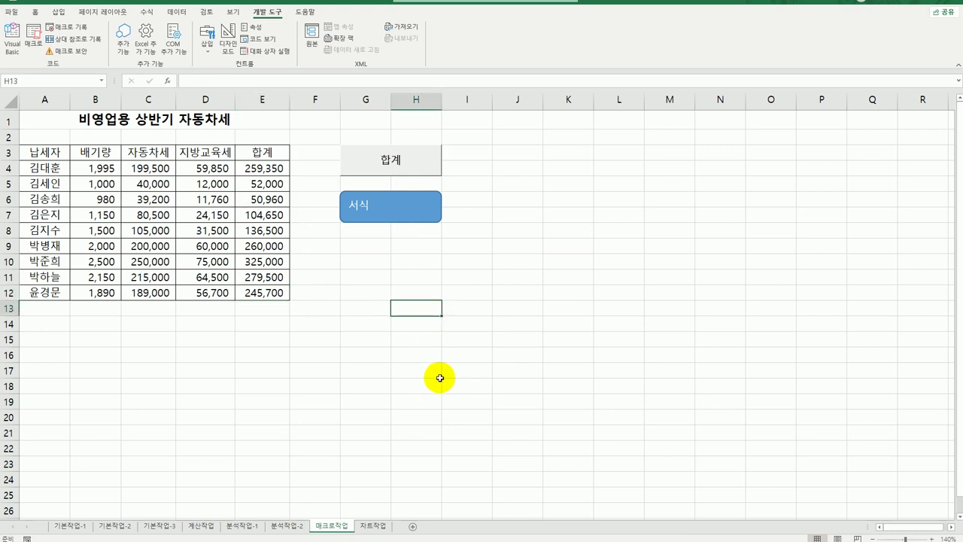
Step: On the 차트작업 sheet, change the chart's data range to A3:B9 and D3:D9 so it plots only 지원액 and 미회수액
click(373, 526)
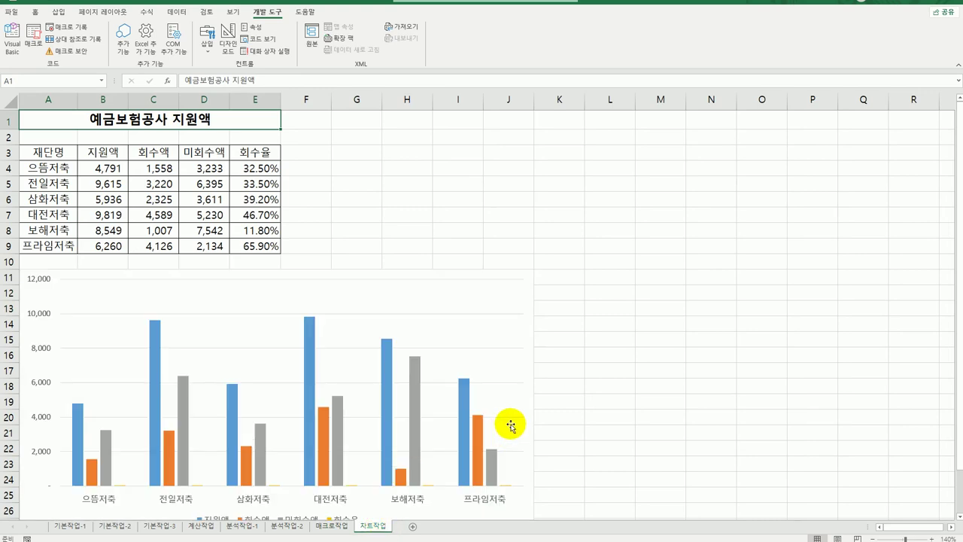
scroll(511, 407, down, 2)
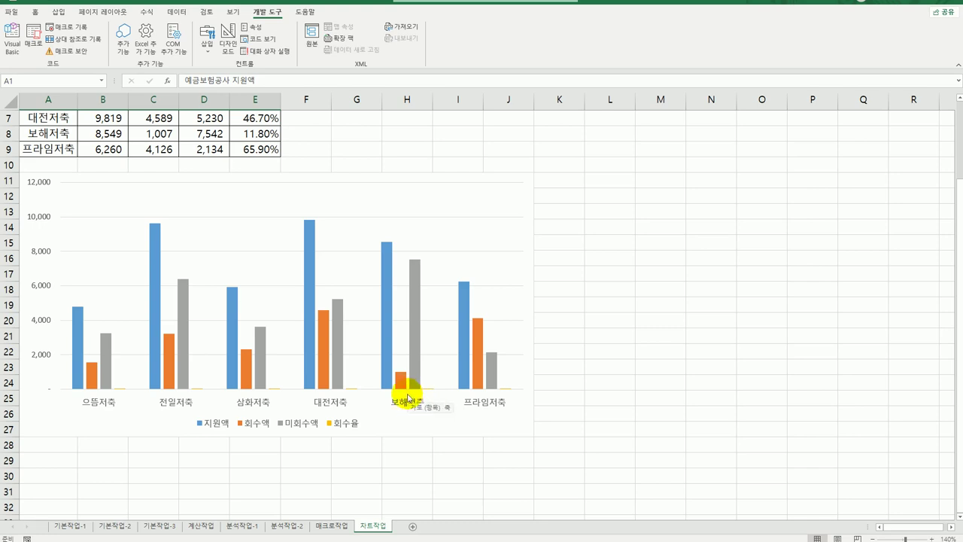
right_click(409, 199)
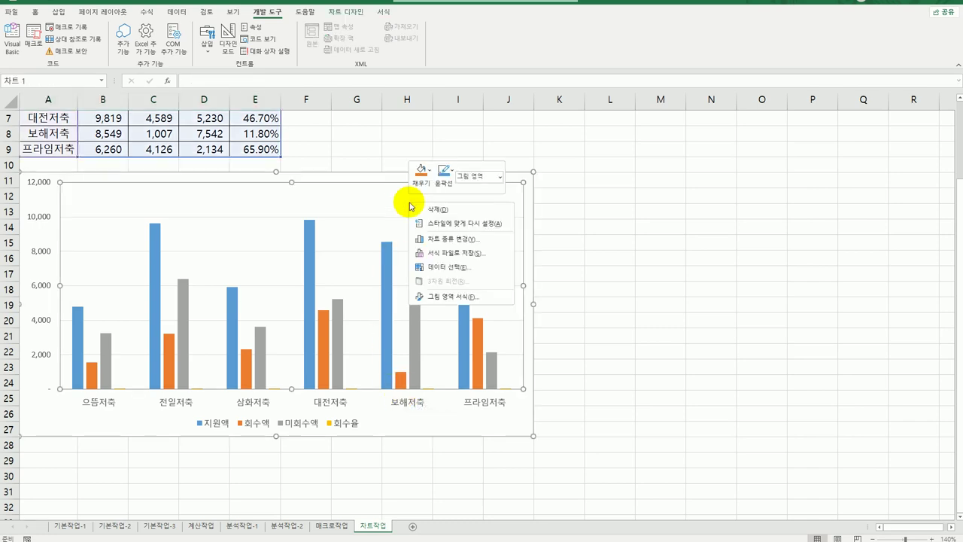
click(464, 268)
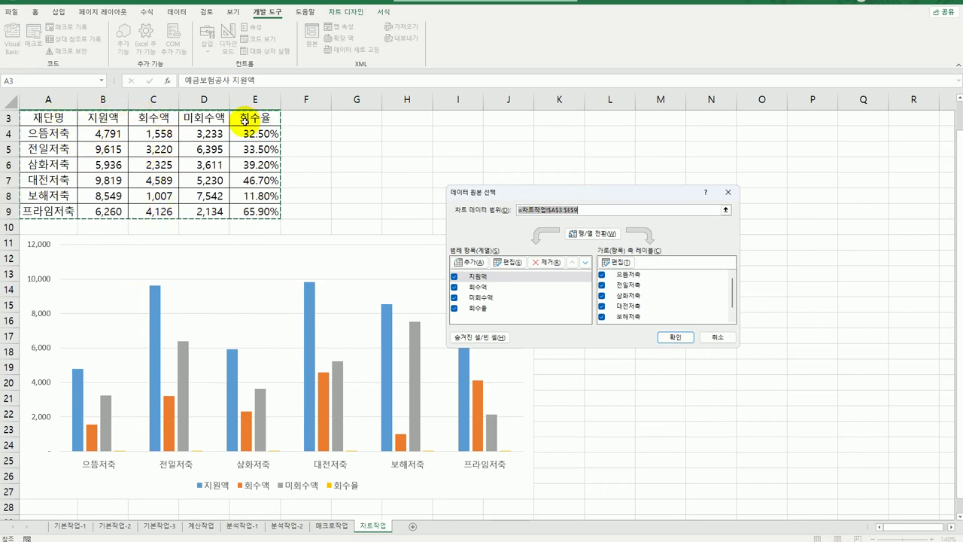
mouse_move(392, 348)
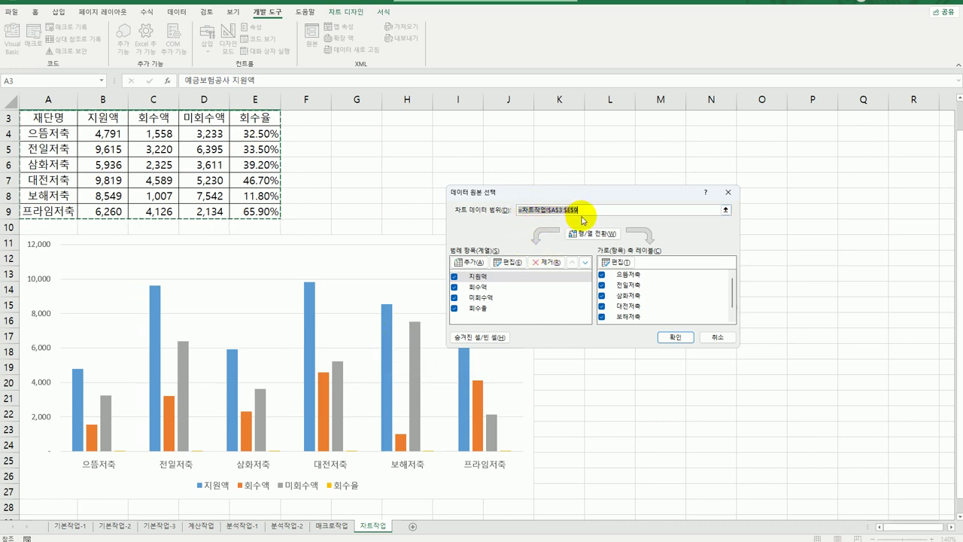
key(BackSpace)
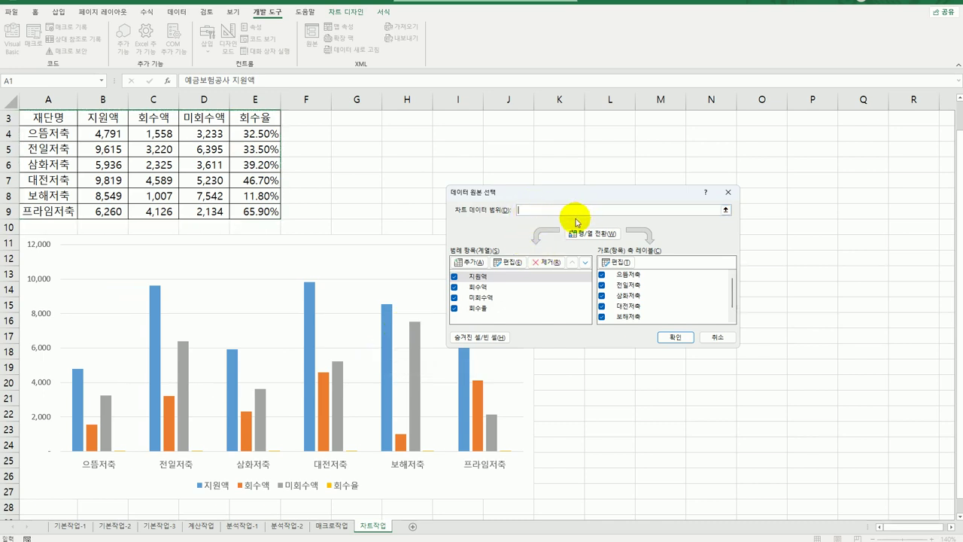
drag(66, 119, 64, 210)
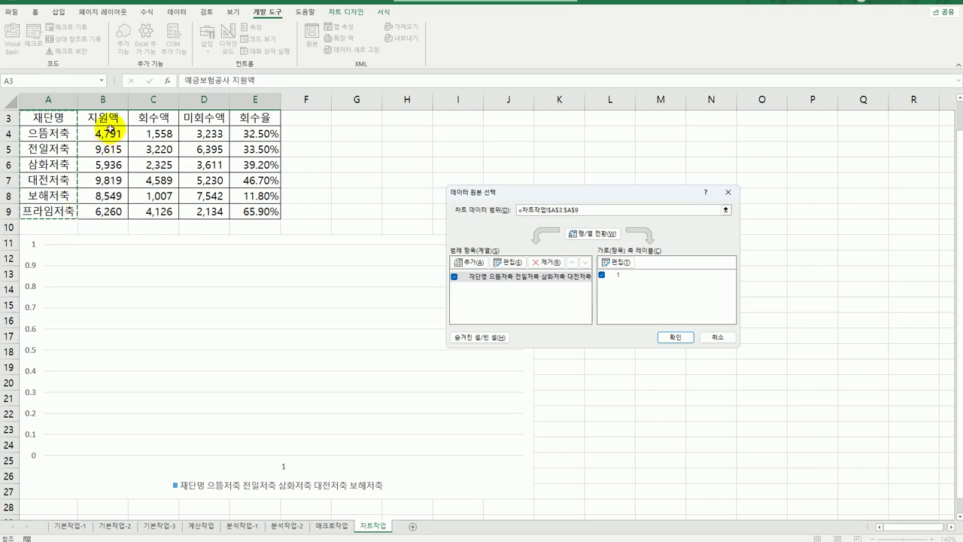
drag(109, 117, 98, 211)
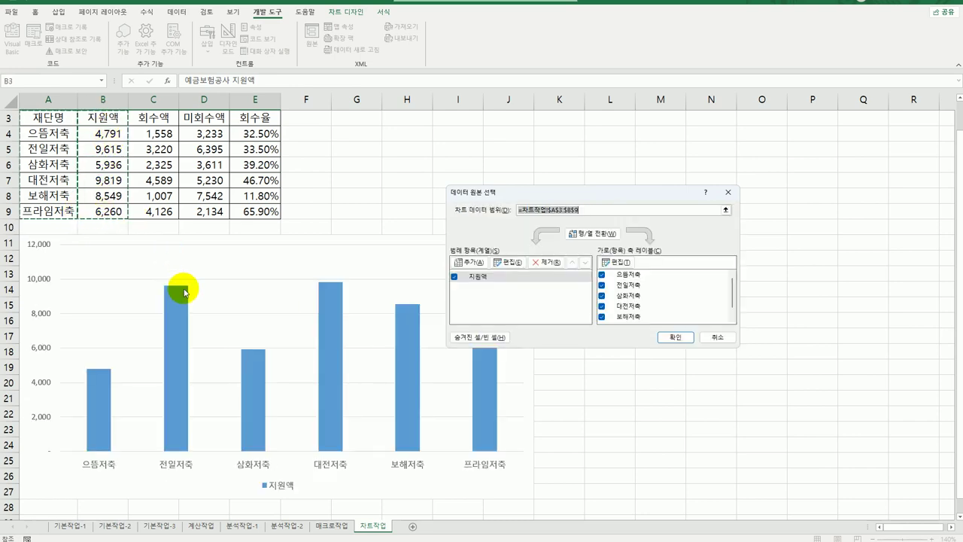
drag(194, 117, 193, 212)
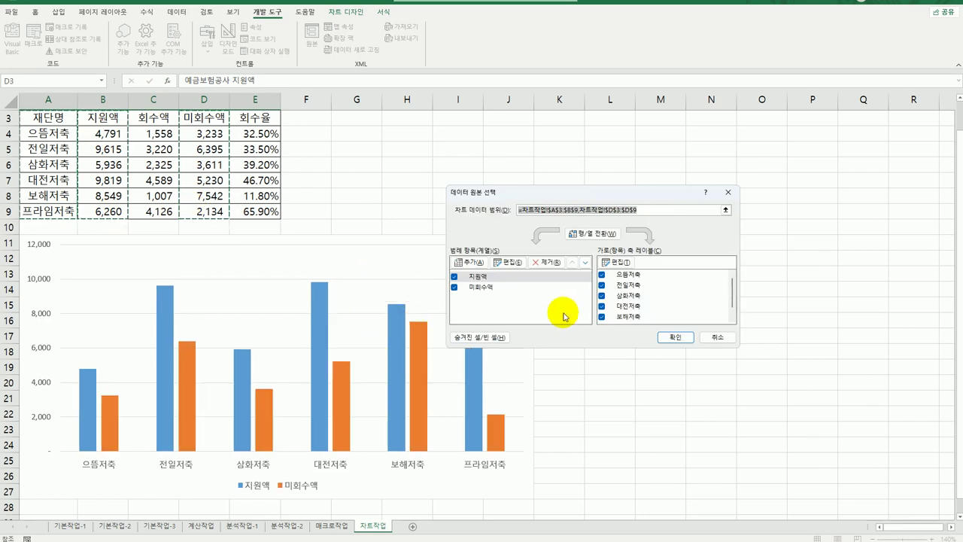
click(674, 338)
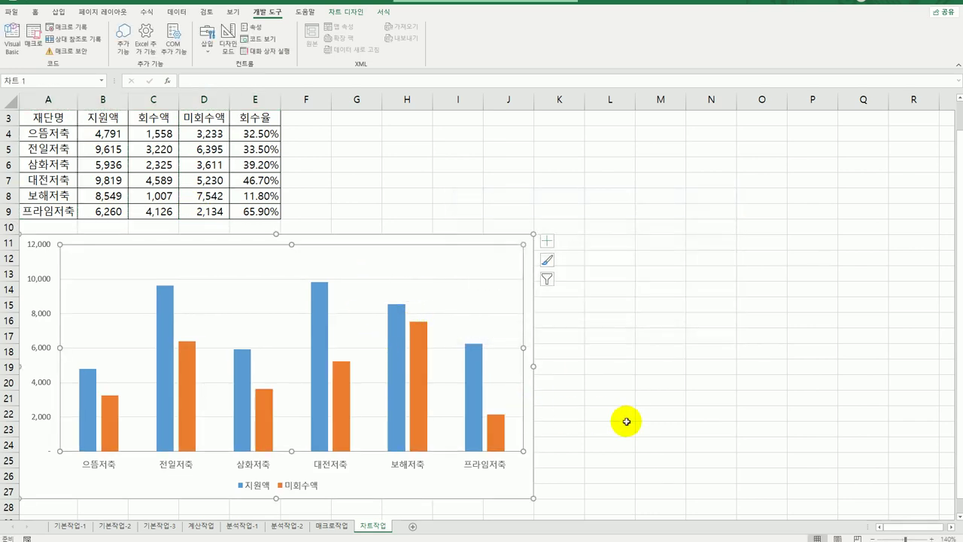
Step: Add a chart title reading 재단별 지원액/미회수액
click(550, 242)
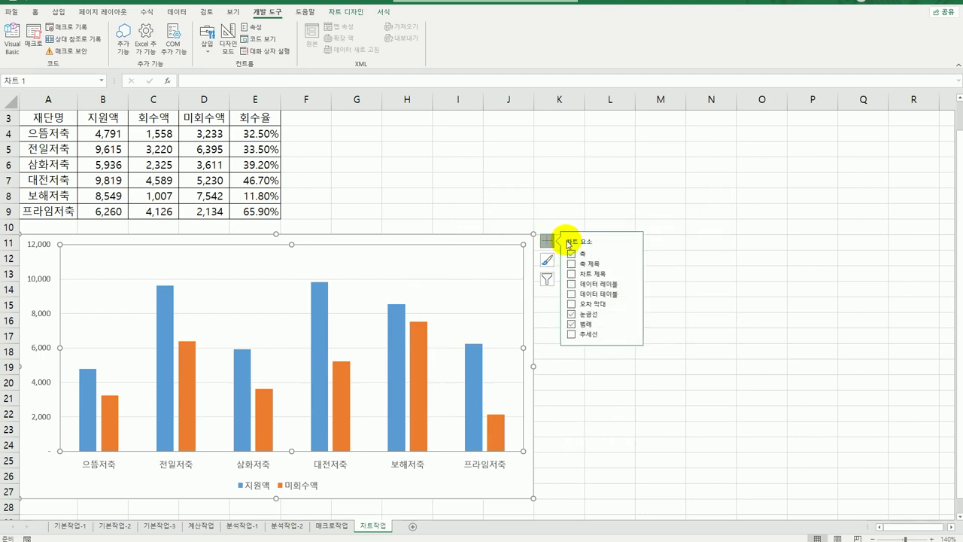
click(591, 273)
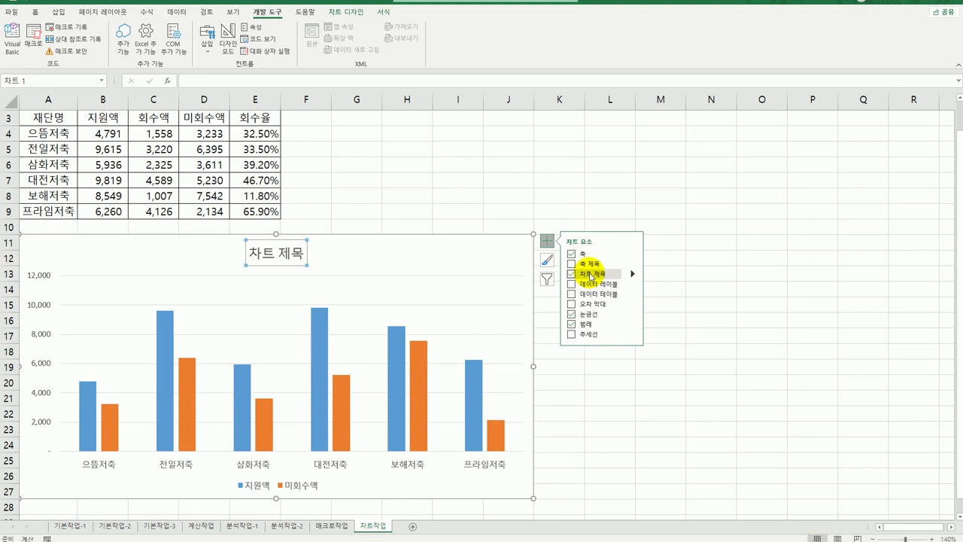
drag(247, 253, 312, 252)
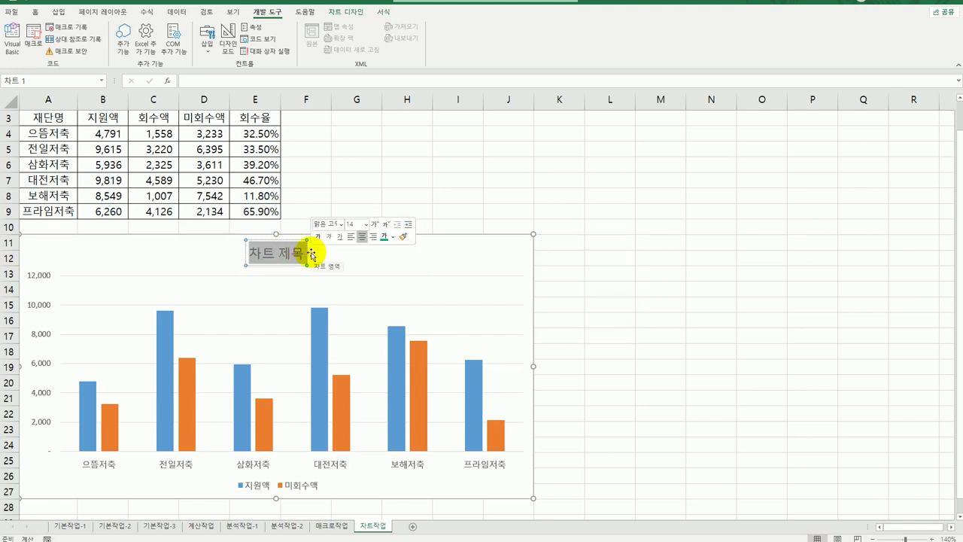
text(재단)
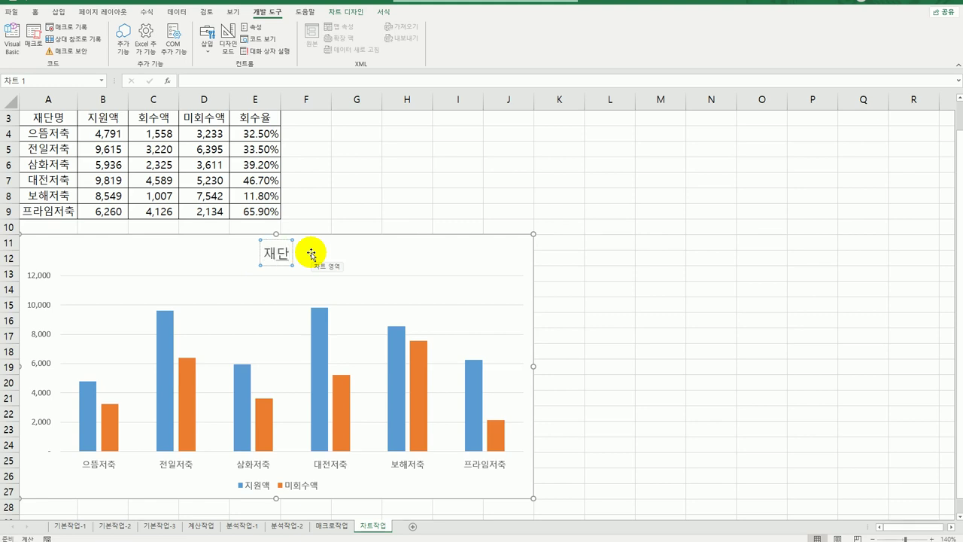
text(별 지)
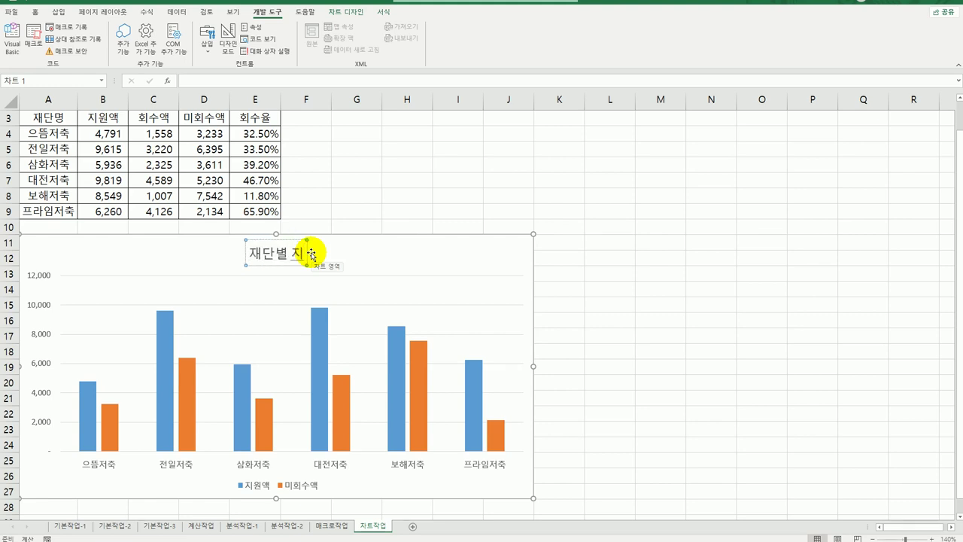
text(원액)
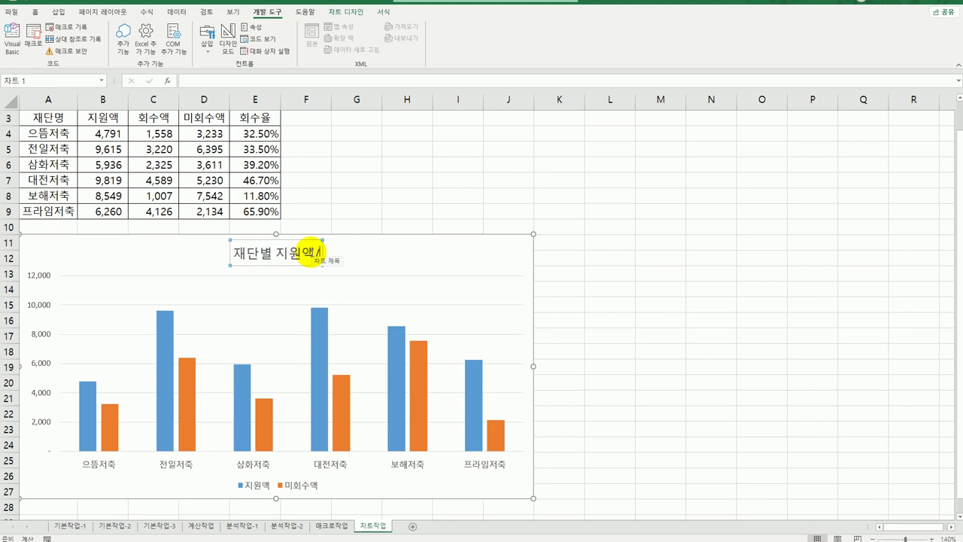
text(/미ㅎ)
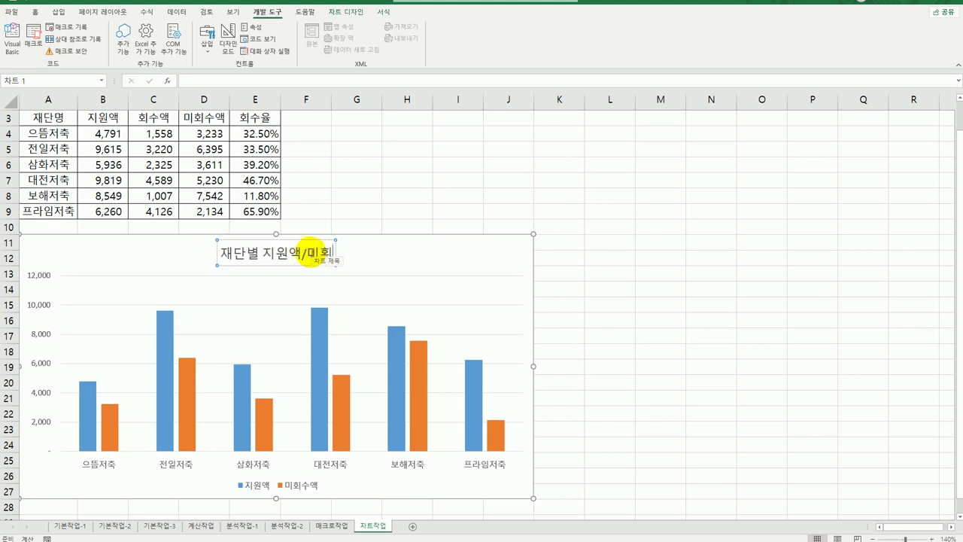
text(수해ㅐ)
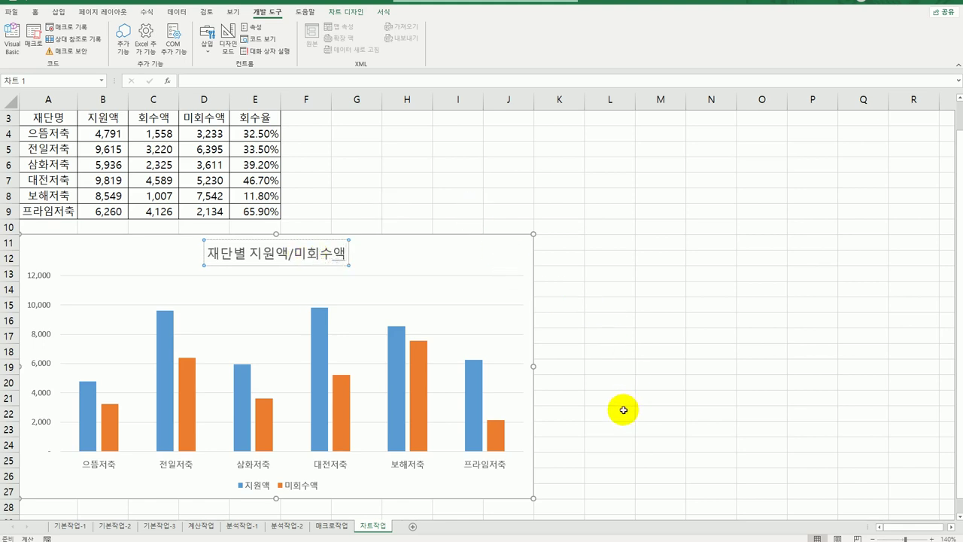
click(511, 260)
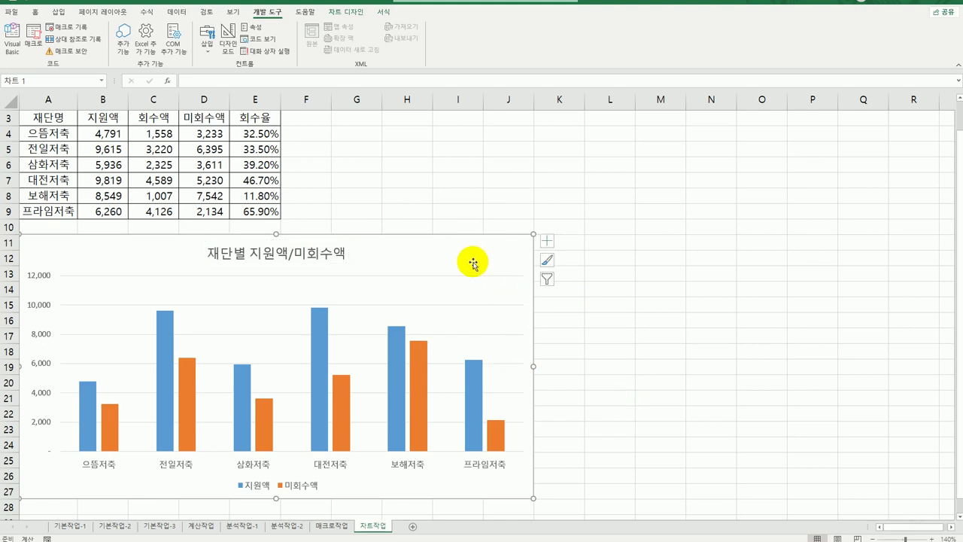
Step: Place the chart's legend at the top (위쪽) and set the vertical axis's major unit to 1000
click(548, 243)
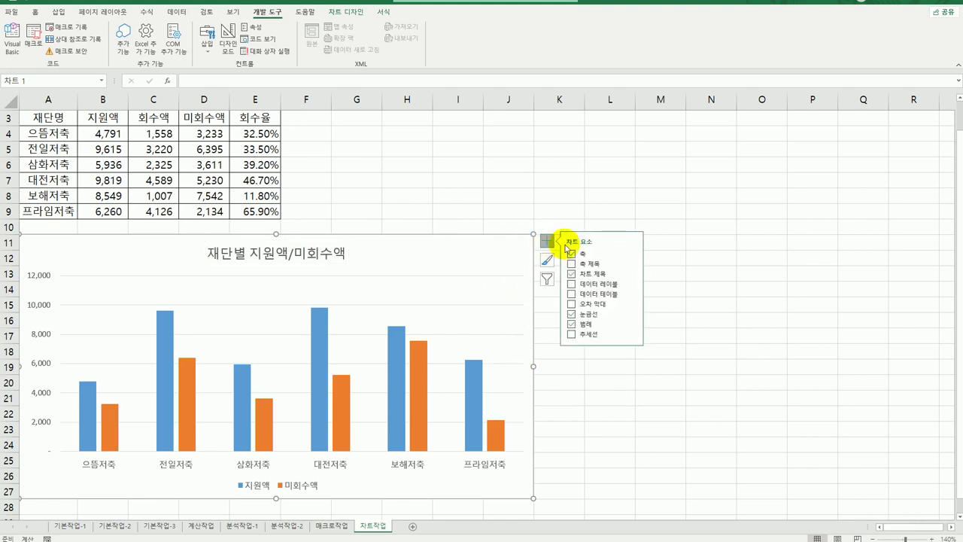
click(632, 324)
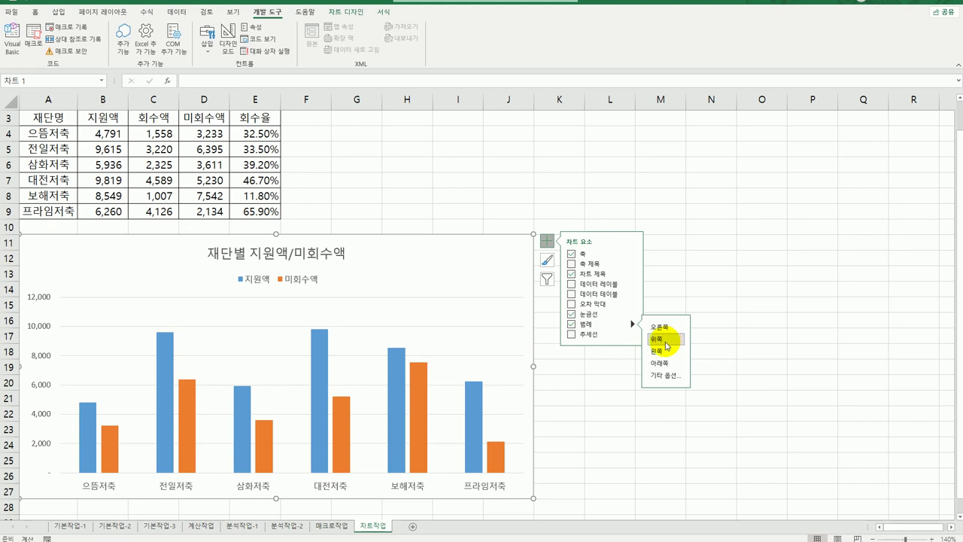
click(41, 327)
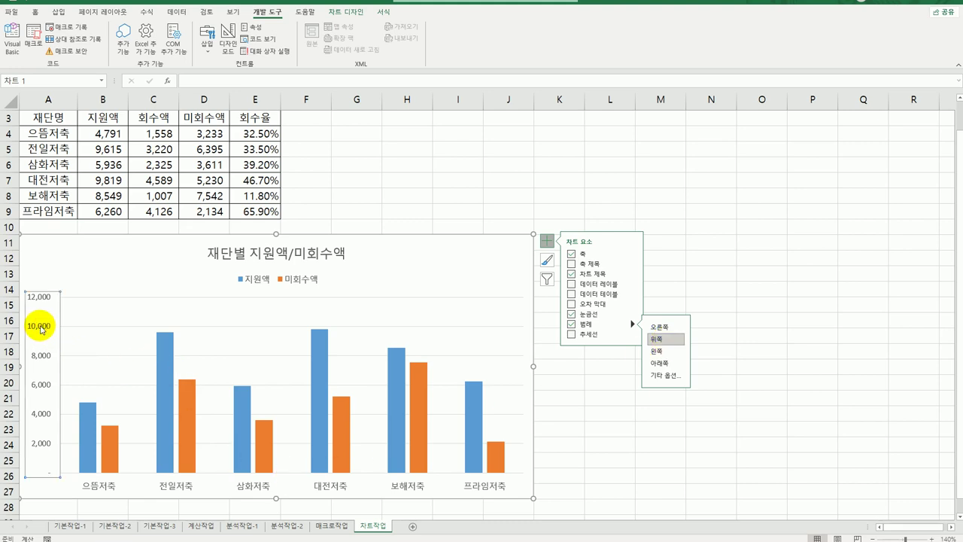
right_click(41, 328)
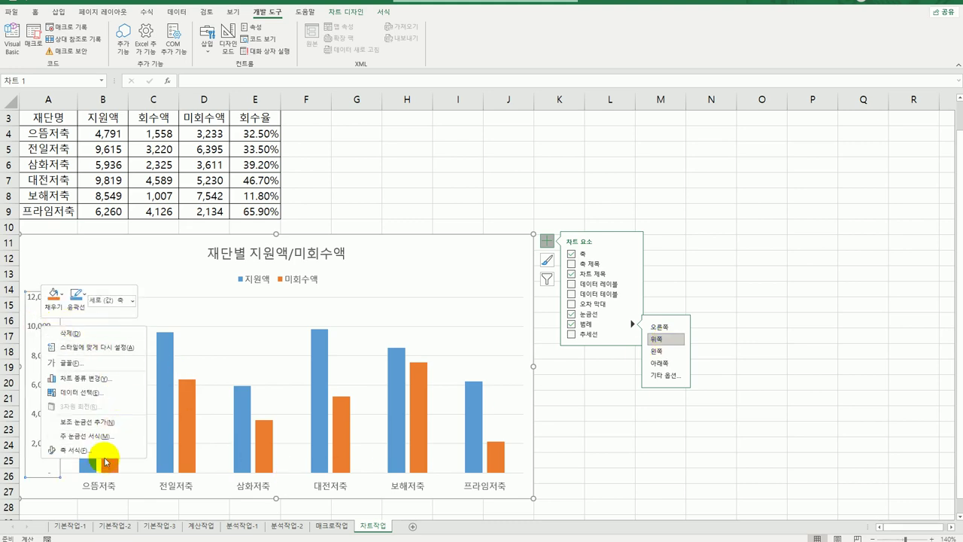
click(105, 451)
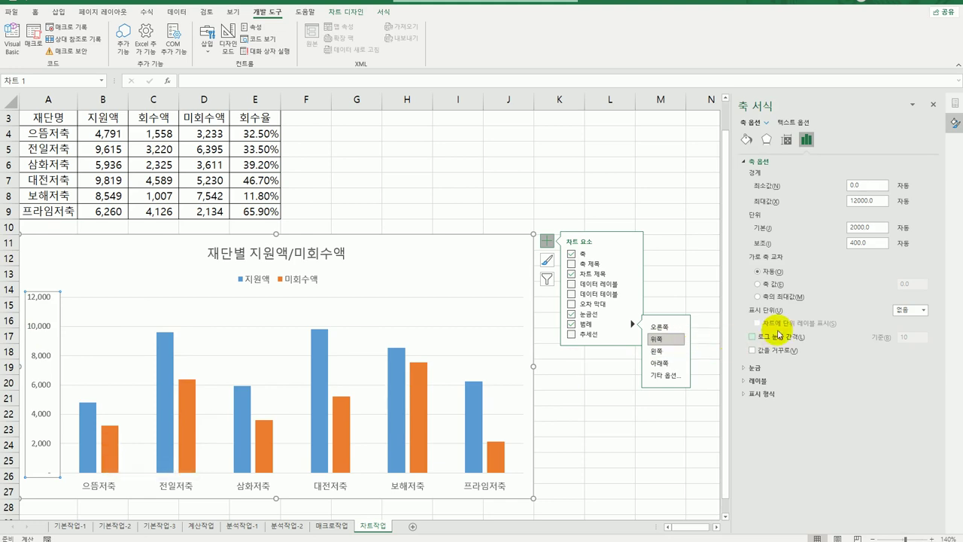
double_click(877, 227)
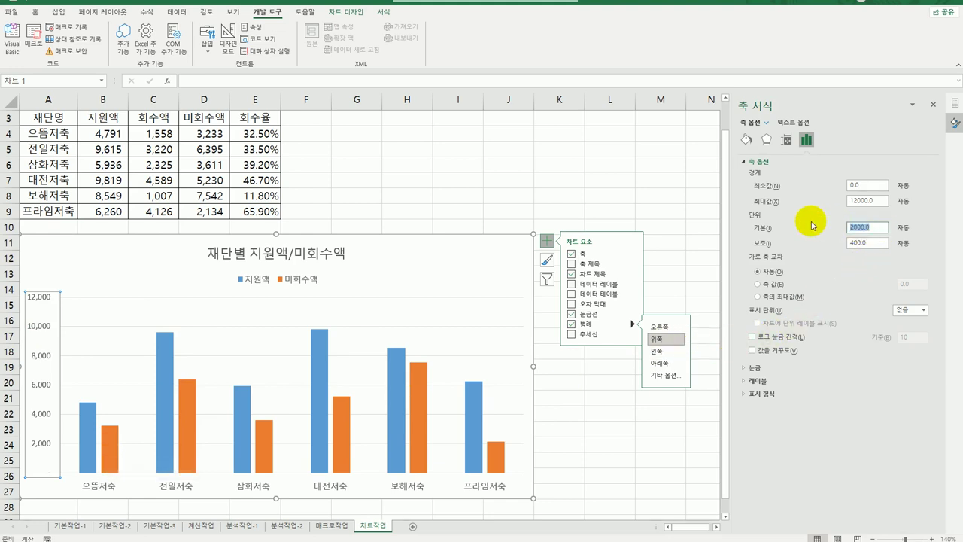
text(10)
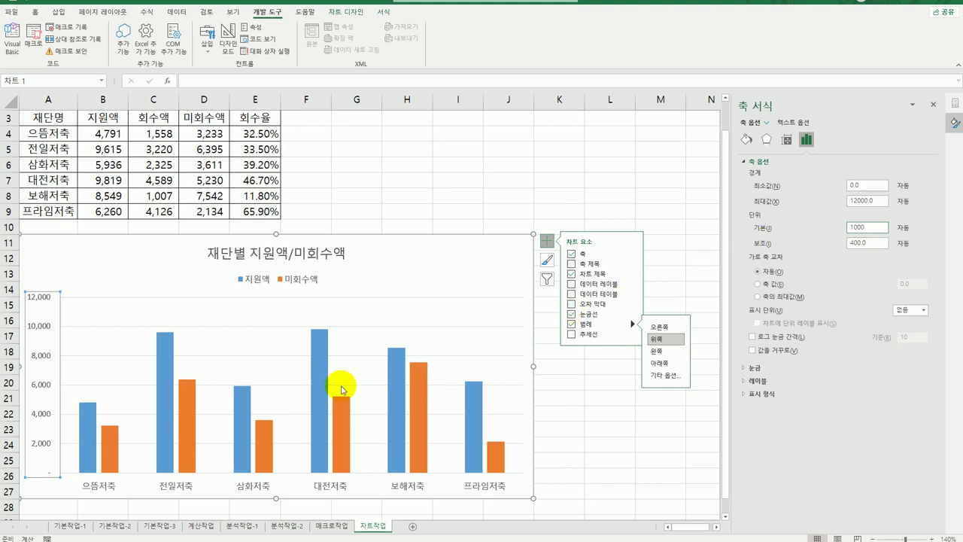
key(Return)
Step: Add a trendline to the 지원액 series and set its type to 지수 (exponential)
click(165, 353)
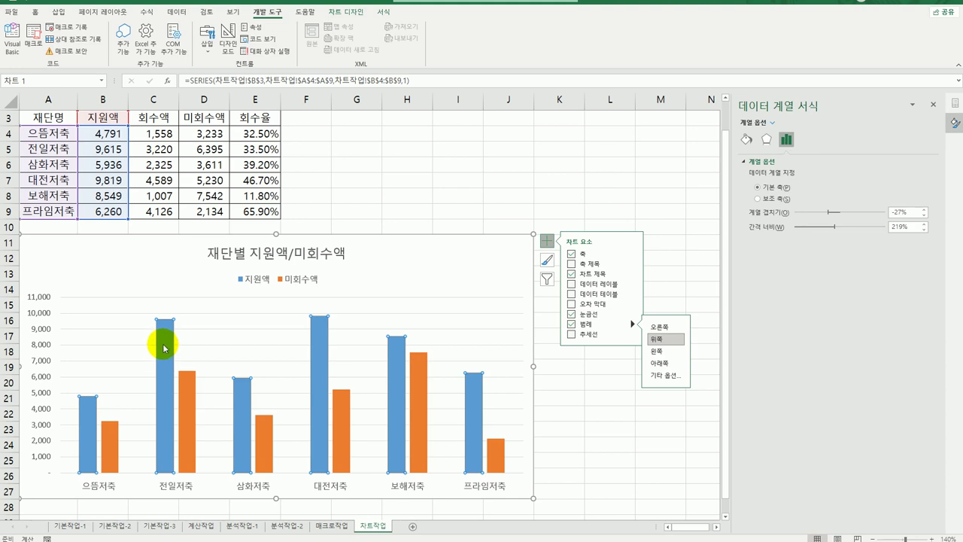
right_click(166, 340)
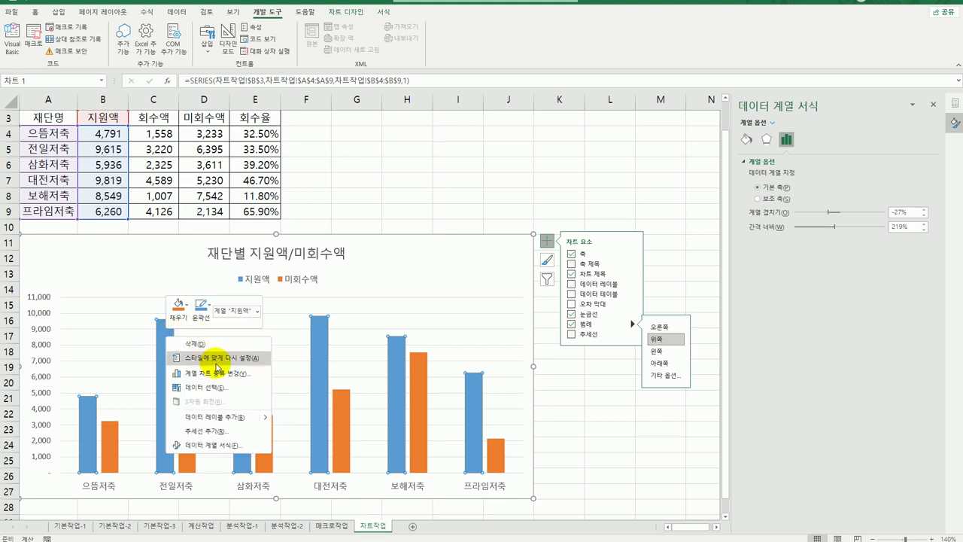
click(218, 431)
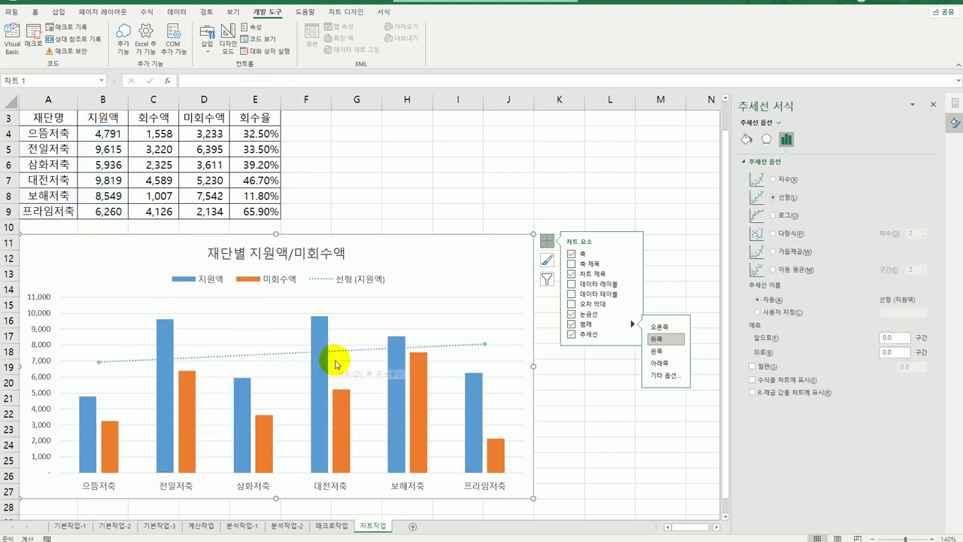
mouse_move(314, 362)
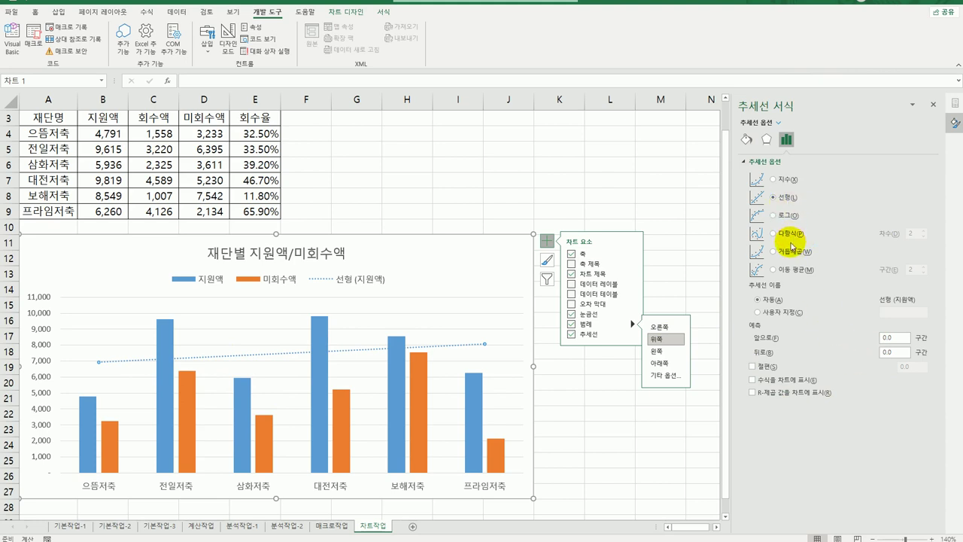
click(787, 182)
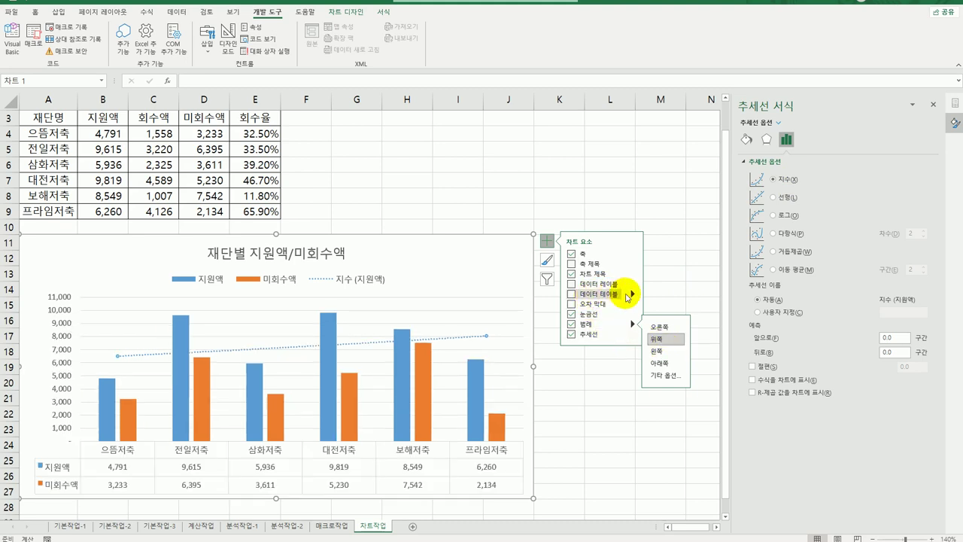
Step: Add a data table without legend keys (범례 표지 없음) to the chart and deselect the chart
mouse_move(633, 296)
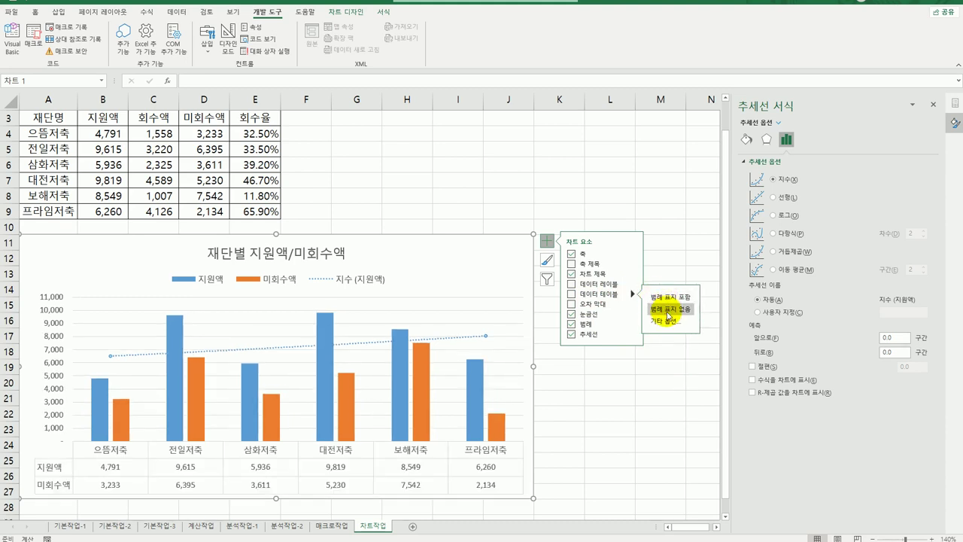
click(668, 313)
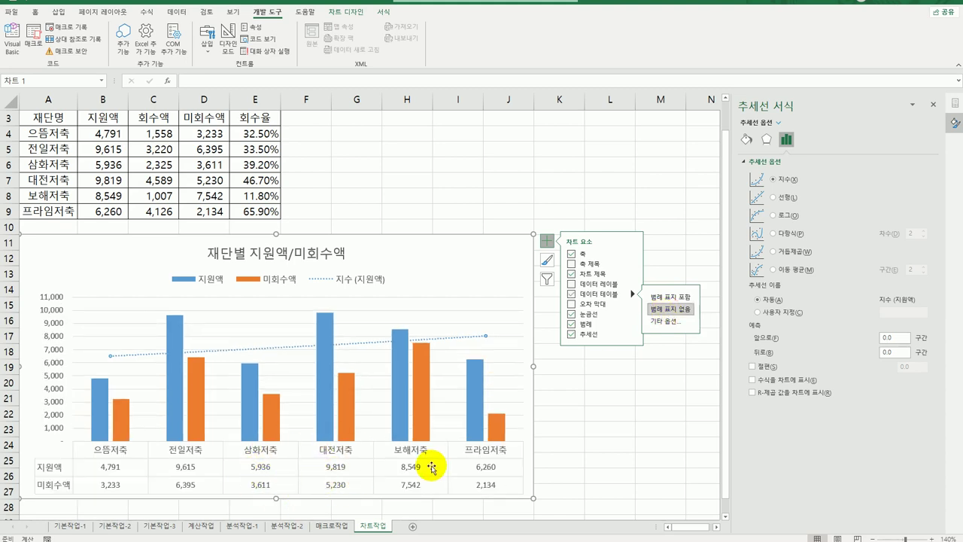
click(613, 464)
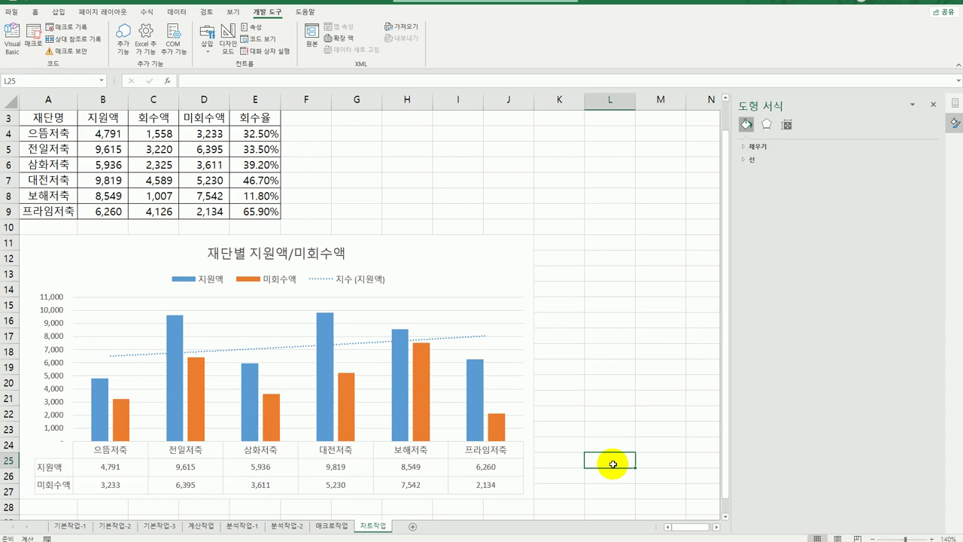